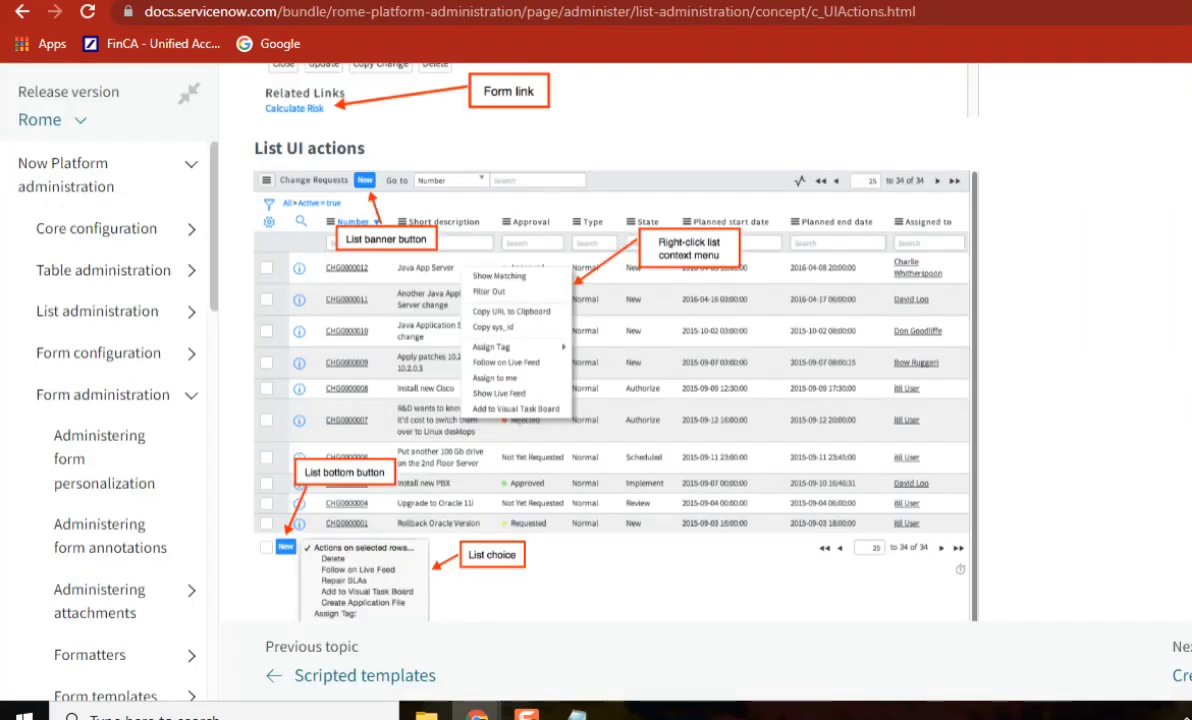
Look over the UI actions documentation page and return to the open incident record in ServiceNow.
{"action": "scroll", "coordinate": [615, 340], "scroll_direction": "down", "scroll_amount": 5}
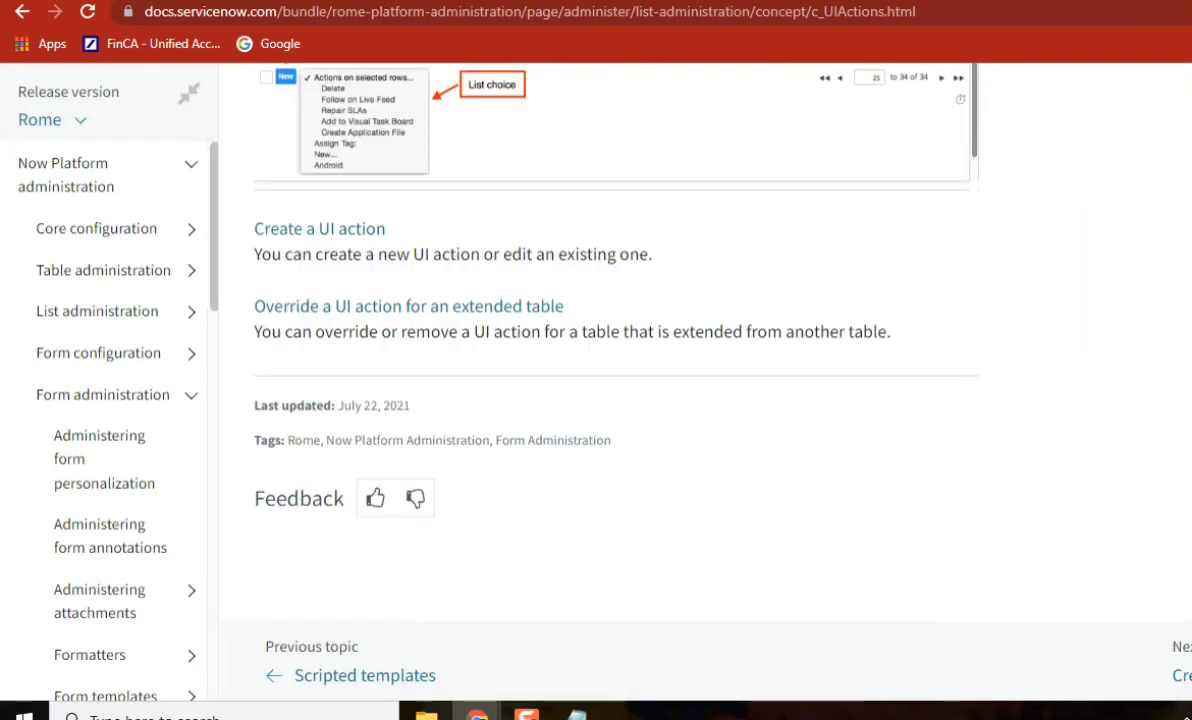
{"action": "scroll", "coordinate": [615, 340], "scroll_direction": "up", "scroll_amount": 15}
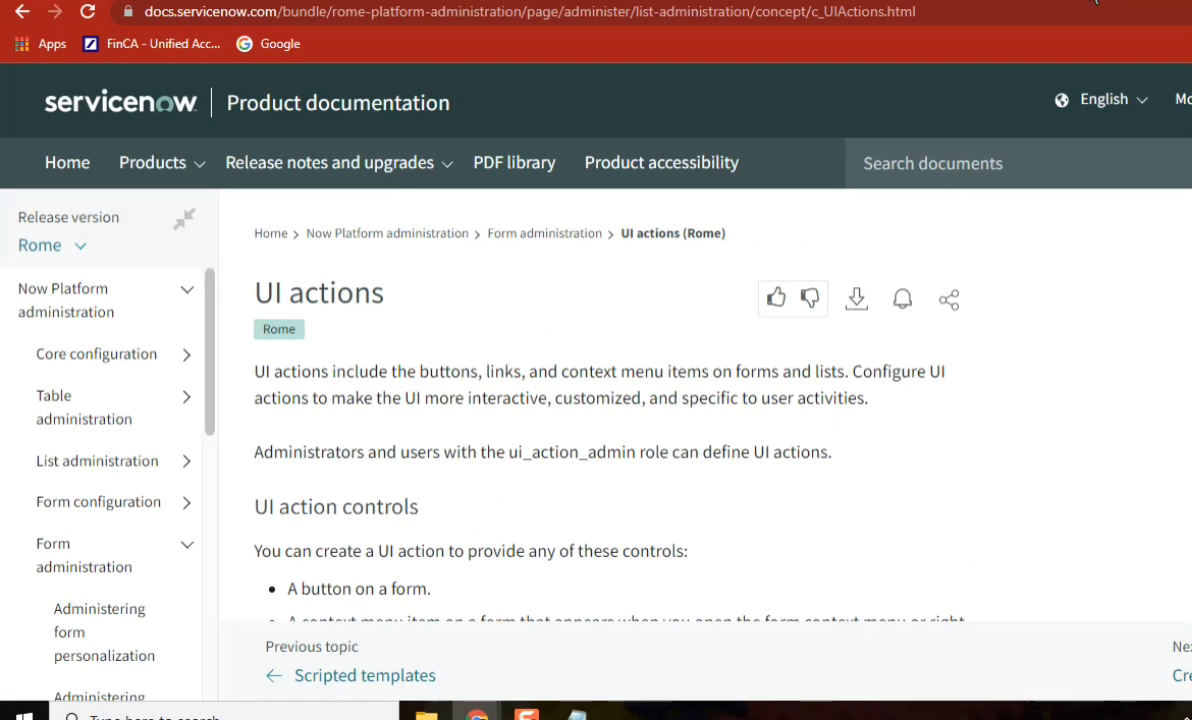
{"action": "left_click", "coordinate": [1095, 2]}
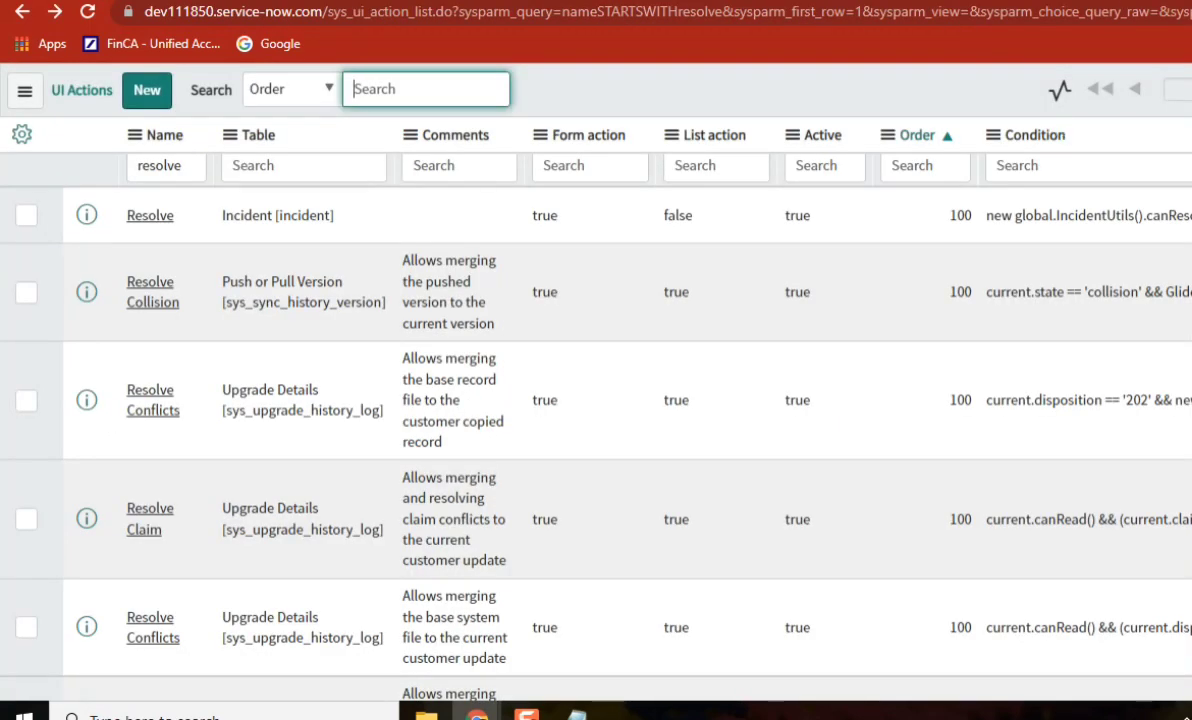
{"action": "left_click", "coordinate": [1145, 5]}
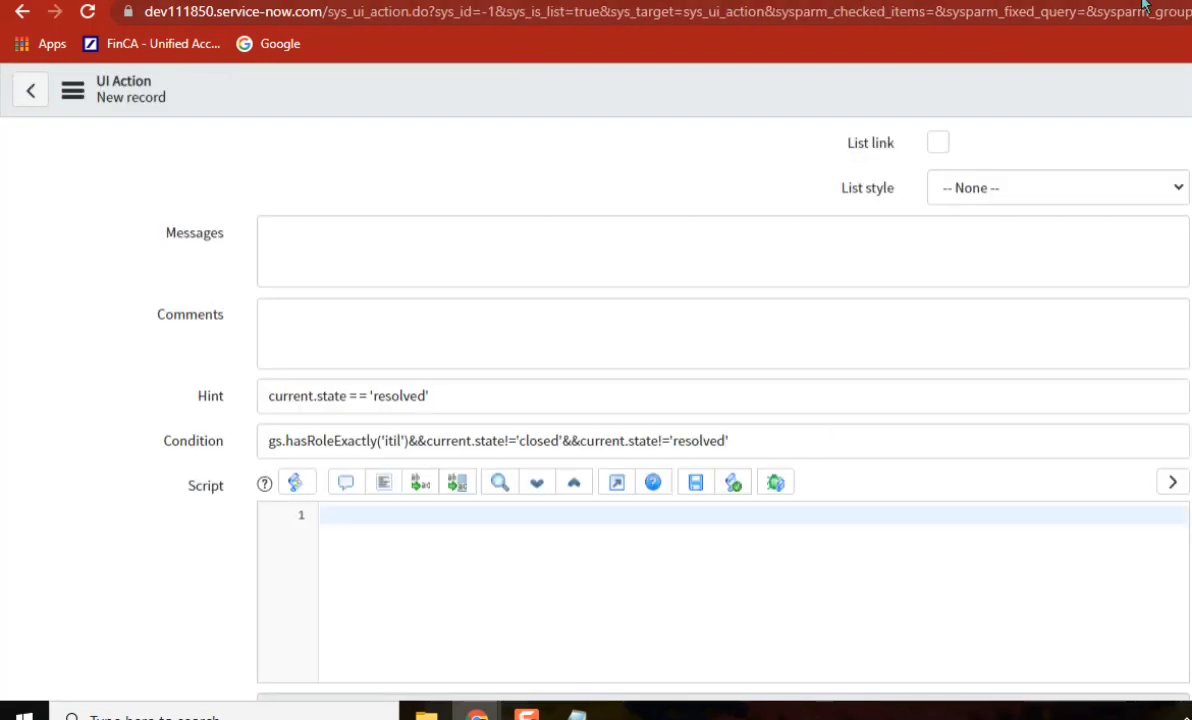
{"action": "key", "text": "alt+Left"}
{"action": "left_click", "coordinate": [789, 125]}
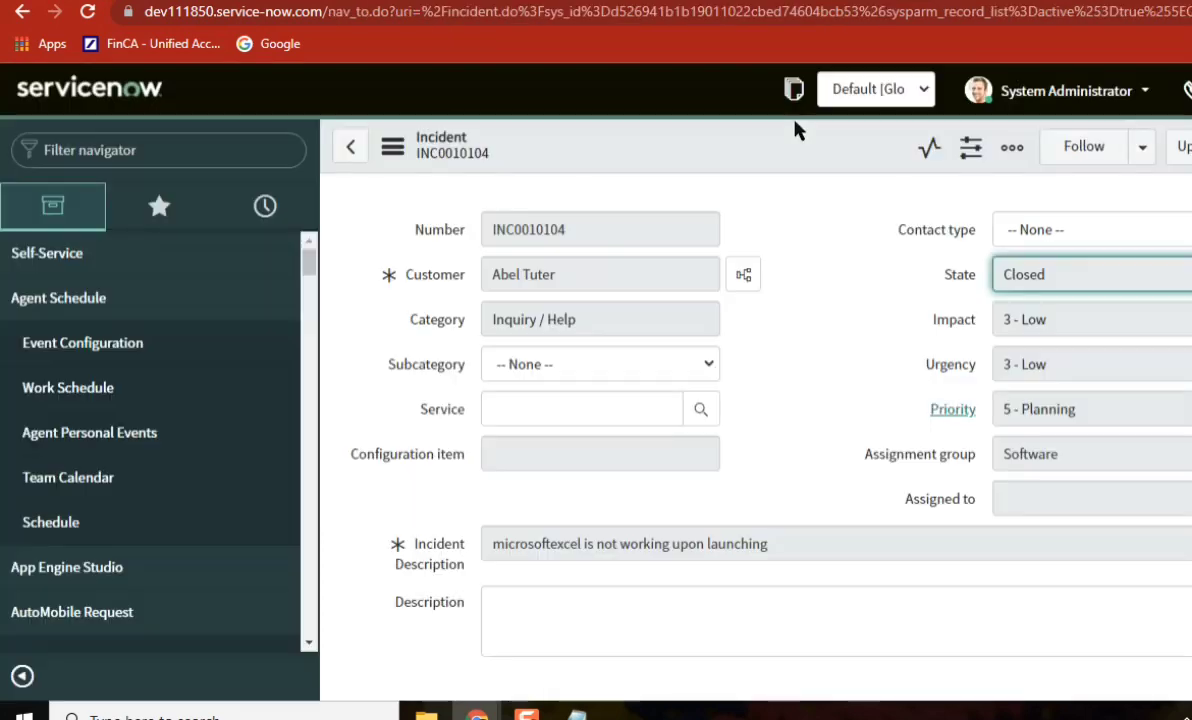
Switch to the Notepad notes and add the line "UI Policy?" below the "Data Policy:" heading.
{"action": "left_click", "coordinate": [577, 714]}
{"action": "key", "text": "Return"}
{"action": "key", "text": "Return"}
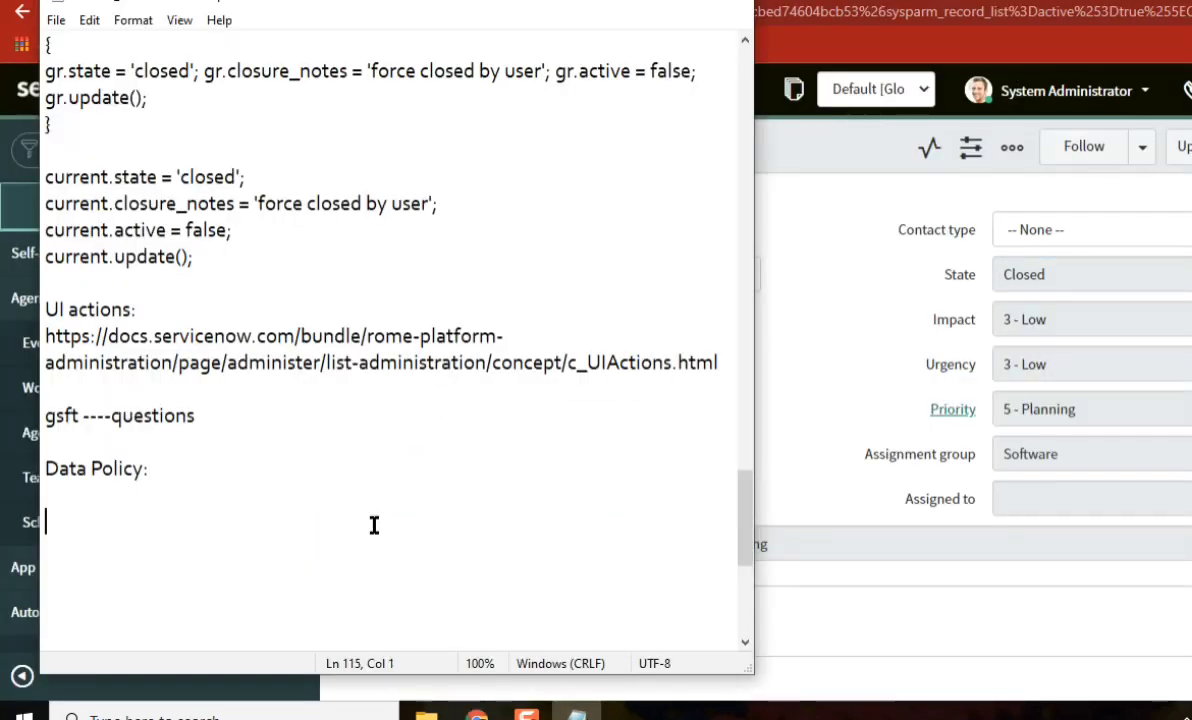
{"action": "type", "text": "UI "}
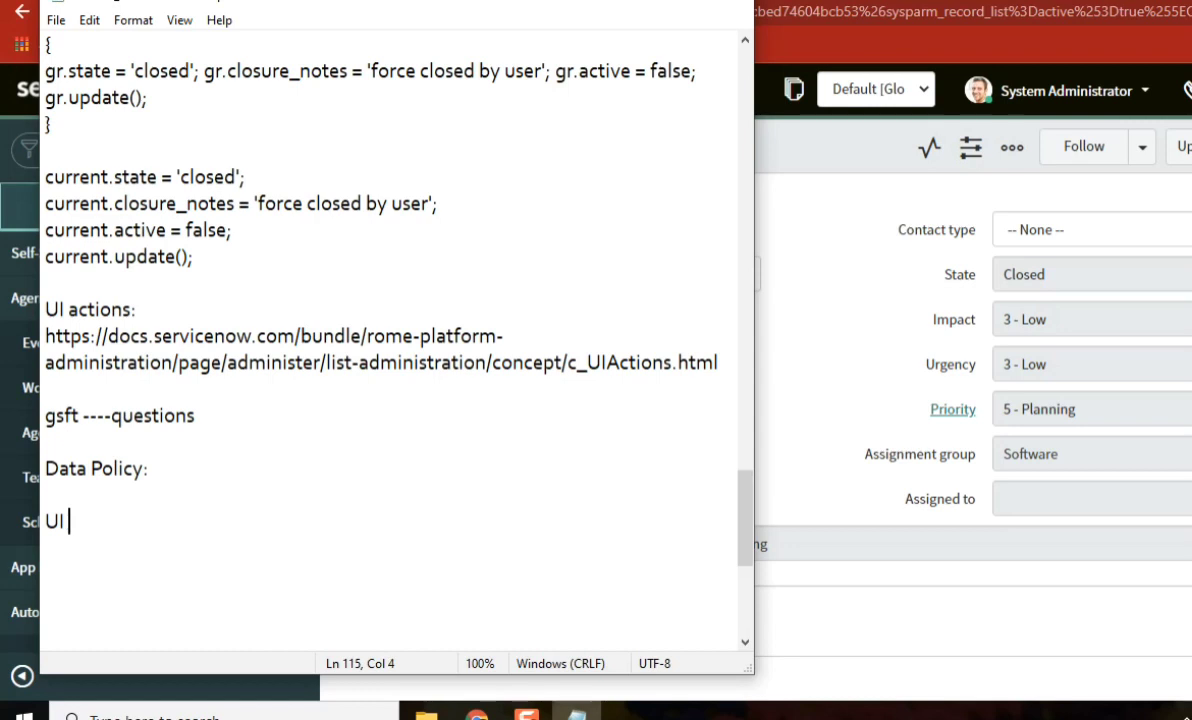
{"action": "type", "text": "Policy>"}
{"action": "key", "text": "BackSpace"}
{"action": "type", "text": "?"}
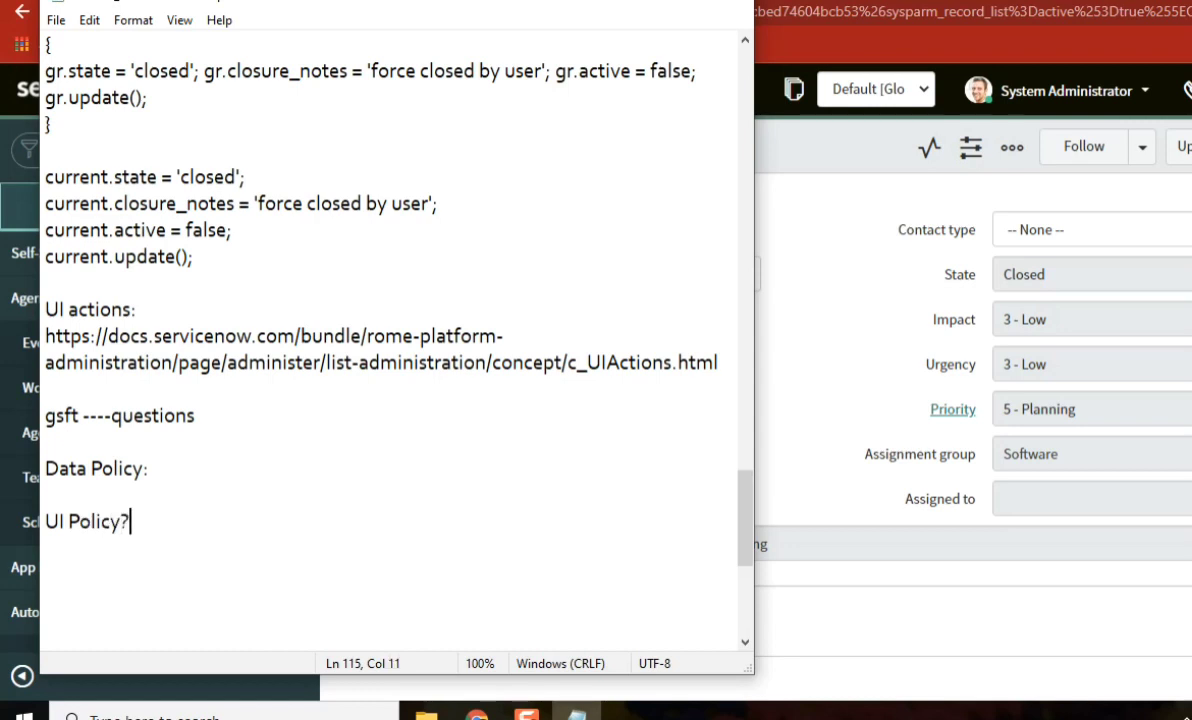
{"action": "key", "text": "Return"}
{"action": "key", "text": "Return"}
{"action": "key", "text": "Up"}
Return to ServiceNow, filter the navigator by "incident" and open the list of all incidents.
{"action": "left_click", "coordinate": [895, 275]}
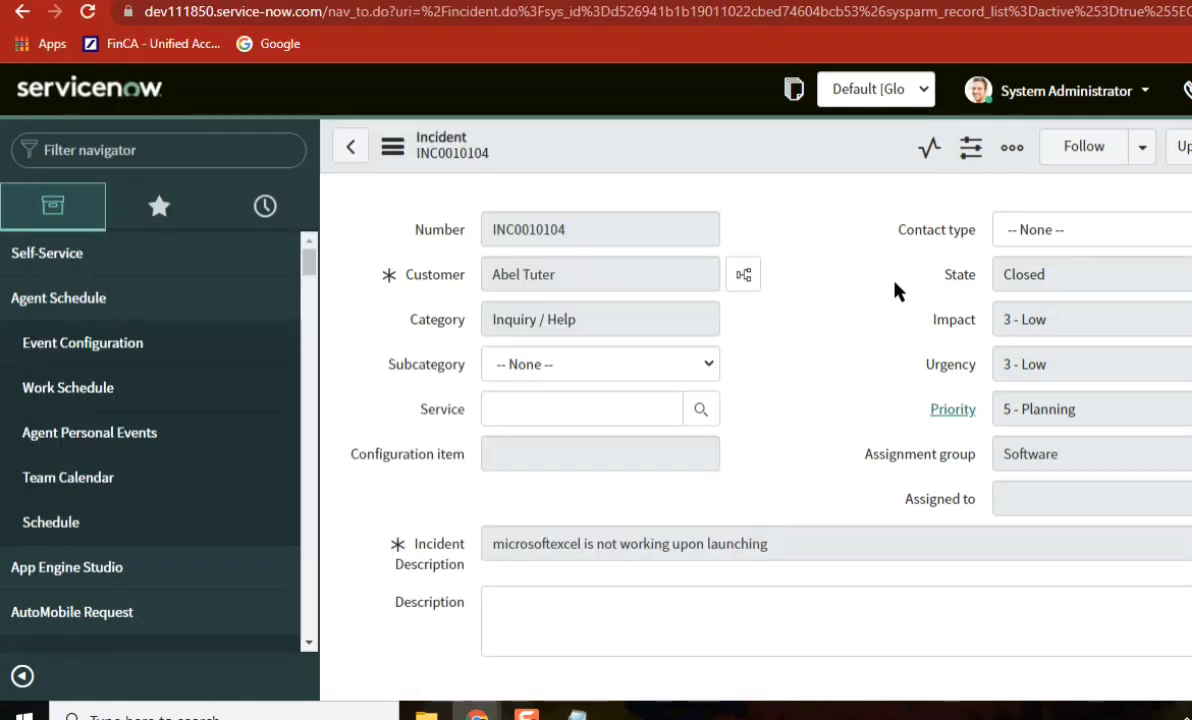
{"action": "left_click", "coordinate": [182, 145]}
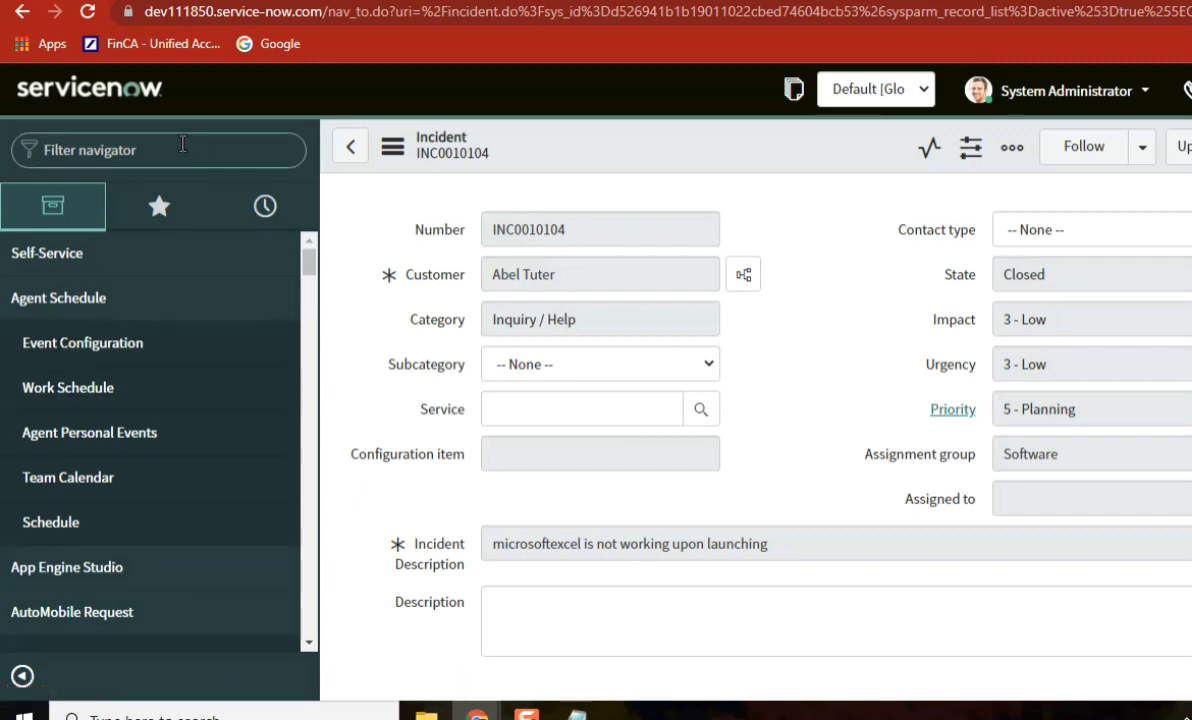
{"action": "type", "text": "incid"}
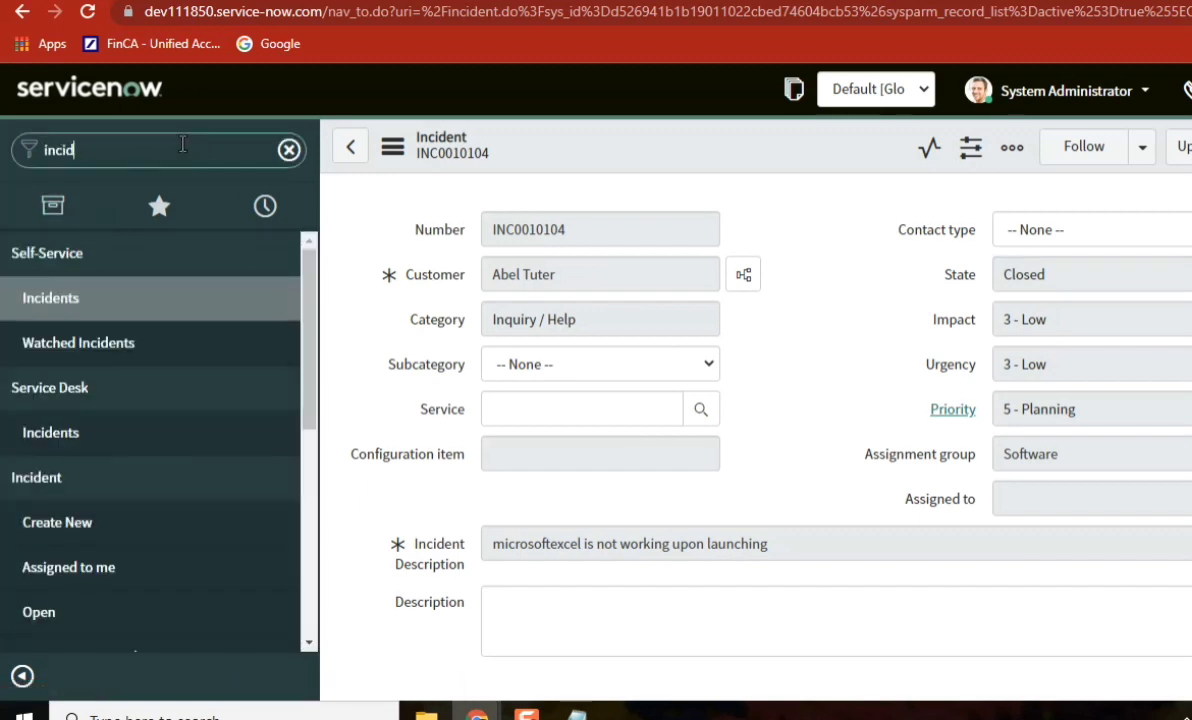
{"action": "type", "text": "ent"}
{"action": "left_click_drag", "start_coordinate": [309, 346], "coordinate": [322, 440]}
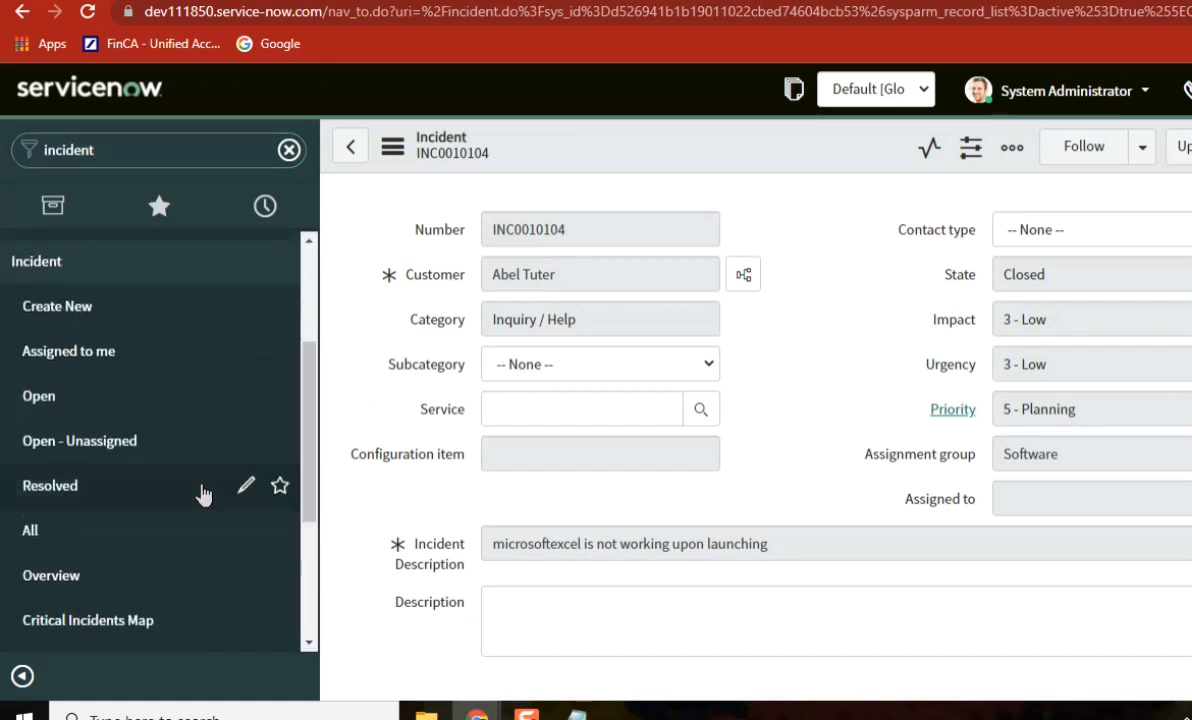
{"action": "left_click", "coordinate": [80, 530]}
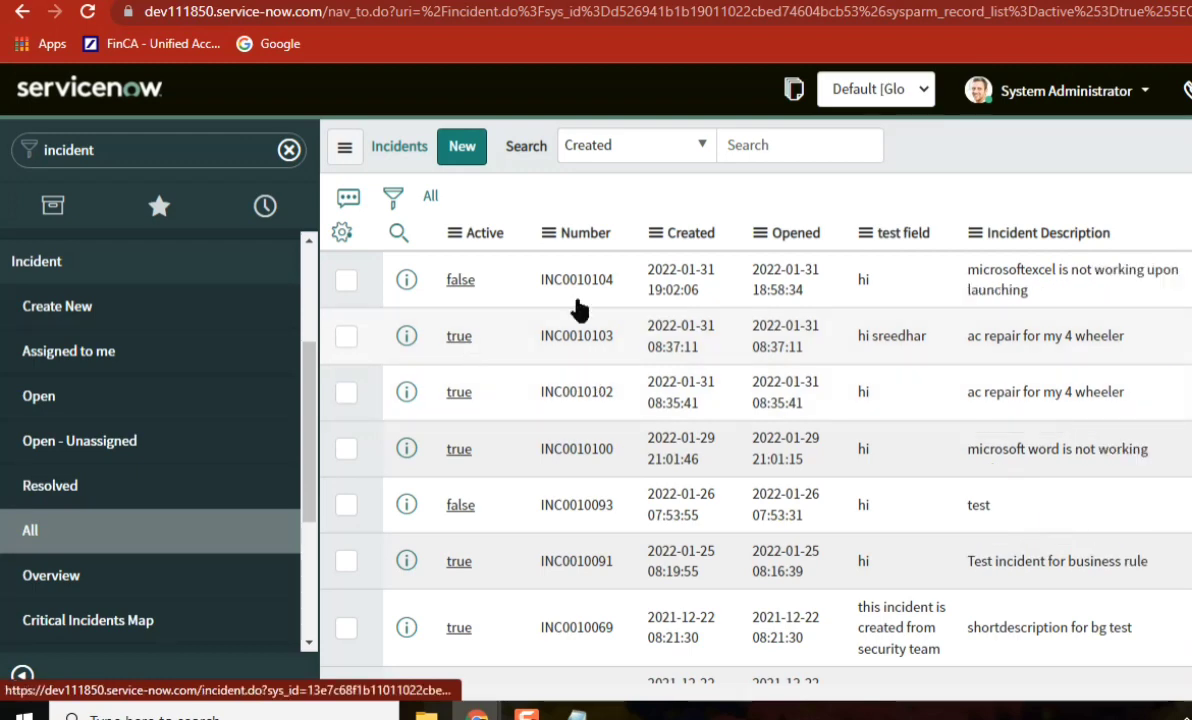
Open incident INC0010103 and examine its Resolution code and Resolution notes fields under Resolution Information.
{"action": "left_click", "coordinate": [456, 340]}
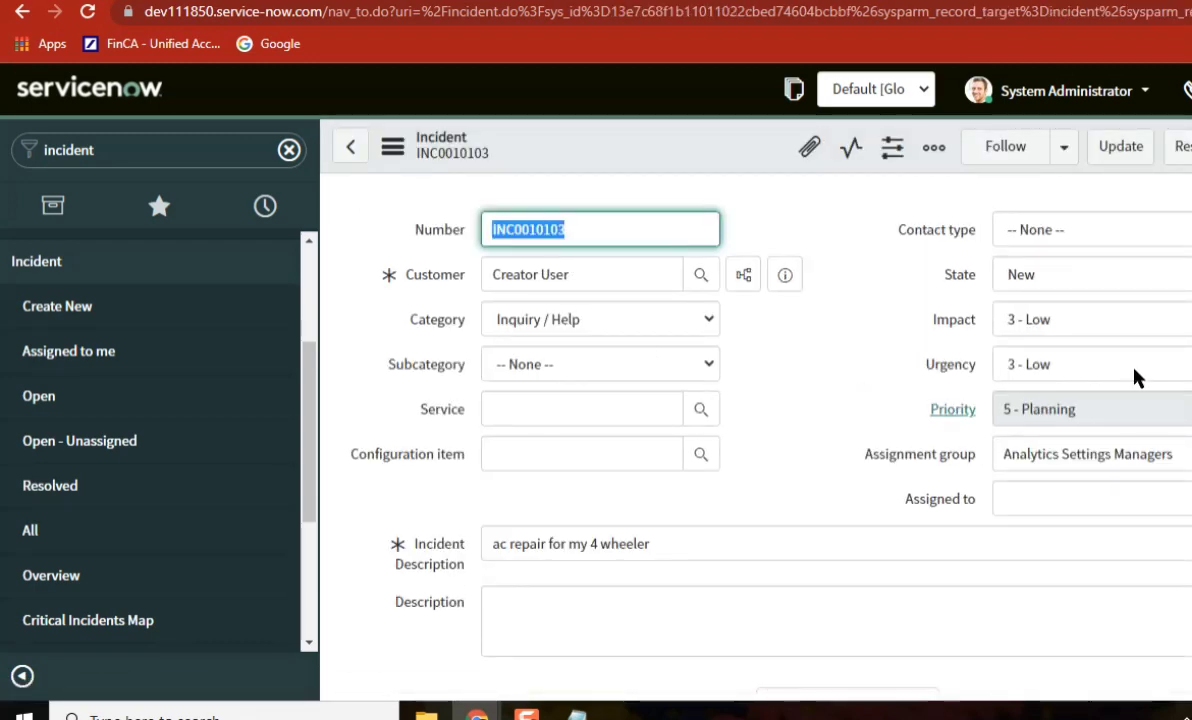
{"action": "scroll", "coordinate": [1137, 377], "scroll_direction": "down", "scroll_amount": 5}
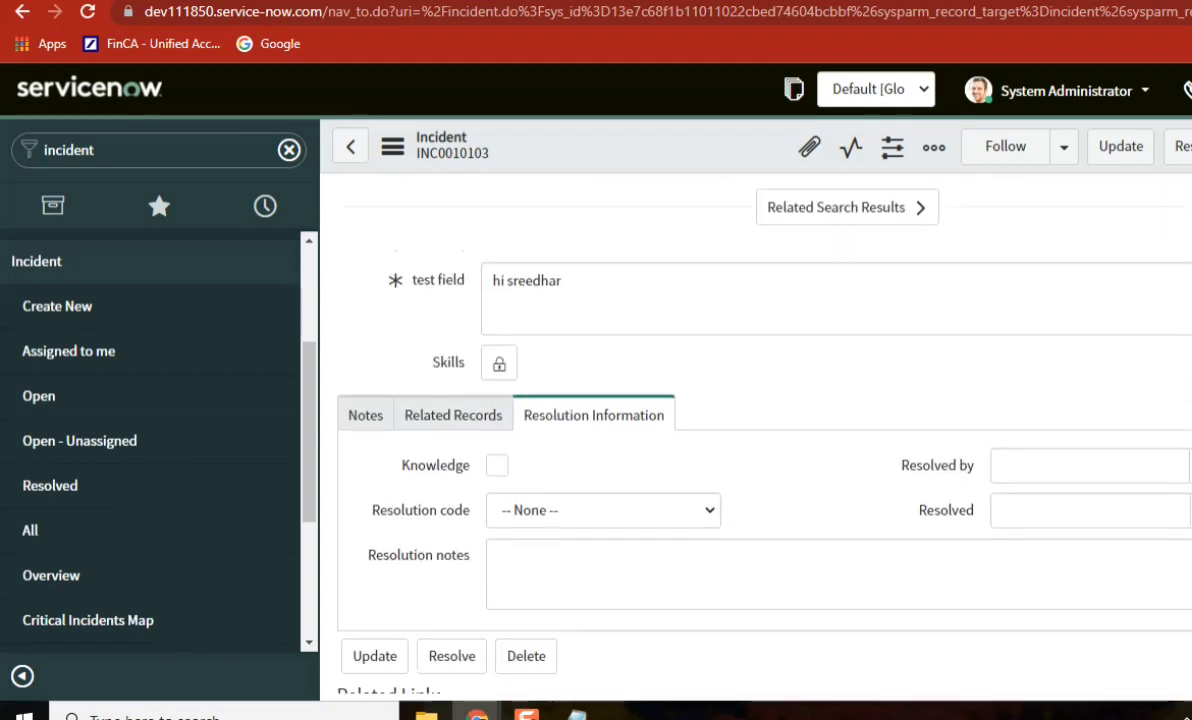
{"action": "scroll", "coordinate": [620, 418], "scroll_direction": "down", "scroll_amount": 1}
{"action": "scroll", "coordinate": [620, 418], "scroll_direction": "up", "scroll_amount": 3}
{"action": "scroll", "coordinate": [620, 418], "scroll_direction": "down", "scroll_amount": 4}
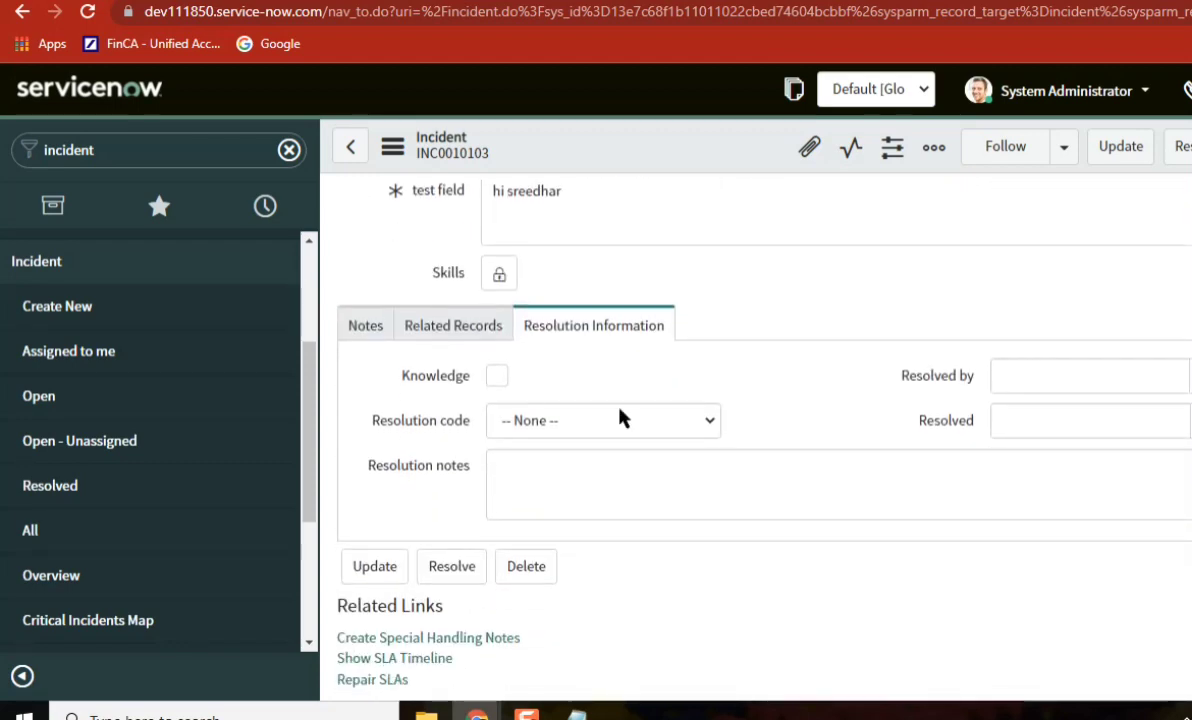
{"action": "left_click_drag", "start_coordinate": [370, 426], "coordinate": [472, 484]}
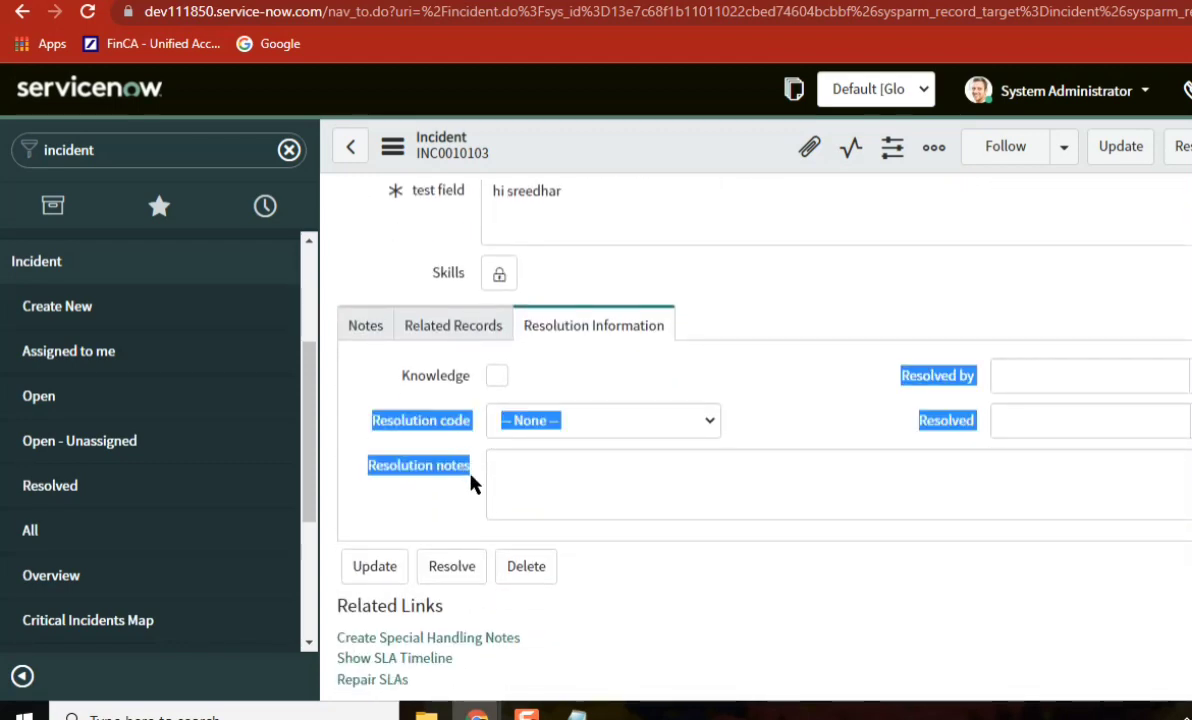
{"action": "left_click", "coordinate": [543, 484]}
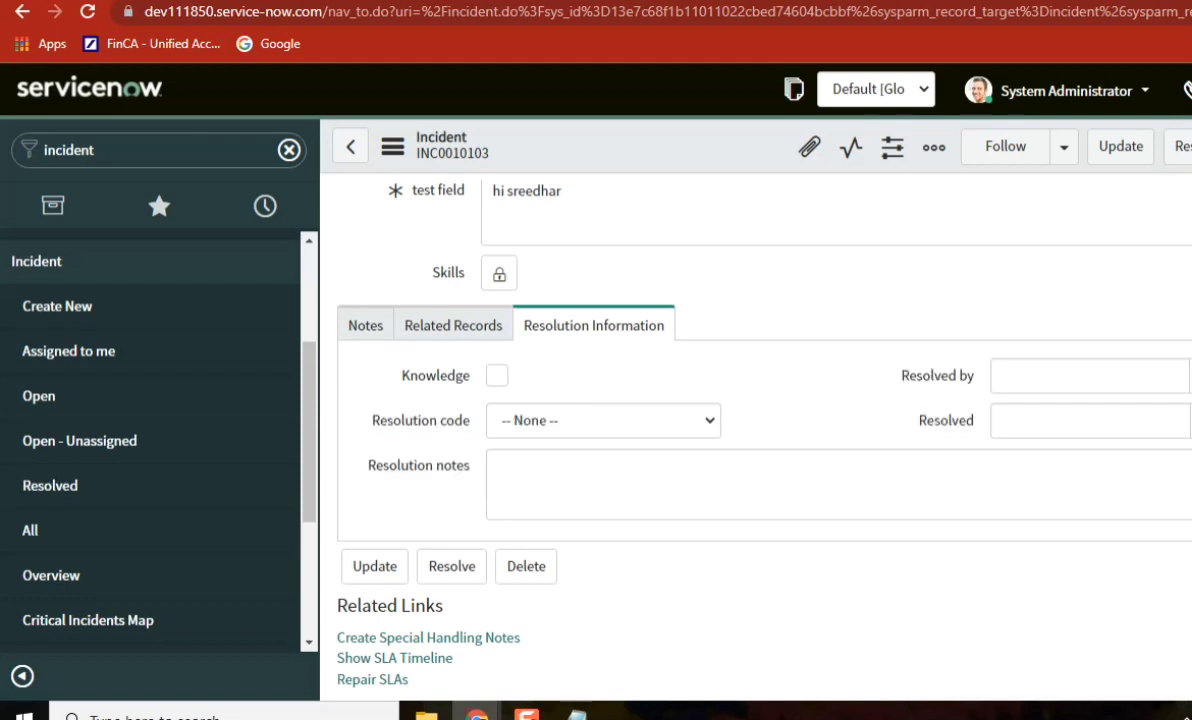
{"action": "scroll", "coordinate": [756, 410], "scroll_direction": "up", "scroll_amount": 6}
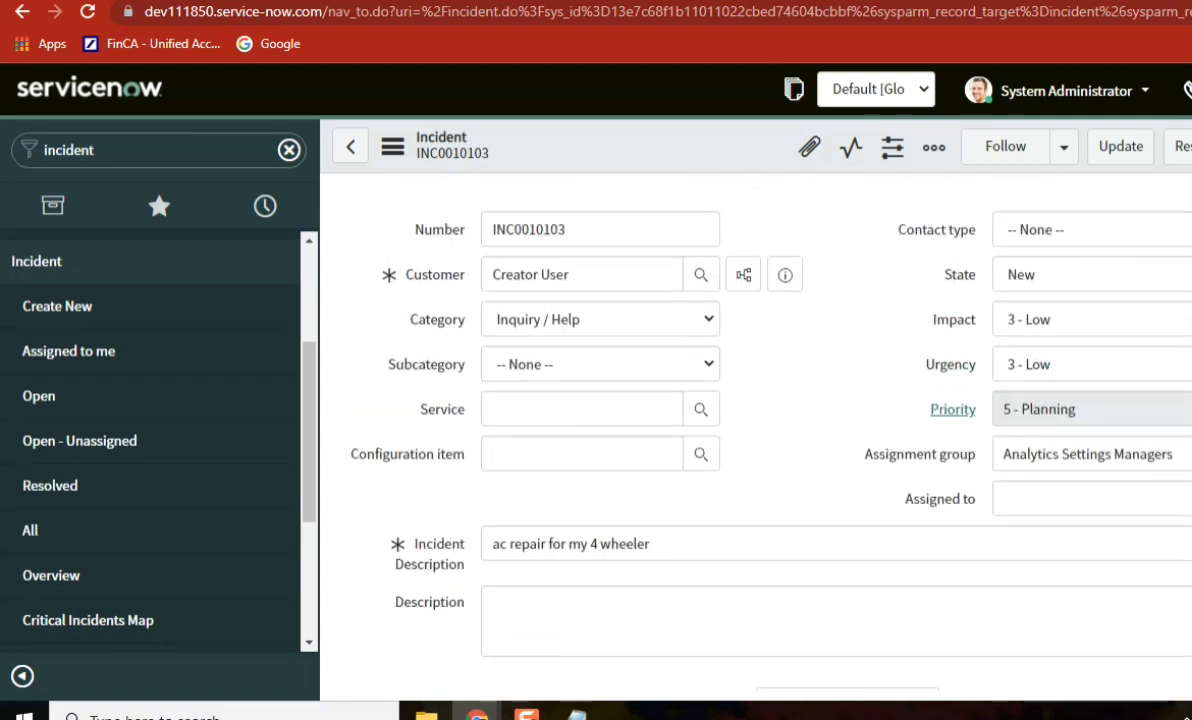
Set the incident's State to Resolved and check which resolution fields are mandatory.
{"action": "left_click", "coordinate": [1030, 278]}
{"action": "left_click", "coordinate": [1055, 360]}
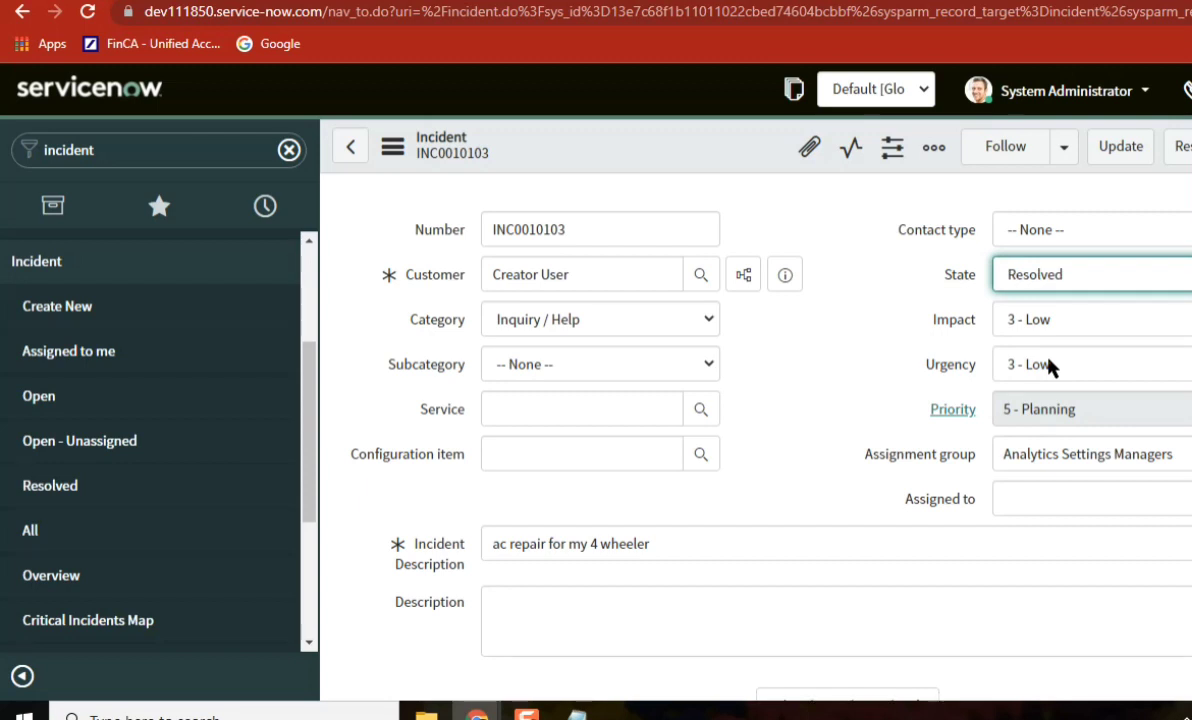
{"action": "scroll", "coordinate": [1088, 470], "scroll_direction": "down", "scroll_amount": 6}
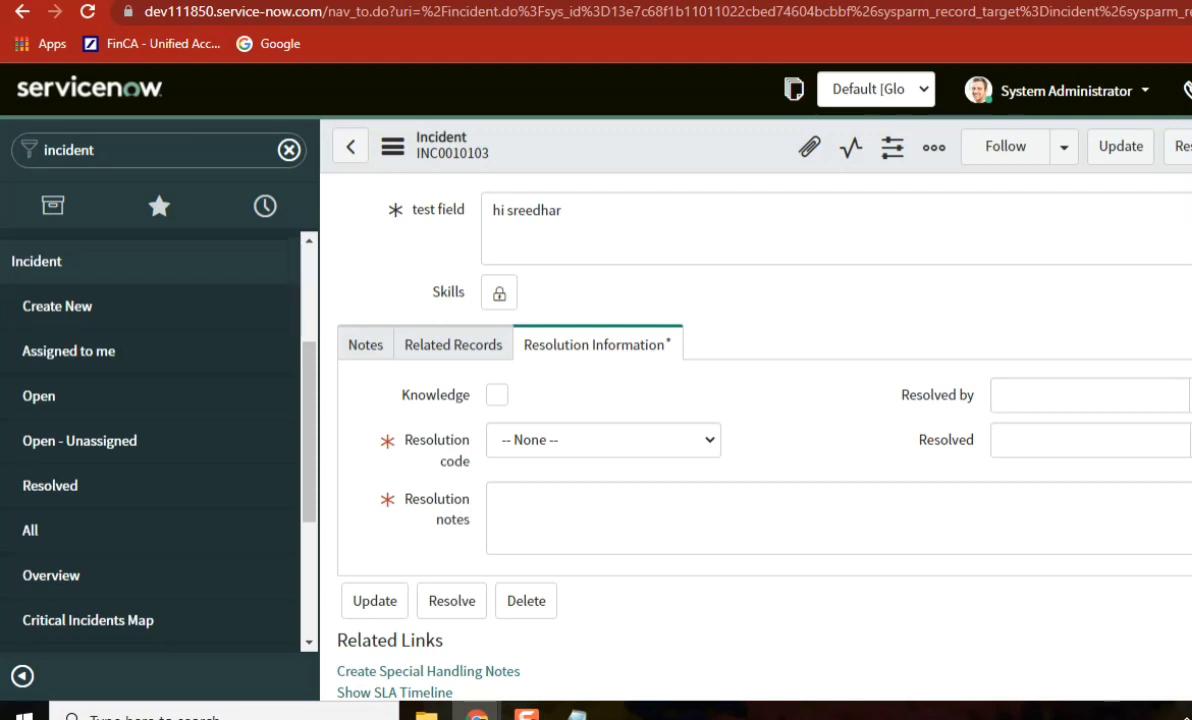
{"action": "scroll", "coordinate": [756, 420], "scroll_direction": "up", "scroll_amount": 6}
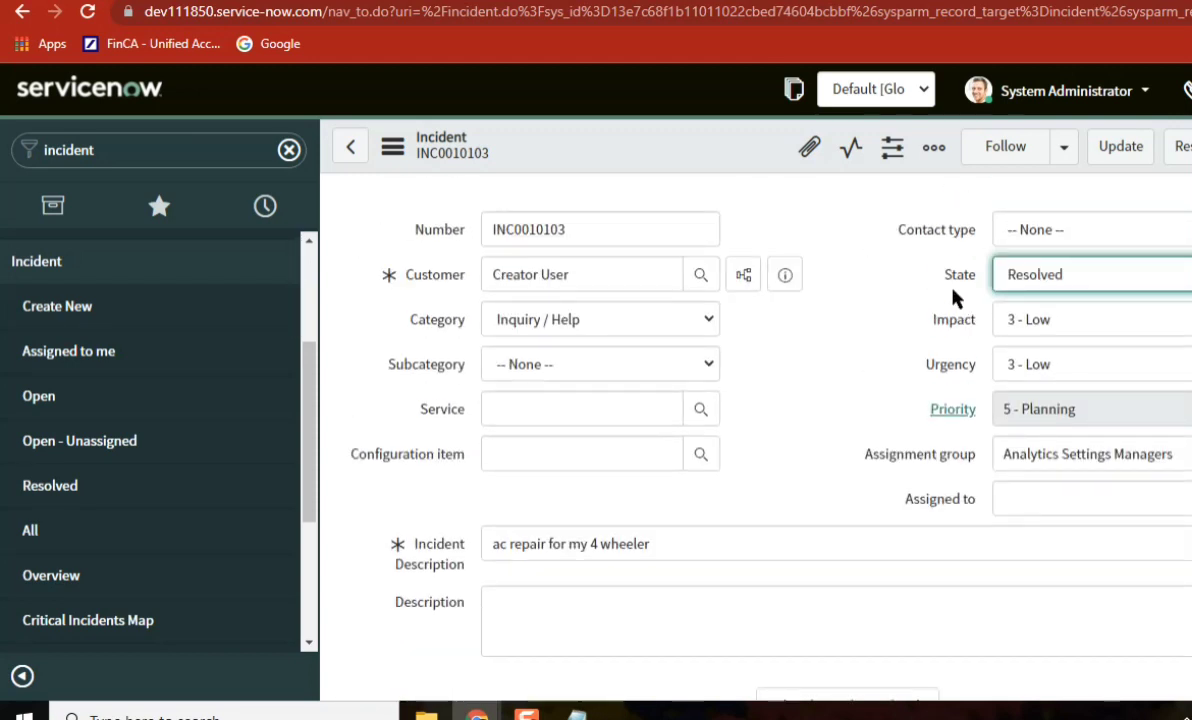
{"action": "scroll", "coordinate": [756, 420], "scroll_direction": "down", "scroll_amount": 10}
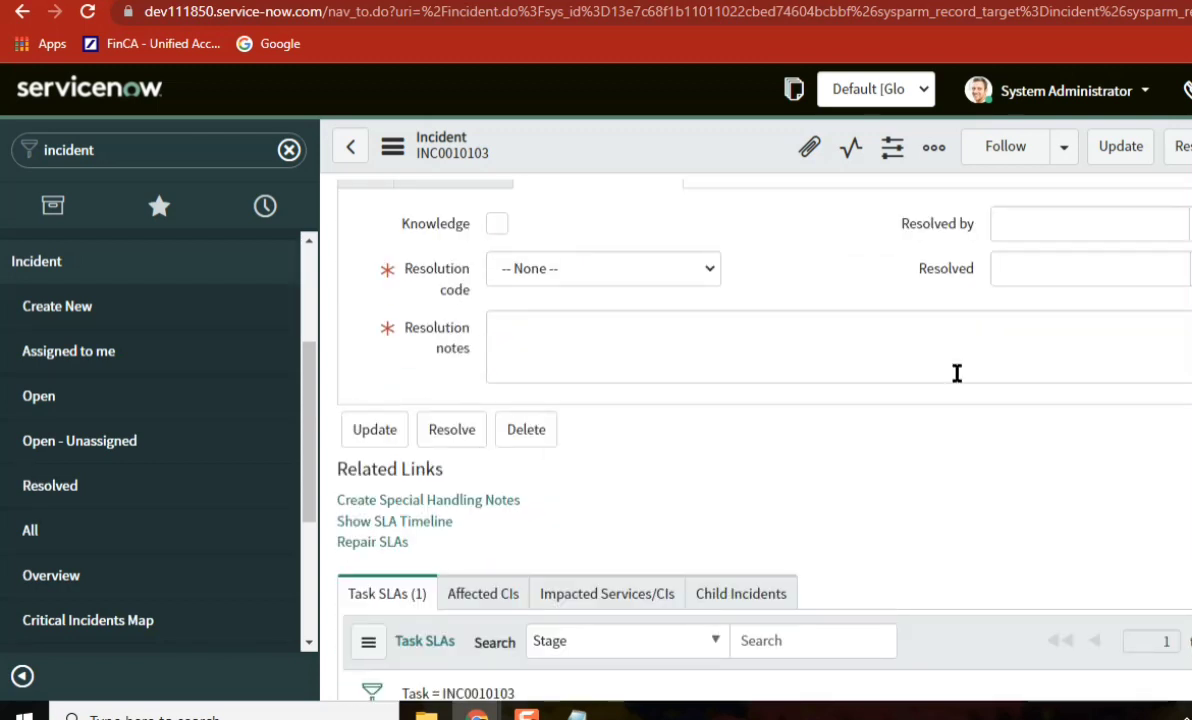
{"action": "mouse_move", "coordinate": [438, 282]}
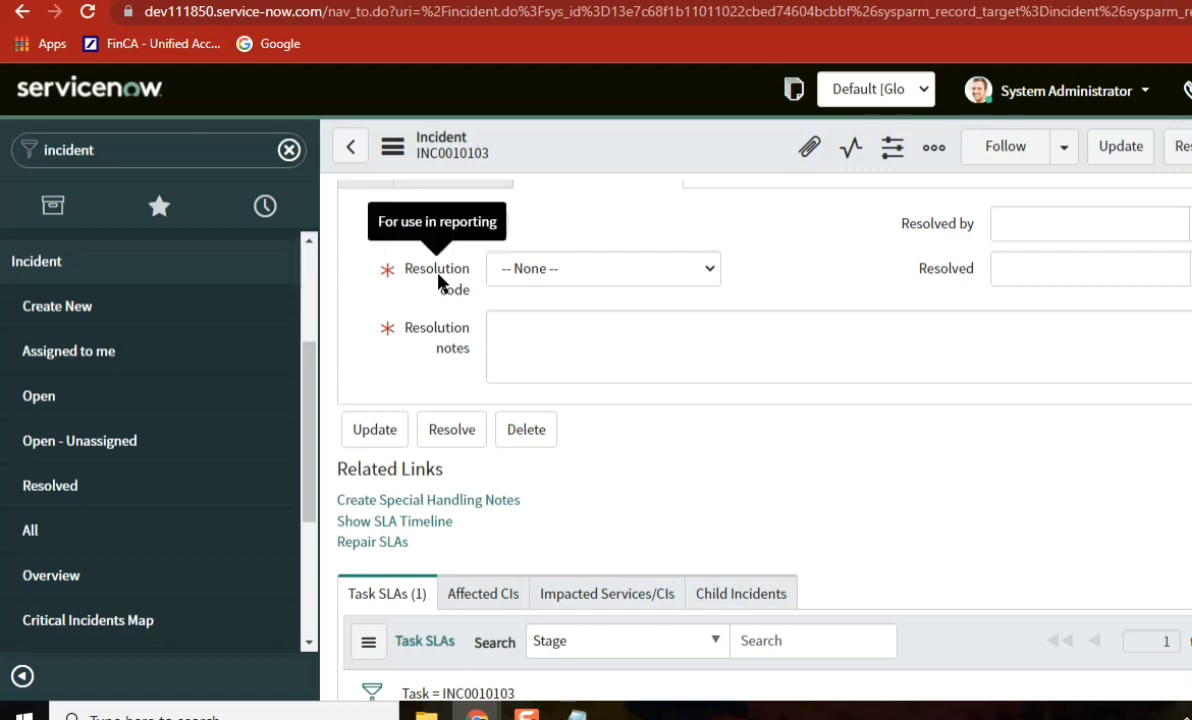
{"action": "mouse_move", "coordinate": [445, 356]}
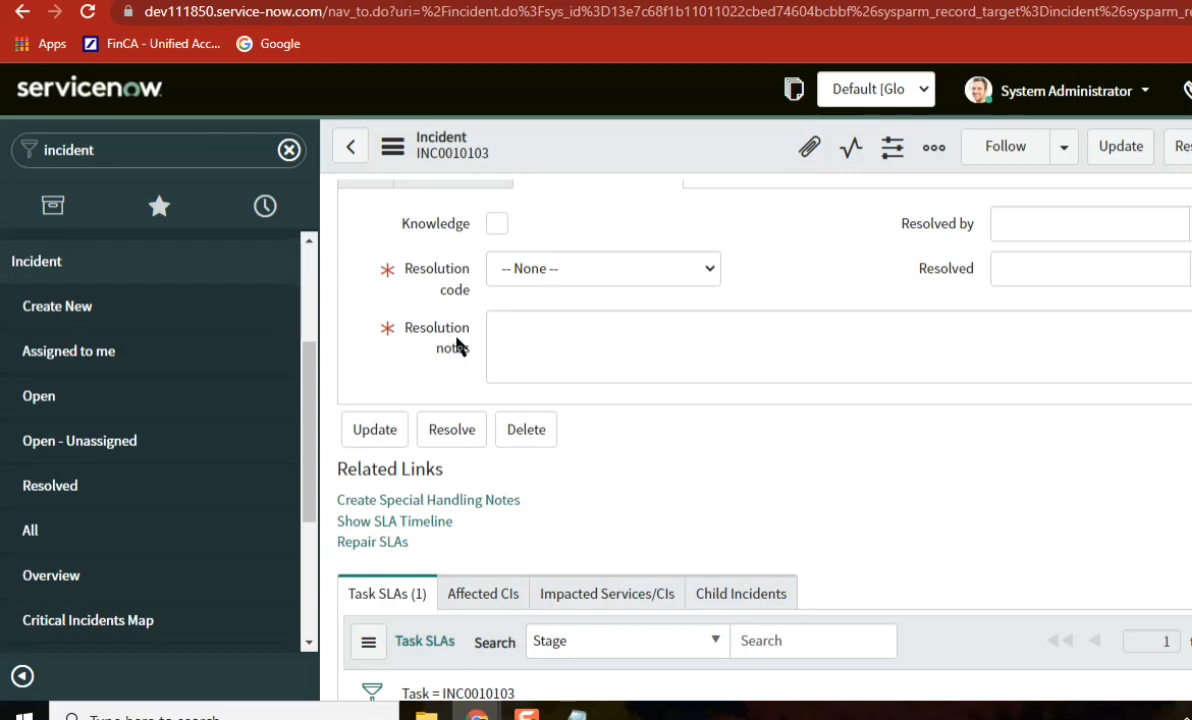
{"action": "scroll", "coordinate": [755, 420], "scroll_direction": "up", "scroll_amount": 8}
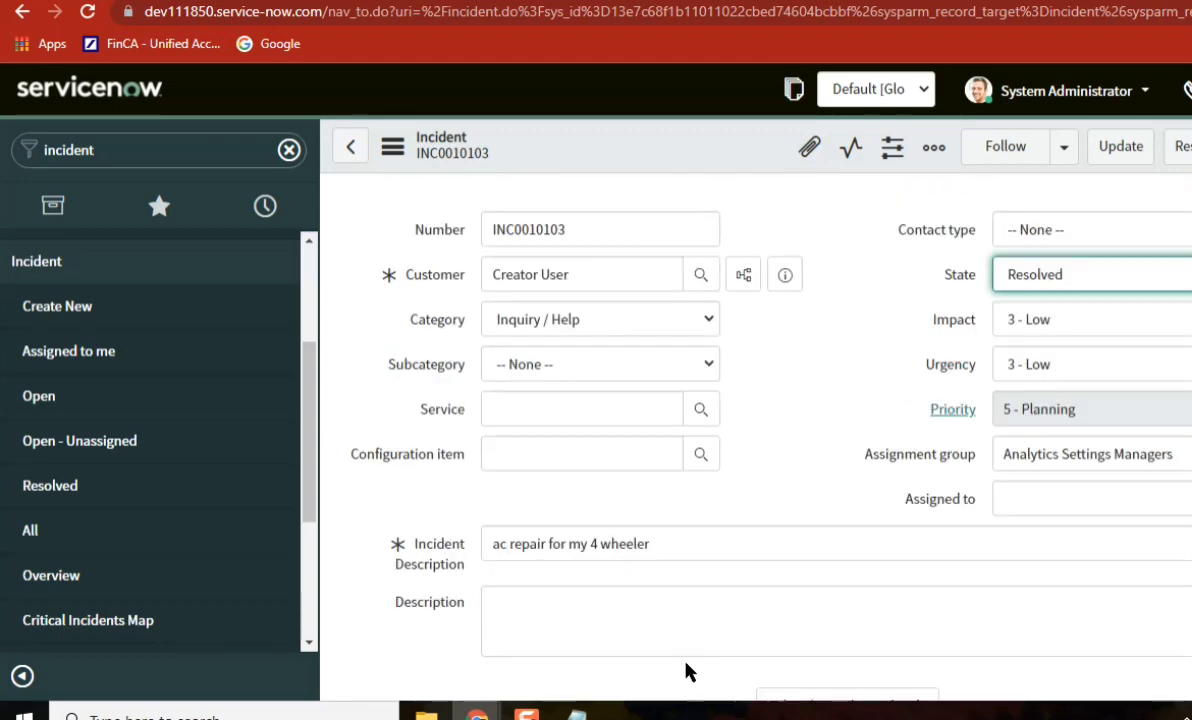
Switch to the Notepad notes and delete the "UI Policy?" line.
{"action": "left_click", "coordinate": [576, 714]}
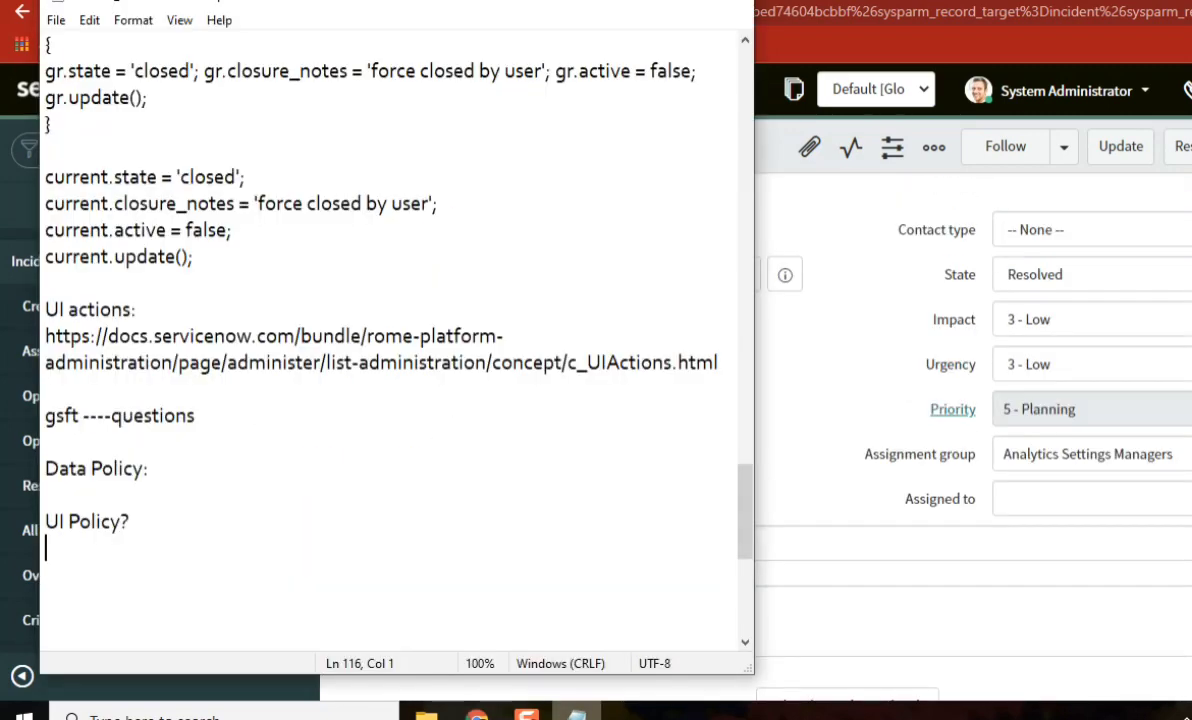
{"action": "left_click", "coordinate": [152, 522]}
{"action": "left_click_drag", "start_coordinate": [152, 522], "coordinate": [45, 524]}
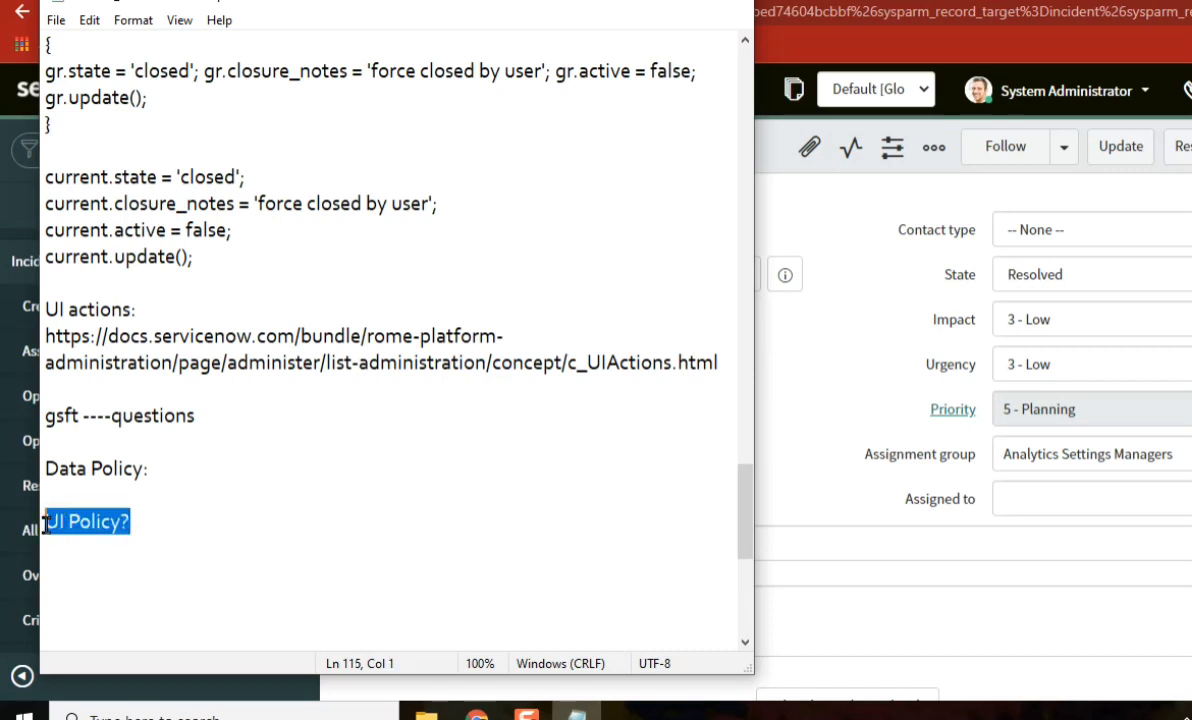
{"action": "key", "text": "BackSpace"}
Add the note "ServiceSide activity" on its own line directly beneath the "Data Policy:" heading.
{"action": "left_click", "coordinate": [203, 473]}
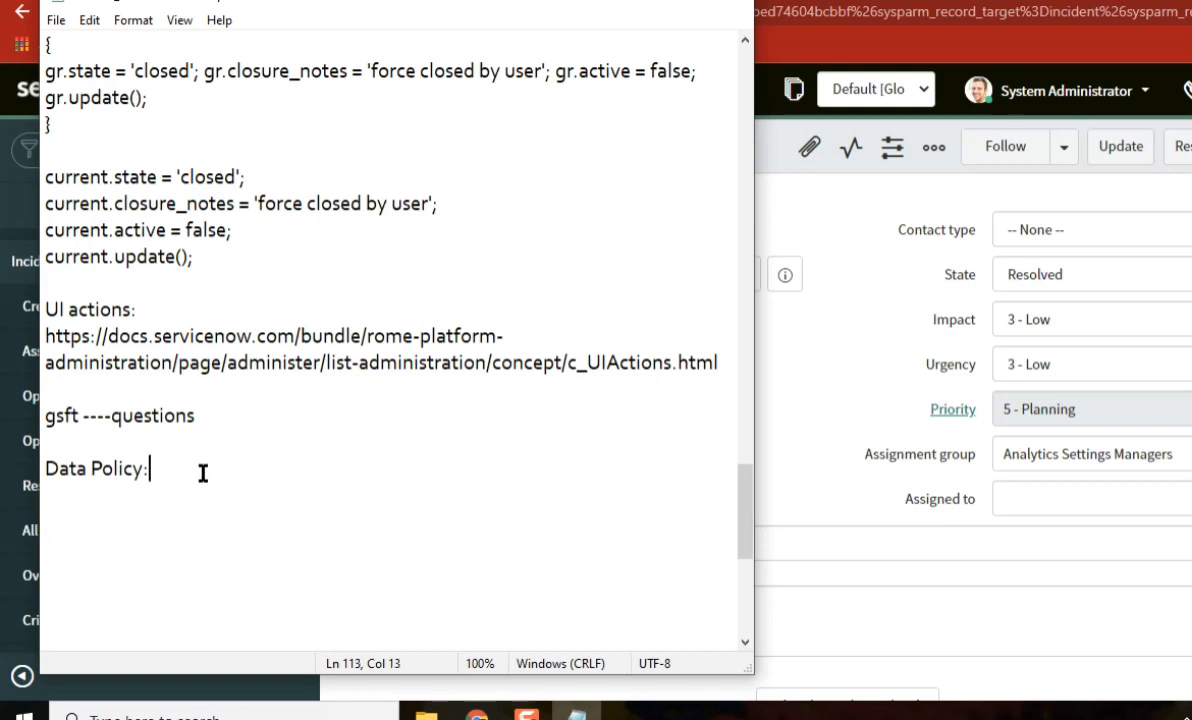
{"action": "type", "text": "ServiceSide ac"}
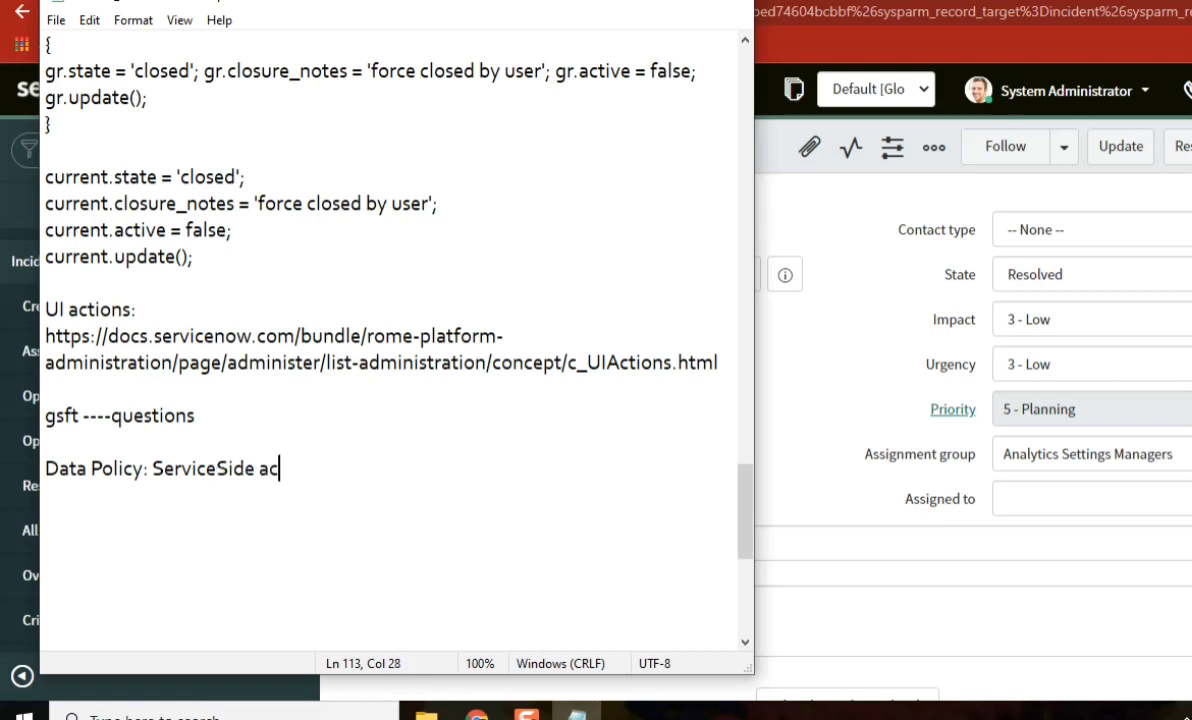
{"action": "type", "text": "tivity"}
{"action": "key", "text": "Left"}
{"action": "key", "text": "Left"}
{"action": "key", "text": "Left"}
{"action": "key", "text": "Left"}
{"action": "key", "text": "Left"}
{"action": "key", "text": "Left"}
{"action": "key", "text": "Left"}
{"action": "key", "text": "Left"}
{"action": "key", "text": "Left"}
{"action": "key", "text": "Left"}
{"action": "key", "text": "Left"}
{"action": "key", "text": "Left"}
{"action": "key", "text": "Left"}
{"action": "key", "text": "Left"}
{"action": "key", "text": "Left"}
{"action": "key", "text": "Left"}
{"action": "key", "text": "Left"}
{"action": "key", "text": "Left"}
{"action": "key", "text": "Left"}
{"action": "key", "text": "Left"}
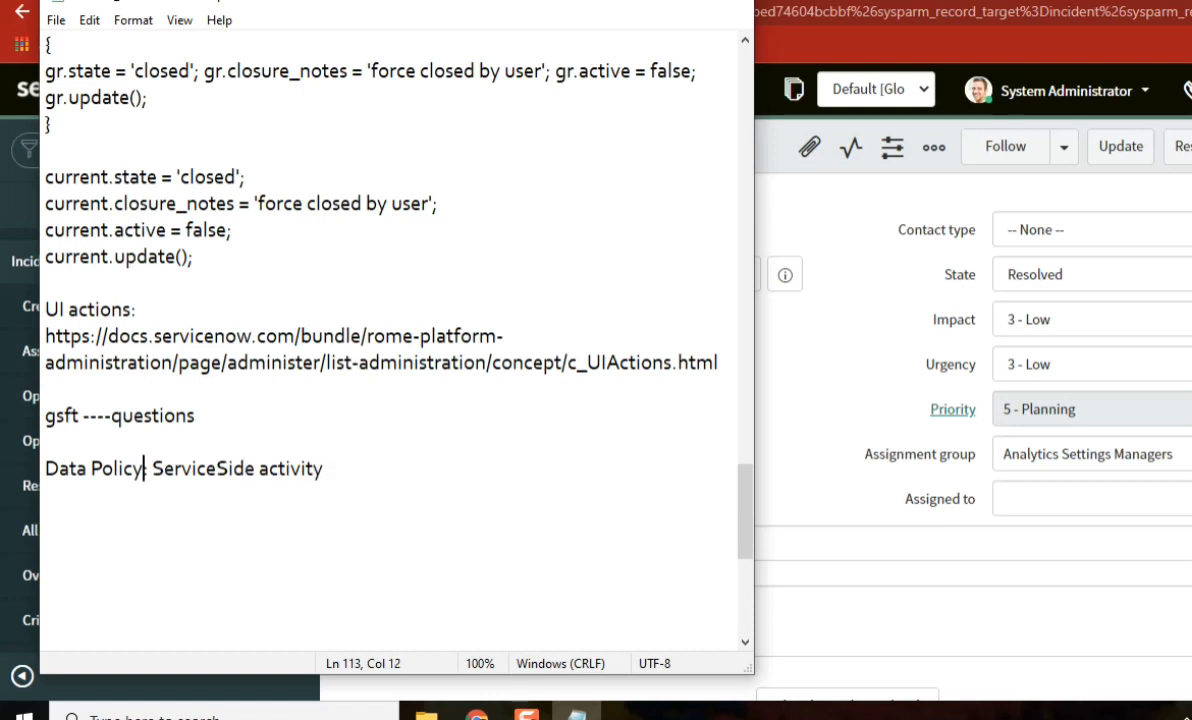
{"action": "type", "text": ":"}
{"action": "key", "text": "Right"}
{"action": "key", "text": "Return"}
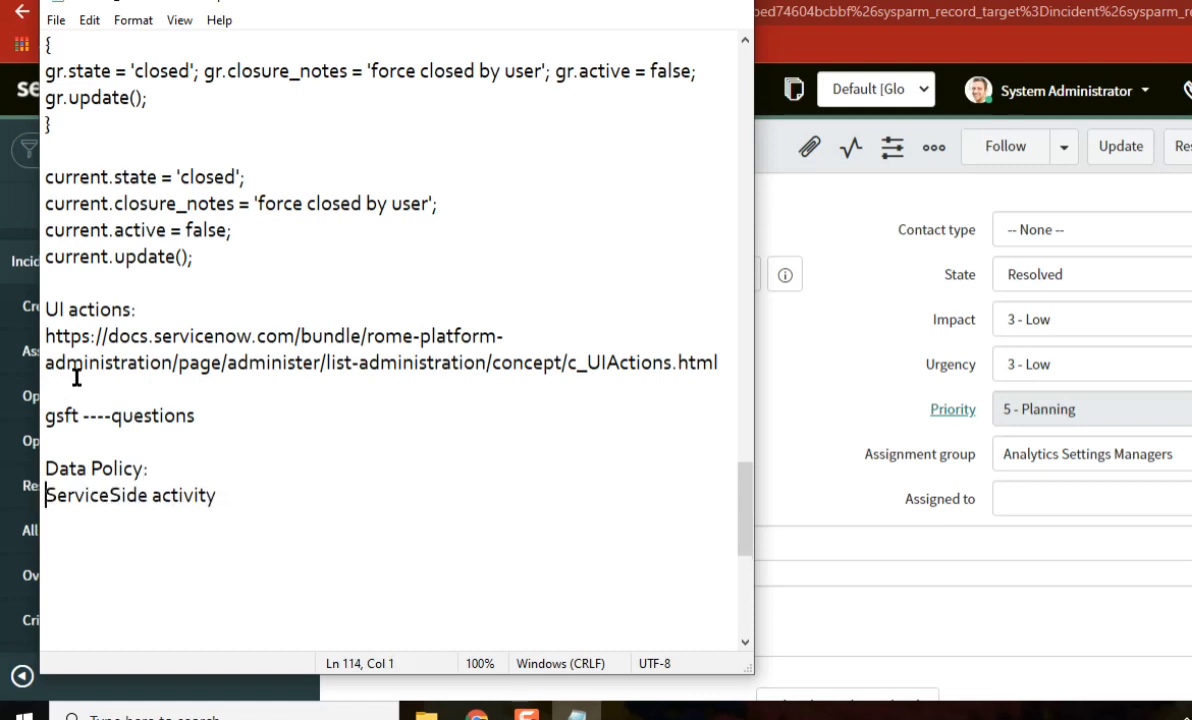
{"action": "left_click", "coordinate": [244, 489]}
Switch from Notepad back to incident INC0010103 in the browser and copy the record's URL.
{"action": "left_click", "coordinate": [862, 325]}
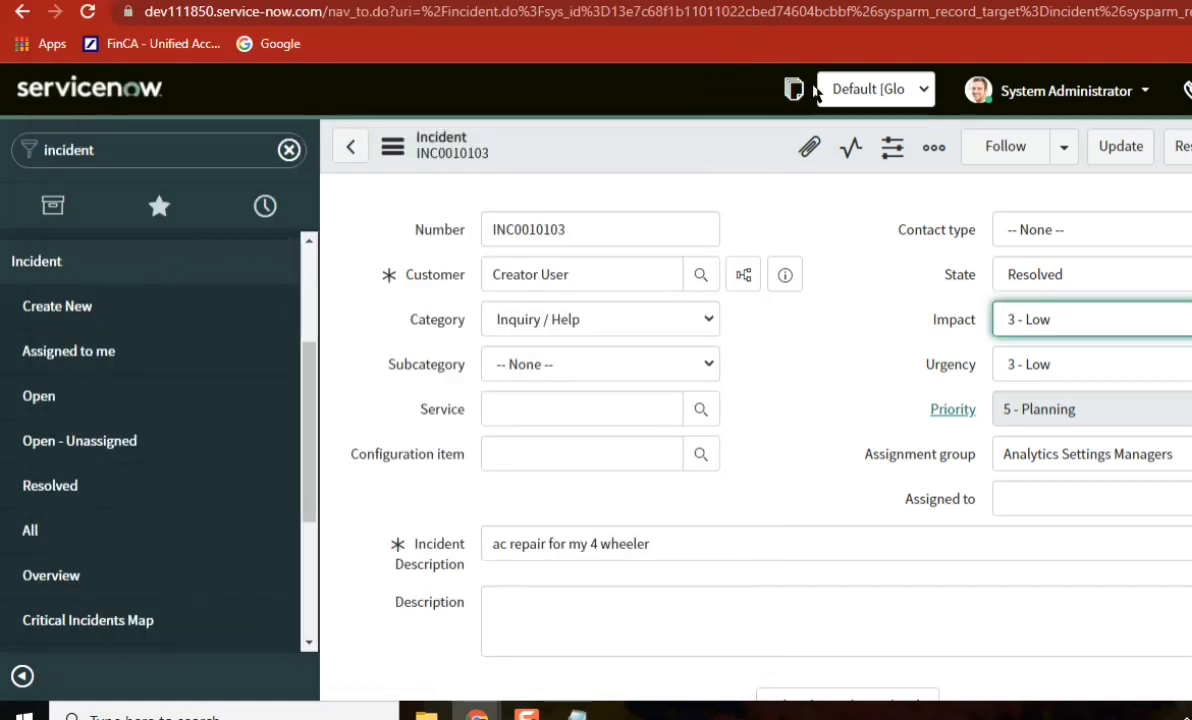
{"action": "double_click", "coordinate": [521, 229]}
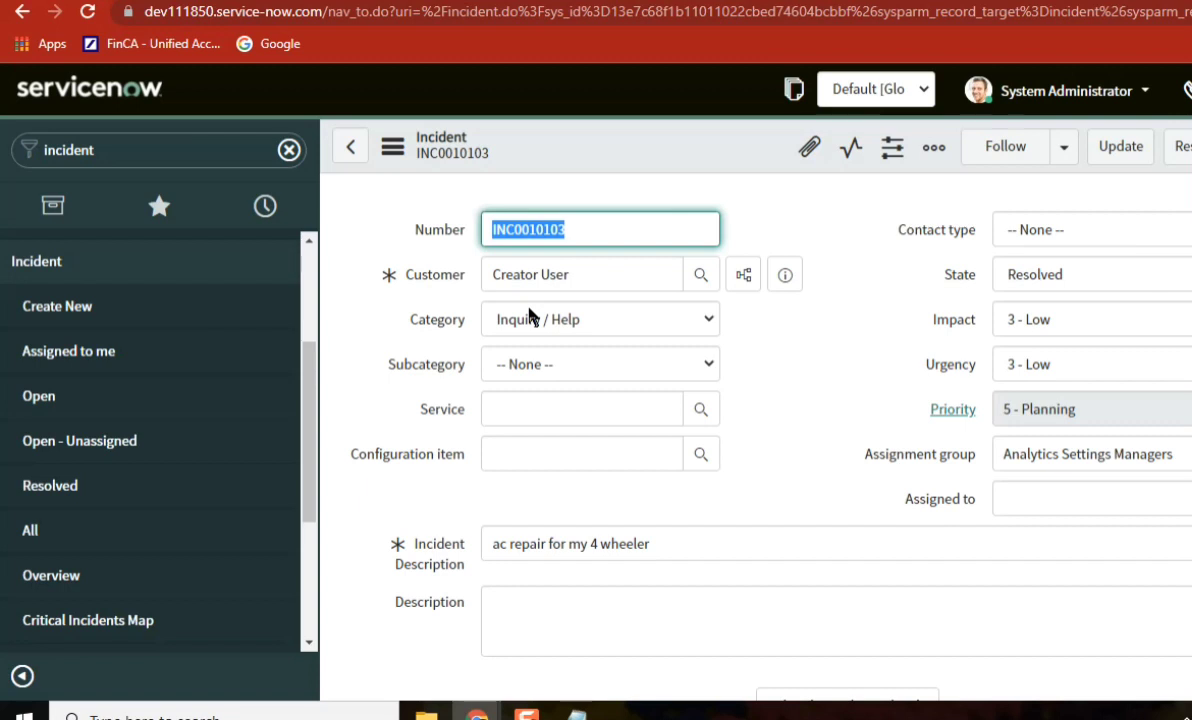
{"action": "left_click", "coordinate": [392, 147]}
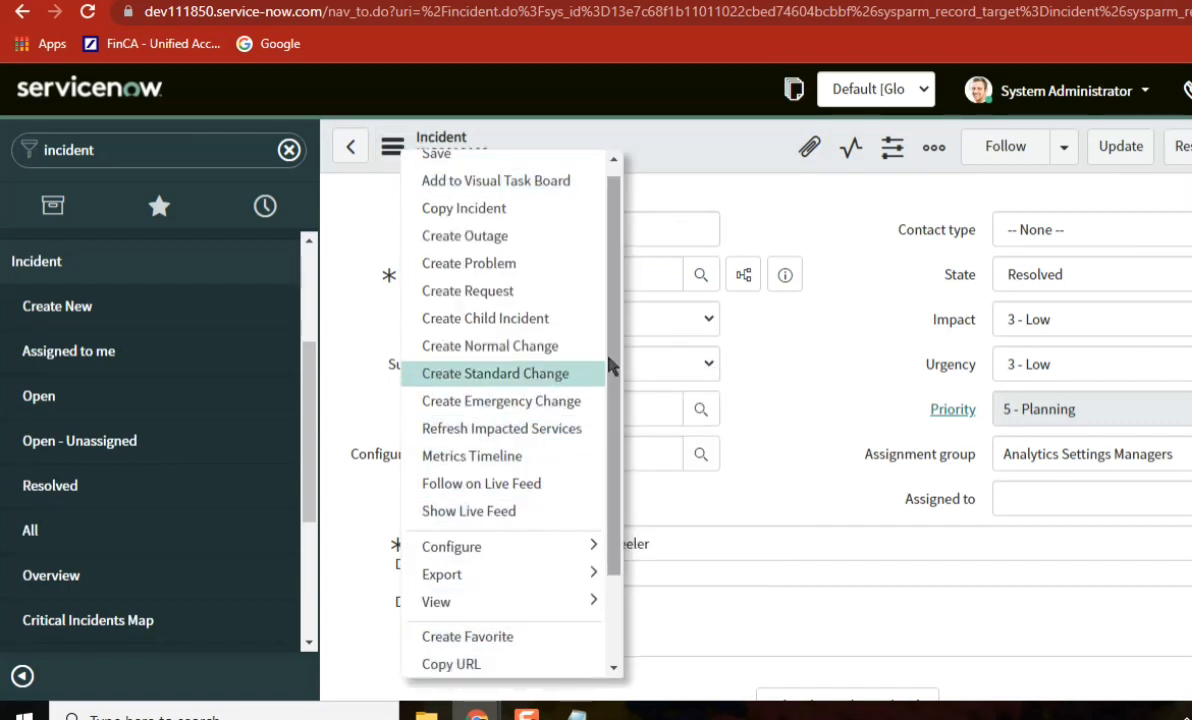
{"action": "left_click_drag", "start_coordinate": [612, 367], "coordinate": [615, 580]}
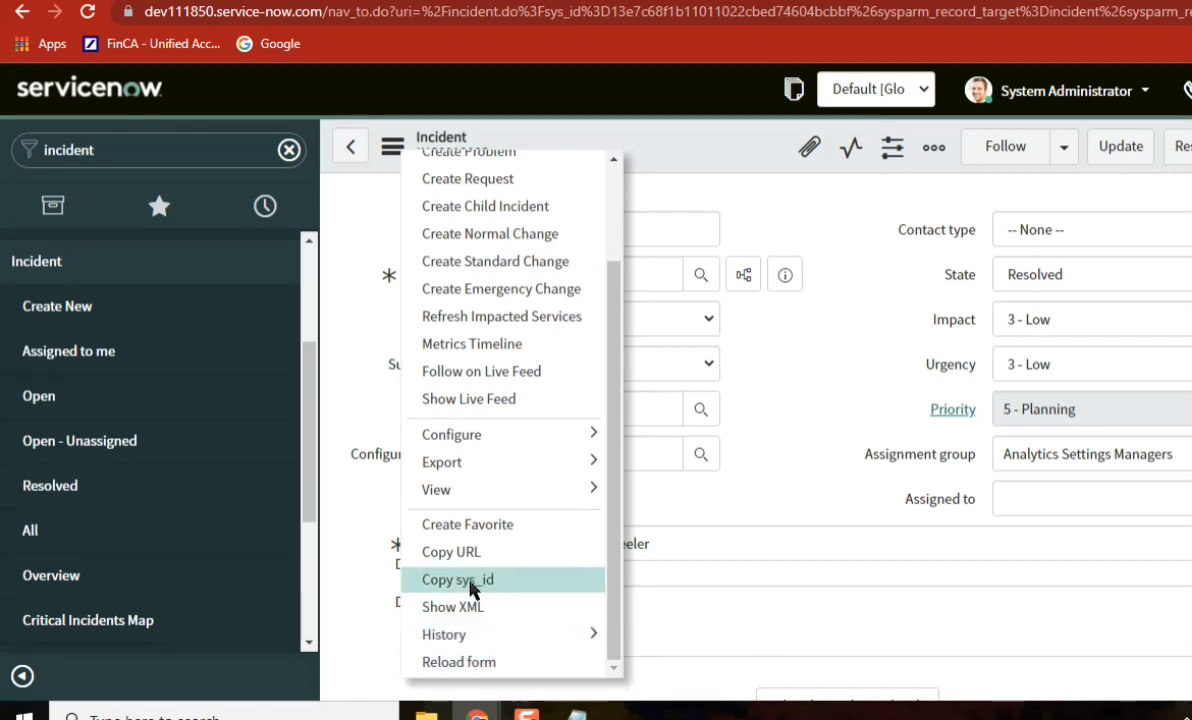
{"action": "left_click", "coordinate": [451, 552]}
{"action": "left_click", "coordinate": [690, 2]}
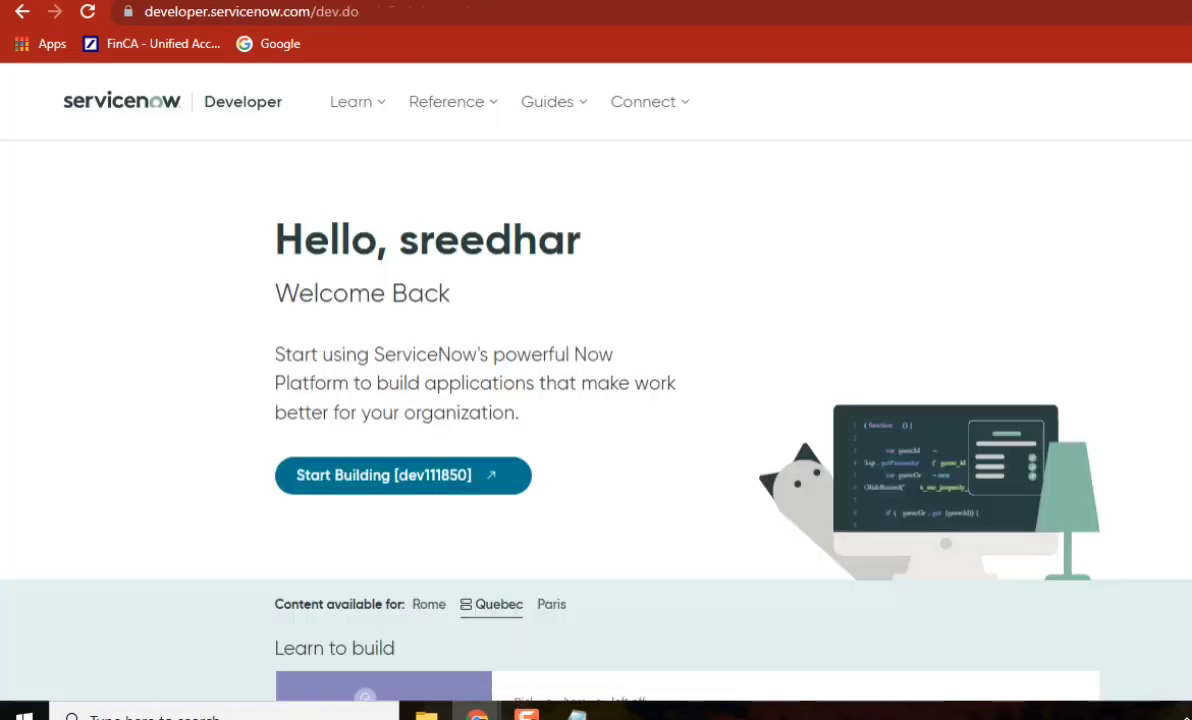
{"action": "key", "text": "ctrl+Tab"}
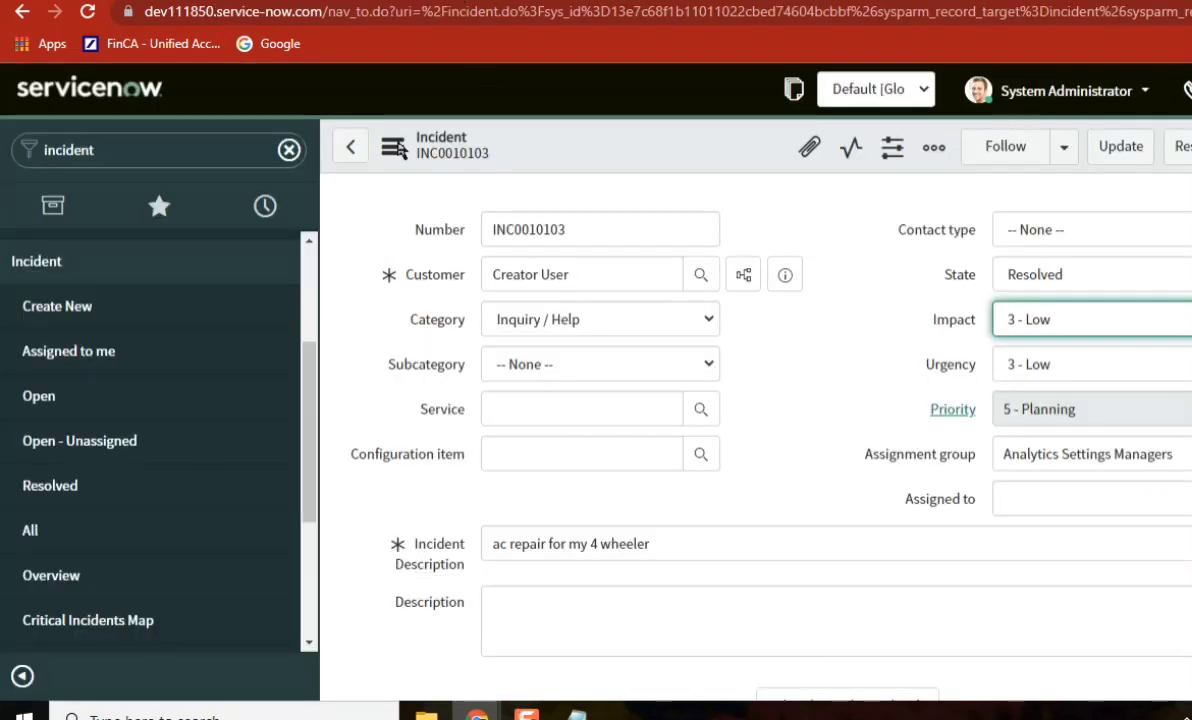
Filter the application navigator by "backgro" and open Scripts - Background in a separate browser tab.
{"action": "left_click", "coordinate": [146, 162]}
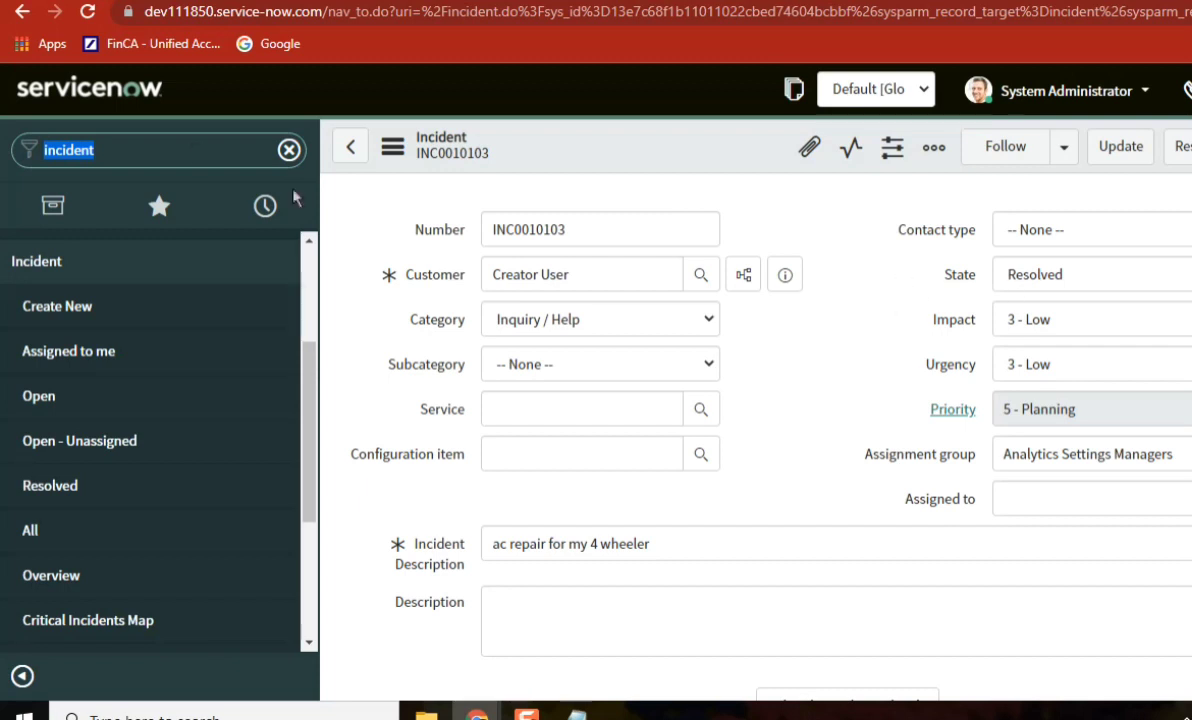
{"action": "left_click", "coordinate": [116, 161]}
{"action": "key", "text": "BackSpace"}
{"action": "key", "text": "BackSpace"}
{"action": "key", "text": "BackSpace"}
{"action": "key", "text": "BackSpace"}
{"action": "key", "text": "BackSpace"}
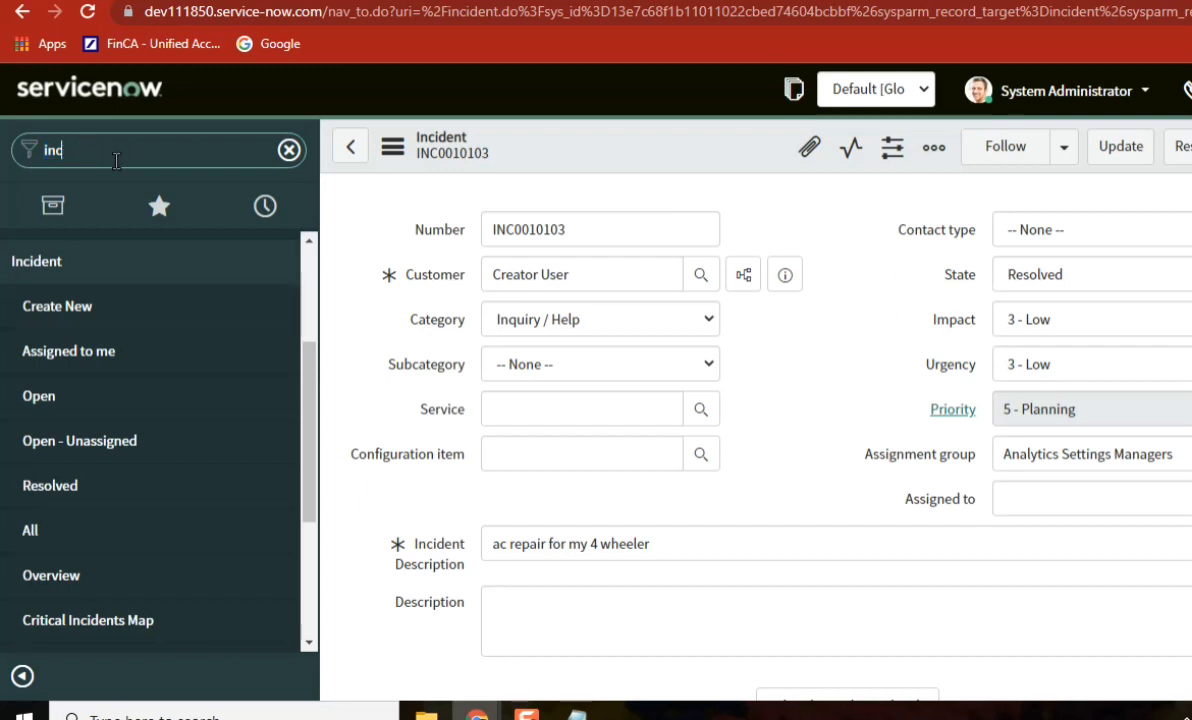
{"action": "key", "text": "BackSpace"}
{"action": "key", "text": "BackSpace"}
{"action": "type", "text": "backgroud"}
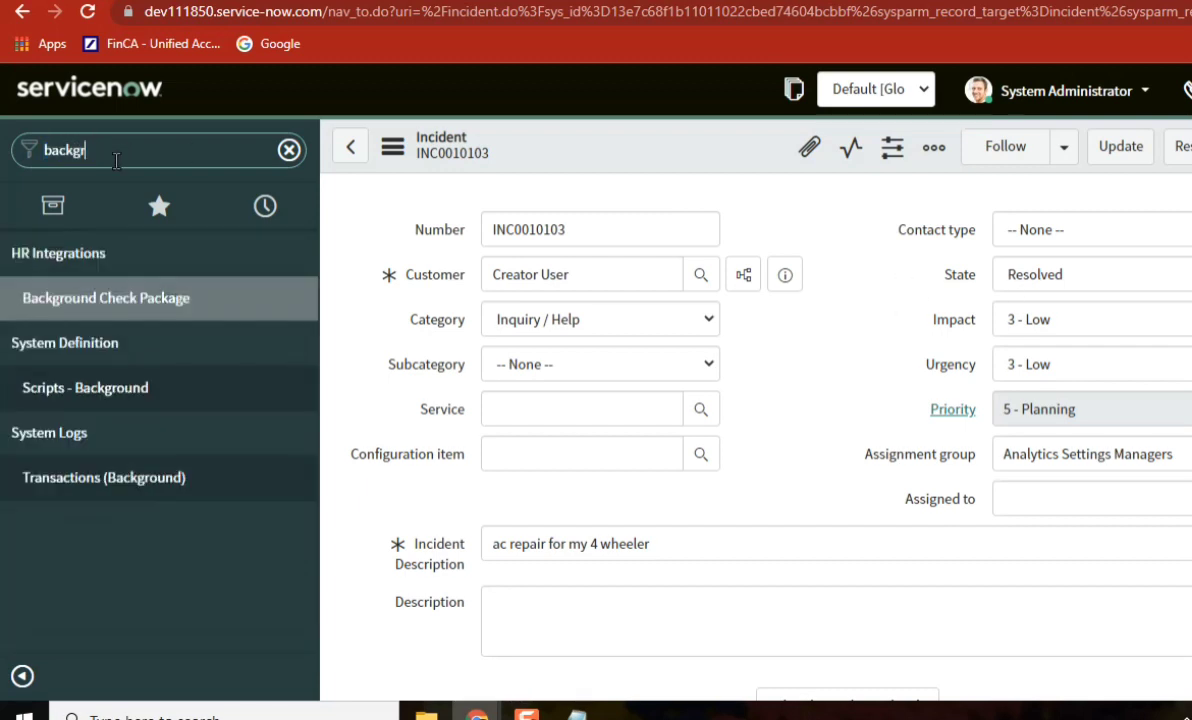
{"action": "key", "text": "BackSpace"}
{"action": "key", "text": "BackSpace"}
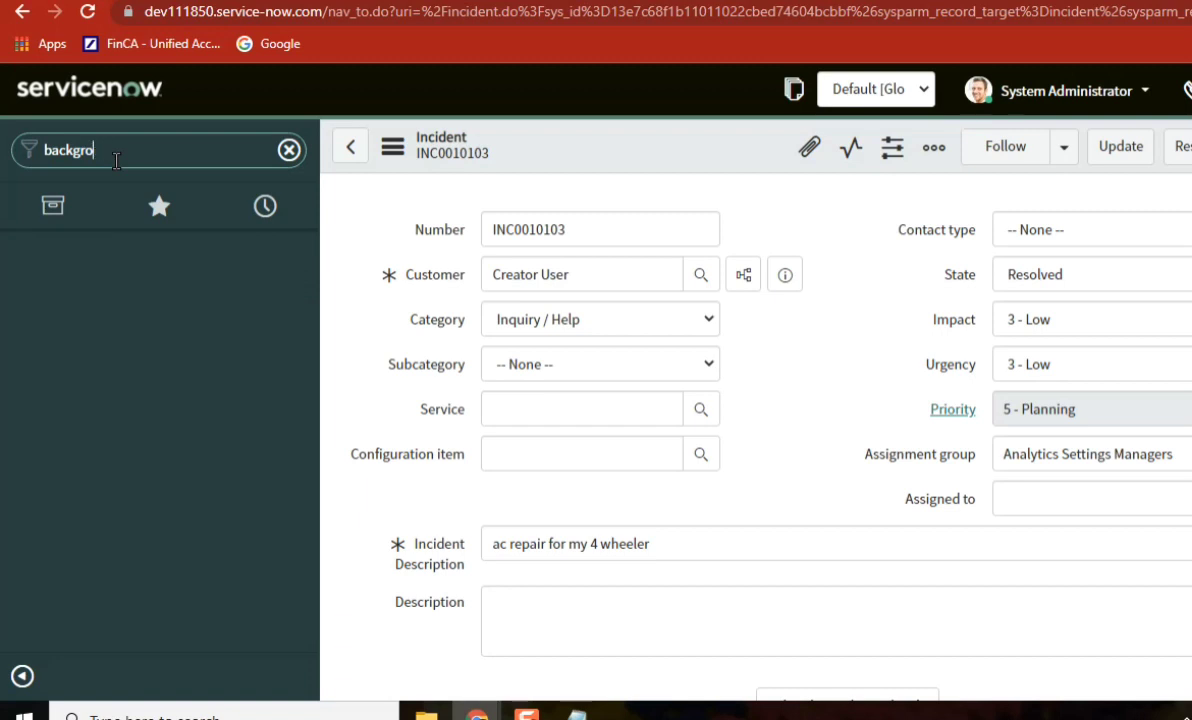
{"action": "left_click", "coordinate": [110, 389]}
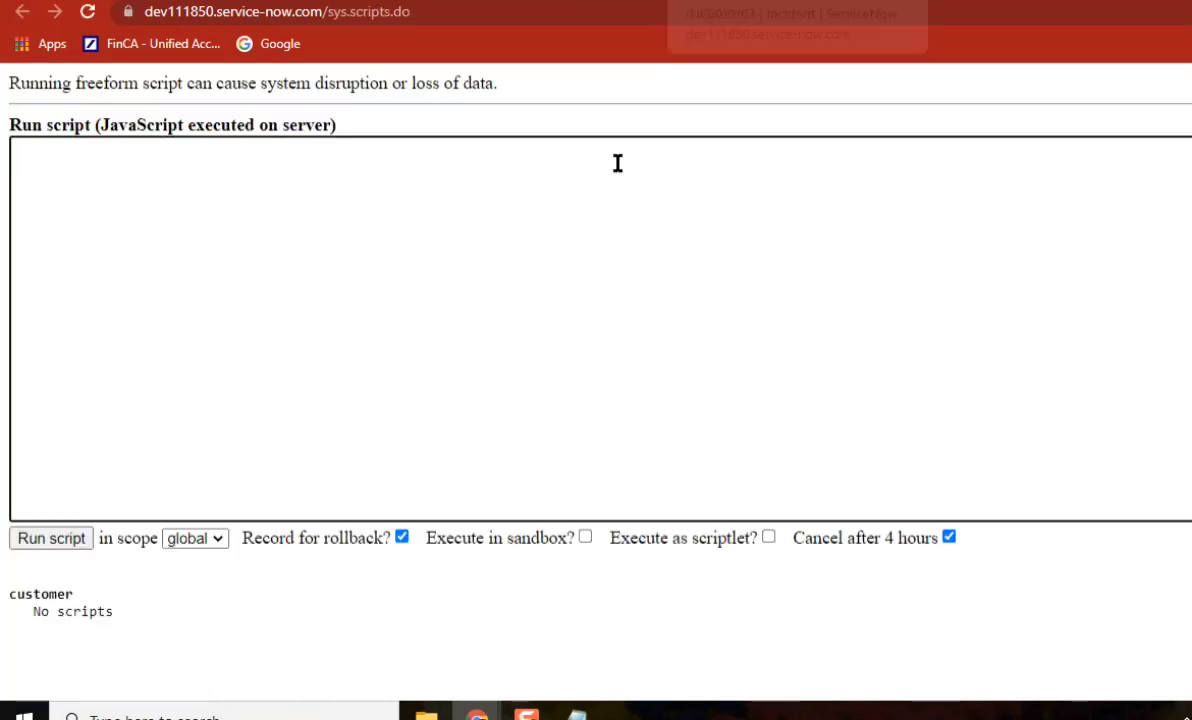
Start the background script with the line var grr = new GlideRecord('incident'); and begin a second line.
{"action": "type", "text": "var"}
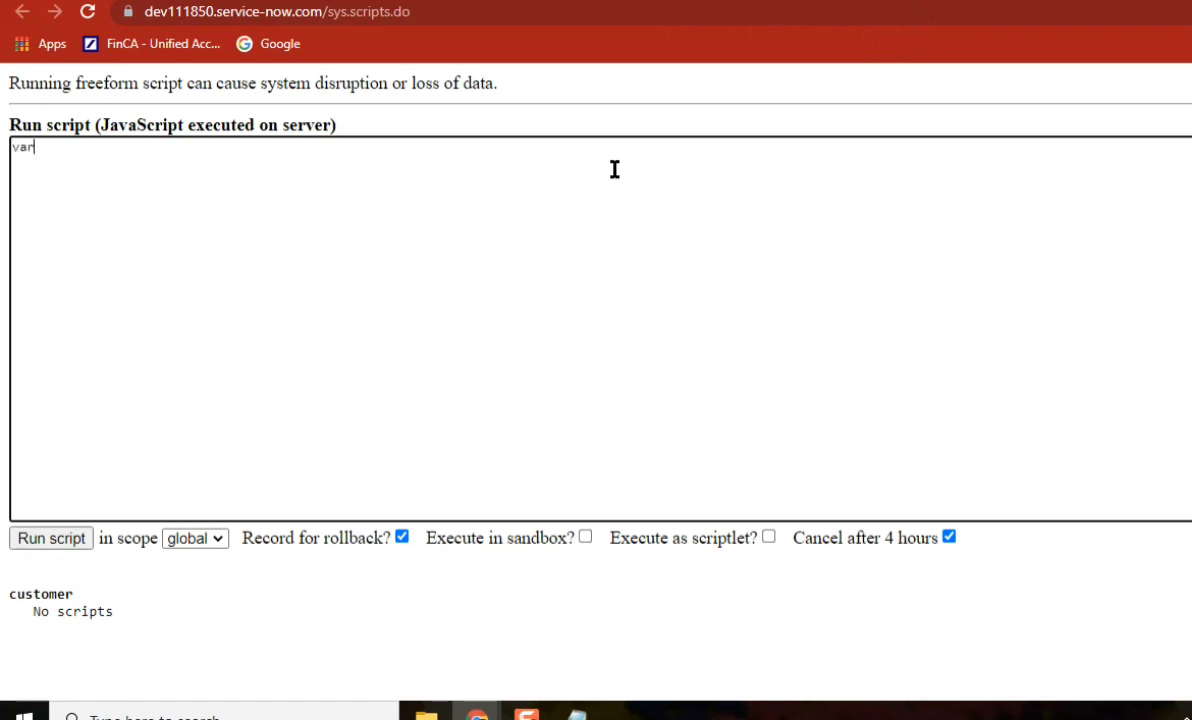
{"action": "type", "text": " grr = new Glie"}
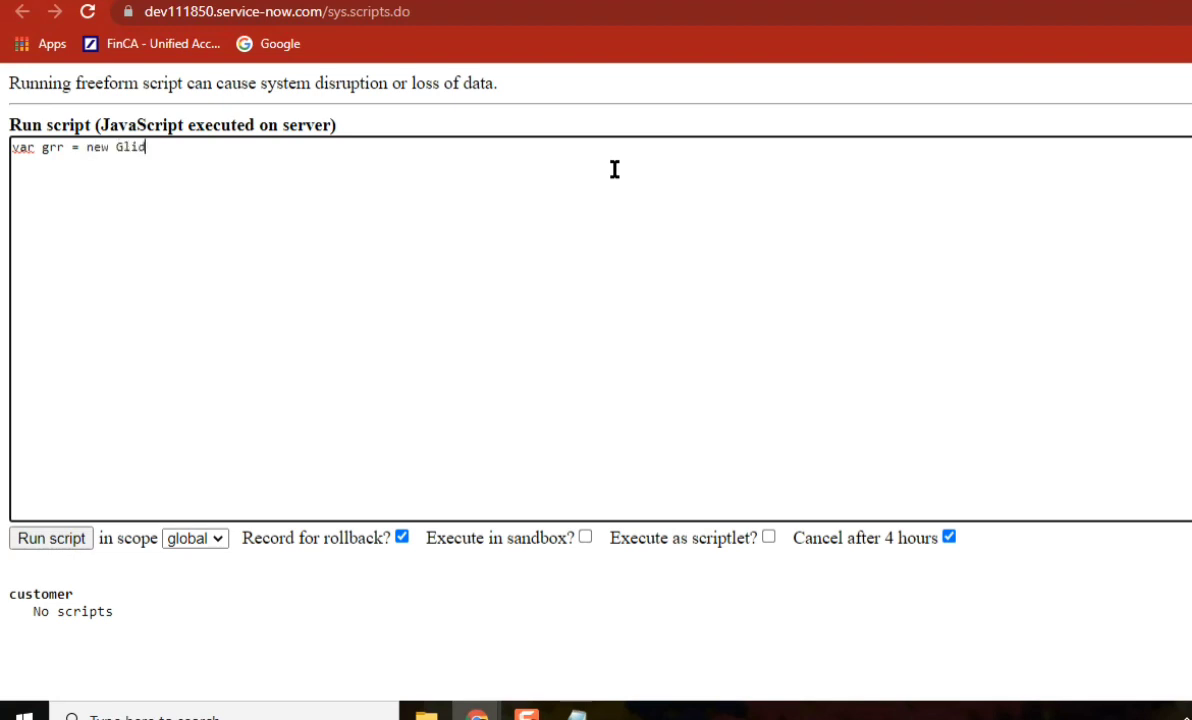
{"action": "type", "text": "eRecord('incide"}
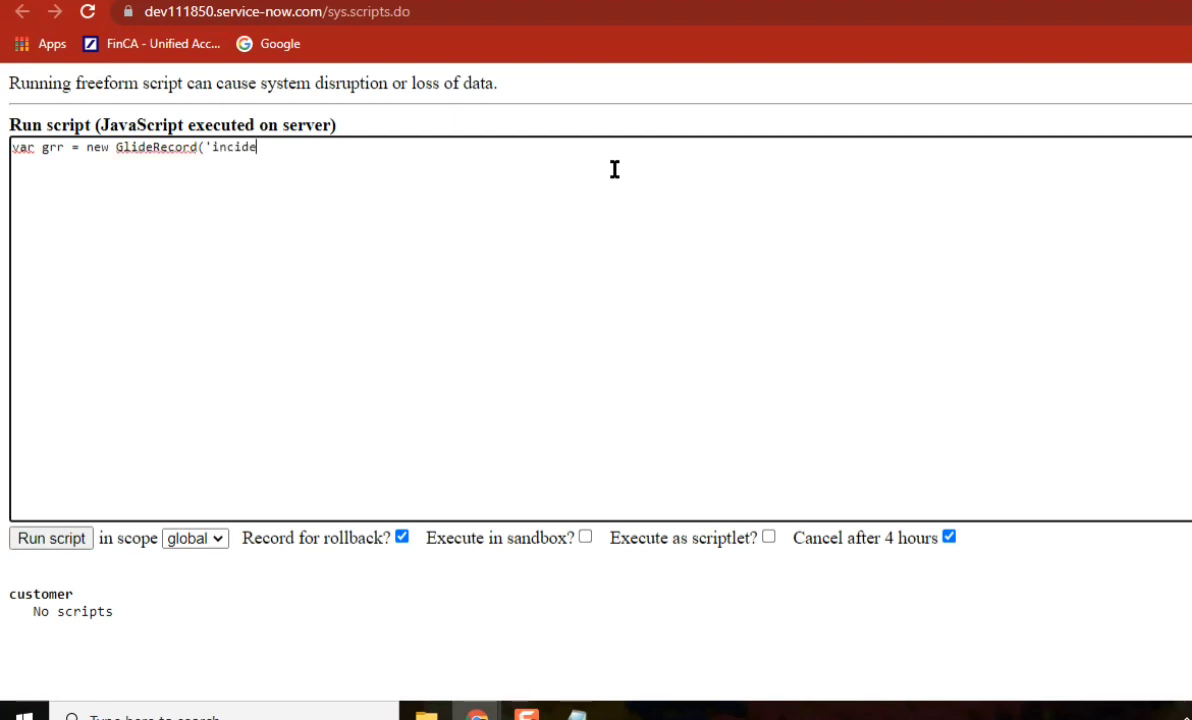
{"action": "type", "text": "nt');"}
{"action": "key", "text": "Return"}
Begin the script's query line with grr.addQuery('sys_id", ' up to the opening quote of the value.
{"action": "type", "text": "grr.addQu"}
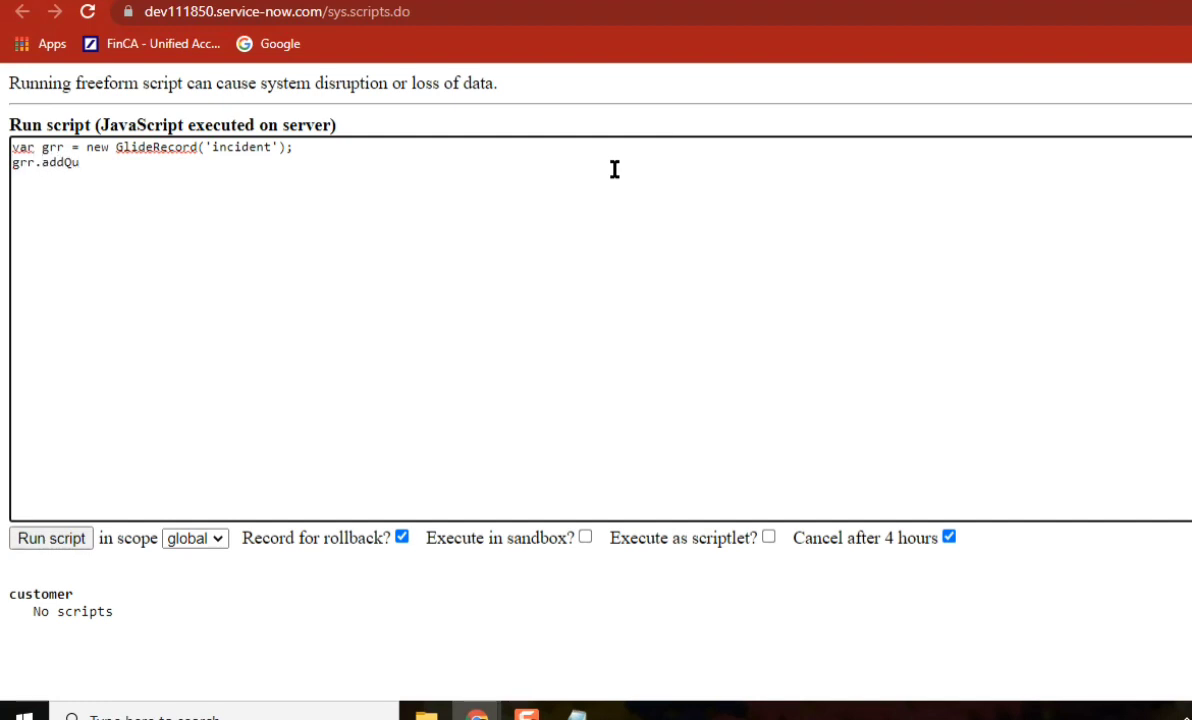
{"action": "type", "text": "ery('sys_"}
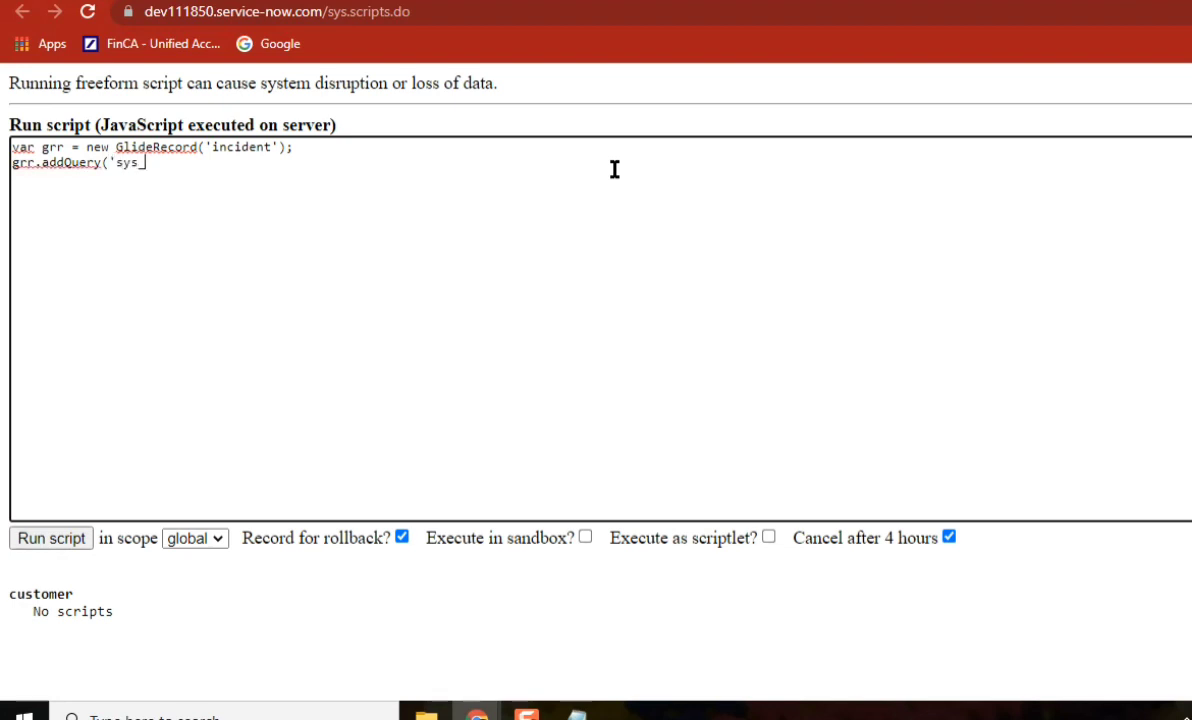
{"action": "type", "text": "id\", '"}
{"action": "left_click_drag", "start_coordinate": [189, 162], "coordinate": [102, 161]}
{"action": "left_click", "coordinate": [338, 191]}
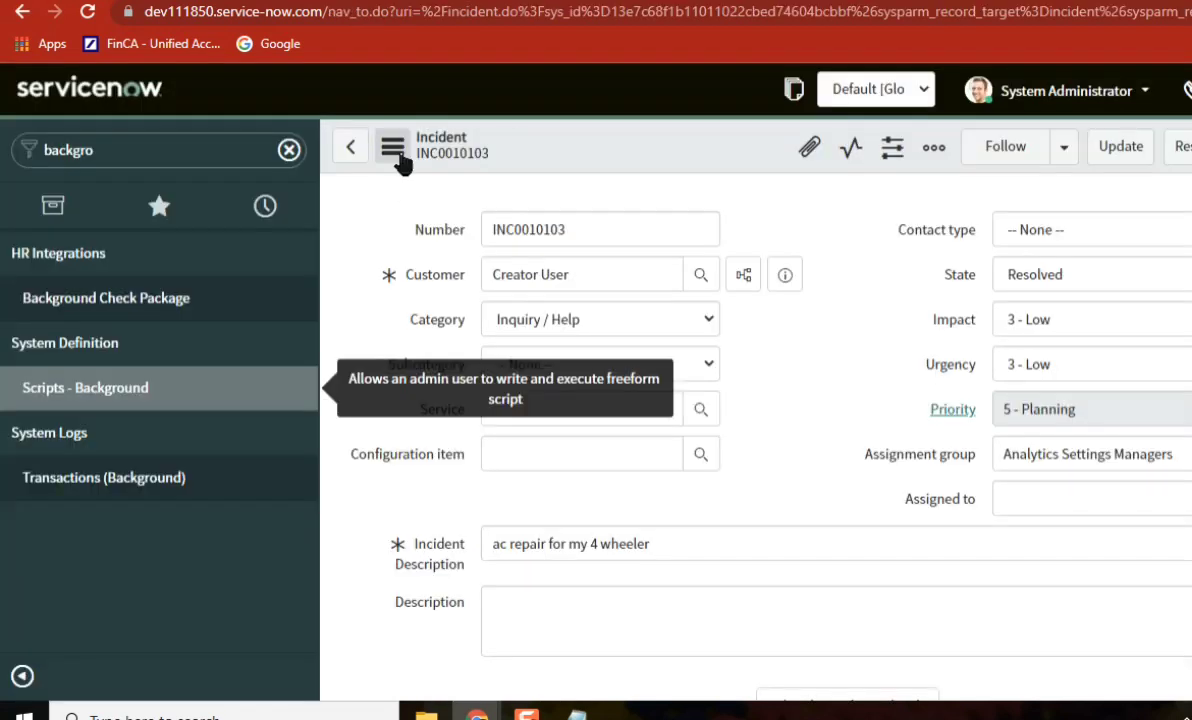
Copy incident INC0010103's sys_id and paste it into the addQuery line as the value, closing the line with ');.
{"action": "left_click", "coordinate": [393, 148]}
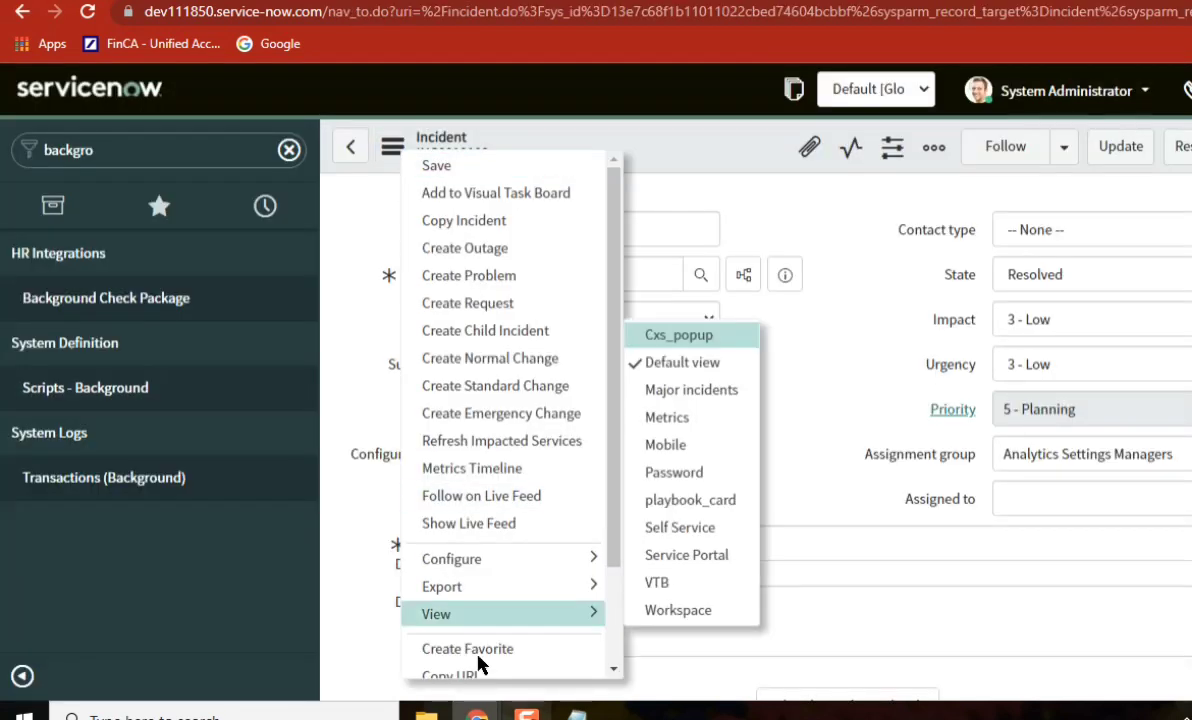
{"action": "left_click_drag", "start_coordinate": [607, 487], "coordinate": [610, 600]}
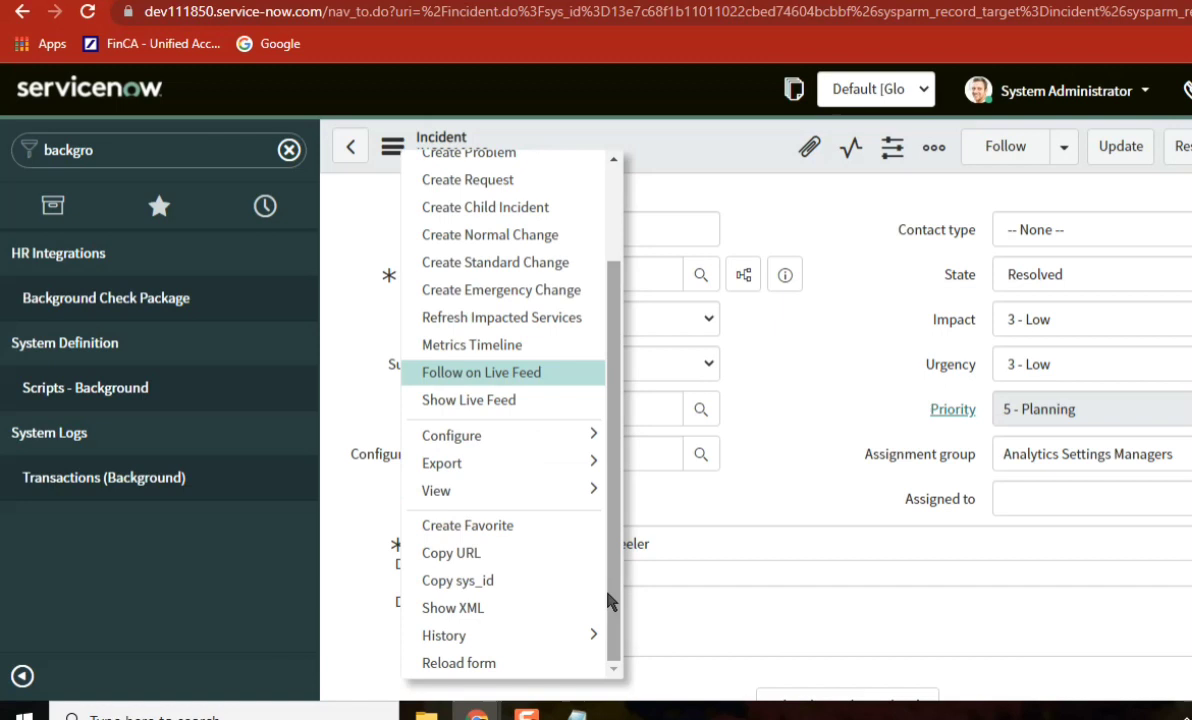
{"action": "left_click", "coordinate": [476, 582]}
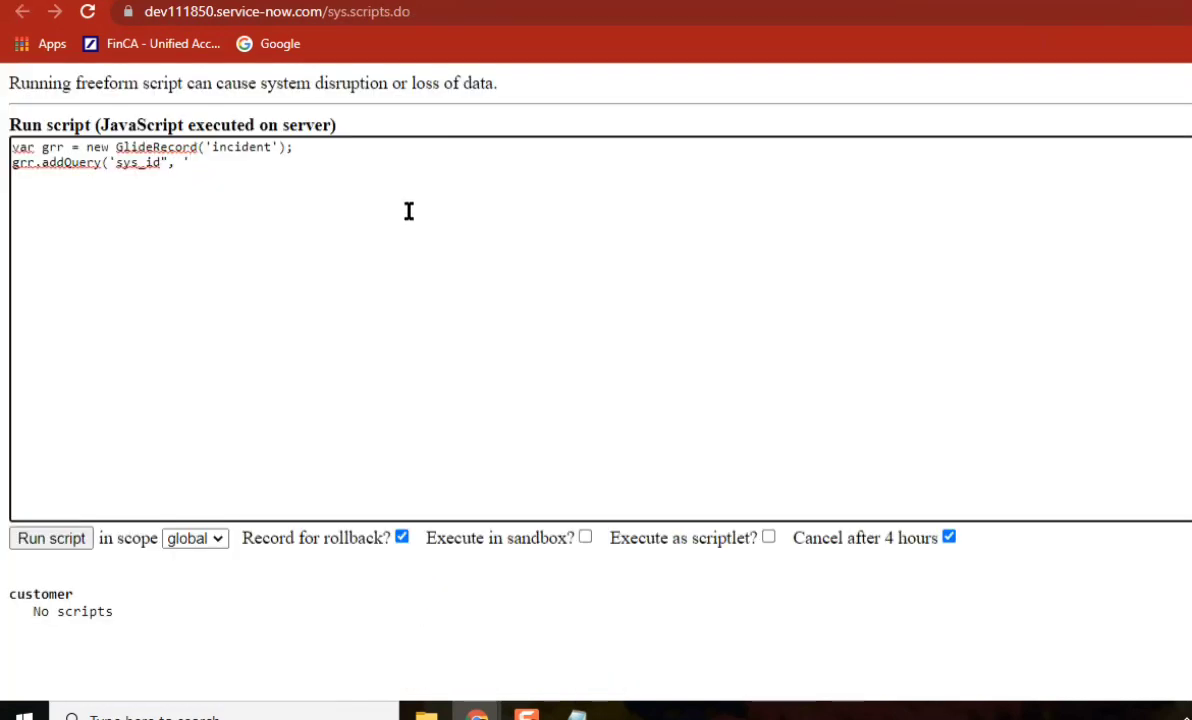
{"action": "key", "text": "ctrl+v"}
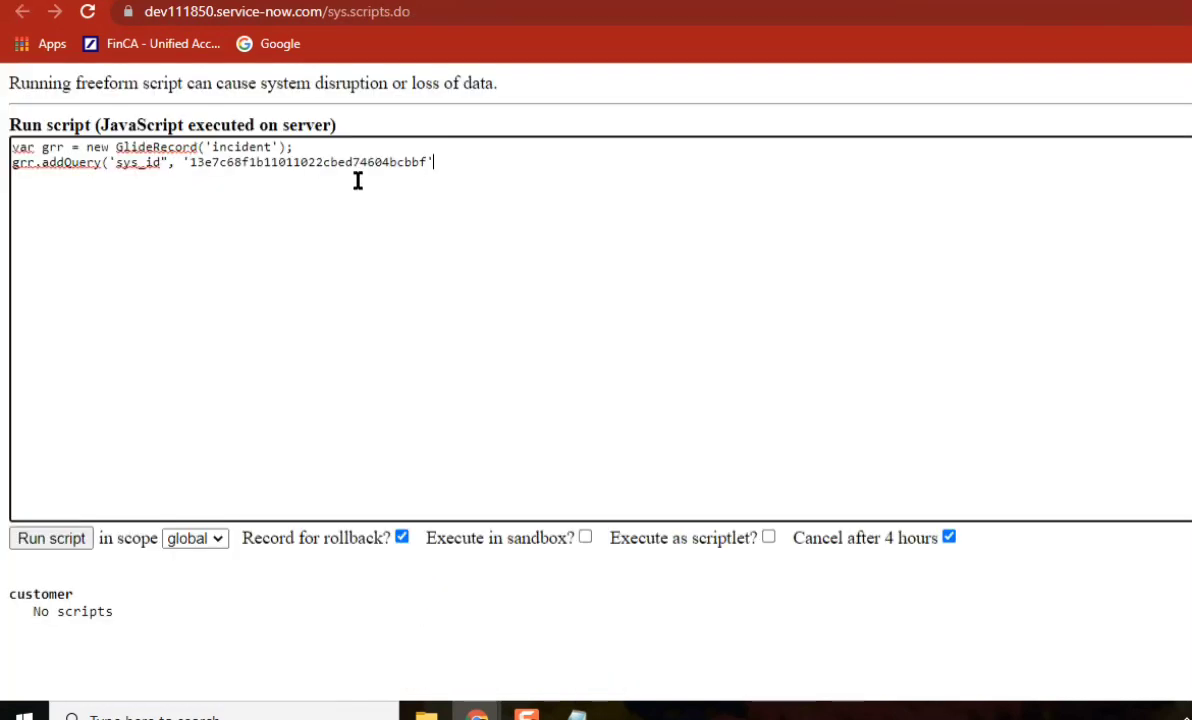
{"action": "type", "text": ";"}
{"action": "key", "text": "Return"}
Add grr.query(); to the script, followed by an if(grr.next()) condition with an empty pair of braces.
{"action": "type", "text": "wh"}
{"action": "key", "text": "BackSpace"}
{"action": "type", "text": "grr.query();"}
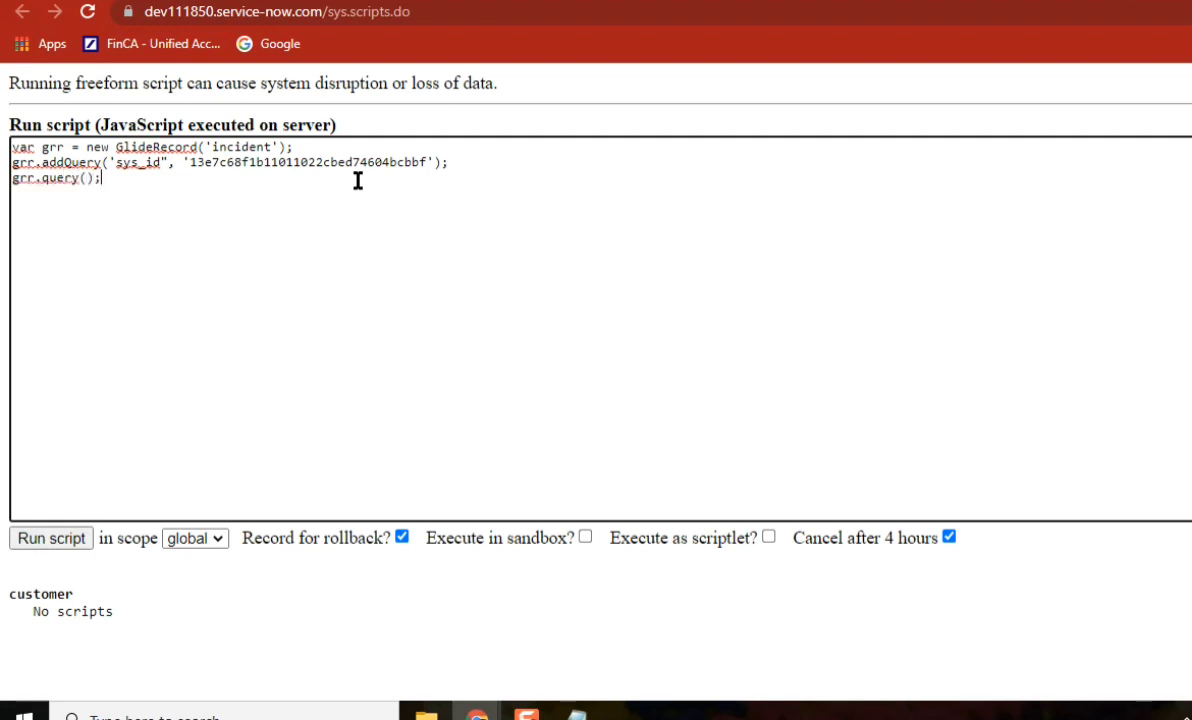
{"action": "type", "text": "whi"}
{"action": "type", "text": "gr"}
{"action": "type", "text": "r.next(()"}
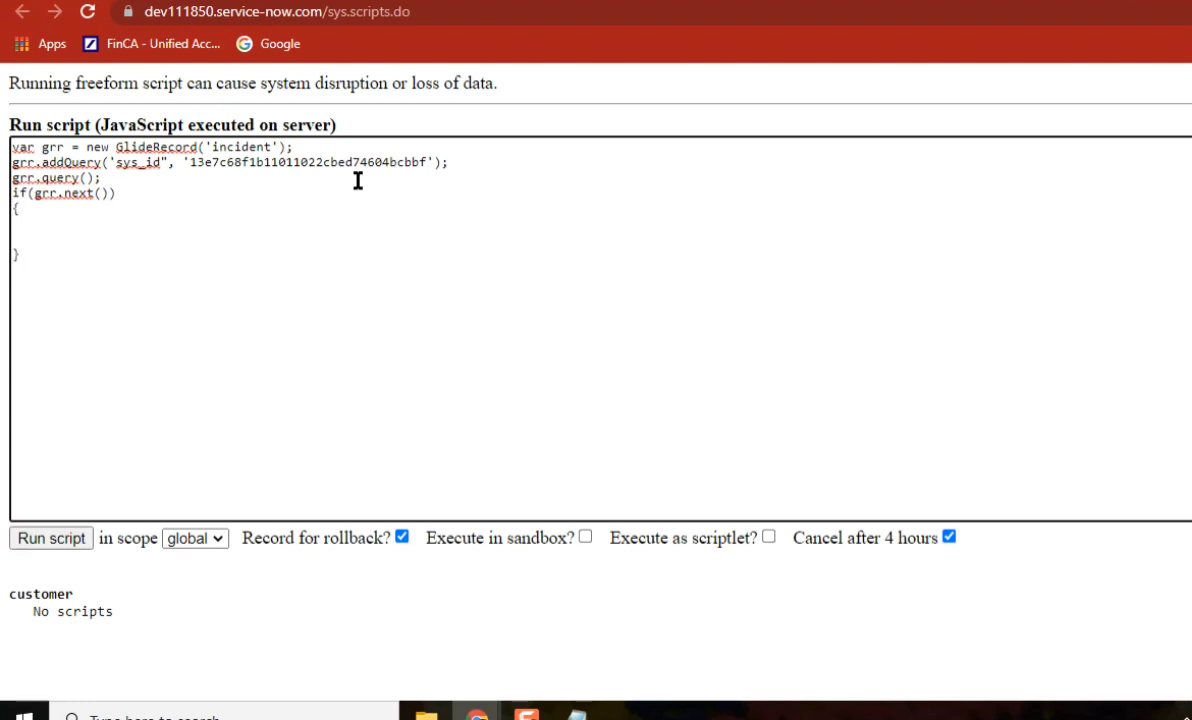
Begin the statement grr.state = on a new line inside the if block.
{"action": "left_click", "coordinate": [73, 215]}
{"action": "key", "text": "Return"}
{"action": "type", "text": "grr.state ="}
Go to the incident INC0010103 form and show the choice list of its State field.
{"action": "left_click", "coordinate": [780, 1]}
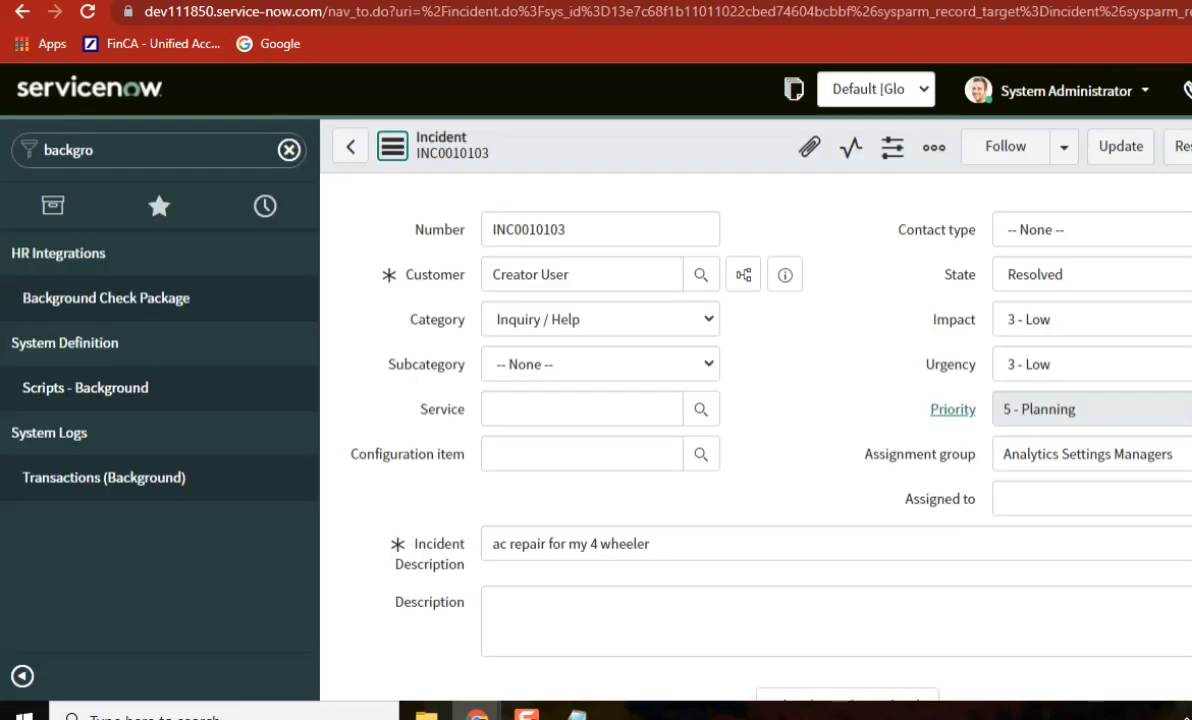
{"action": "right_click", "coordinate": [967, 279]}
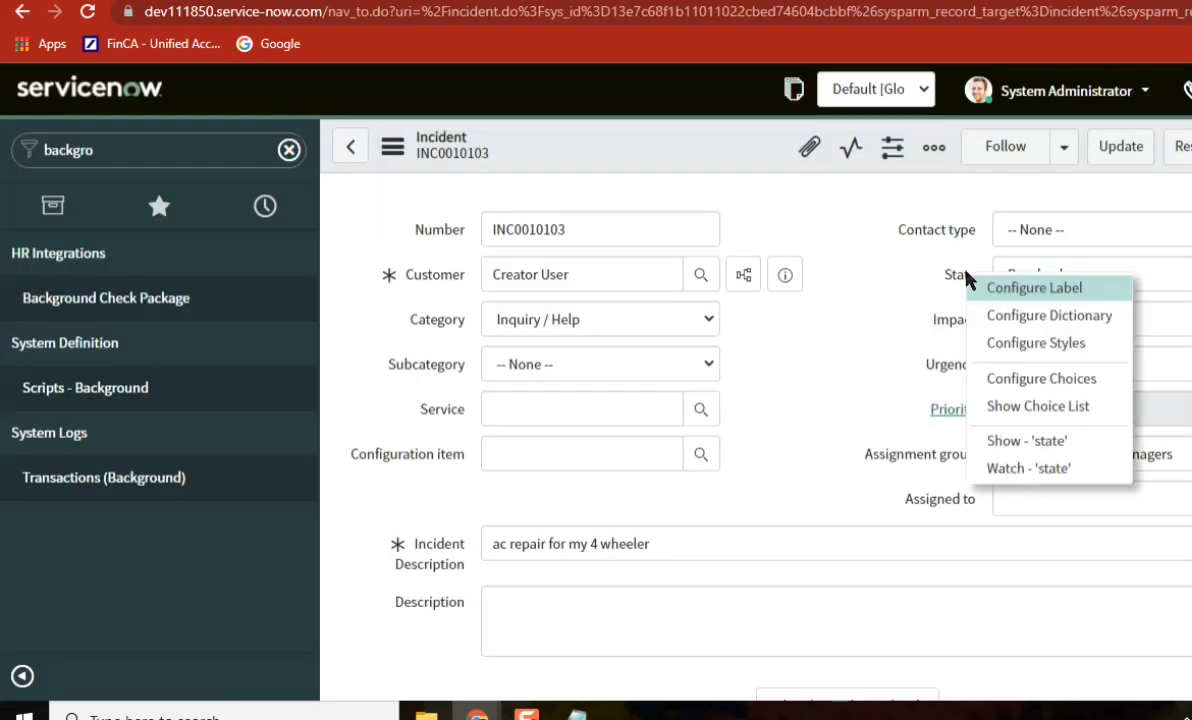
{"action": "left_click", "coordinate": [1042, 407]}
{"action": "left_click", "coordinate": [798, 130]}
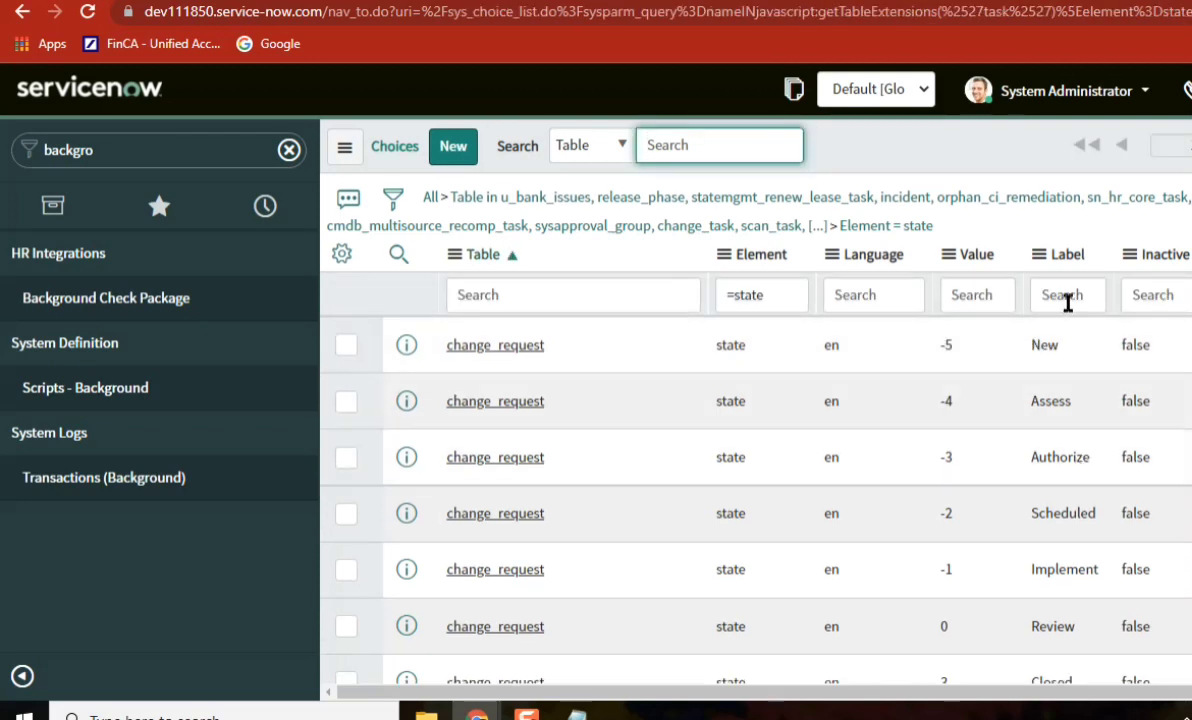
Filter the State choices by the label "resolved" and check the Value listed for the incident table.
{"action": "left_click", "coordinate": [1068, 297]}
{"action": "type", "text": "rese"}
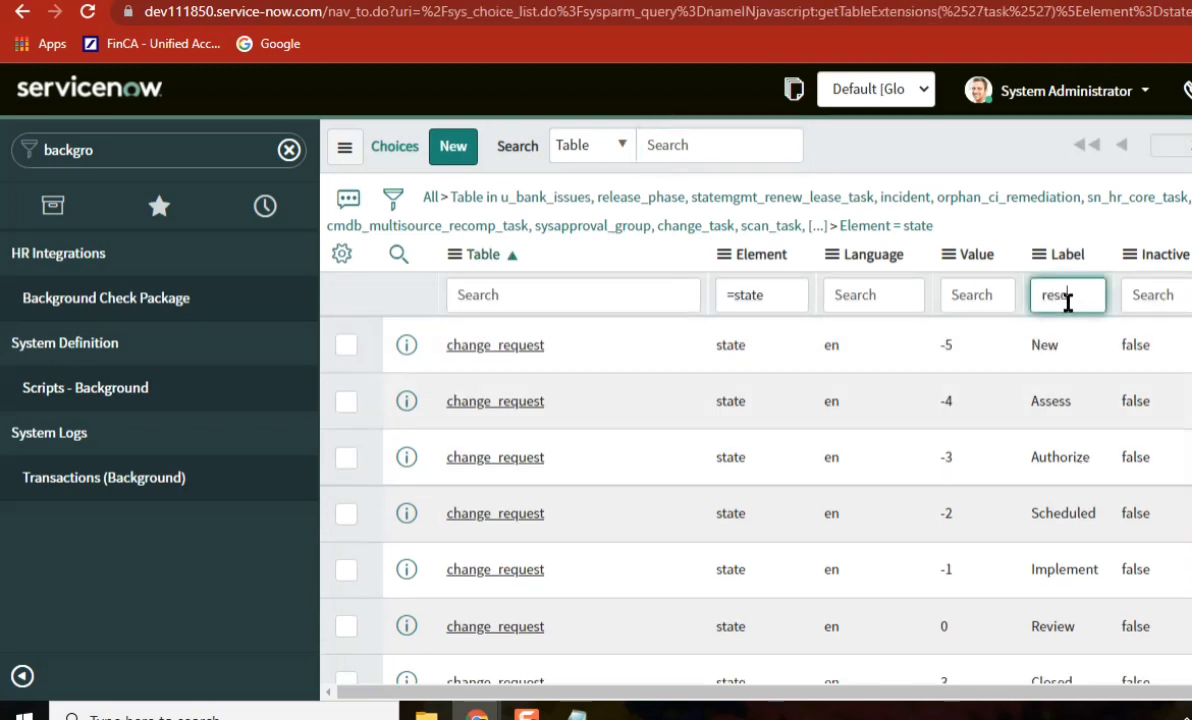
{"action": "key", "text": "BackSpace"}
{"action": "type", "text": "olved"}
{"action": "key", "text": "Return"}
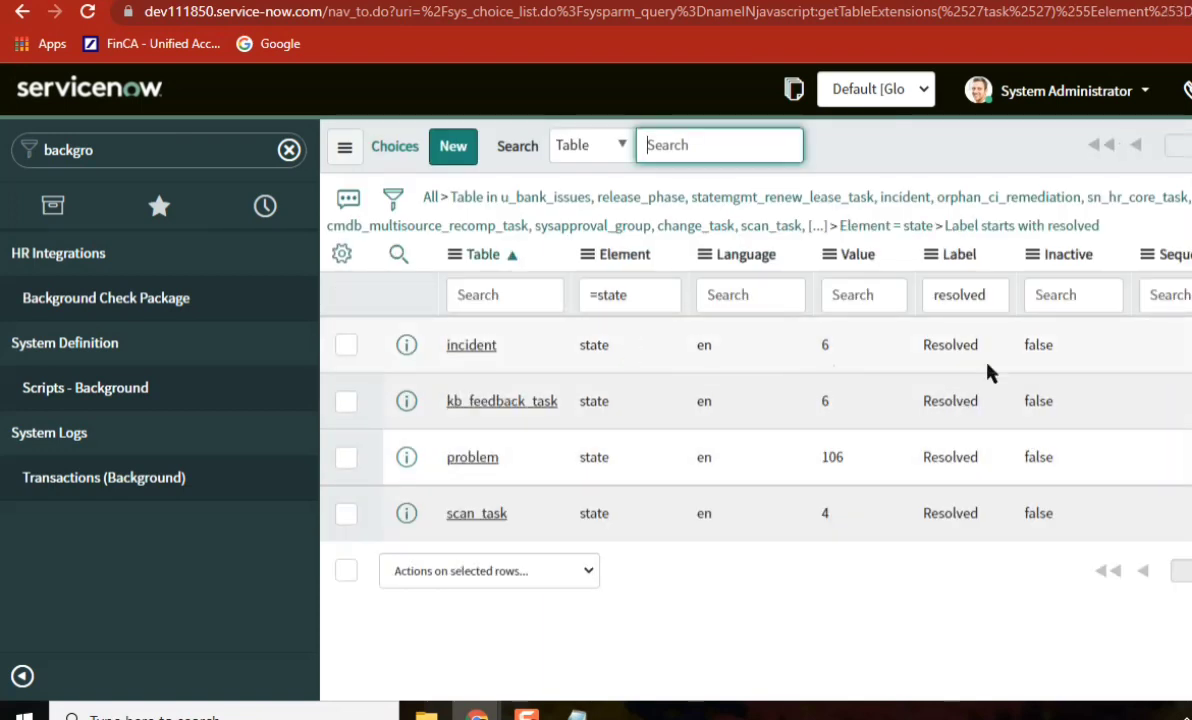
{"action": "double_click", "coordinate": [825, 345]}
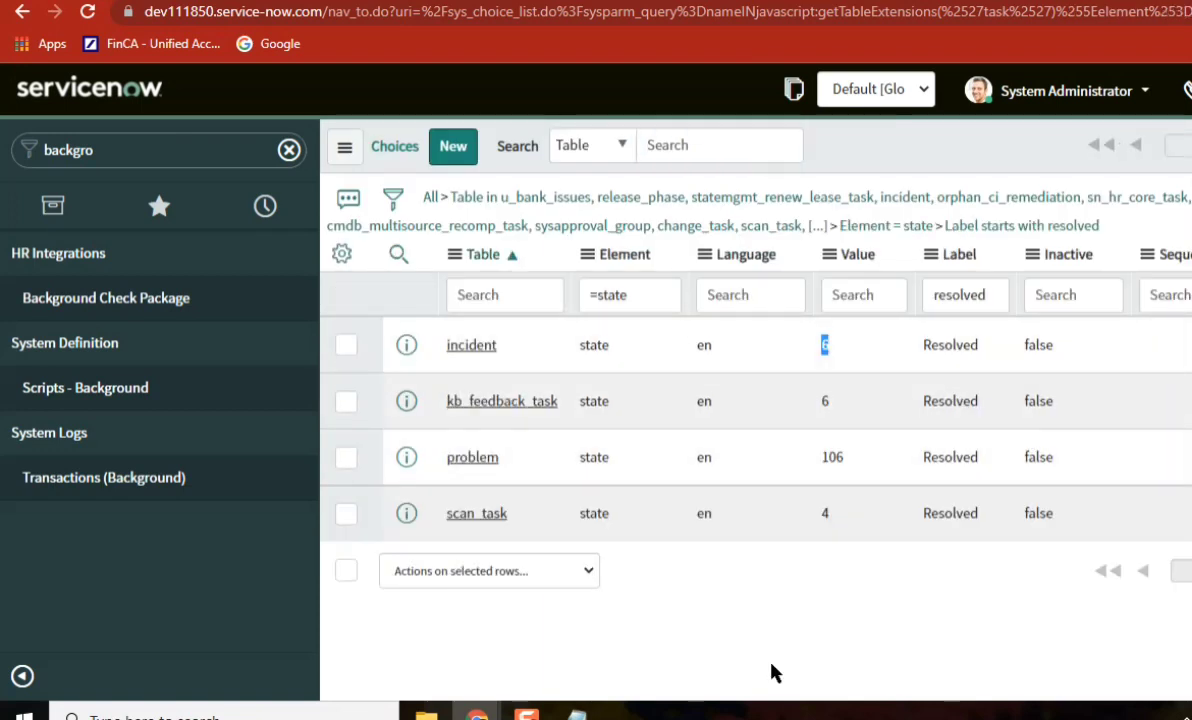
Return to the background script, complete the assignment as grr.state = '6'; and add grr.update(); on the line below.
{"action": "left_click", "coordinate": [22, 12]}
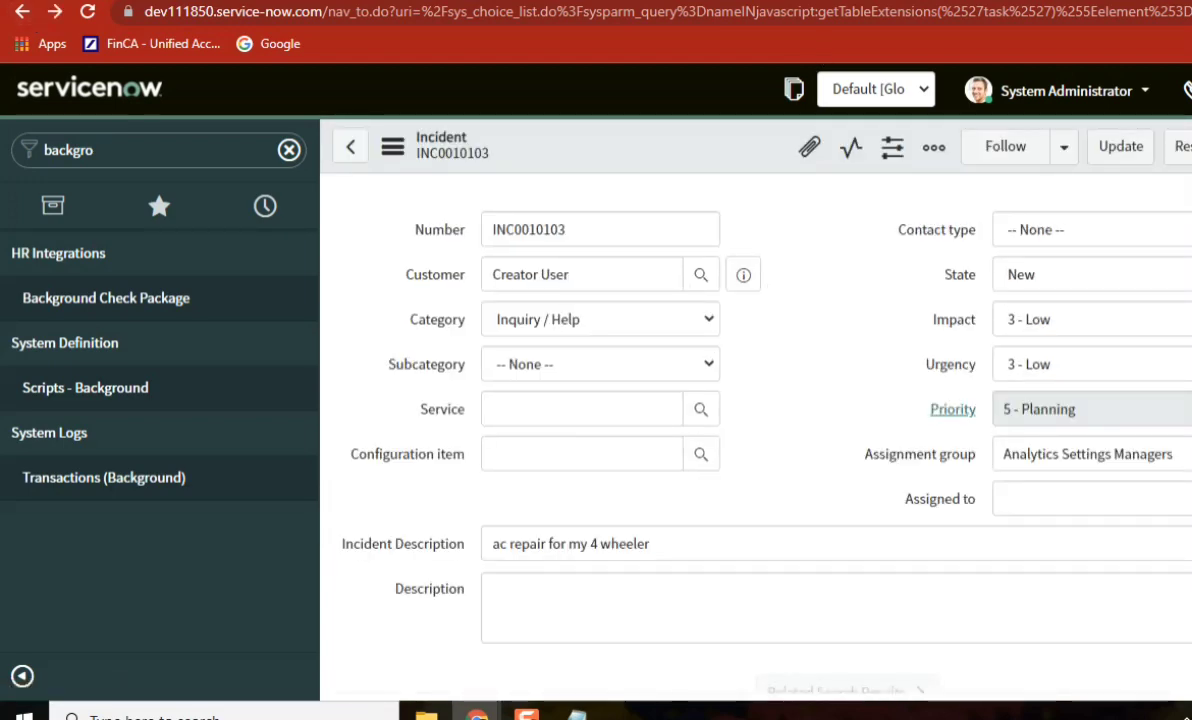
{"action": "key", "text": "ctrl+Tab"}
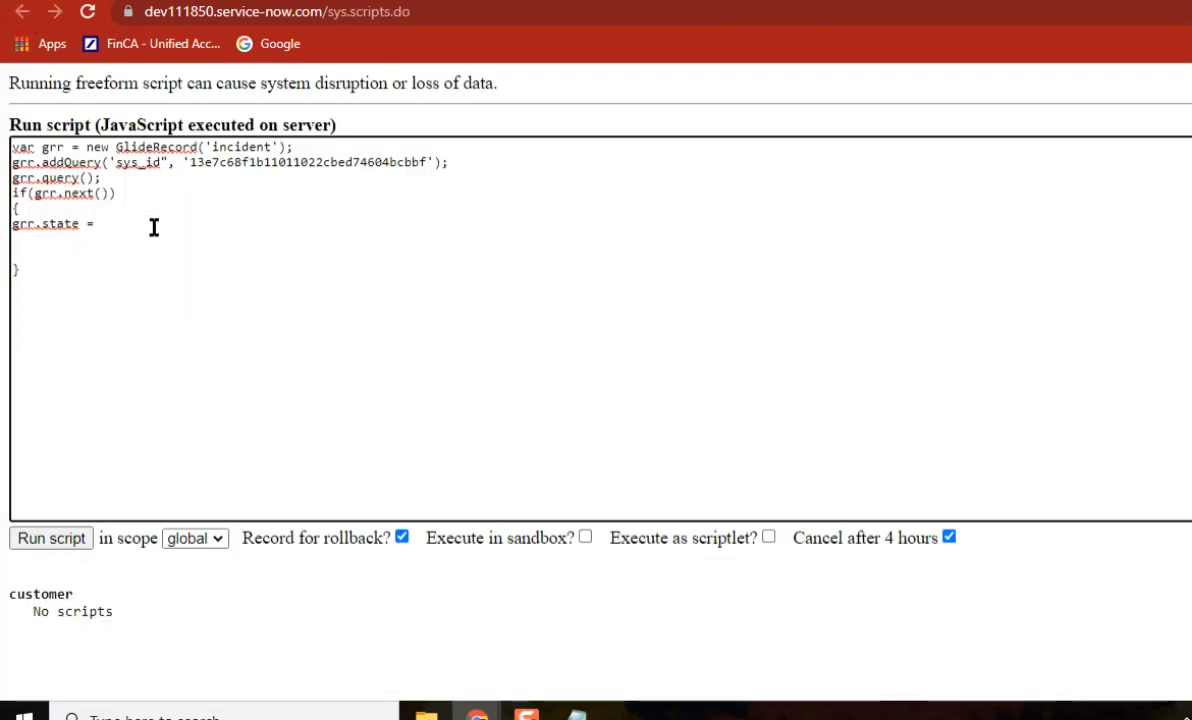
{"action": "type", "text": "'"}
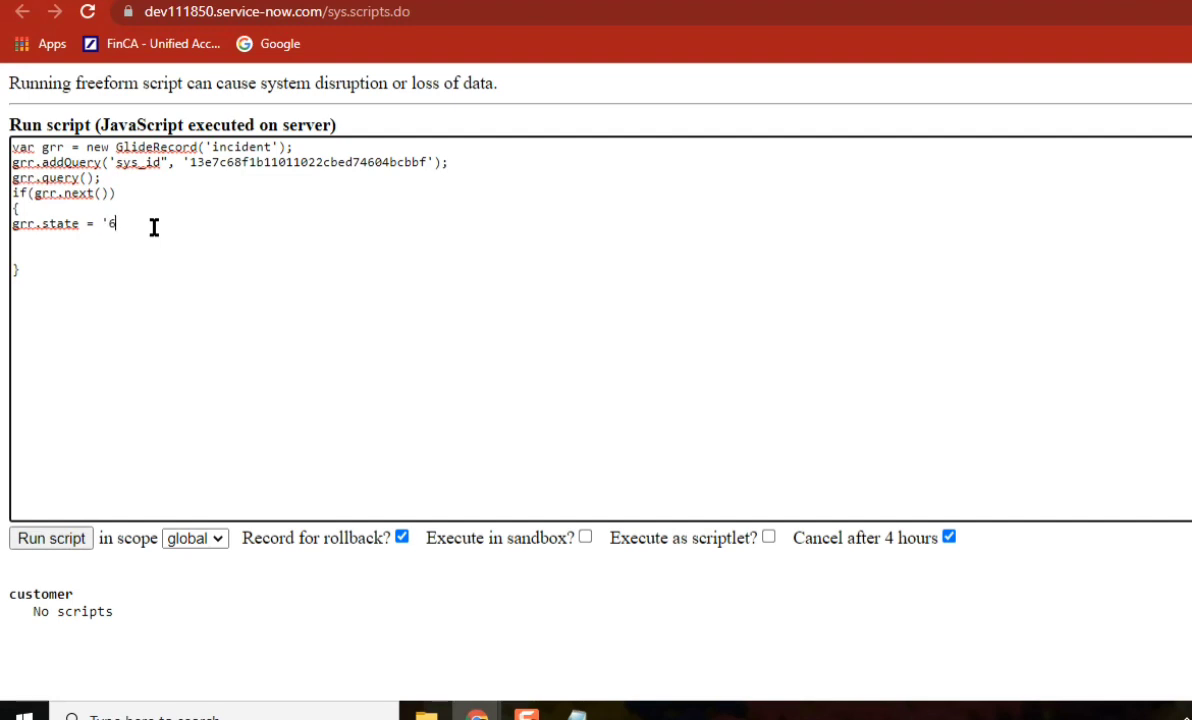
{"action": "type", "text": "6';"}
{"action": "key", "text": "Return"}
{"action": "type", "text": "grr.update()"}
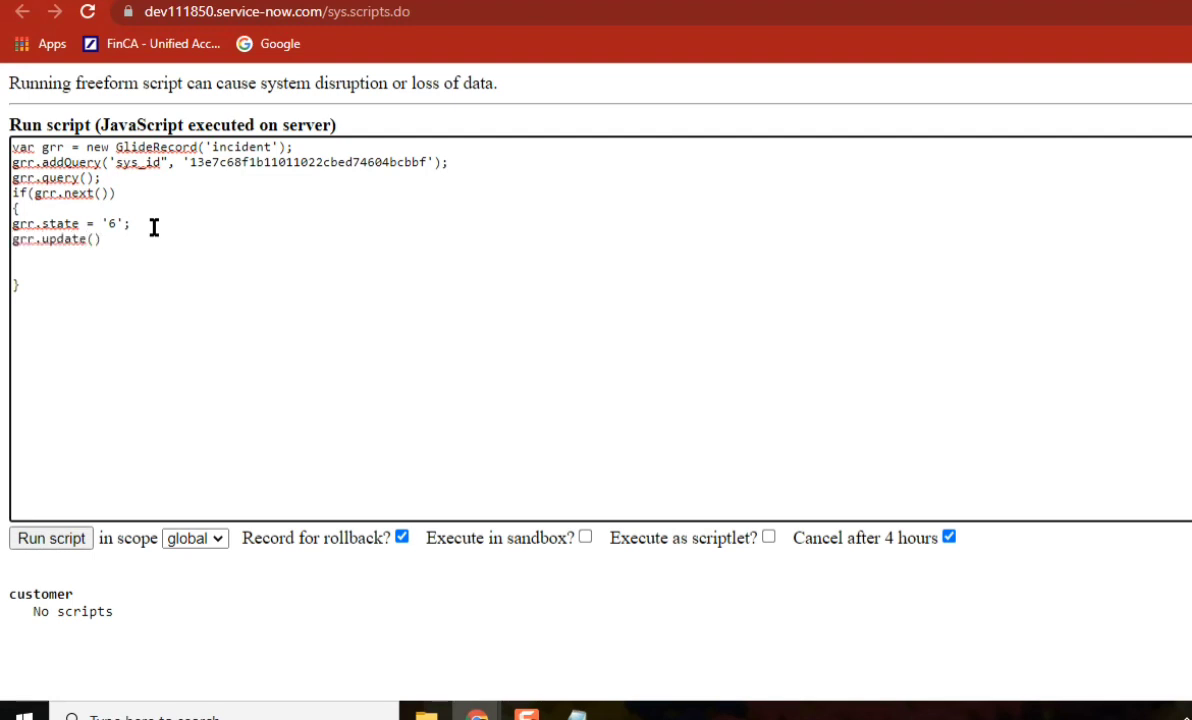
{"action": "type", "text": ";"}
{"action": "key", "text": "Return"}
Enlarge the background script page so the code is easier to read while the Run script controls stay in view.
{"action": "left_click", "coordinate": [1190, 11]}
{"action": "key", "text": "ctrl+plus"}
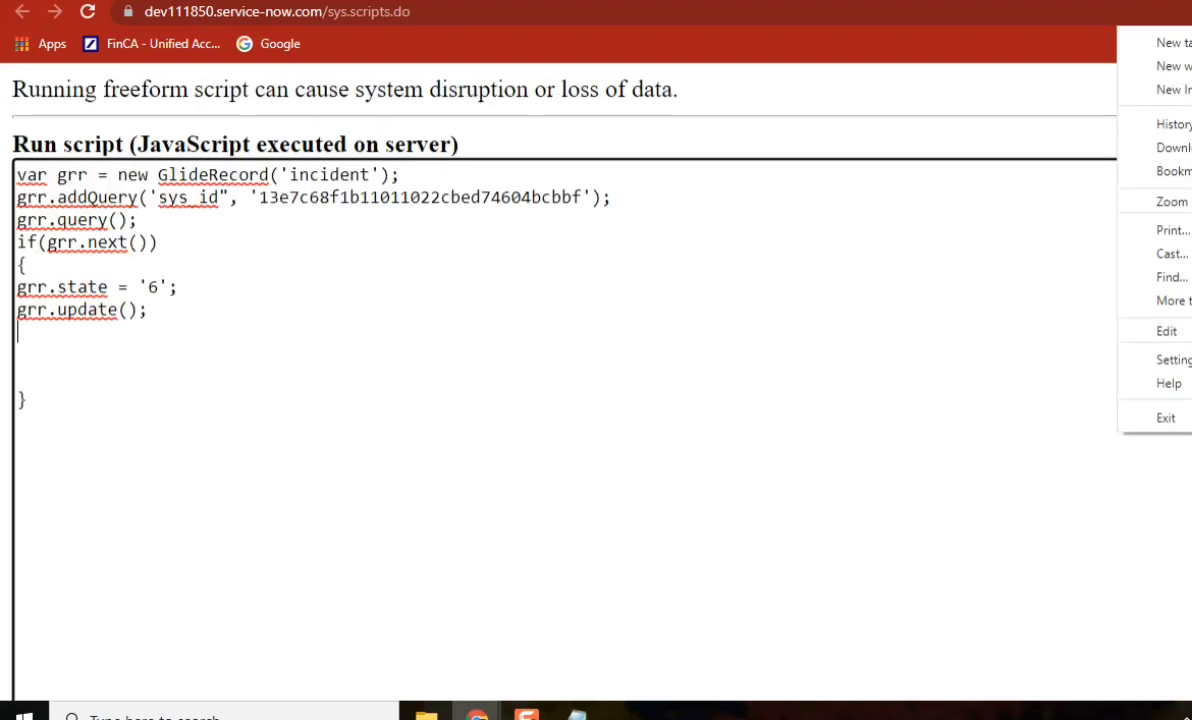
{"action": "left_click", "coordinate": [636, 349]}
{"action": "left_click", "coordinate": [1190, 11]}
{"action": "key", "text": "ctrl+minus"}
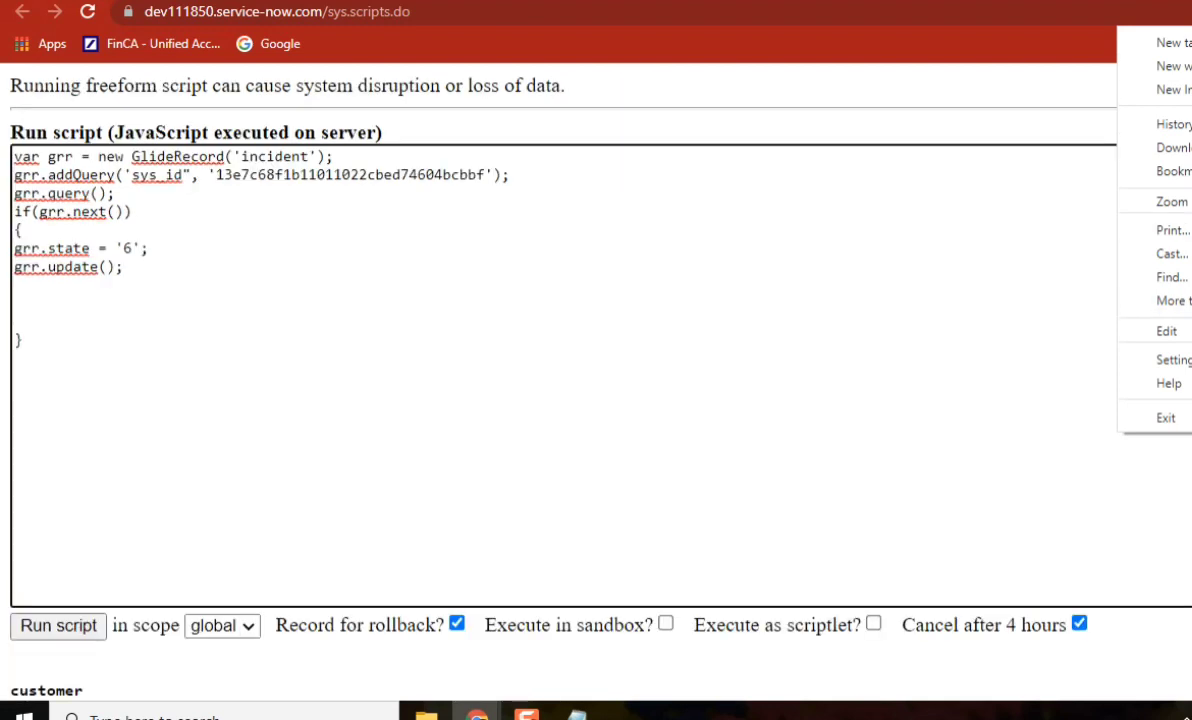
Replace the mismatched double quote after sys_id in the addQuery line with a single quote.
{"action": "left_click", "coordinate": [637, 371]}
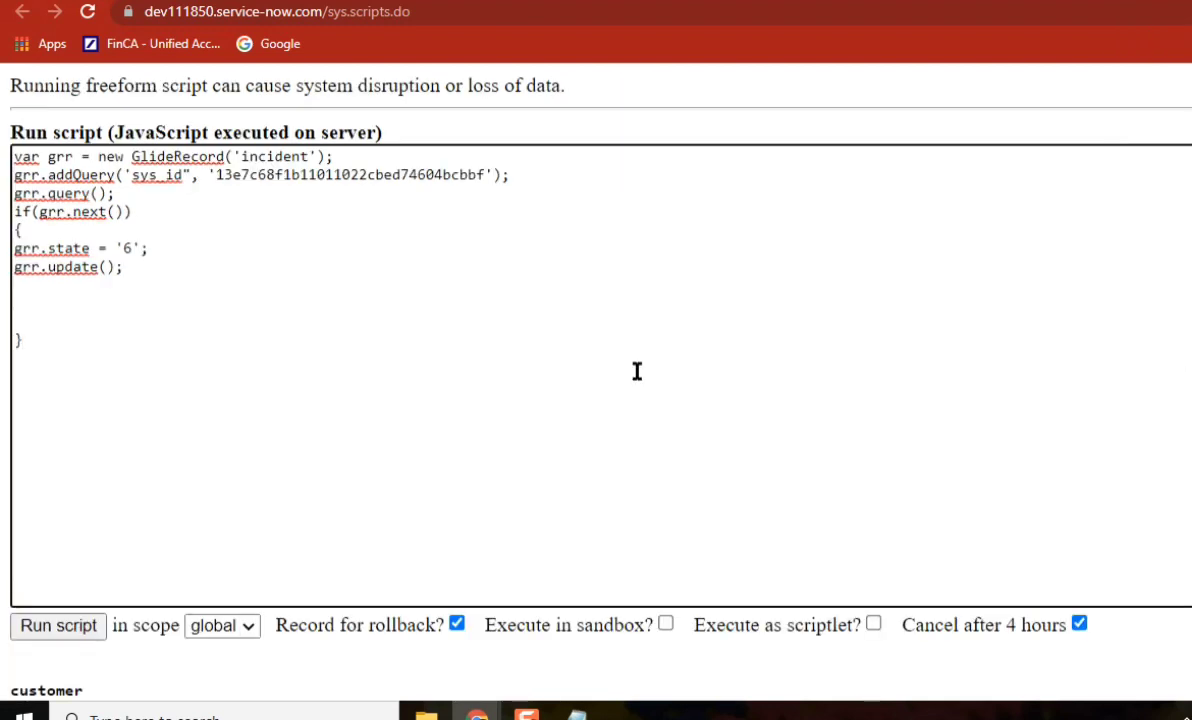
{"action": "left_click", "coordinate": [190, 174]}
{"action": "key", "text": "BackSpace"}
{"action": "type", "text": "'"}
{"action": "double_click", "coordinate": [443, 174]}
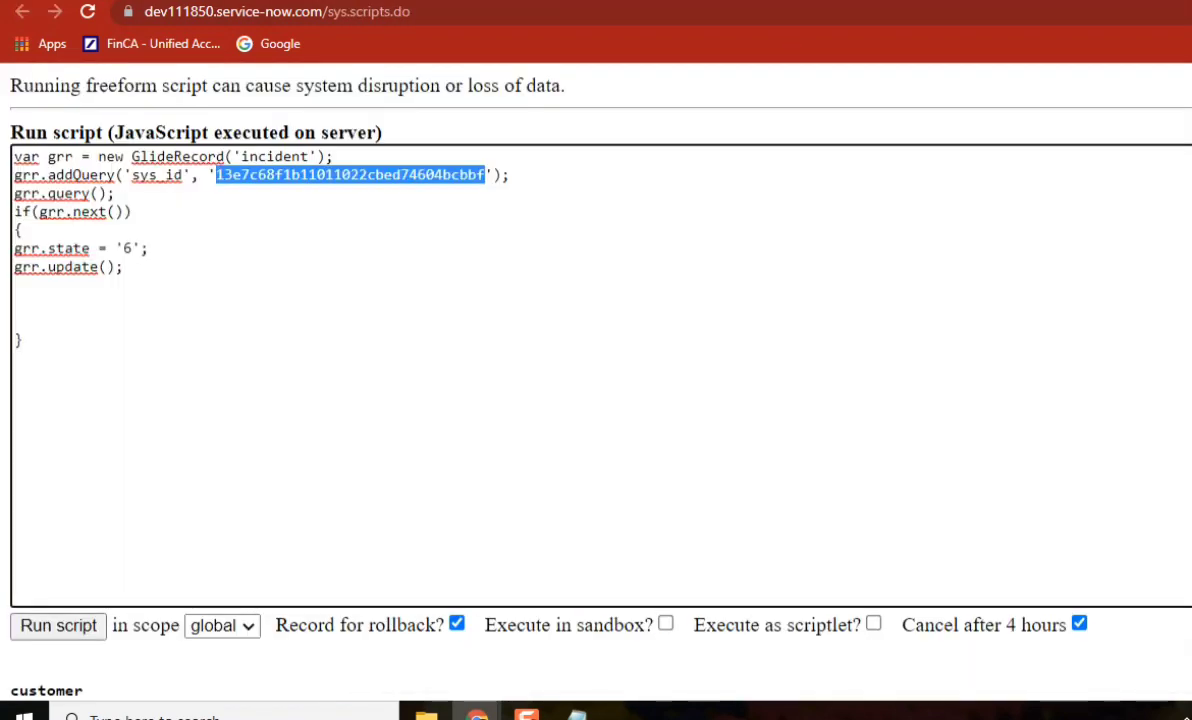
Go to the incident INC0010103 form and view the options available in its State field.
{"action": "left_click", "coordinate": [128, 247]}
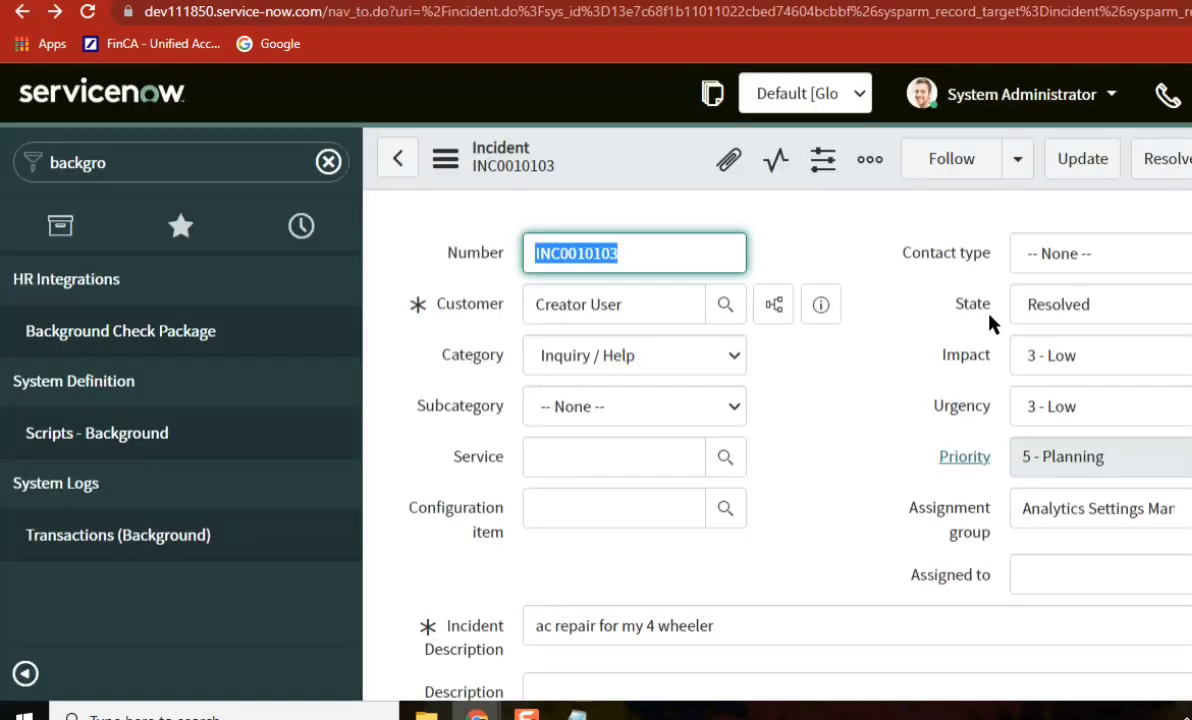
{"action": "left_click", "coordinate": [1053, 312]}
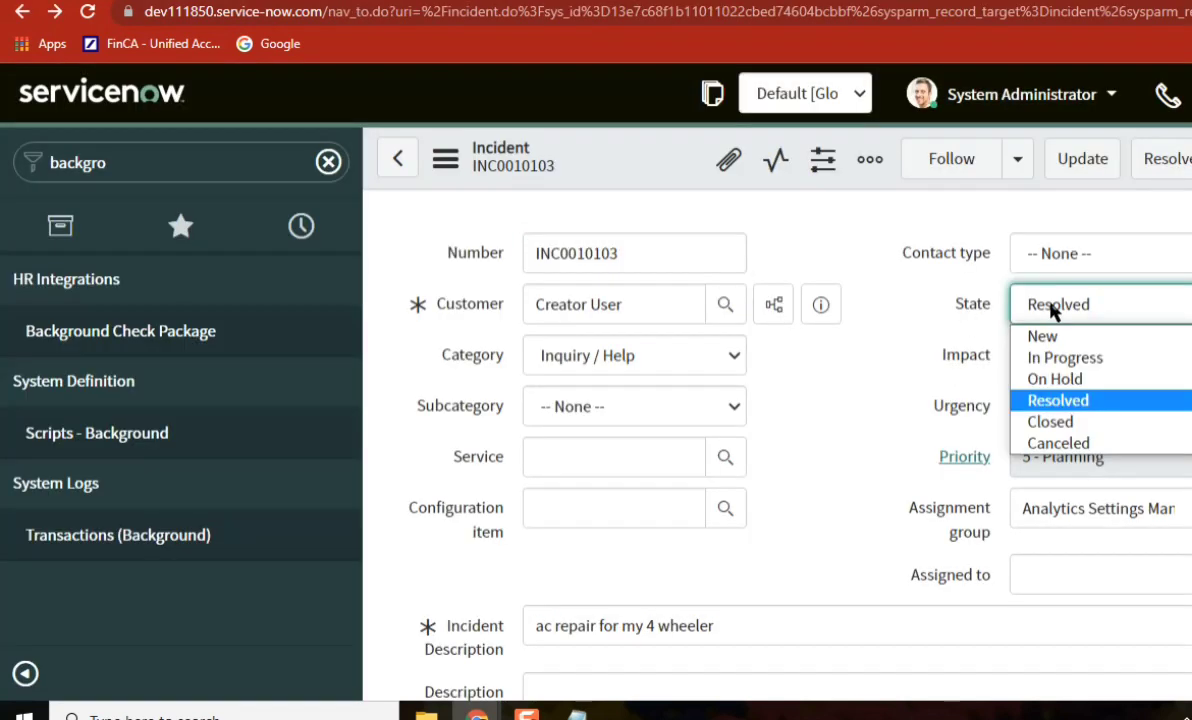
{"action": "left_click", "coordinate": [918, 262]}
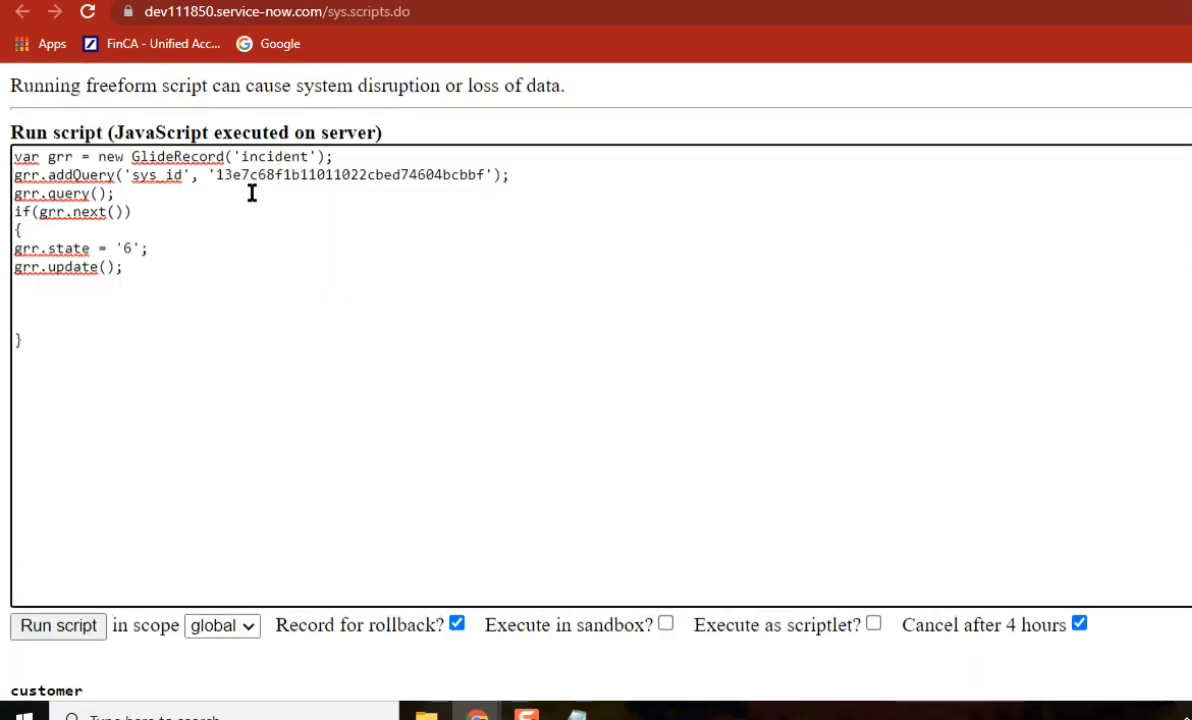
Return to the background script and insert a blank line after grr.query(); and another after if(grr.next()).
{"action": "left_click", "coordinate": [139, 193]}
{"action": "key", "text": "Return"}
{"action": "left_click", "coordinate": [155, 229]}
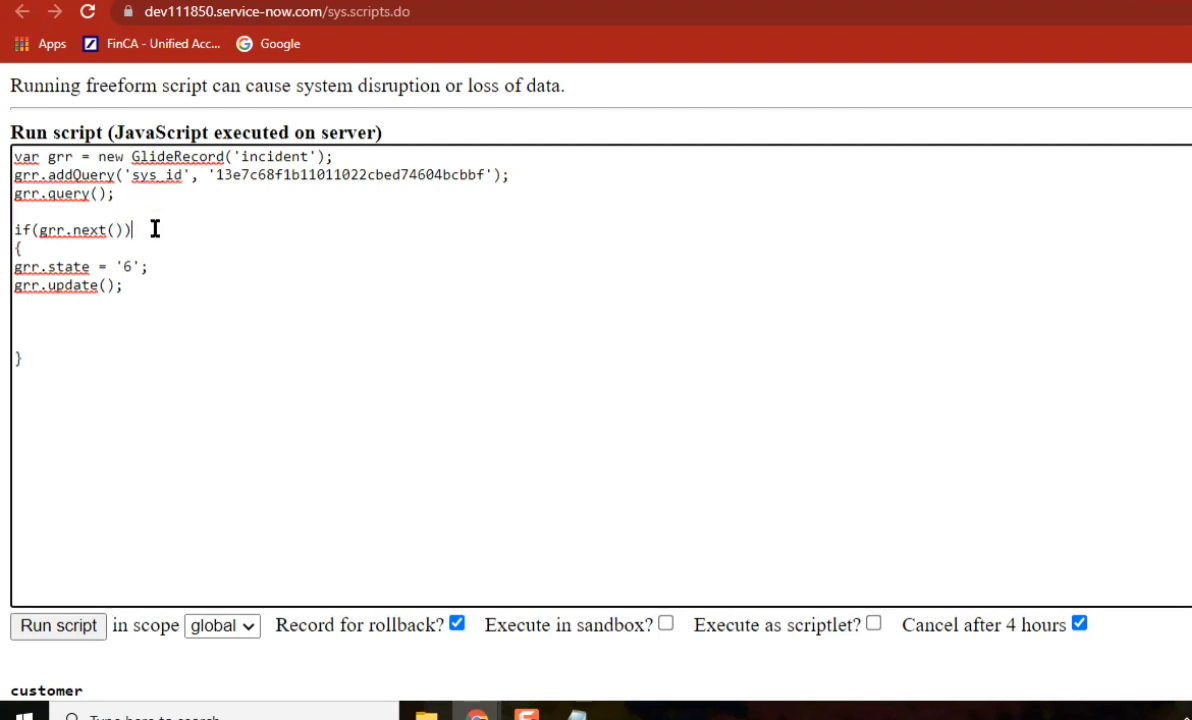
{"action": "key", "text": "Return"}
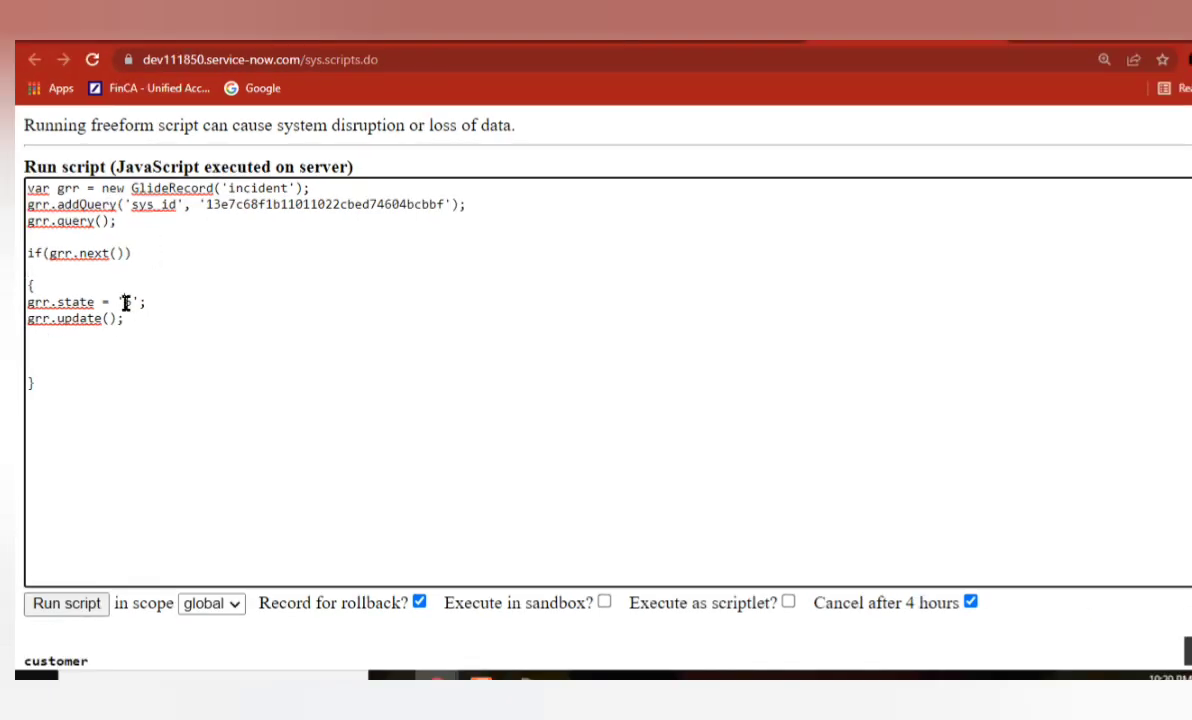
From the incident INC0010103 form, open the State field's dictionary entry and show its list of choices.
{"action": "double_click", "coordinate": [125, 303]}
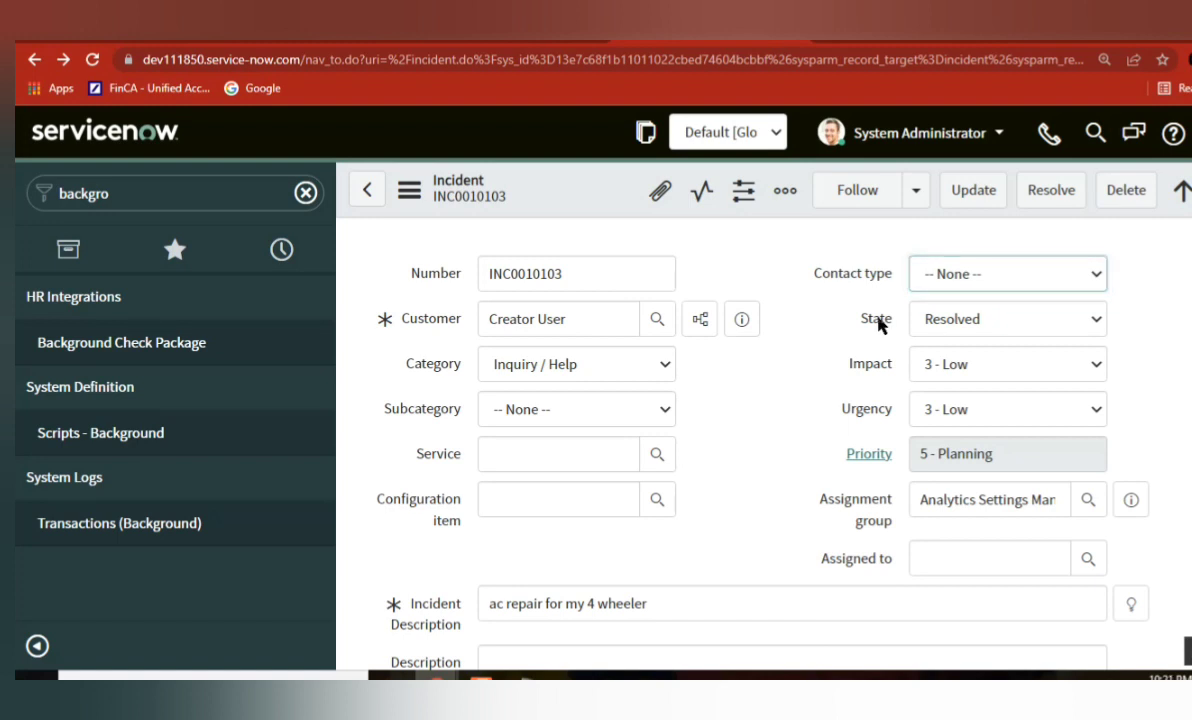
{"action": "right_click", "coordinate": [879, 320]}
{"action": "left_click", "coordinate": [735, 280]}
{"action": "left_click", "coordinate": [1056, 318]}
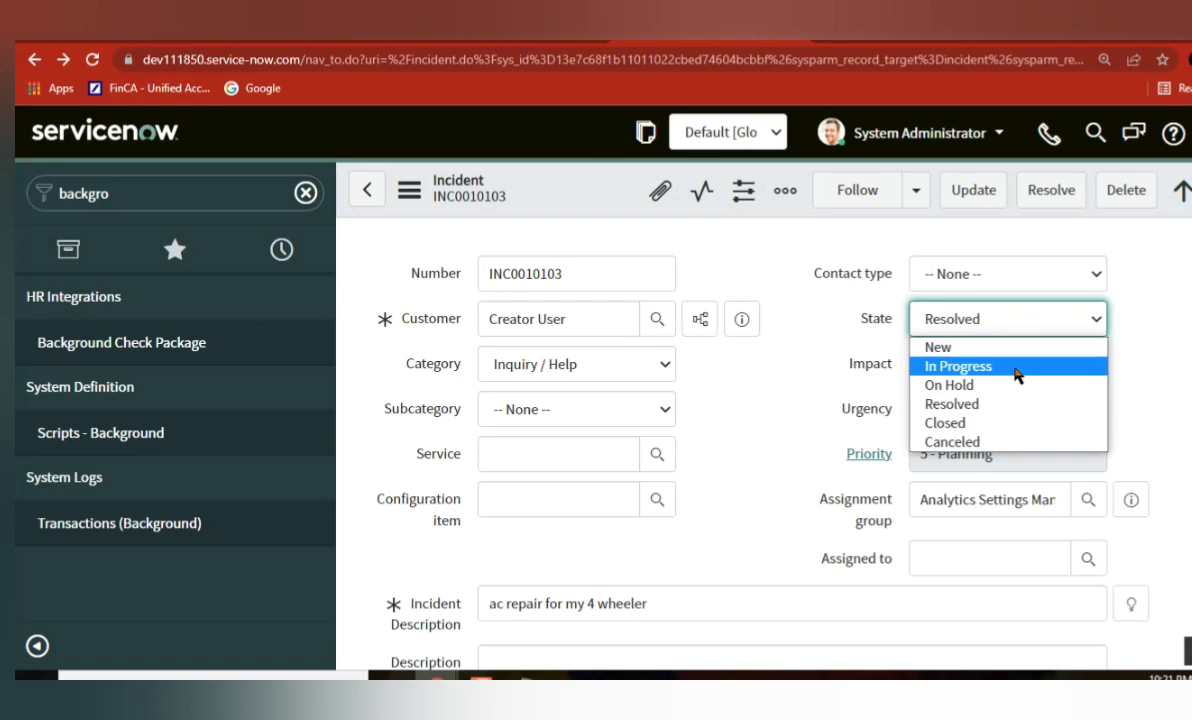
{"action": "left_click", "coordinate": [874, 322]}
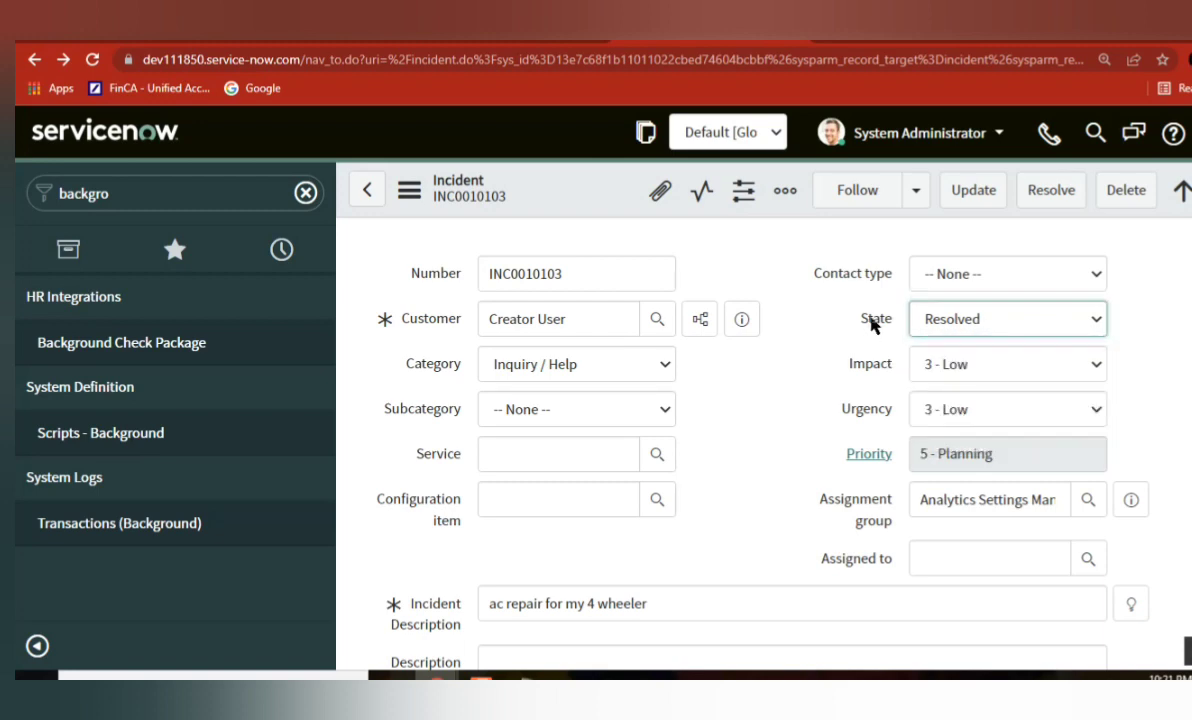
{"action": "right_click", "coordinate": [872, 322]}
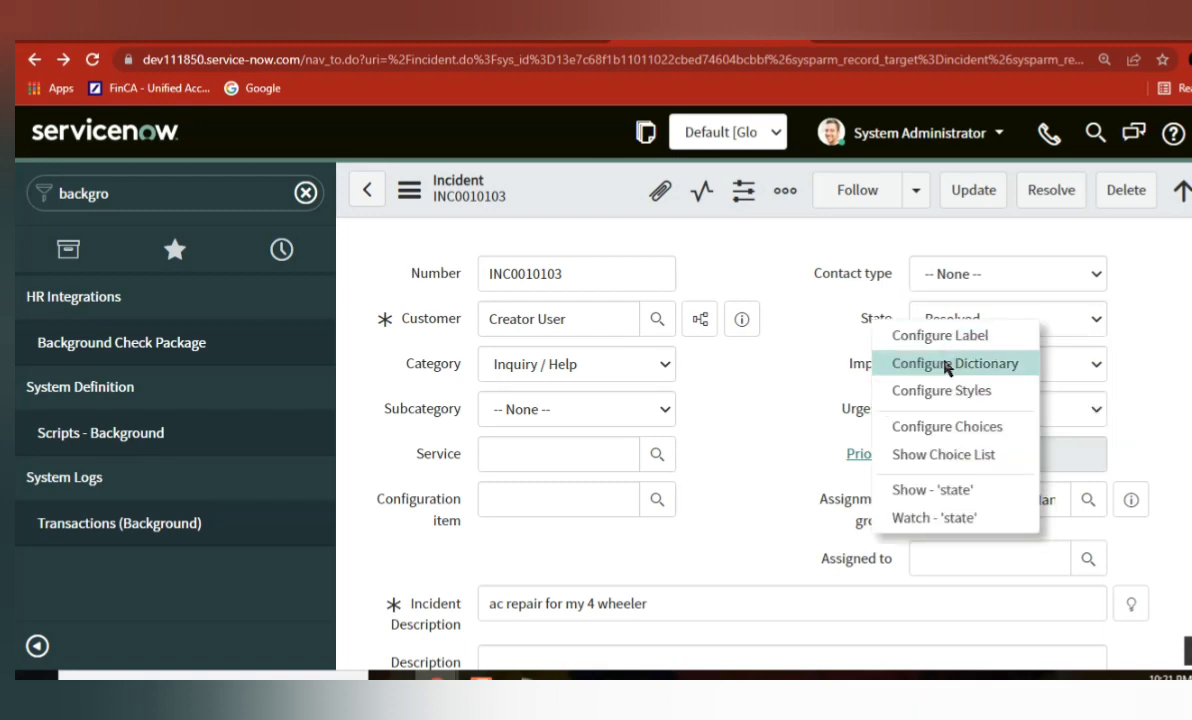
{"action": "key", "text": "Escape"}
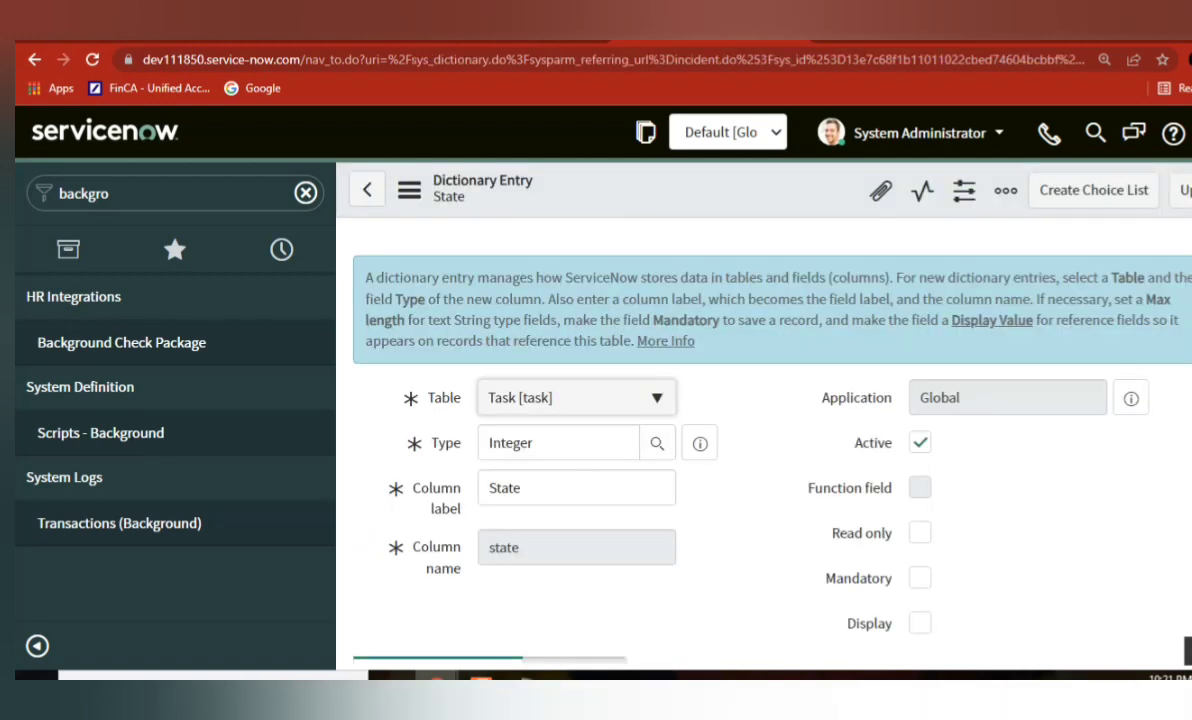
{"action": "scroll", "coordinate": [763, 440], "scroll_direction": "down", "scroll_amount": 15}
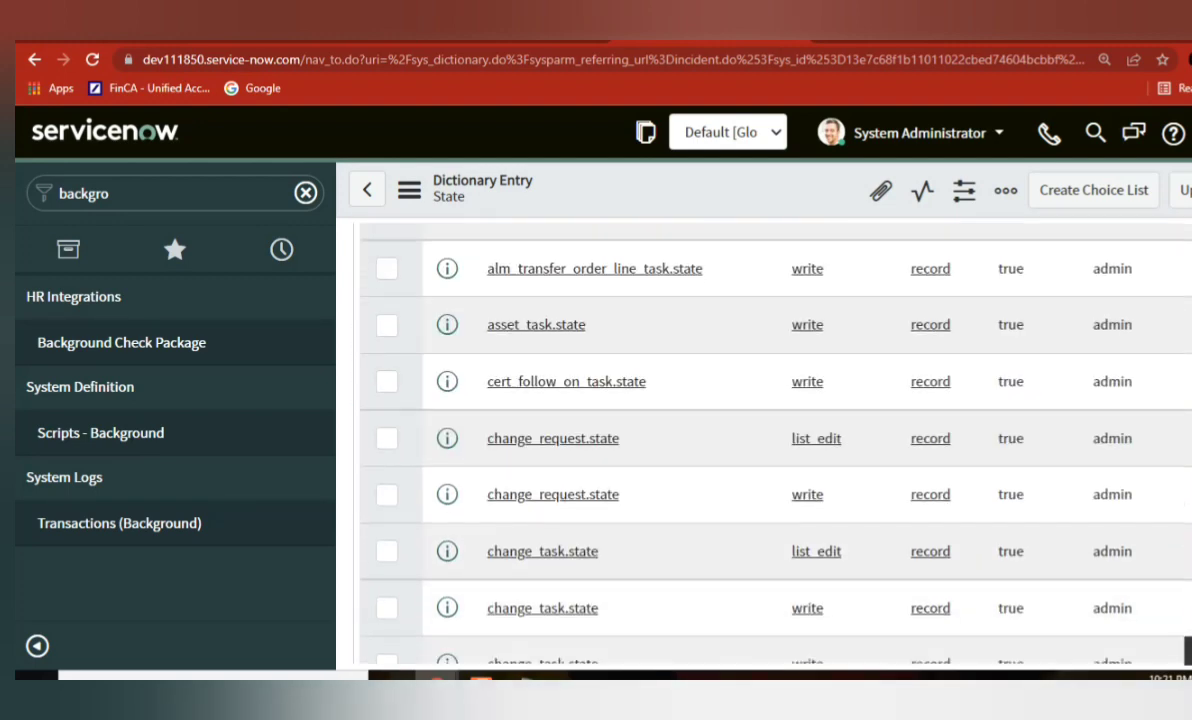
{"action": "scroll", "coordinate": [763, 440], "scroll_direction": "up", "scroll_amount": 2}
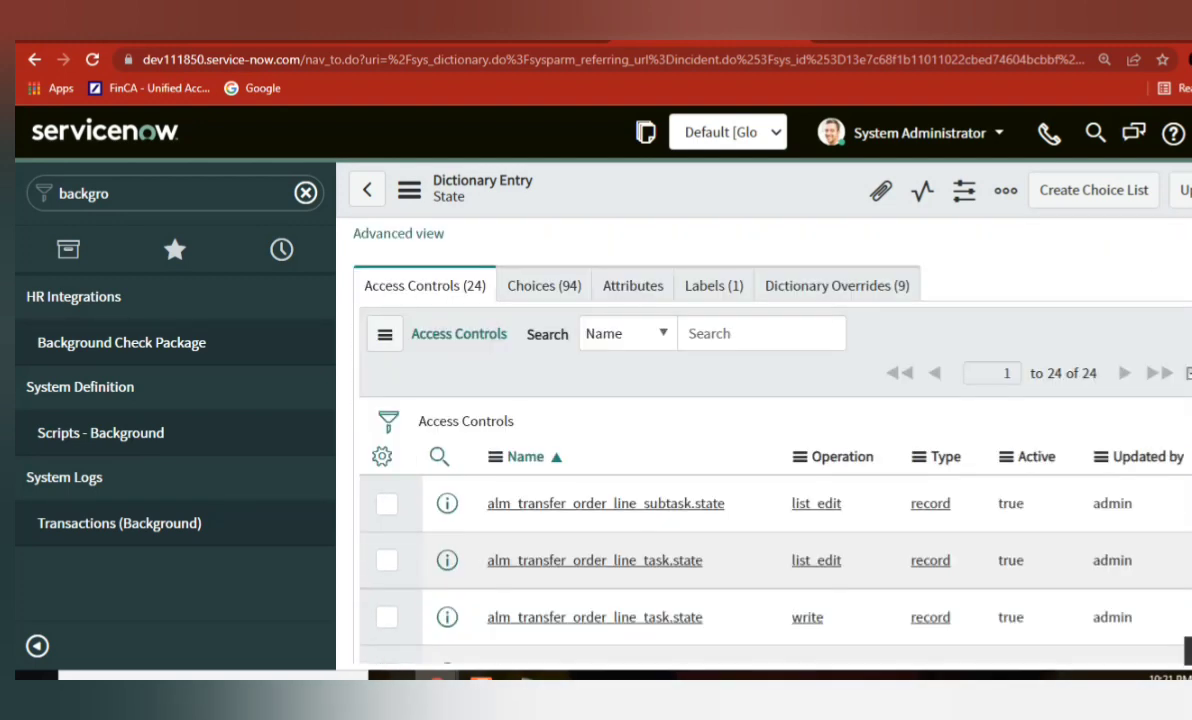
{"action": "left_click", "coordinate": [545, 292]}
Filter the State choices to labels starting with "res".
{"action": "left_click", "coordinate": [1188, 59]}
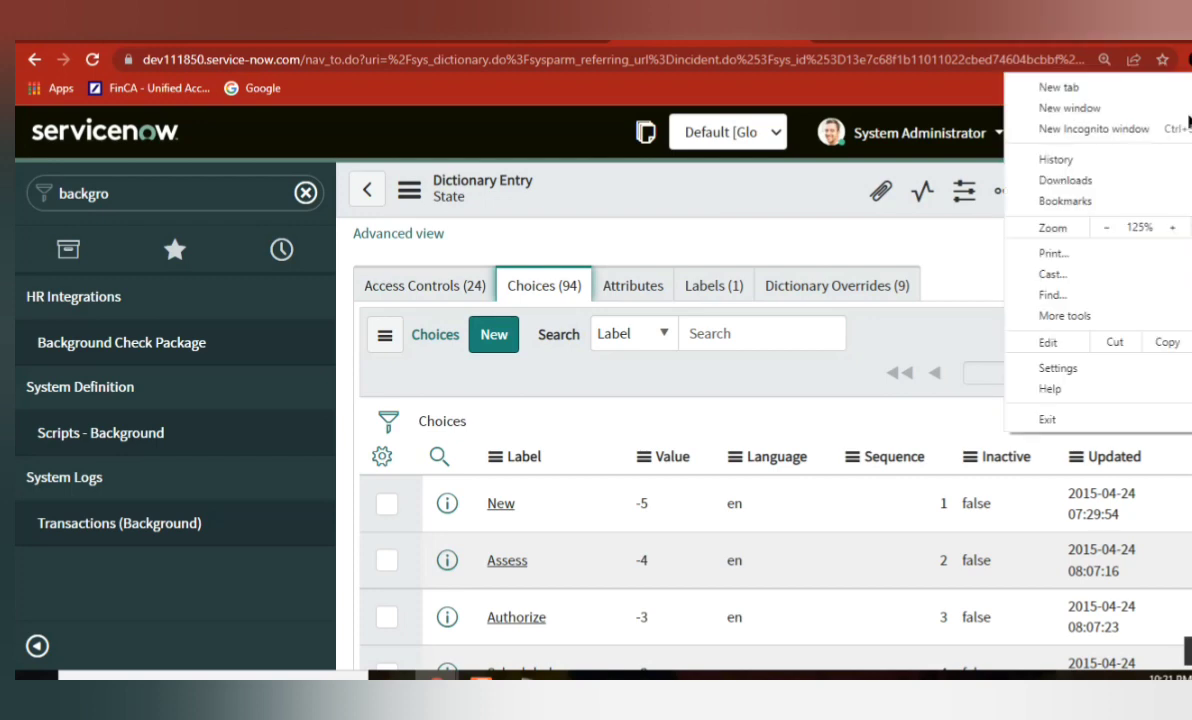
{"action": "left_click", "coordinate": [1104, 228]}
{"action": "left_click", "coordinate": [1104, 228]}
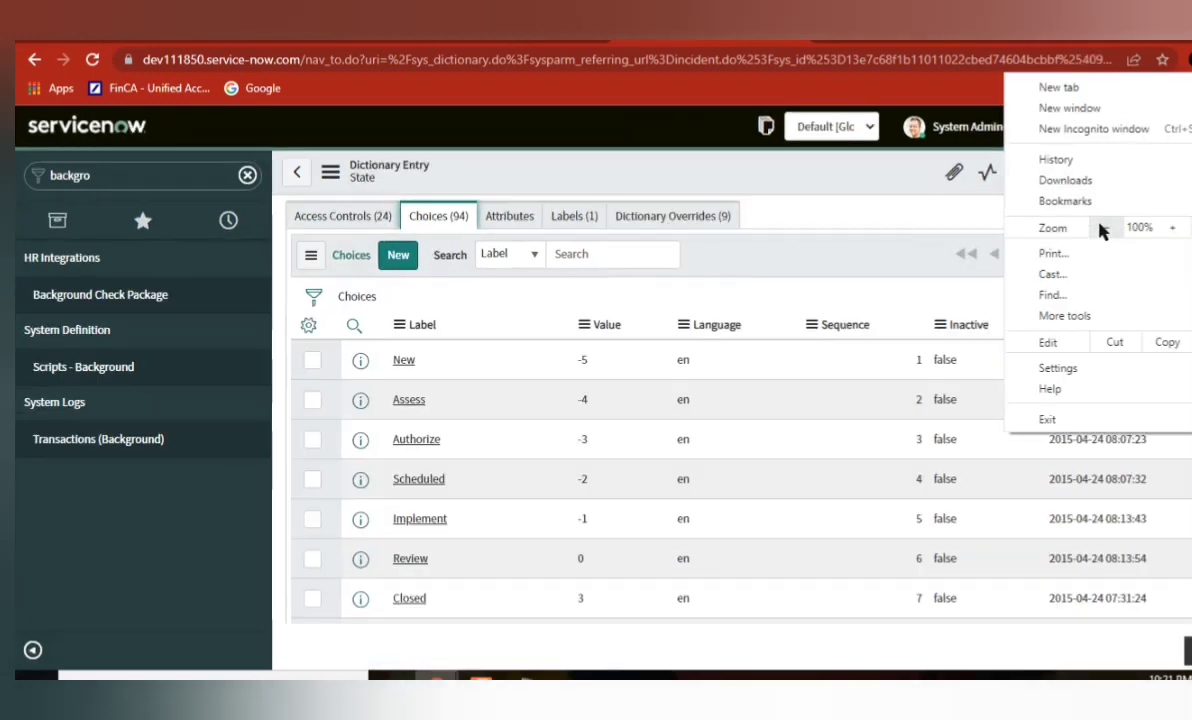
{"action": "left_click", "coordinate": [864, 229]}
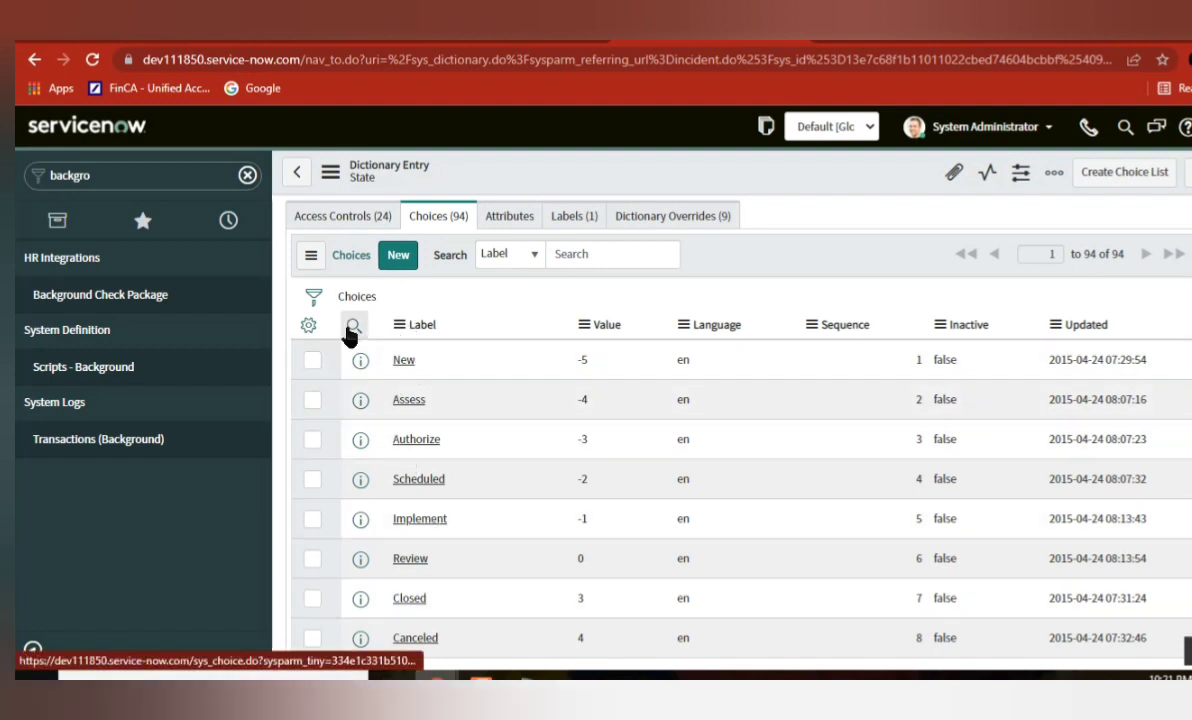
{"action": "left_click", "coordinate": [353, 326]}
{"action": "left_click", "coordinate": [452, 357]}
{"action": "type", "text": "re"}
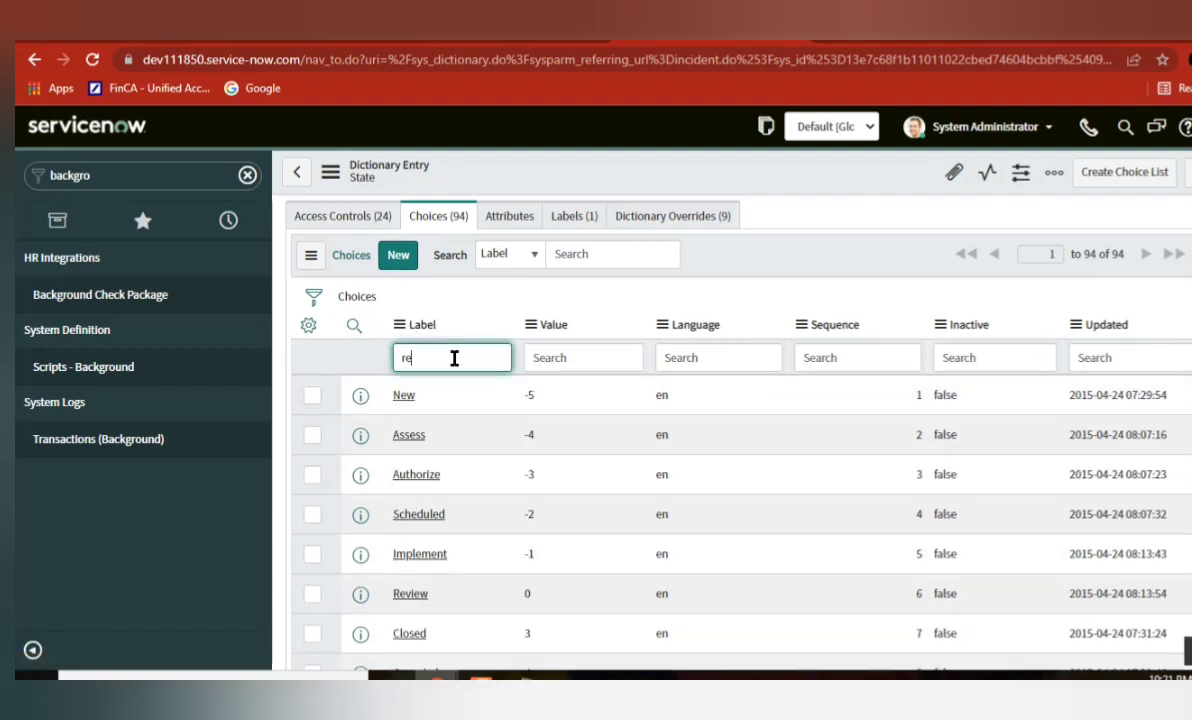
{"action": "type", "text": "s"}
{"action": "key", "text": "Return"}
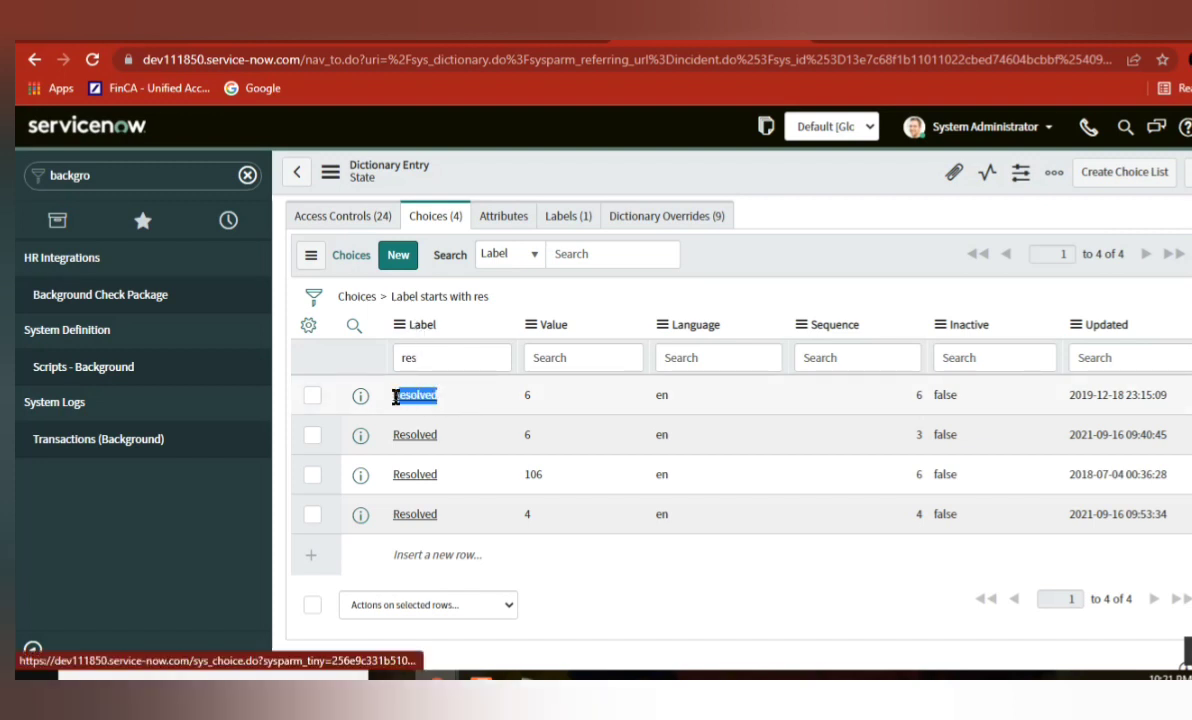
Check the Value of the first Resolved choice and go back from the dictionary entry.
{"action": "double_click", "coordinate": [398, 398]}
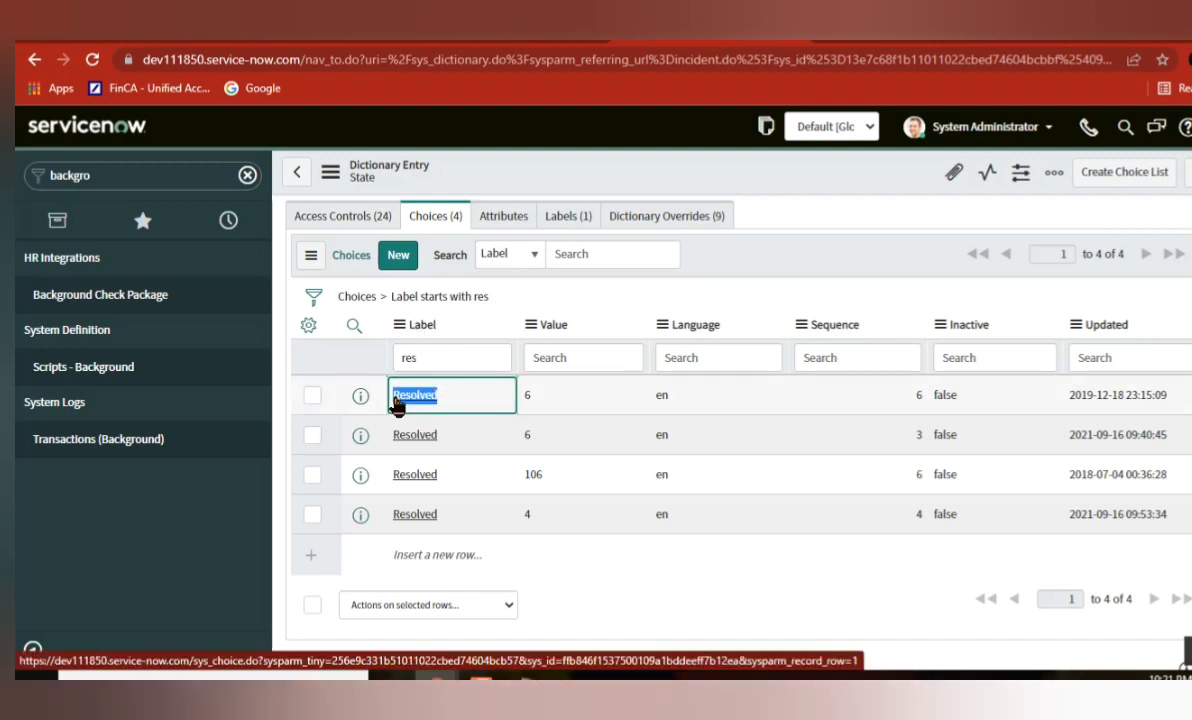
{"action": "left_click", "coordinate": [547, 405]}
{"action": "double_click", "coordinate": [525, 398]}
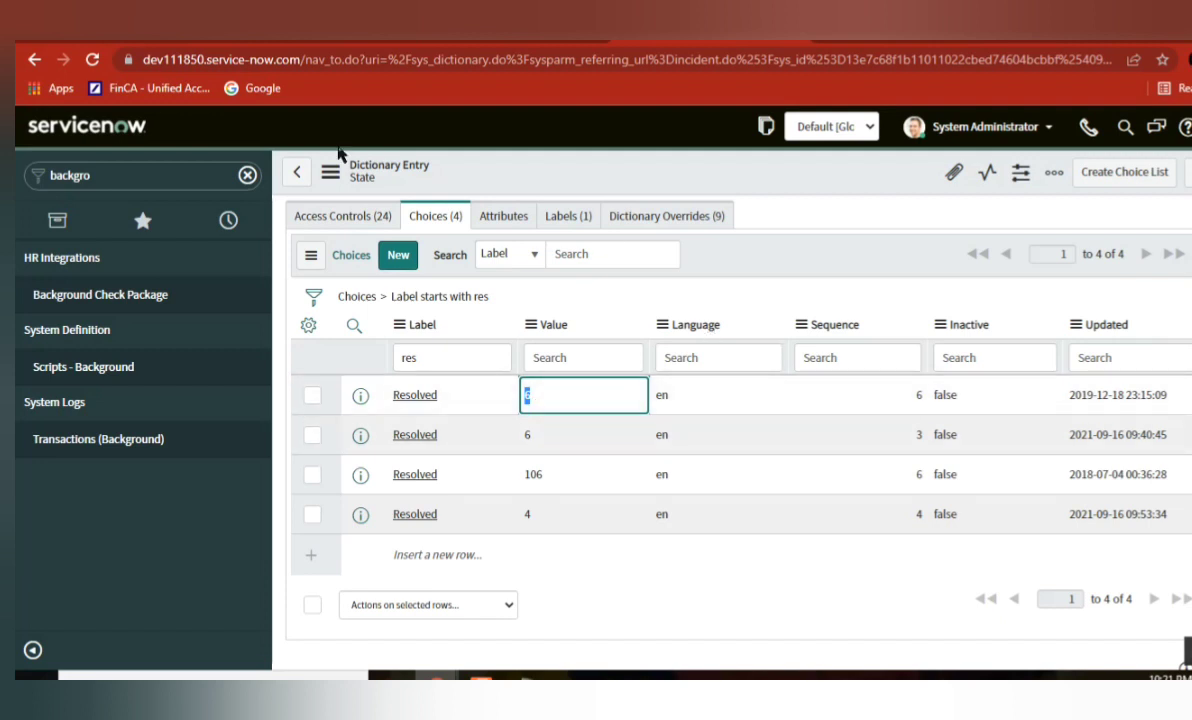
{"action": "left_click", "coordinate": [35, 62]}
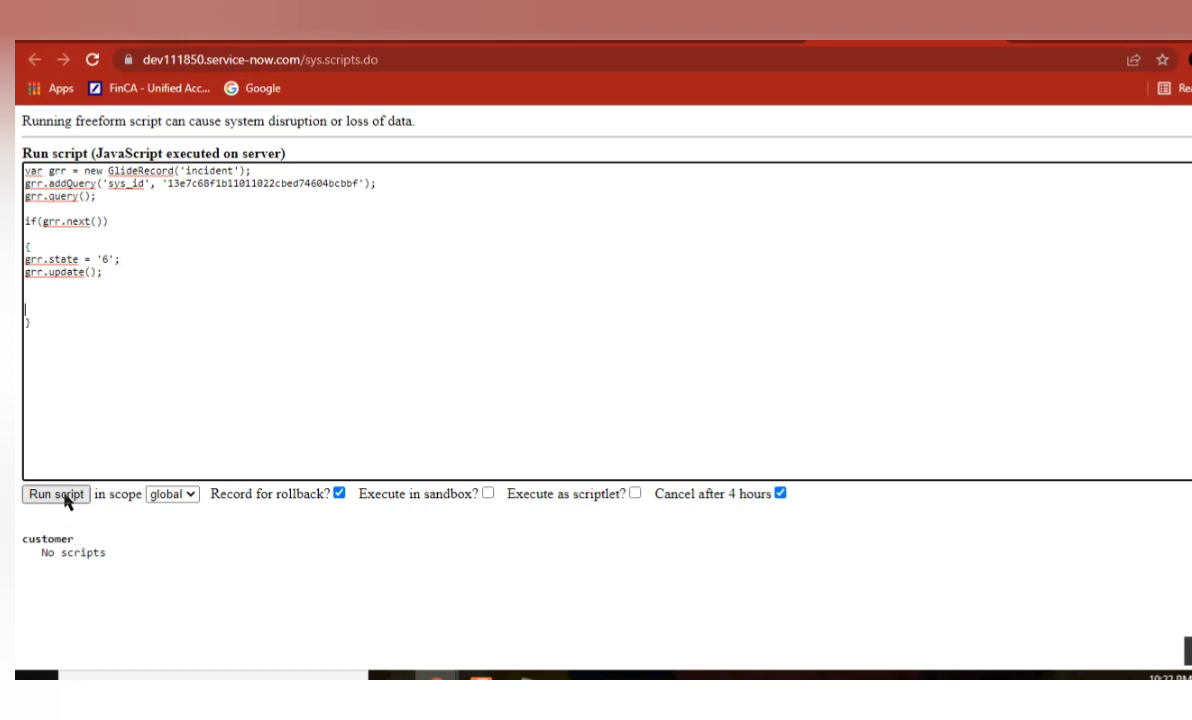
Delete the blank lines below grr.update(); in the background script and run the script.
{"action": "left_click", "coordinate": [1186, 60]}
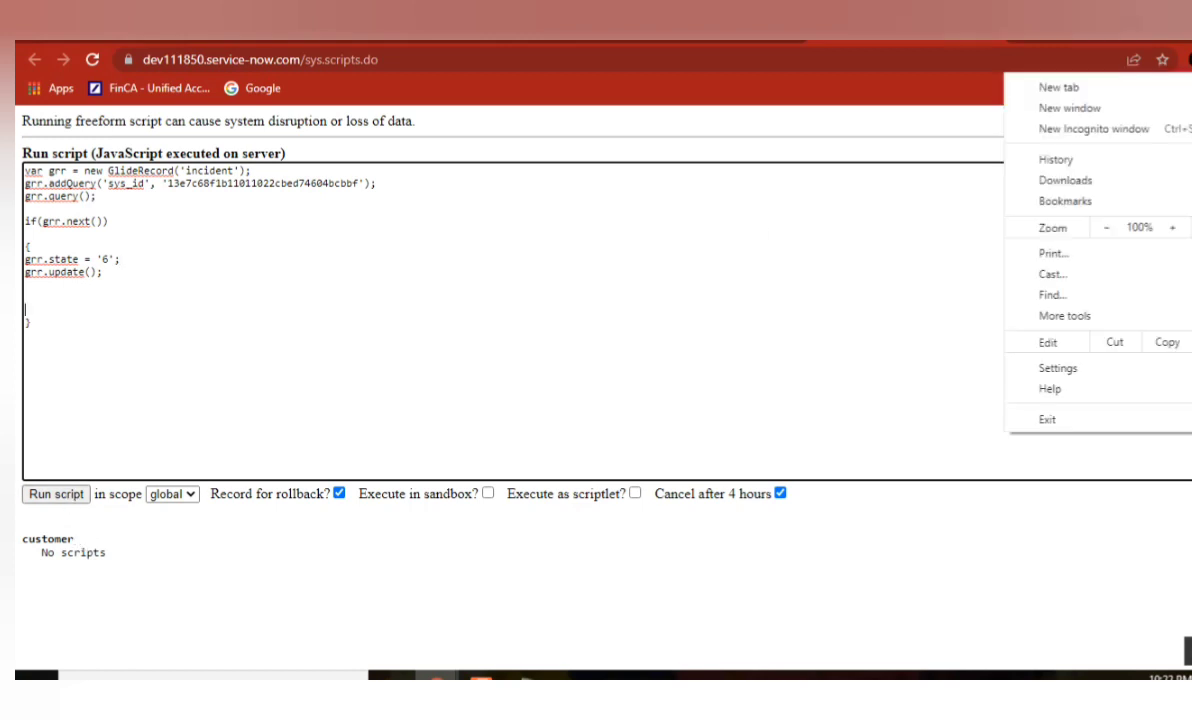
{"action": "left_click", "coordinate": [1172, 227]}
{"action": "left_click", "coordinate": [1172, 227]}
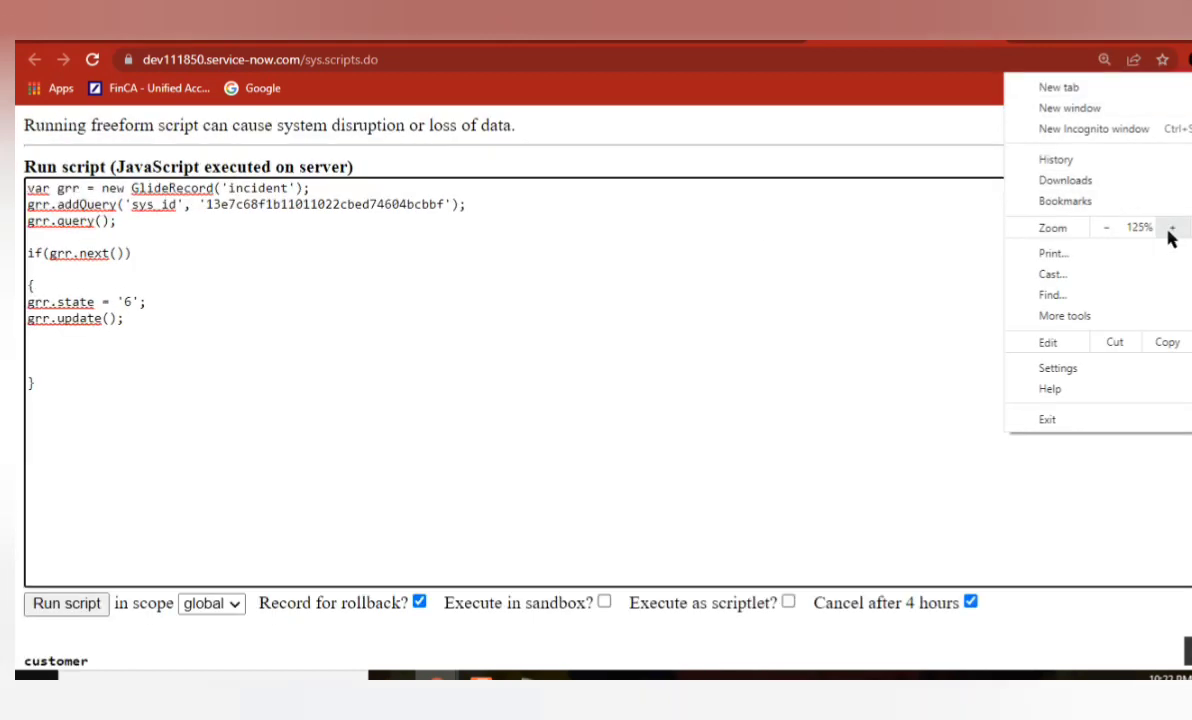
{"action": "left_click", "coordinate": [545, 263]}
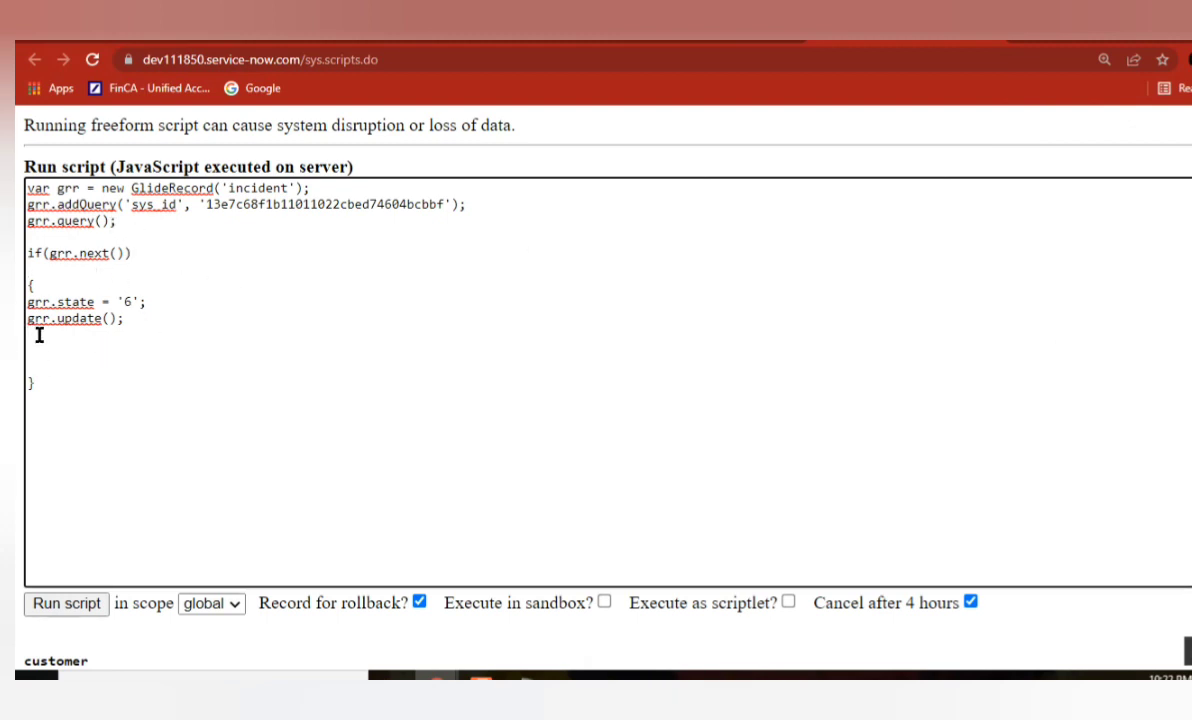
{"action": "key", "text": "Delete"}
{"action": "key", "text": "Delete"}
{"action": "left_click", "coordinate": [78, 608]}
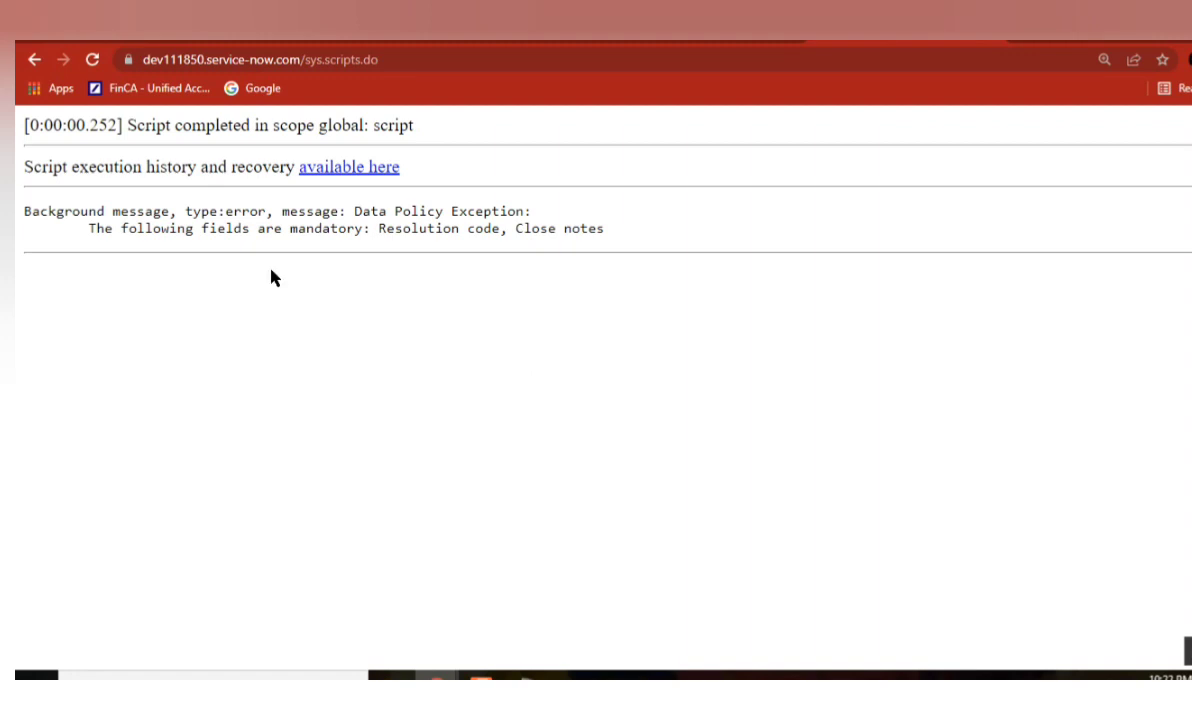
Examine the background script's output message for its type, its cause and the fields it names.
{"action": "double_click", "coordinate": [74, 211]}
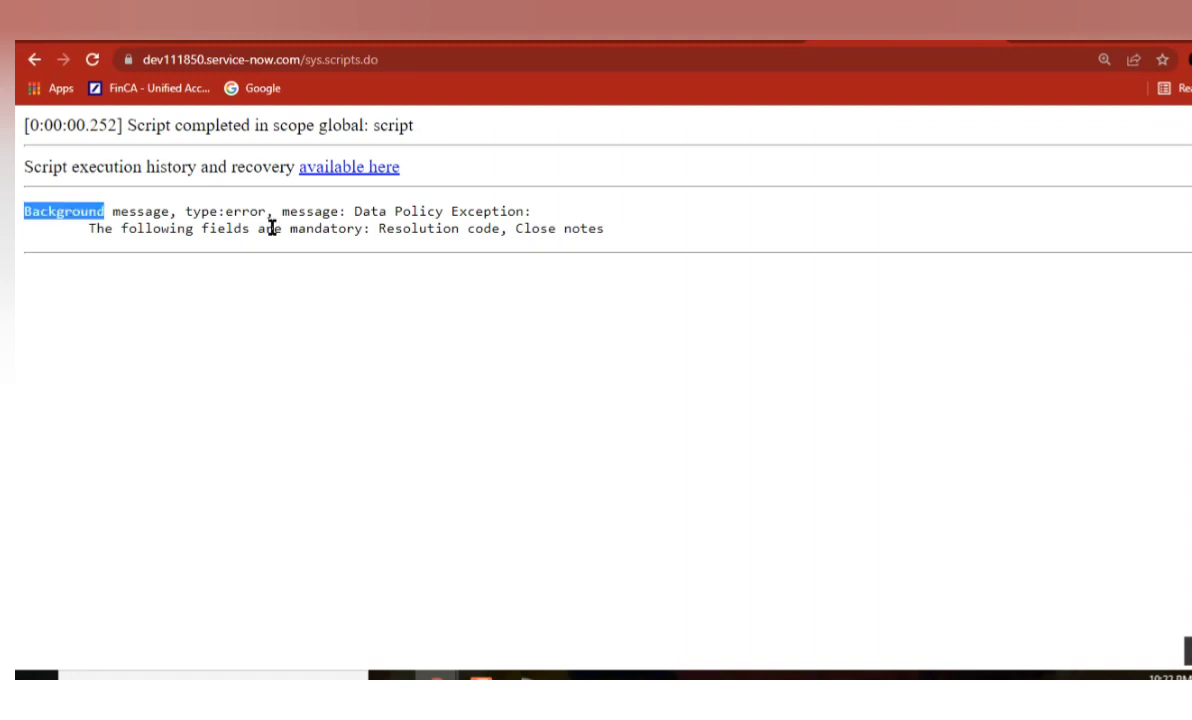
{"action": "double_click", "coordinate": [242, 211]}
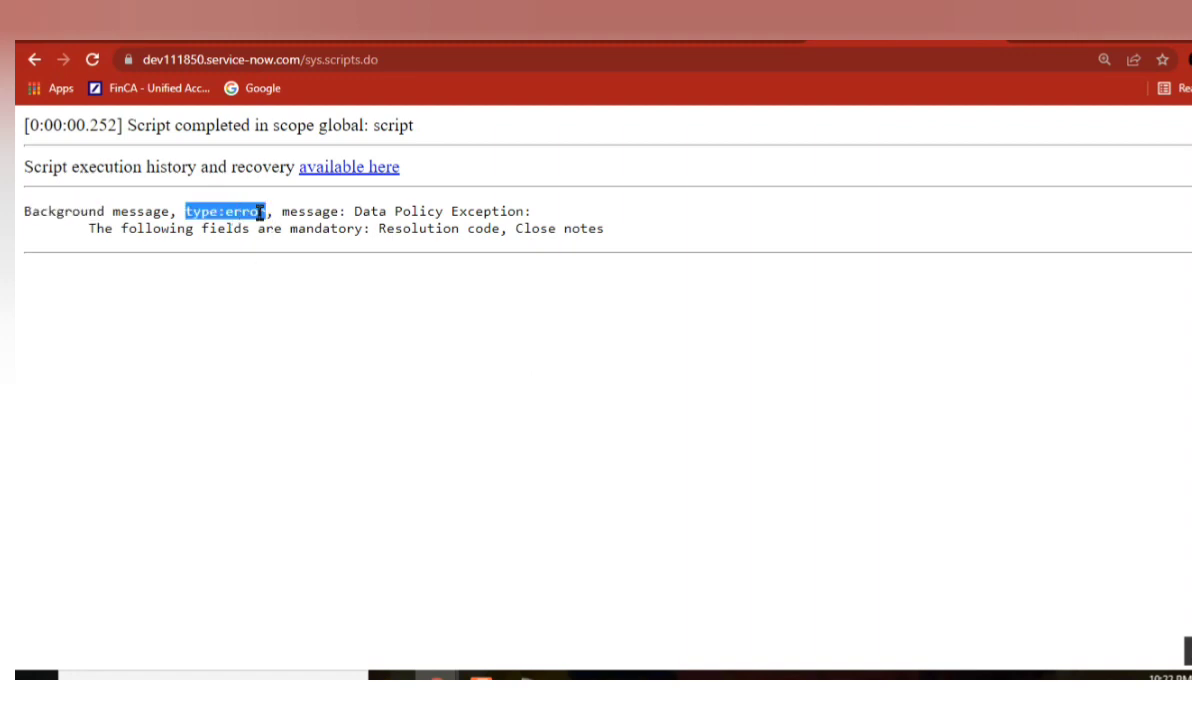
{"action": "left_click", "coordinate": [318, 211]}
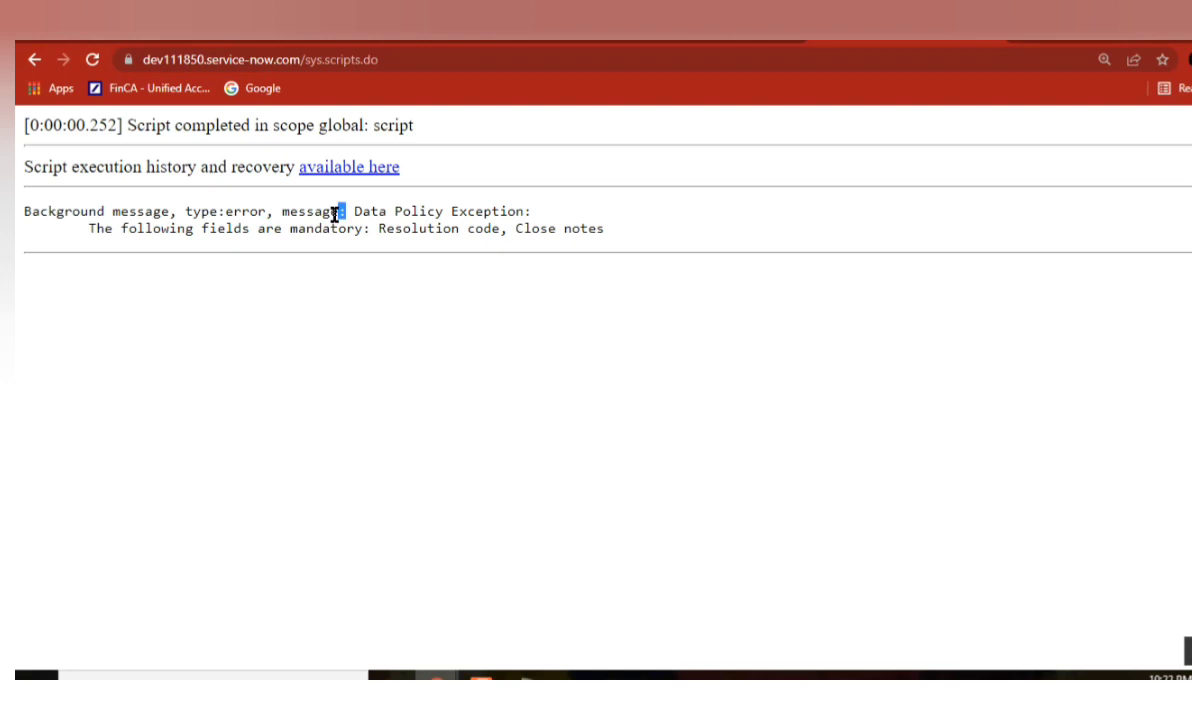
{"action": "double_click", "coordinate": [523, 213]}
{"action": "double_click", "coordinate": [313, 229]}
{"action": "double_click", "coordinate": [428, 226]}
{"action": "double_click", "coordinate": [533, 230]}
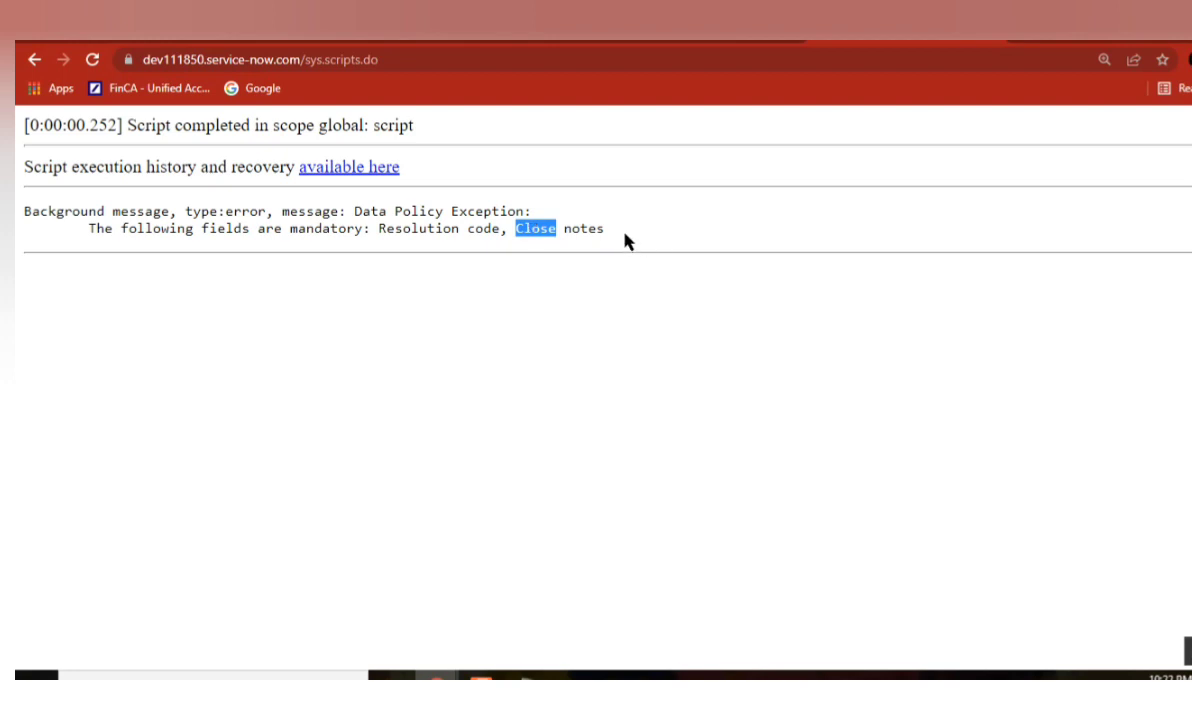
{"action": "left_click_drag", "start_coordinate": [628, 240], "coordinate": [22, 207]}
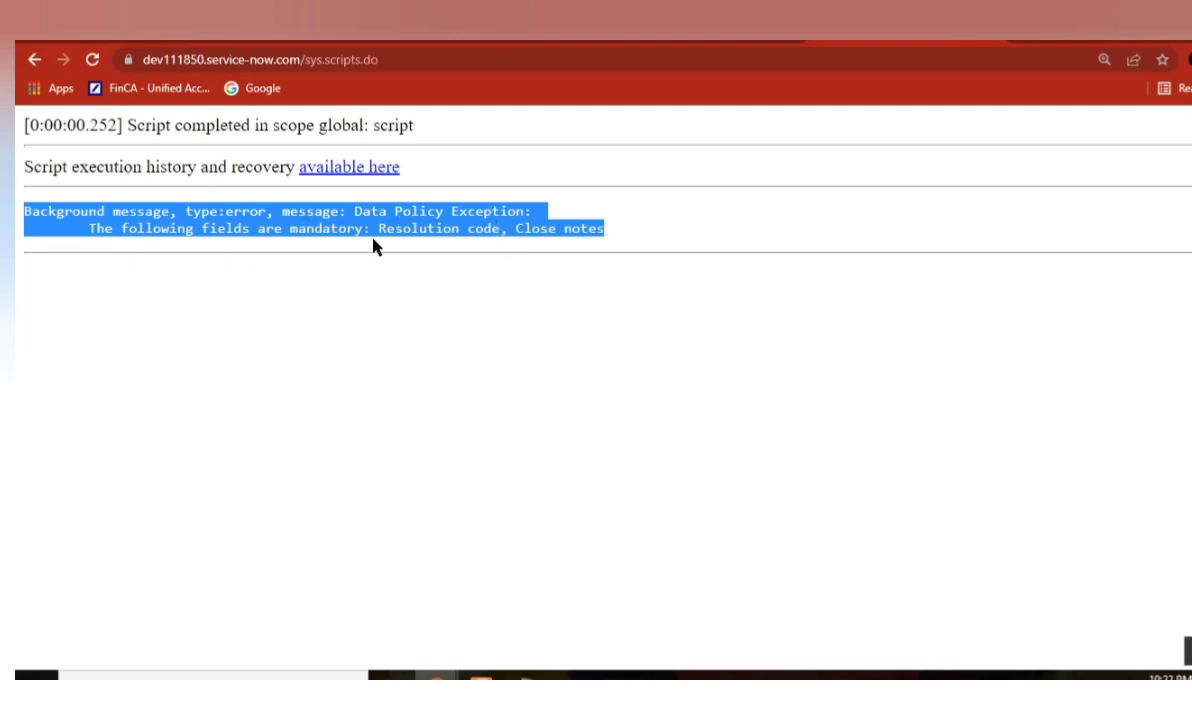
{"action": "double_click", "coordinate": [257, 211]}
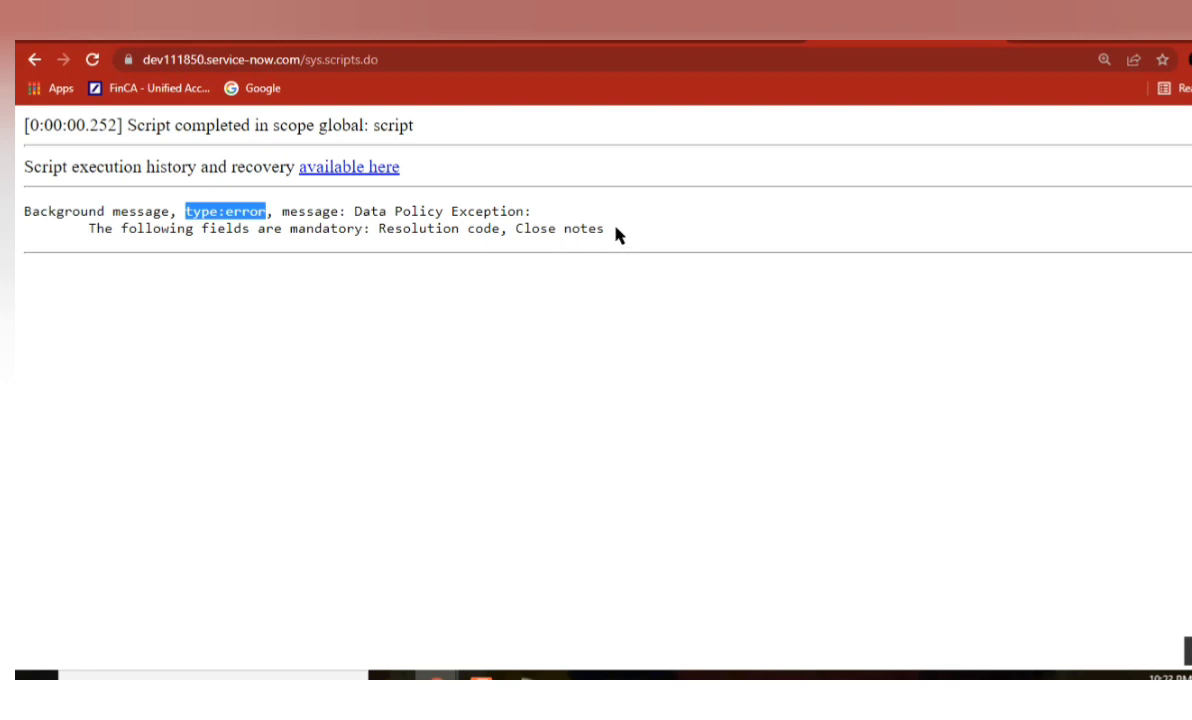
{"action": "left_click_drag", "start_coordinate": [618, 234], "coordinate": [381, 230]}
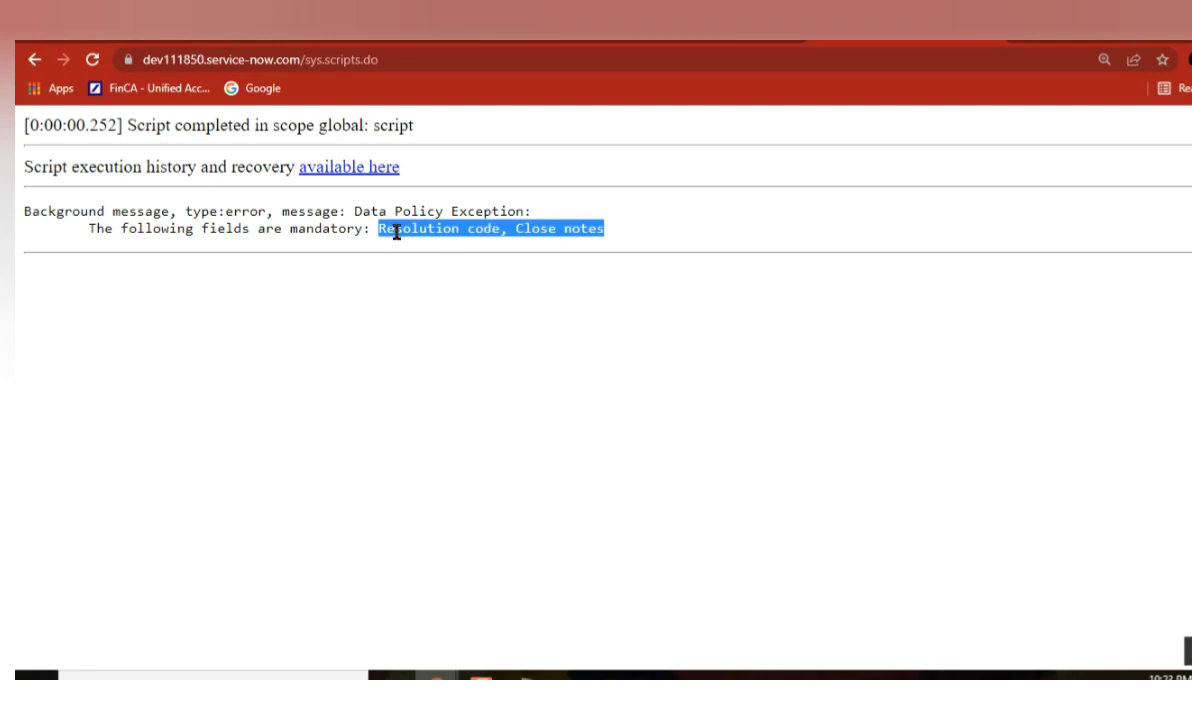
{"action": "double_click", "coordinate": [396, 231]}
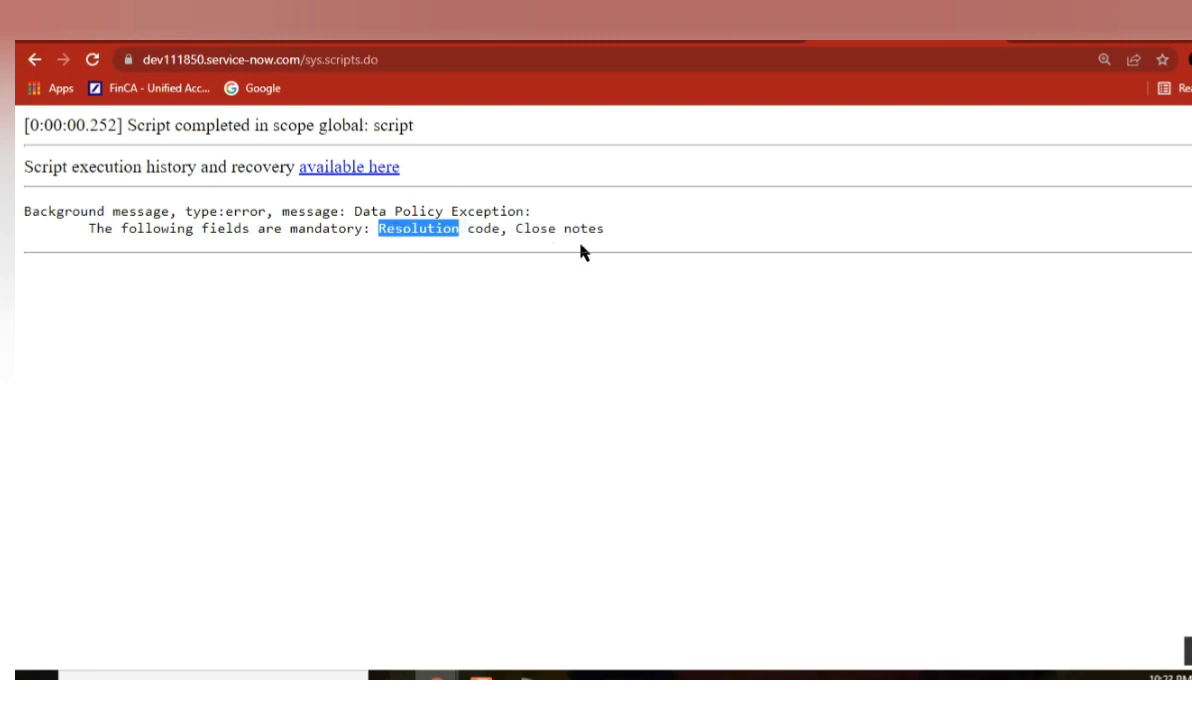
{"action": "left_click_drag", "start_coordinate": [609, 234], "coordinate": [89, 228]}
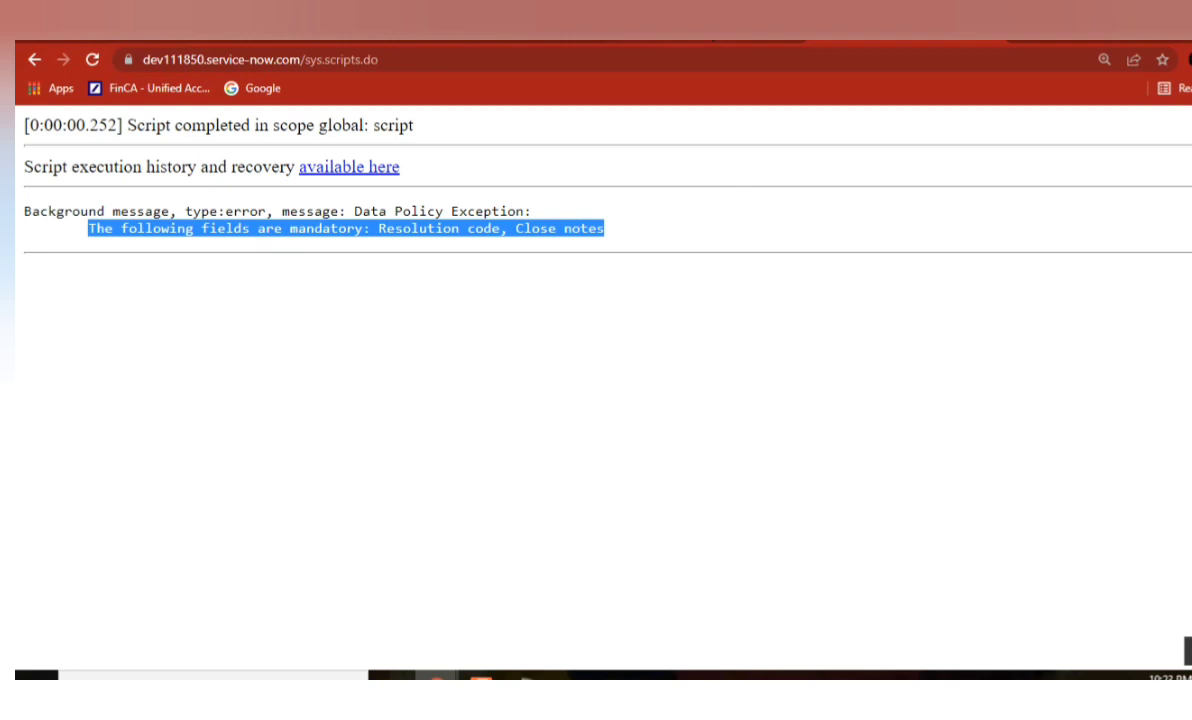
Find the Data Policies module by filtering the navigator for "data po" and open its list.
{"action": "key", "text": "ctrl+Tab"}
{"action": "double_click", "coordinate": [204, 195]}
{"action": "type", "text": "da"}
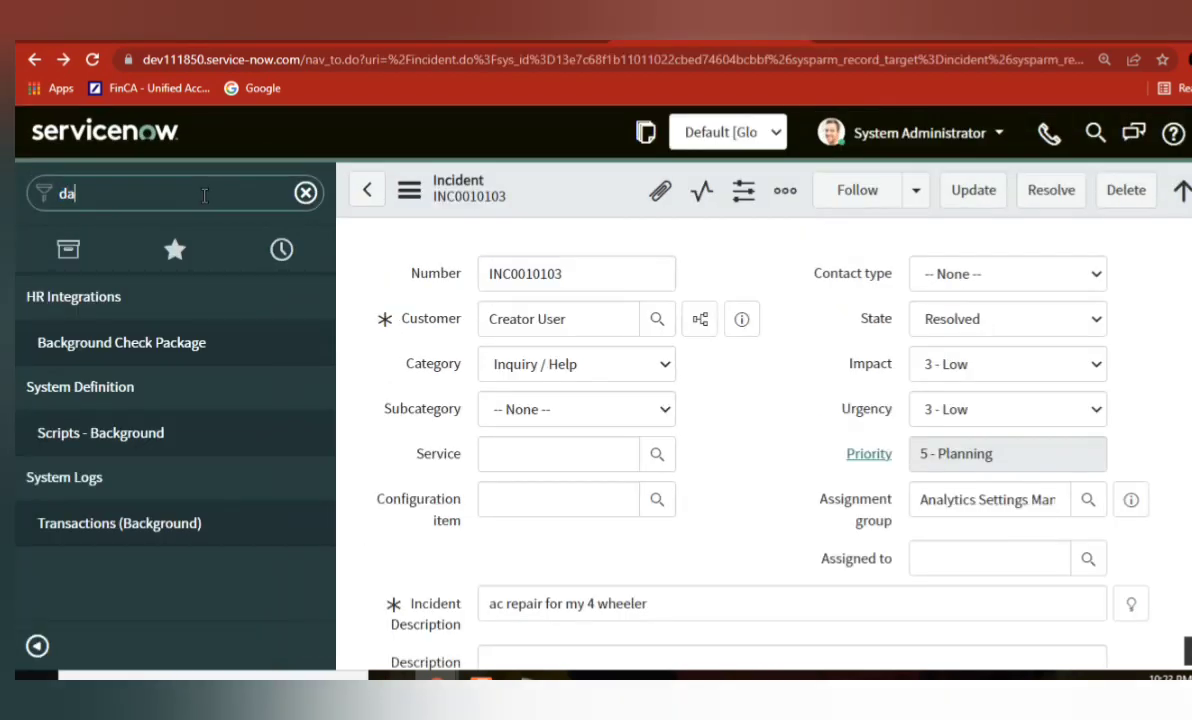
{"action": "type", "text": "ta policy"}
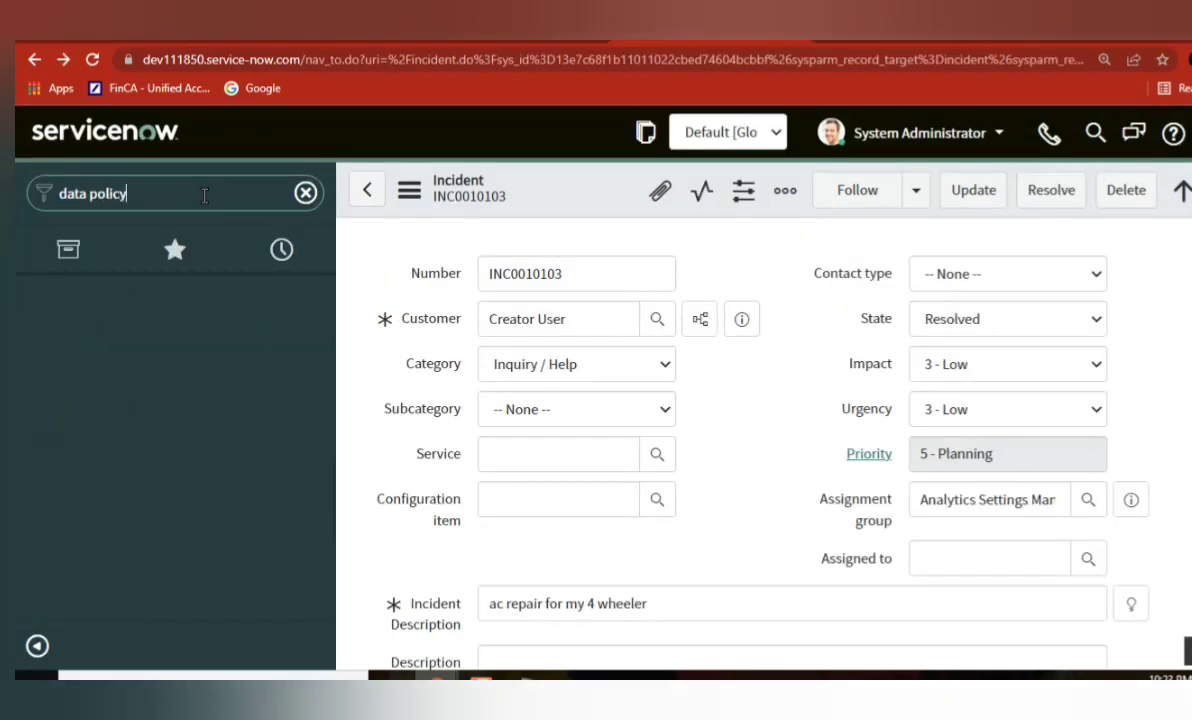
{"action": "key", "text": "BackSpace"}
{"action": "key", "text": "BackSpace"}
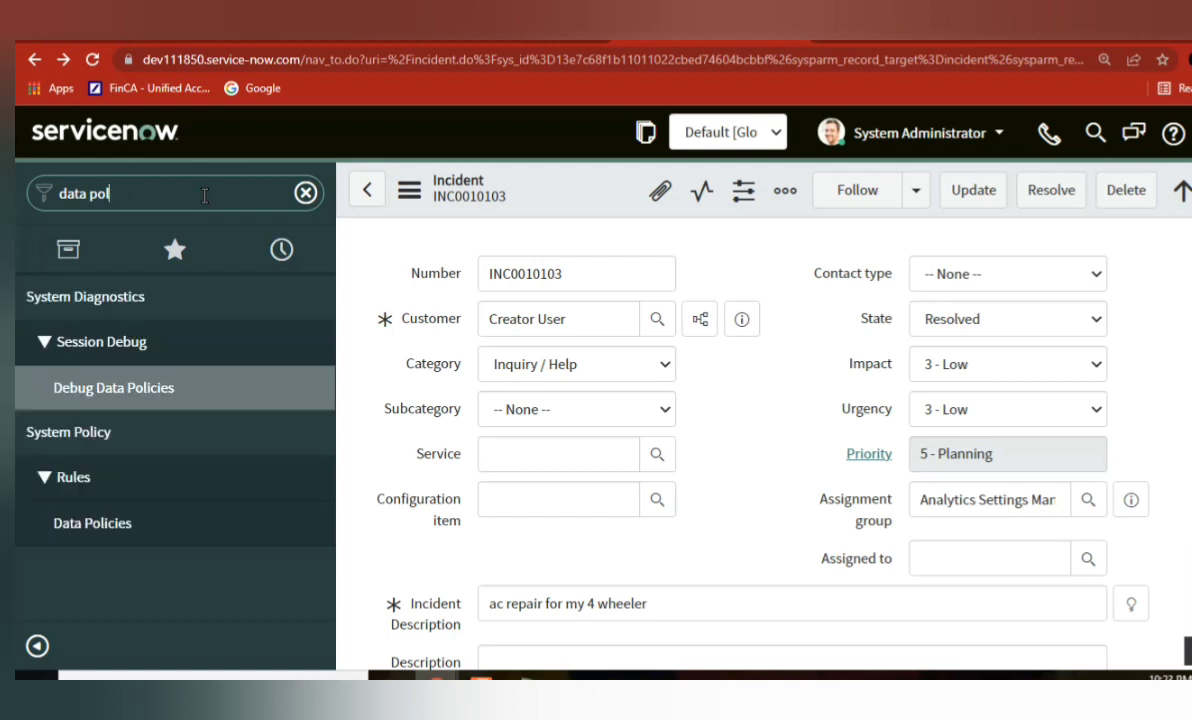
{"action": "key", "text": "BackSpace"}
{"action": "left_click", "coordinate": [116, 526]}
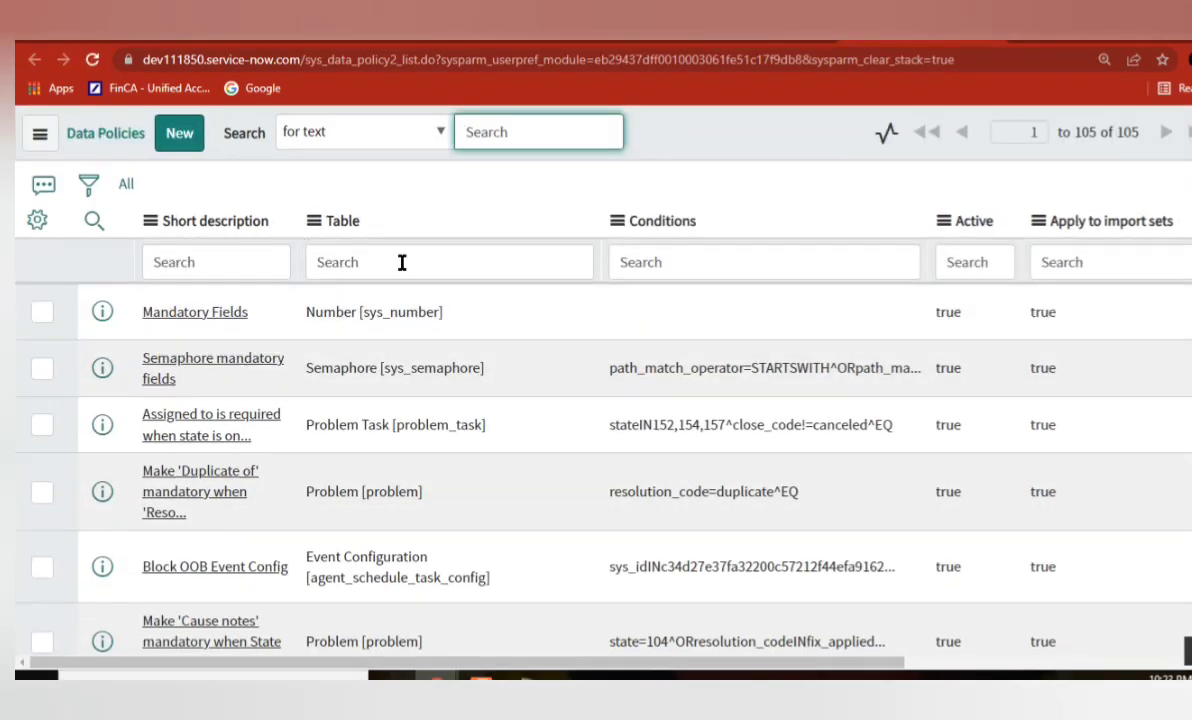
Filter the data policies to tables starting with "incident" and open the policy that makes close info mandatory when resolved or closed.
{"action": "left_click", "coordinate": [385, 260]}
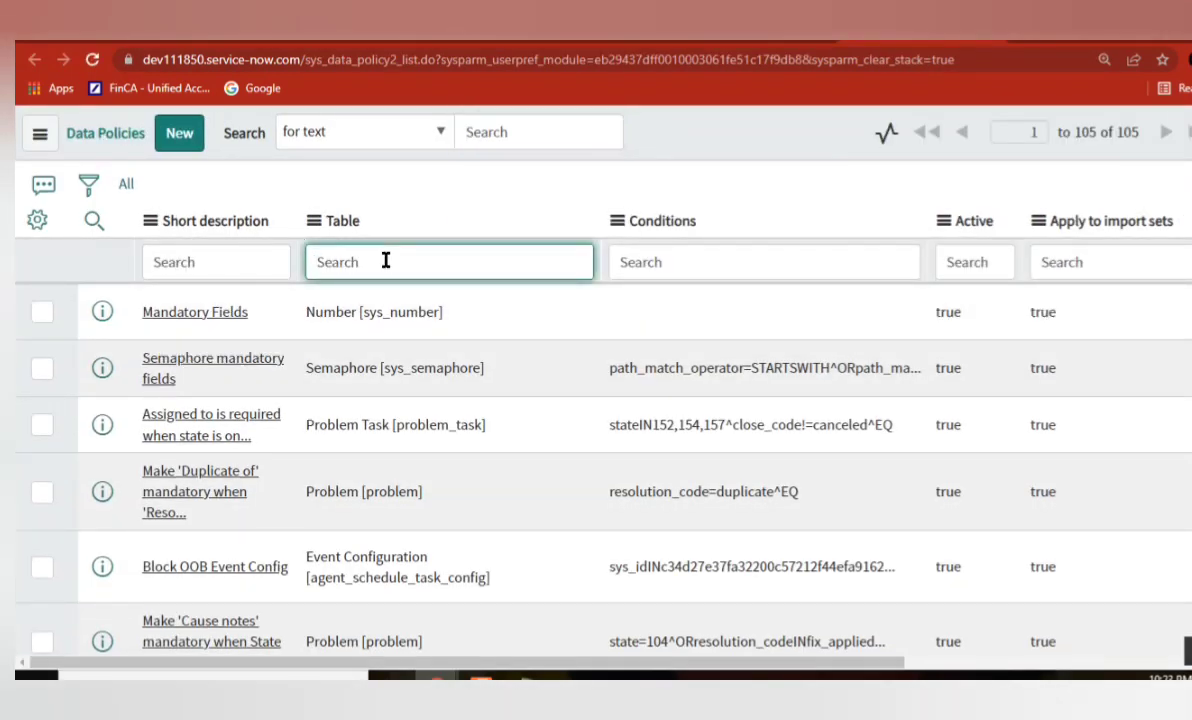
{"action": "type", "text": "incident"}
{"action": "key", "text": "Return"}
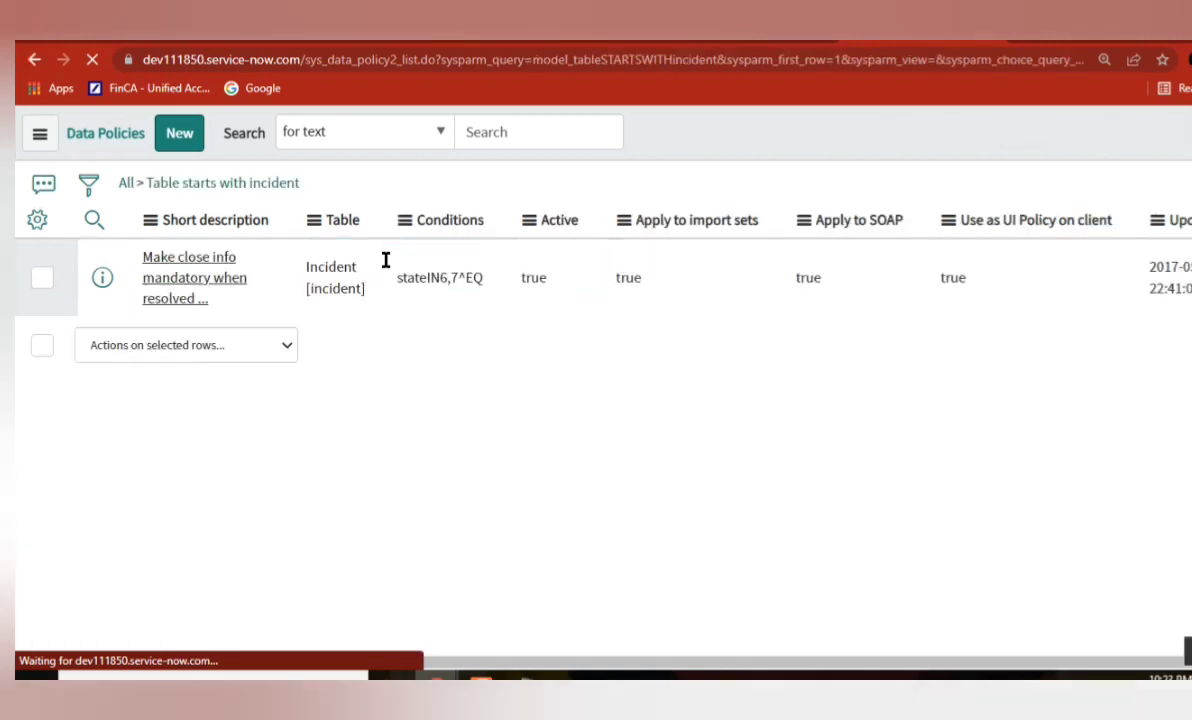
{"action": "left_click", "coordinate": [205, 310]}
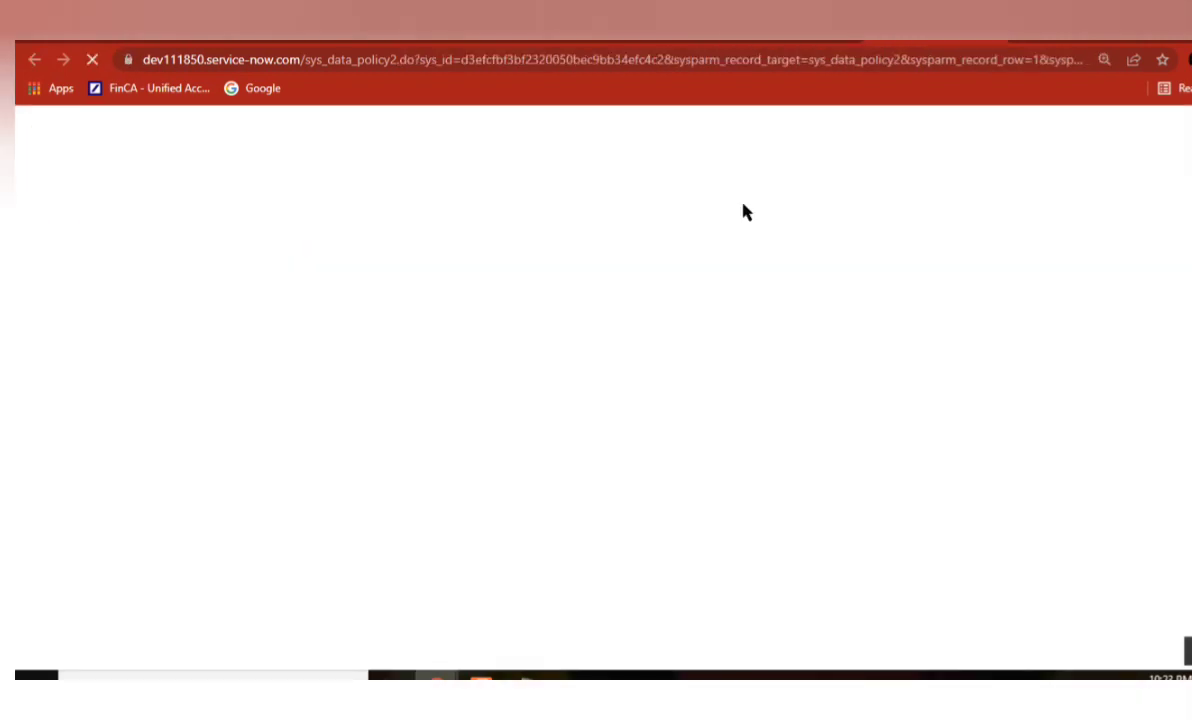
{"action": "key", "text": "alt+Left"}
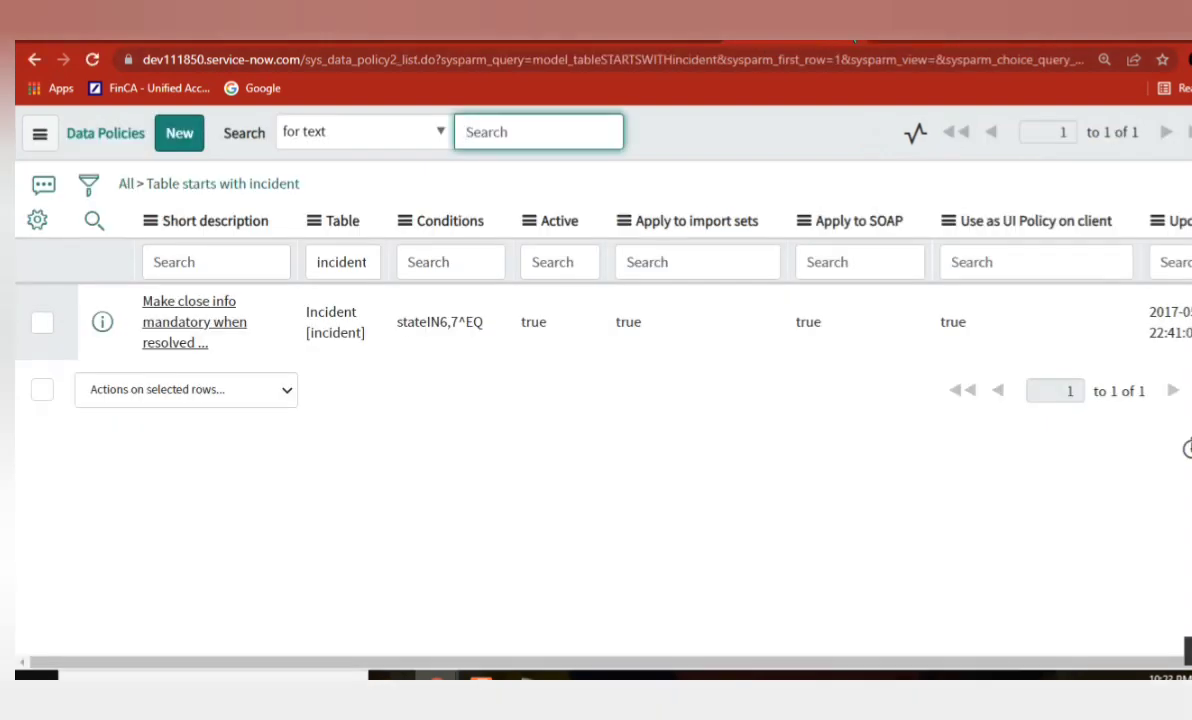
{"action": "key", "text": "alt+Right"}
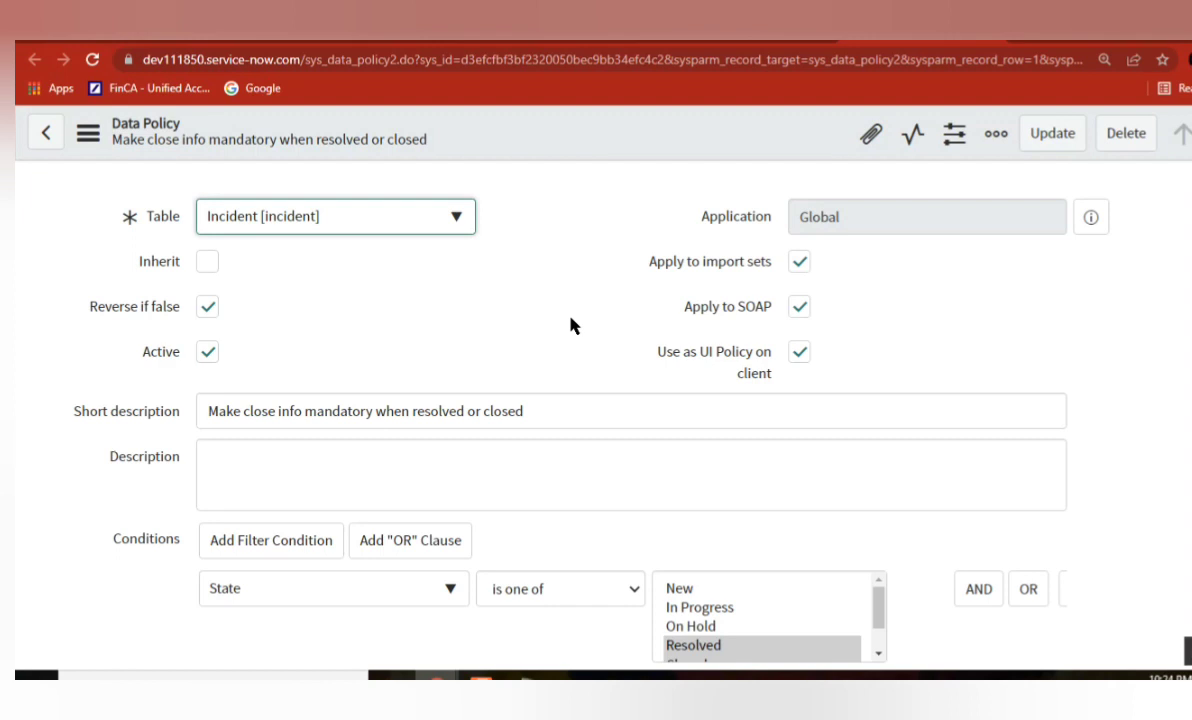
Examine the data policy's table, its State condition with the selected choices, and its rules.
{"action": "scroll", "coordinate": [600, 400], "scroll_direction": "down", "scroll_amount": 4}
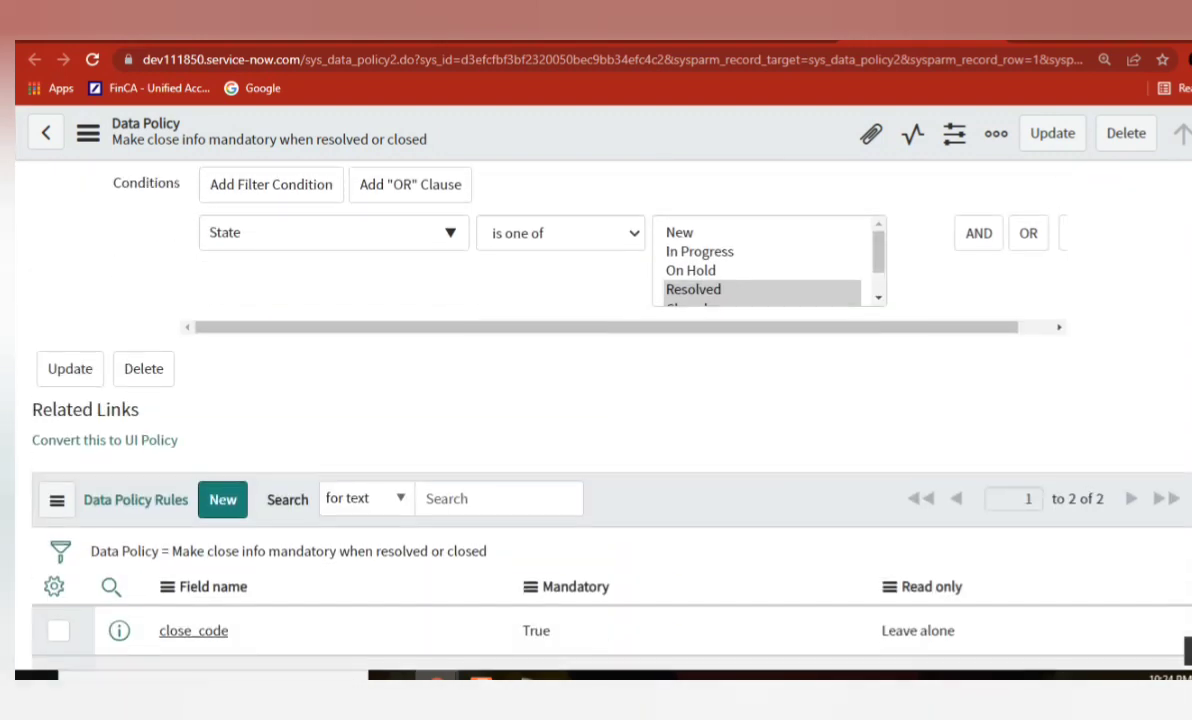
{"action": "scroll", "coordinate": [600, 400], "scroll_direction": "up", "scroll_amount": 2}
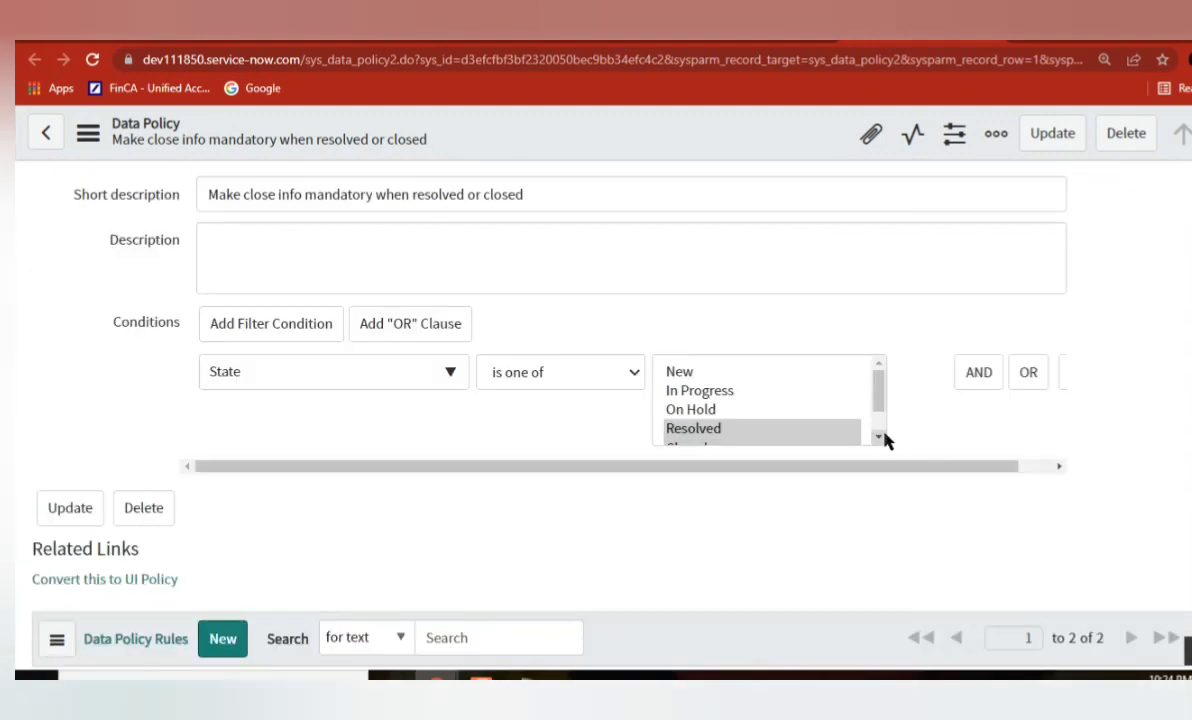
{"action": "left_click", "coordinate": [879, 437]}
{"action": "key", "text": "shift+Down"}
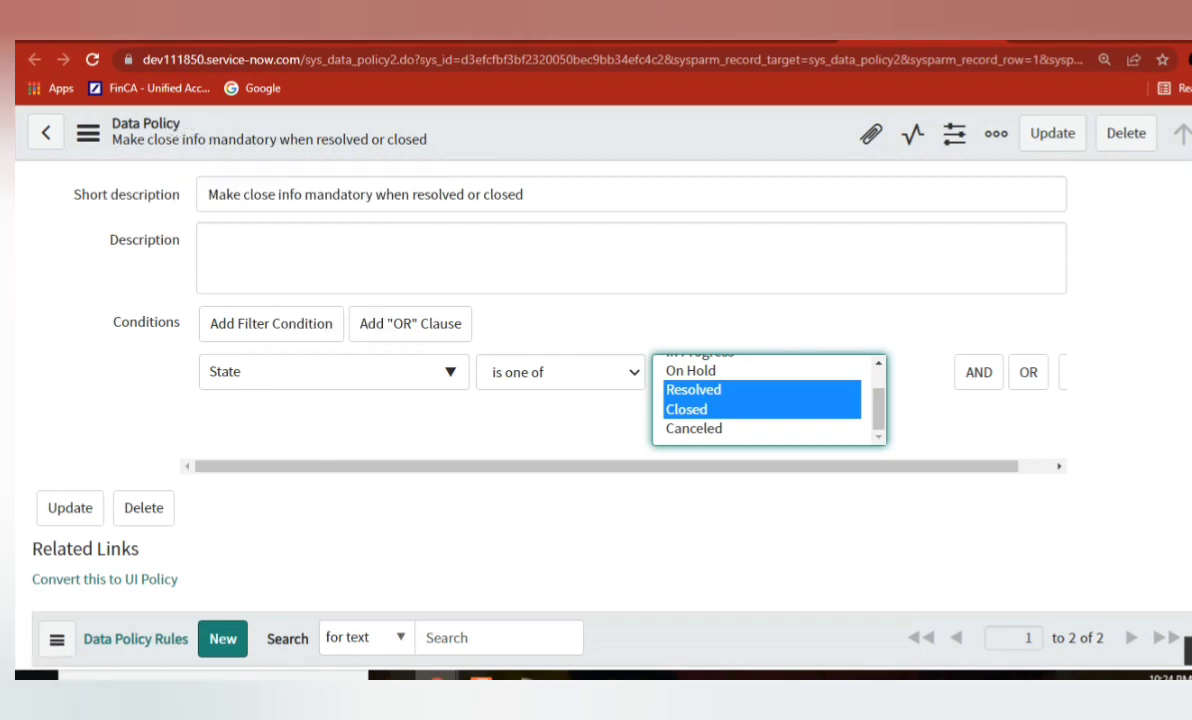
{"action": "scroll", "coordinate": [551, 239], "scroll_direction": "up", "scroll_amount": 2}
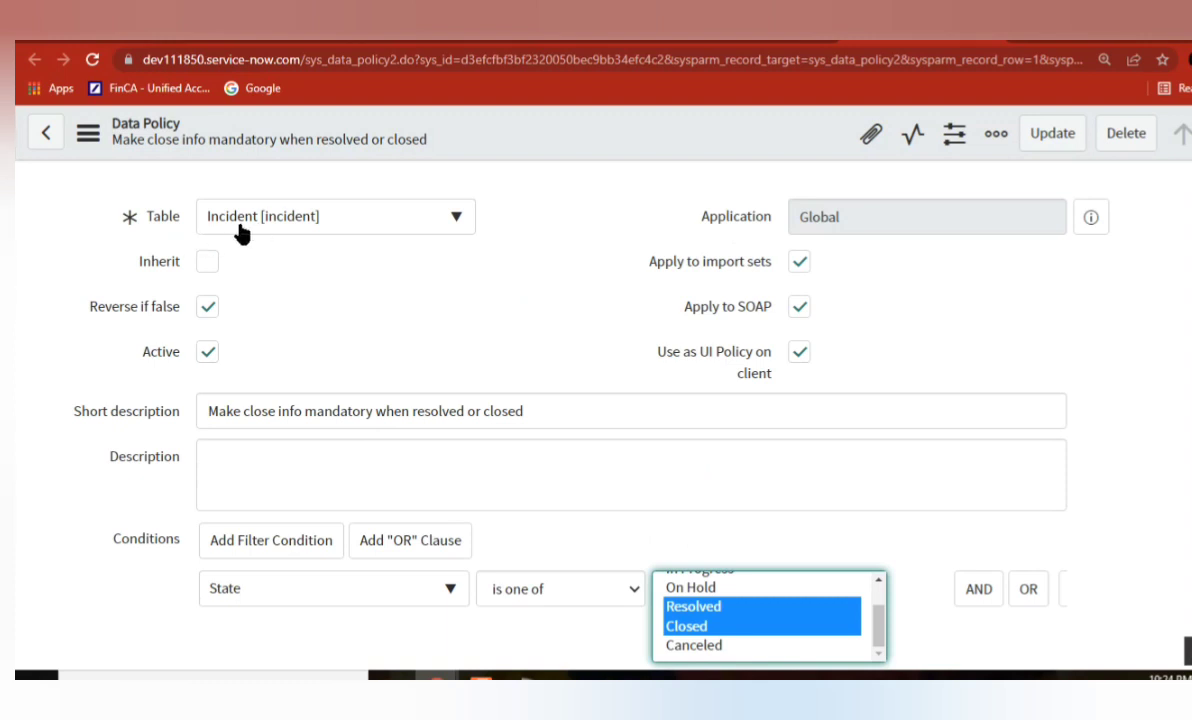
{"action": "scroll", "coordinate": [866, 404], "scroll_direction": "down", "scroll_amount": 3}
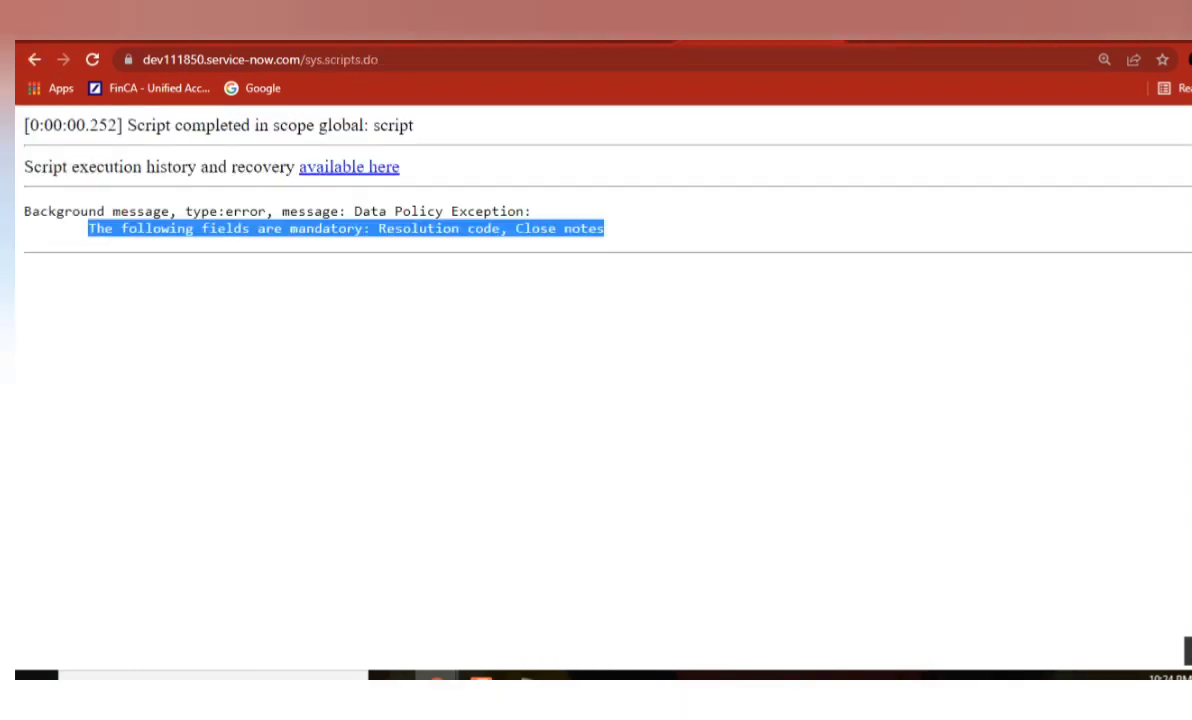
Compare the background script's state assignment and the fields named in its error message with the data policy's condition and mandatory field rules.
{"action": "left_click", "coordinate": [33, 60]}
{"action": "double_click", "coordinate": [80, 301]}
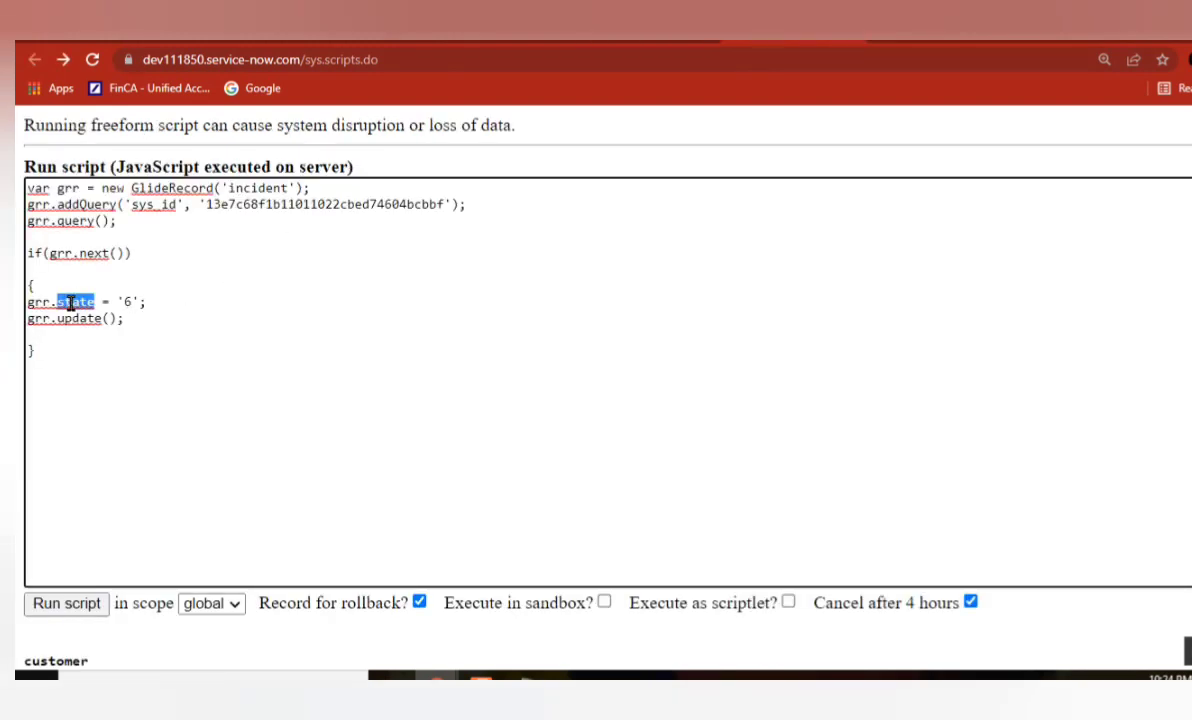
{"action": "double_click", "coordinate": [128, 301]}
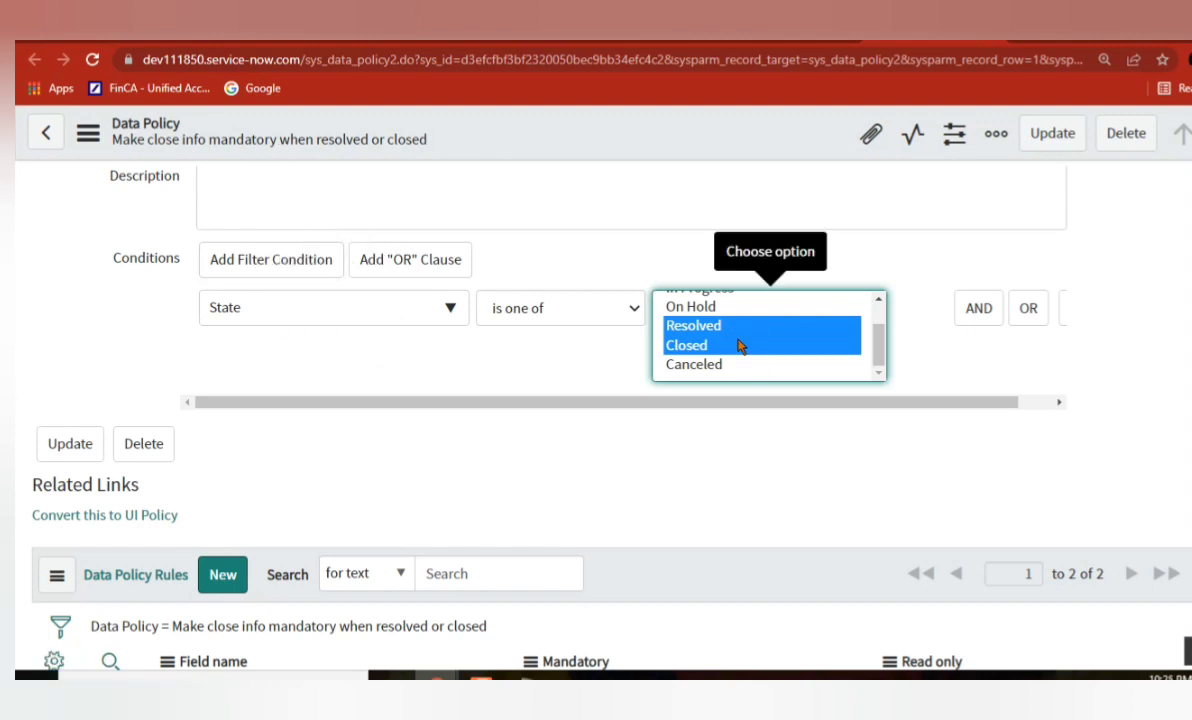
{"action": "scroll", "coordinate": [600, 420], "scroll_direction": "down", "scroll_amount": 2}
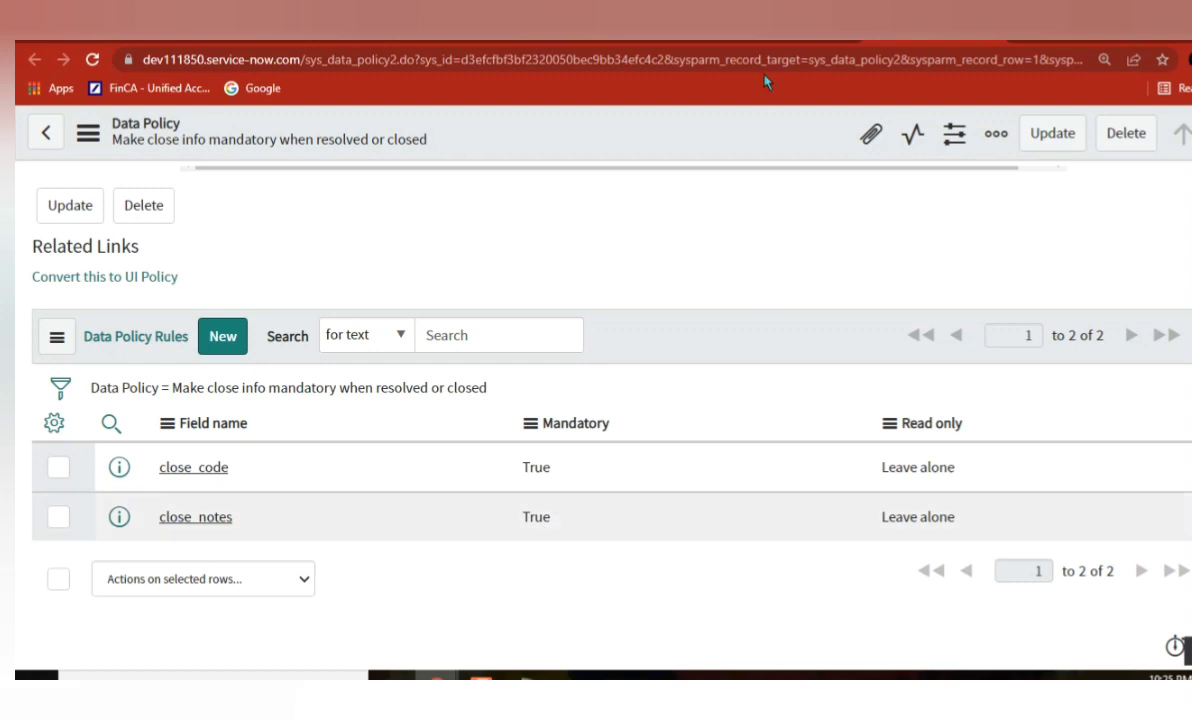
{"action": "left_click", "coordinate": [720, 38]}
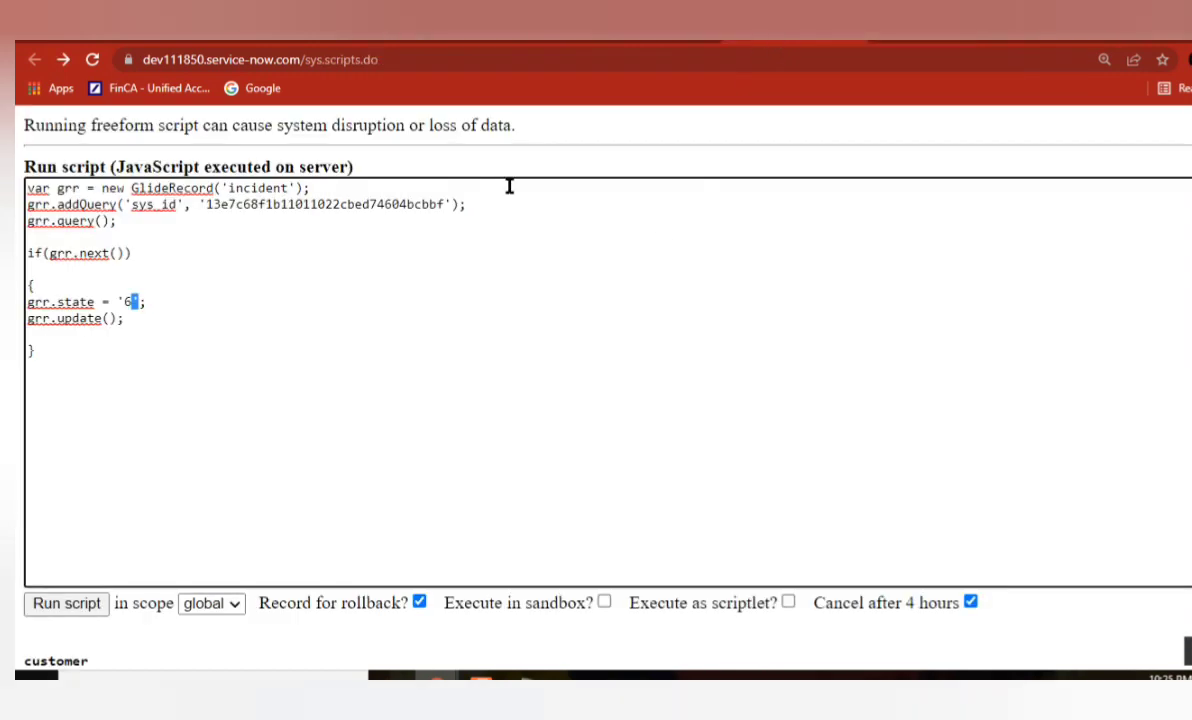
{"action": "triple_click", "coordinate": [333, 226]}
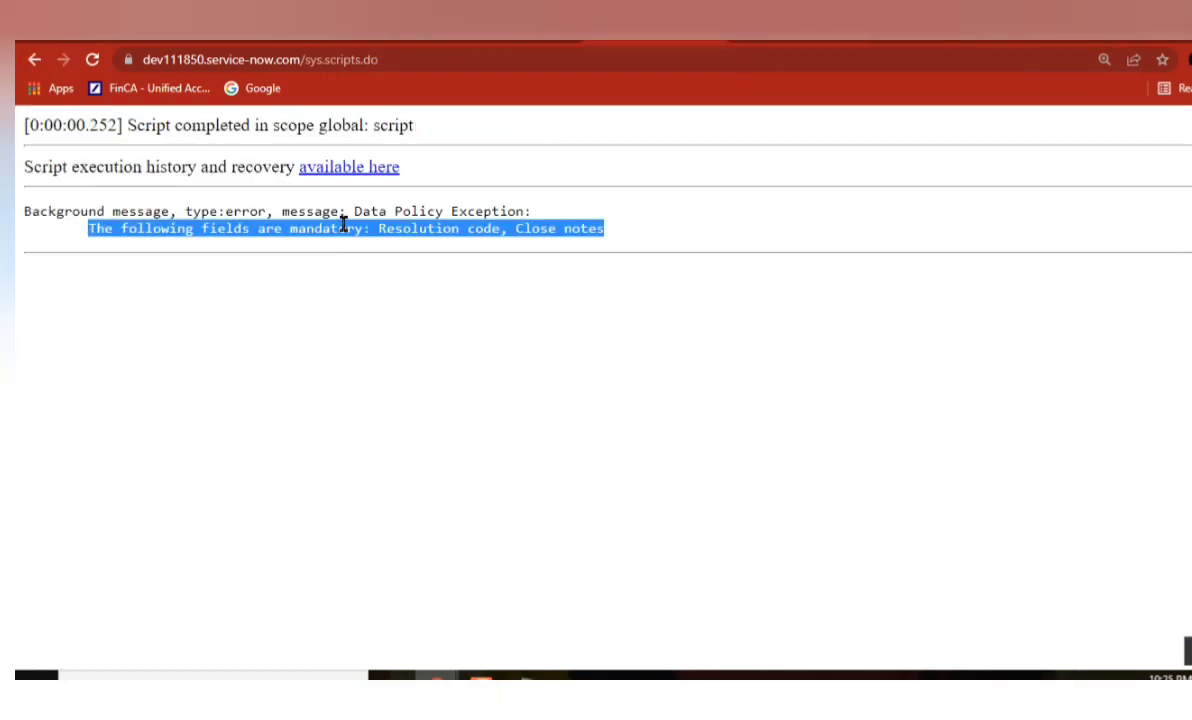
{"action": "left_click", "coordinate": [597, 234]}
{"action": "left_click_drag", "start_coordinate": [607, 228], "coordinate": [381, 229]}
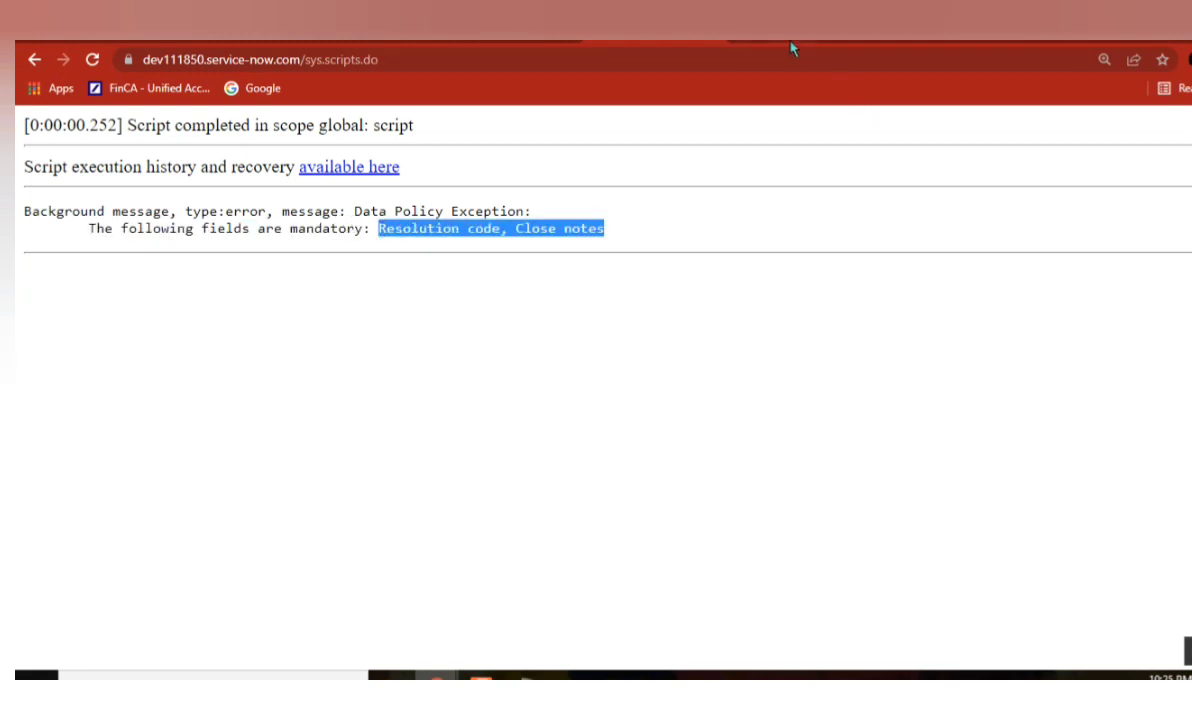
Return from the script output to the editable background script.
{"action": "left_click", "coordinate": [560, 38]}
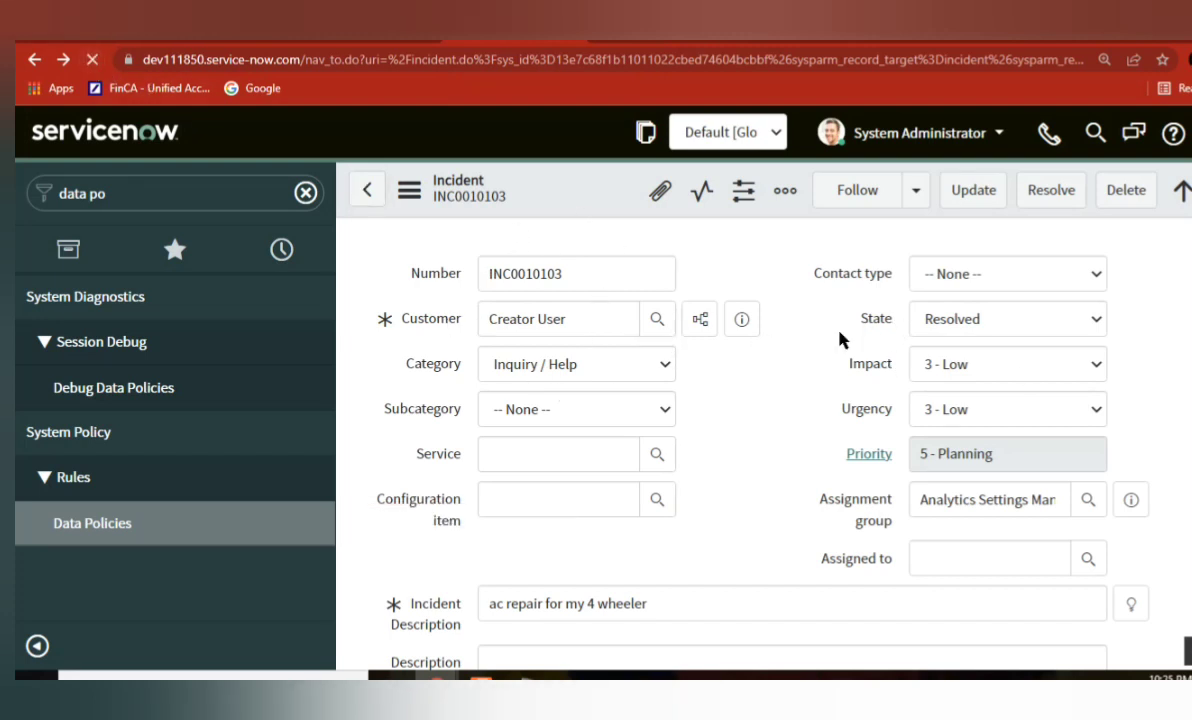
{"action": "key", "text": "ctrl+Tab"}
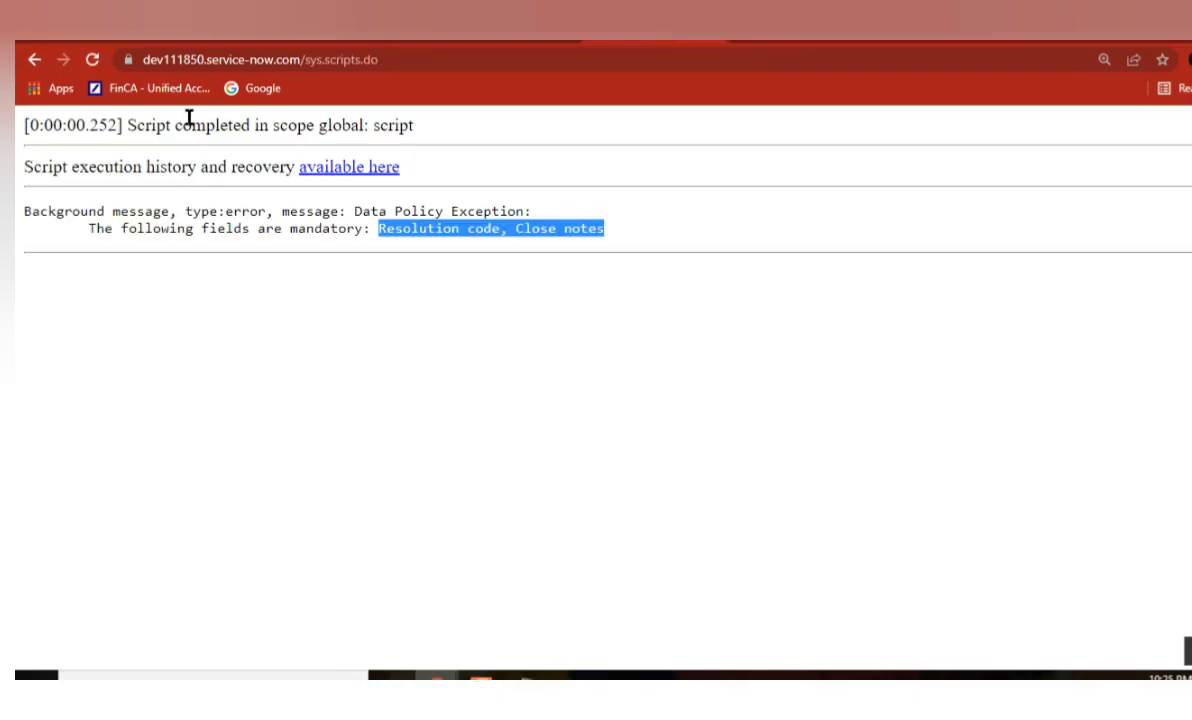
{"action": "left_click", "coordinate": [34, 59]}
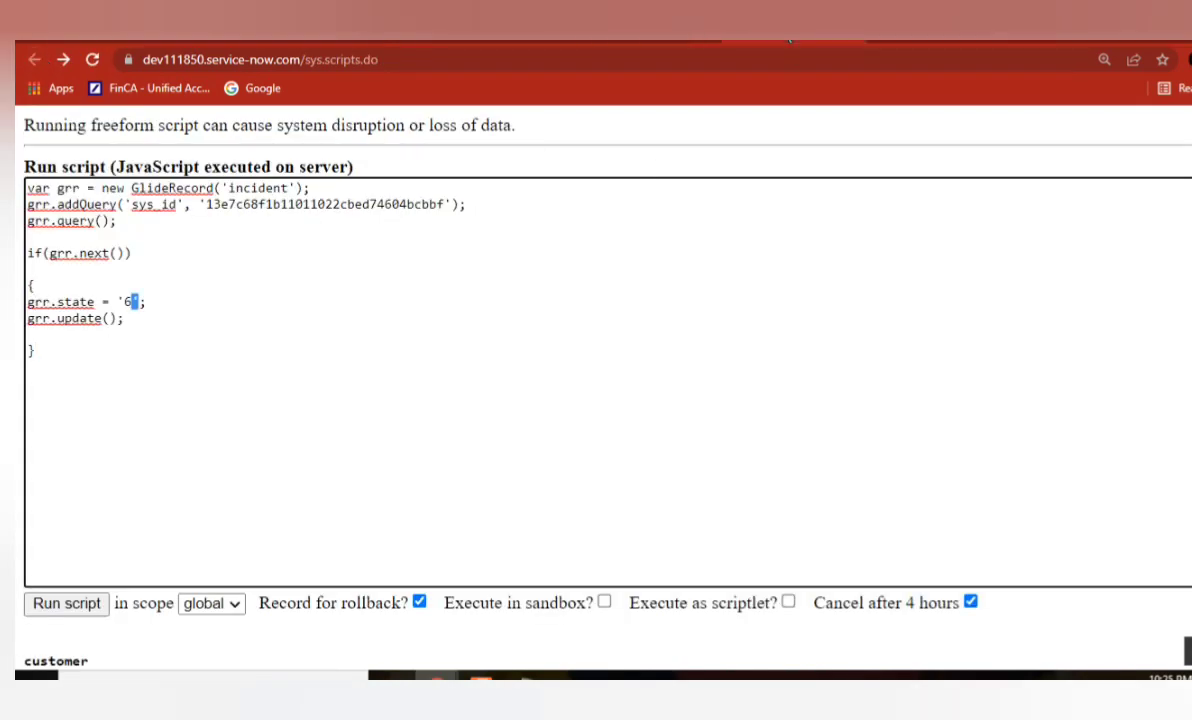
{"action": "left_click", "coordinate": [62, 60]}
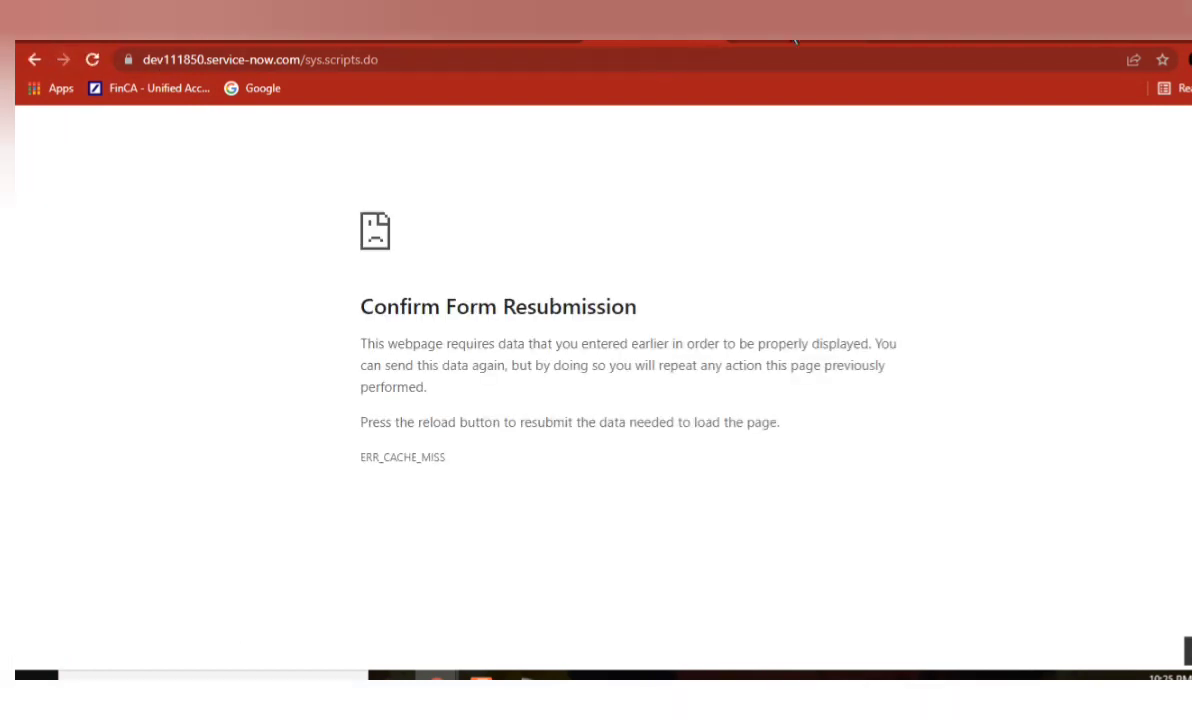
{"action": "key", "text": "alt+Left"}
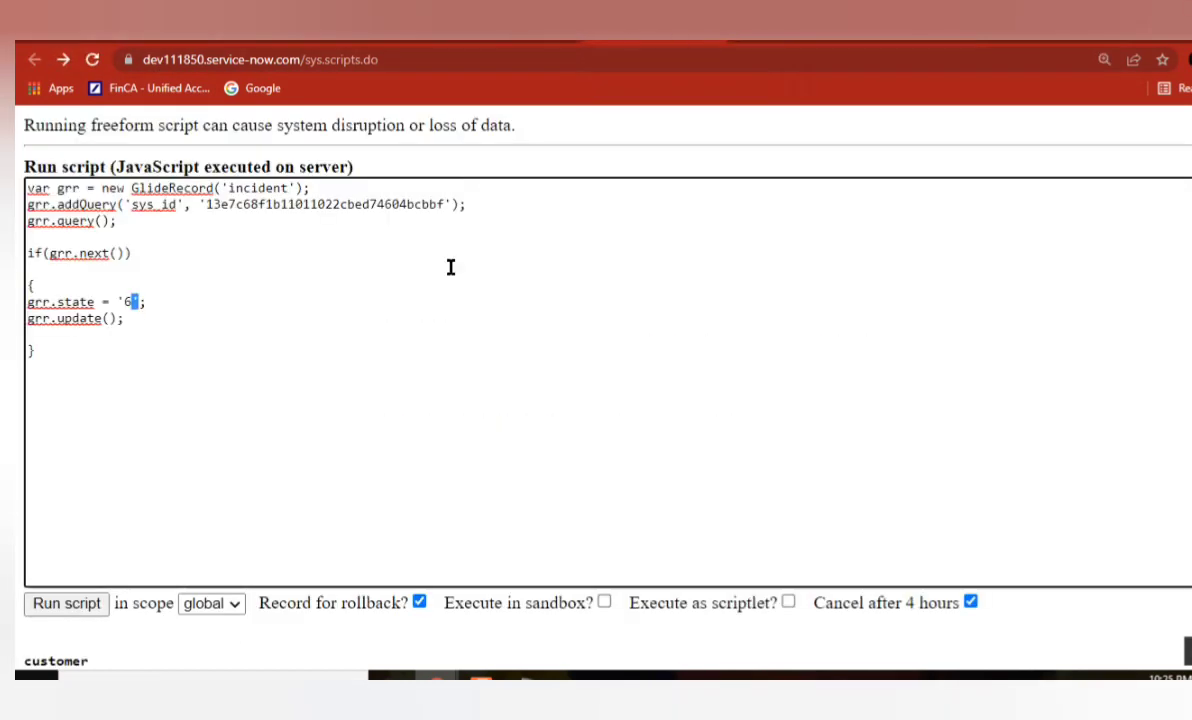
Copy the close_code field name from the data policy rules and add grr.close_code on a new line below the state assignment.
{"action": "left_click", "coordinate": [182, 314]}
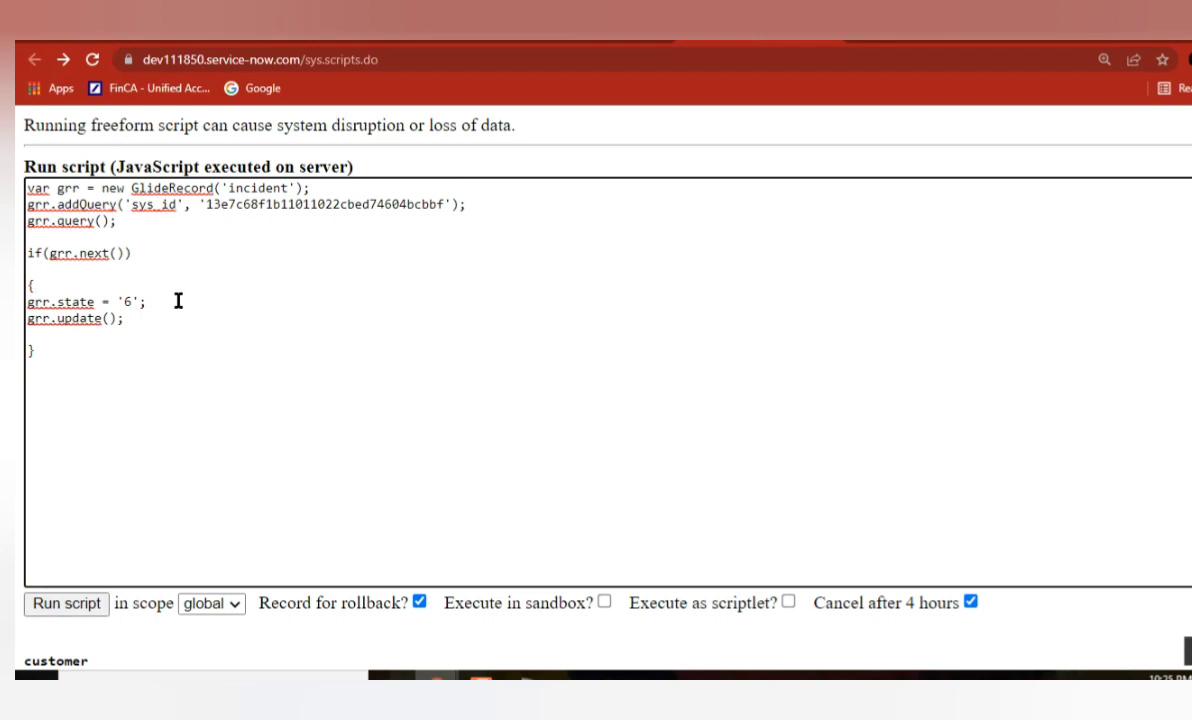
{"action": "left_click", "coordinate": [178, 301]}
{"action": "left_click", "coordinate": [900, 40]}
{"action": "left_click_drag", "start_coordinate": [229, 467], "coordinate": [157, 464]}
{"action": "key", "text": "ctrl+c"}
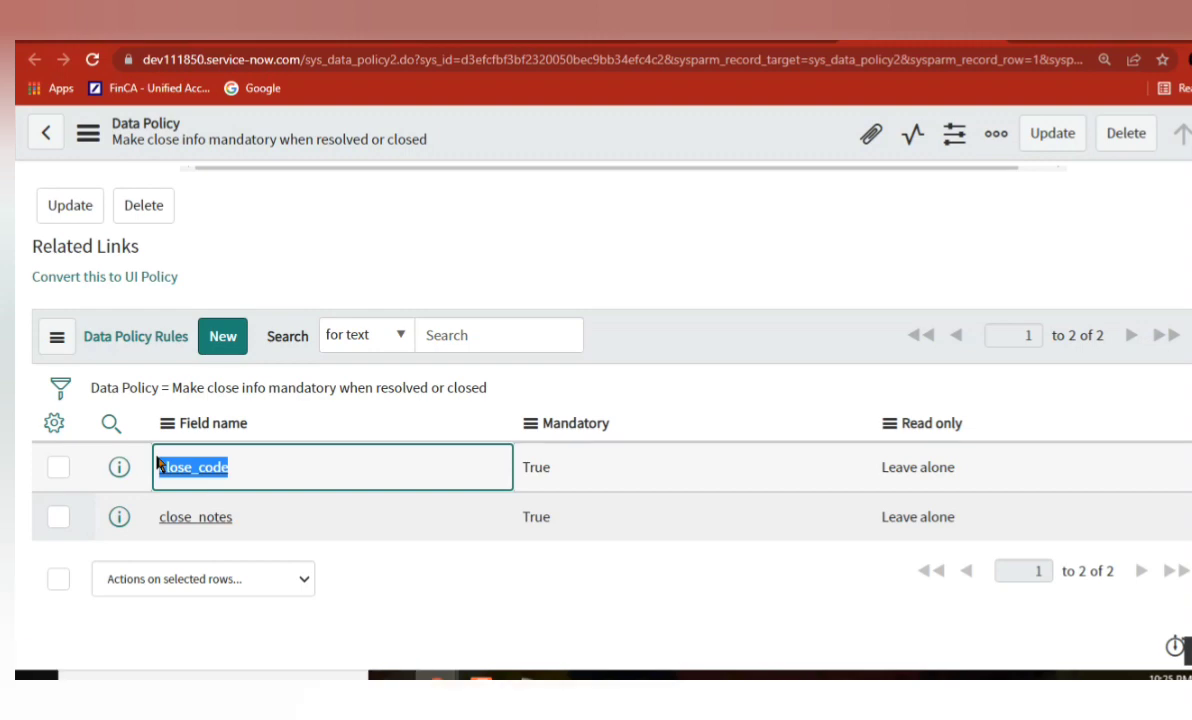
{"action": "left_click", "coordinate": [721, 40]}
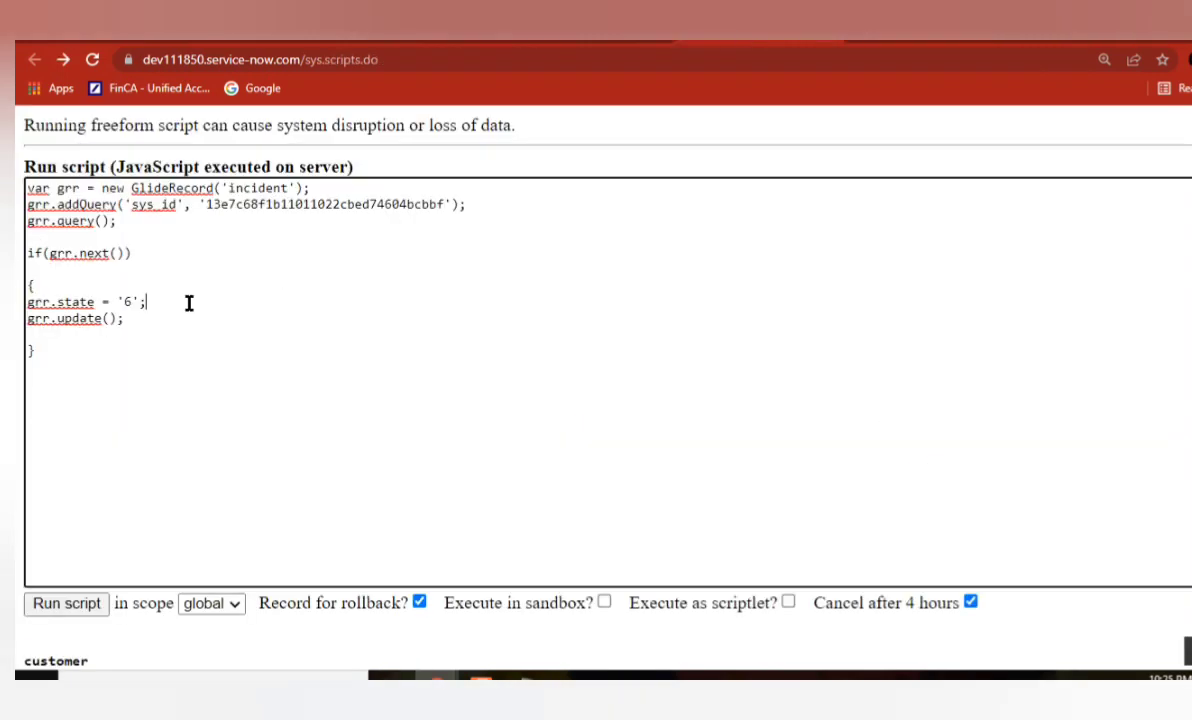
{"action": "key", "text": "Return"}
{"action": "key", "text": "ctrl+v"}
{"action": "key", "text": "Home"}
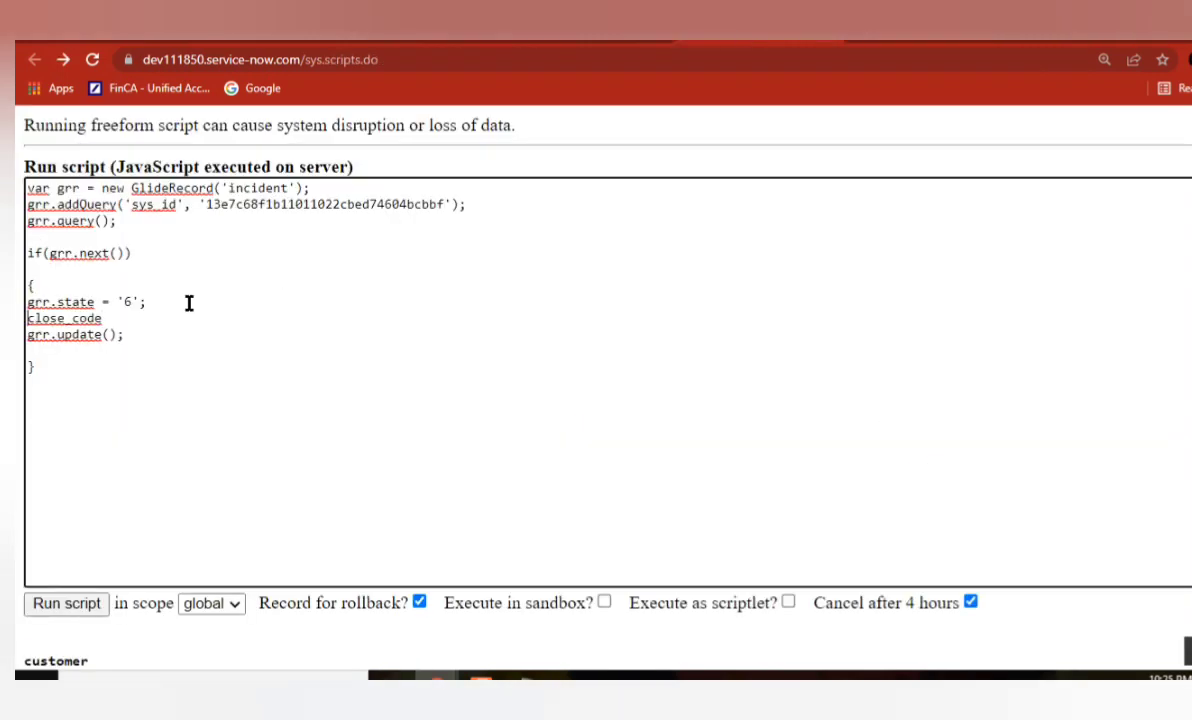
{"action": "type", "text": "grr."}
{"action": "key", "text": "End"}
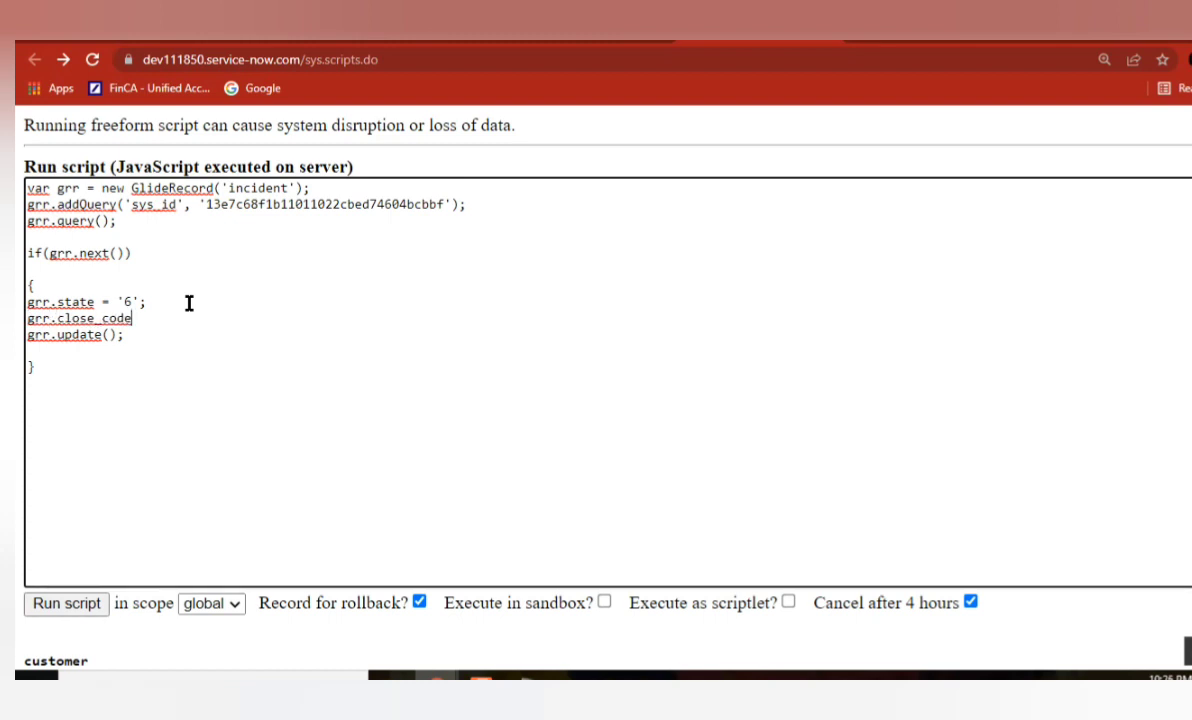
Assign the text "closing incident from background script" to grr.close_code and add an empty line below it.
{"action": "type", "text": "= '"}
{"action": "type", "text": "clou"}
{"action": "key", "text": "BackSpace"}
{"action": "key", "text": "BackSpace"}
{"action": "type", "text": "os"}
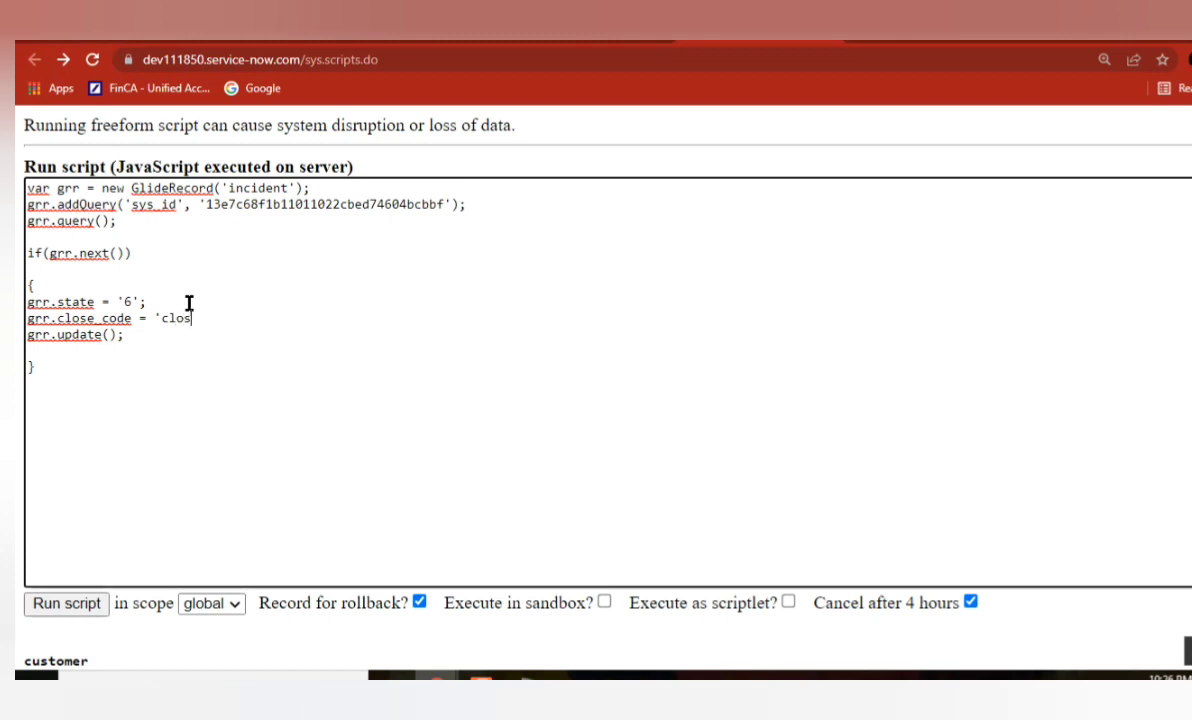
{"action": "type", "text": "ing values"}
{"action": "key", "text": "BackSpace"}
{"action": "key", "text": "BackSpace"}
{"action": "key", "text": "BackSpace"}
{"action": "key", "text": "BackSpace"}
{"action": "key", "text": "BackSpace"}
{"action": "key", "text": "BackSpace"}
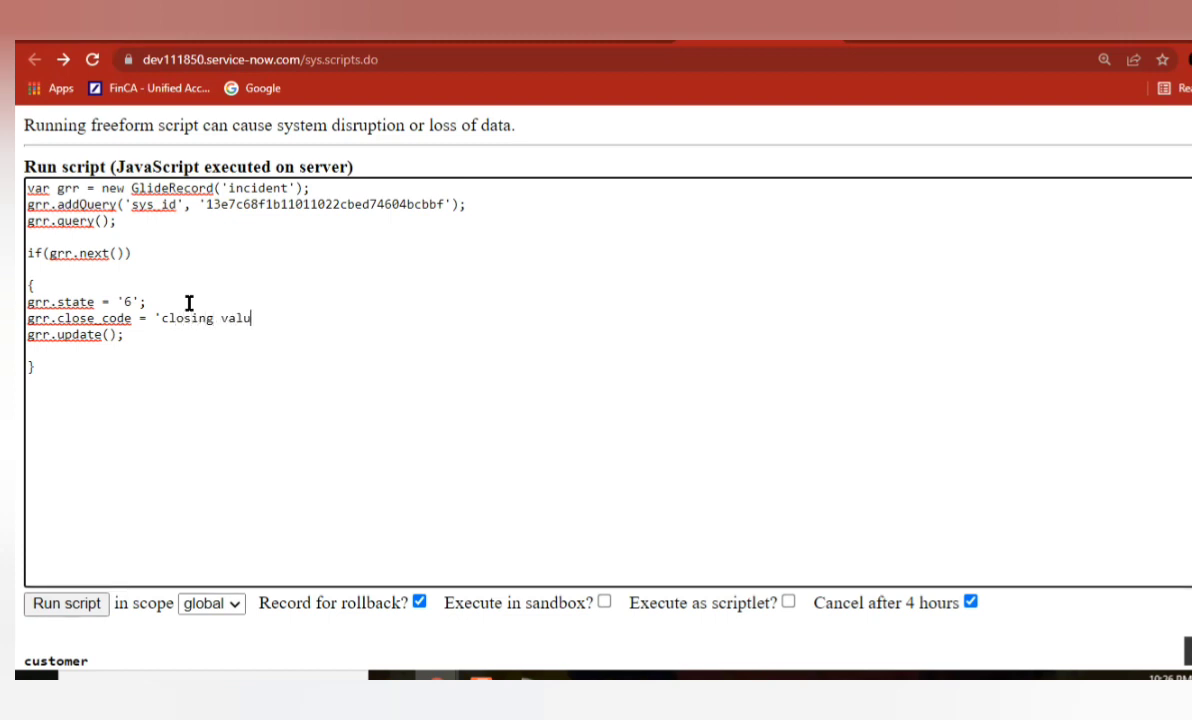
{"action": "type", "text": "incident"}
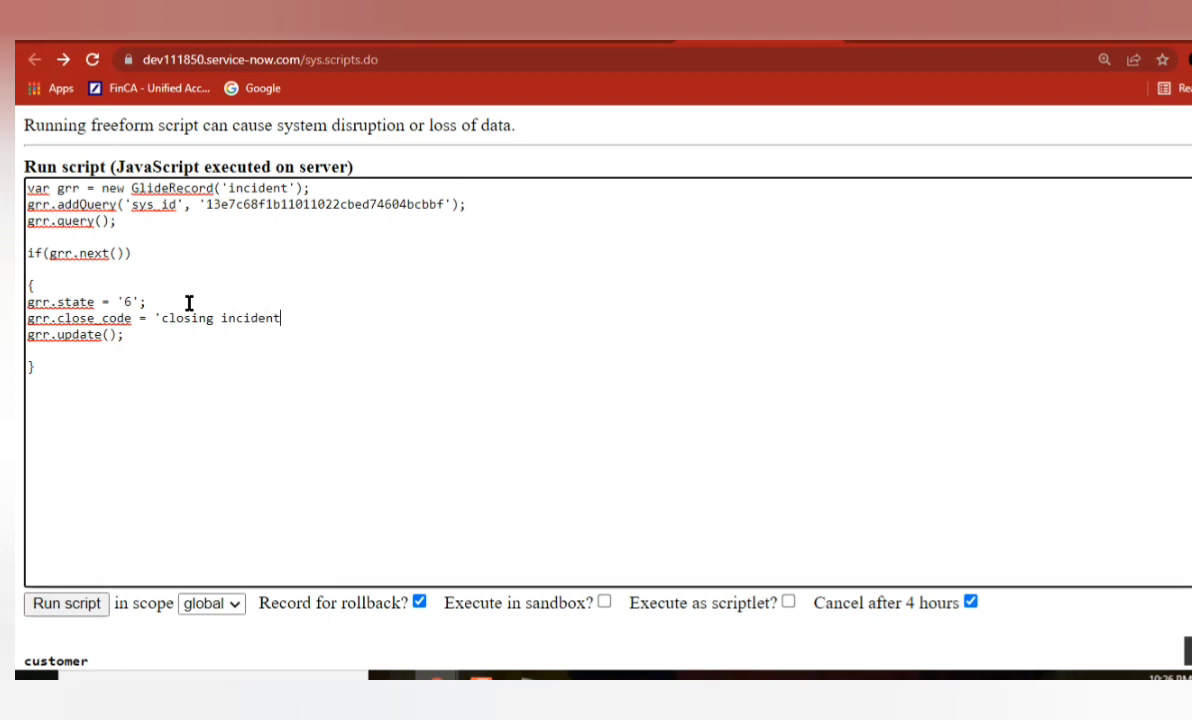
{"action": "type", "text": " from bac"}
{"action": "type", "text": "kgr"}
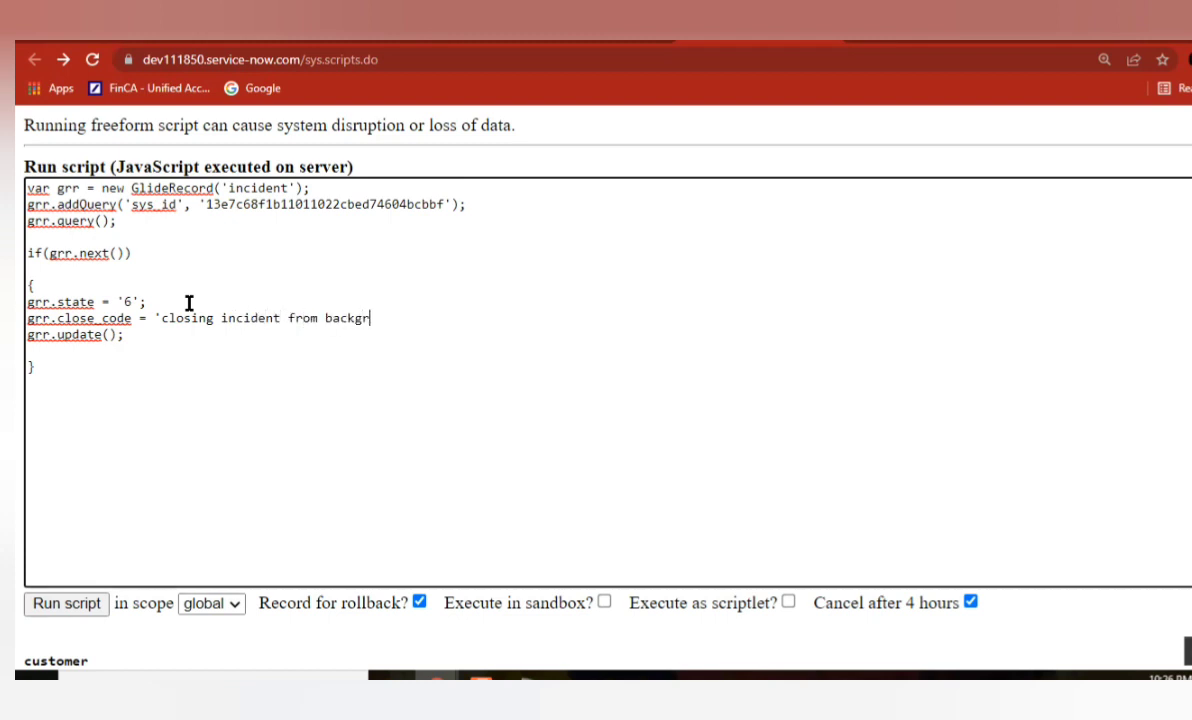
{"action": "type", "text": "ound script\";"}
{"action": "key", "text": "Return"}
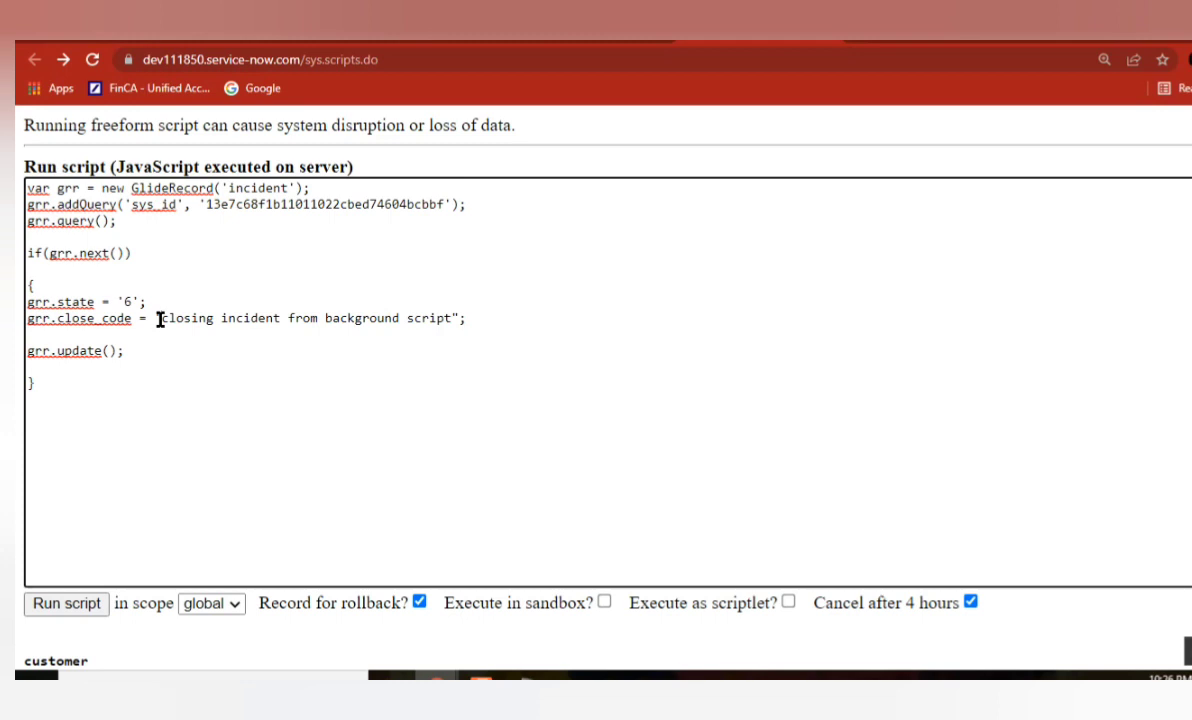
Copy the close_notes field name from the data policy rules and add grr.close_notes on the line below the close_code assignment.
{"action": "left_click", "coordinate": [486, 323]}
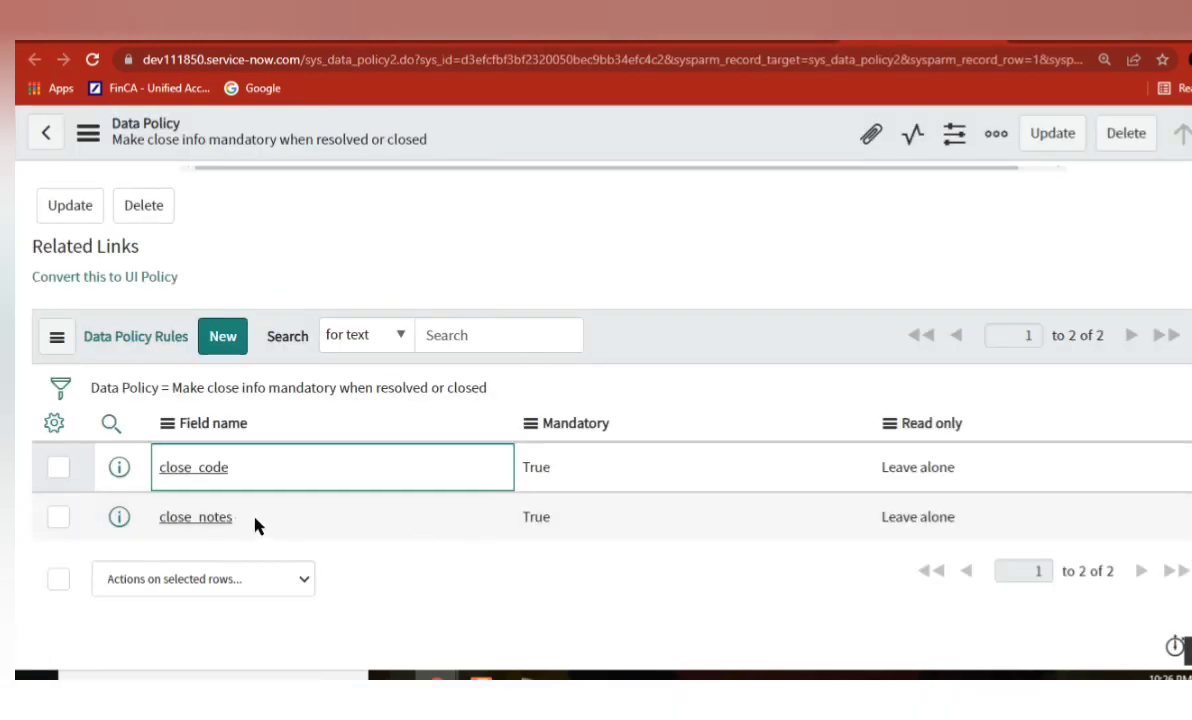
{"action": "left_click_drag", "start_coordinate": [255, 525], "coordinate": [165, 518]}
{"action": "key", "text": "ctrl+c"}
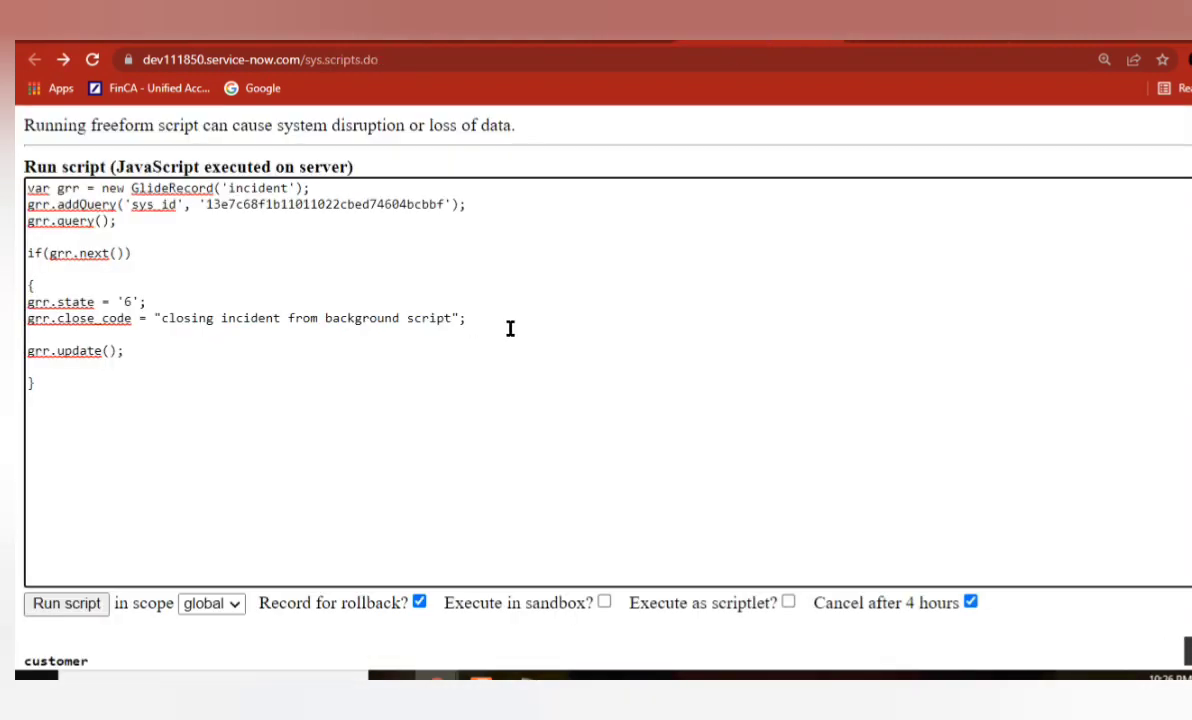
{"action": "type", "text": "grr."}
{"action": "key", "text": "ctrl+v"}
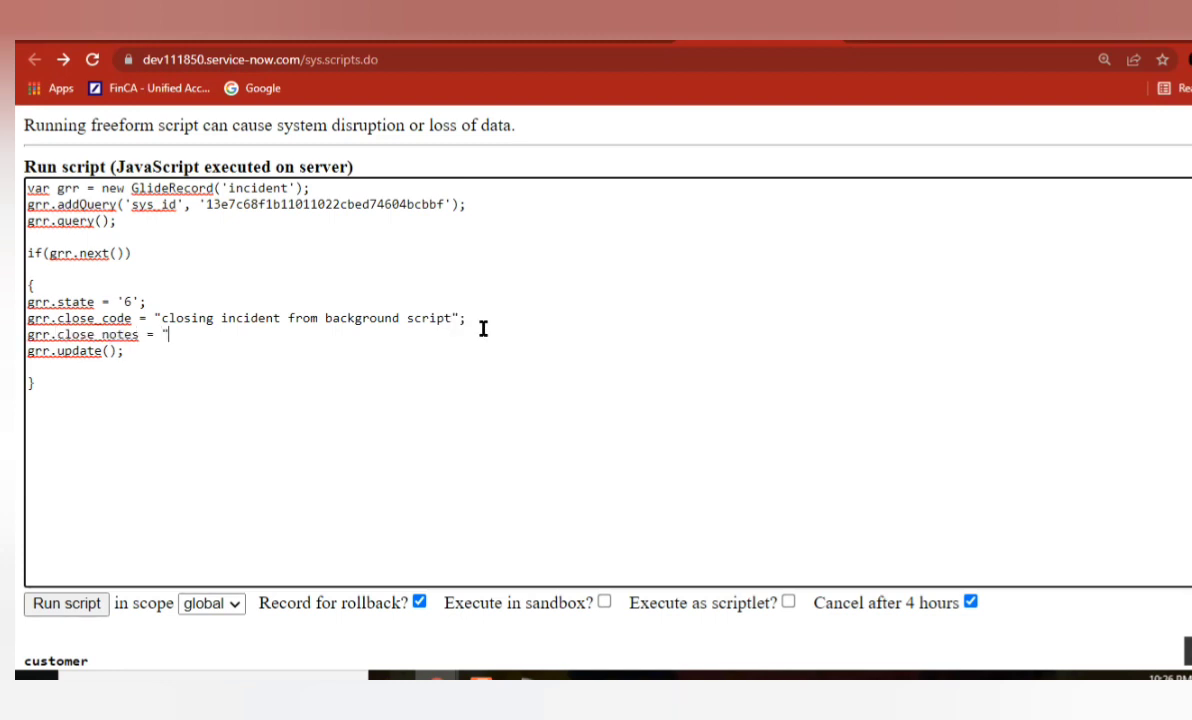
Assign "closing _notes incident from background script" to grr.close_notes, reusing the text of the close_code line.
{"action": "left_click_drag", "start_coordinate": [481, 318], "coordinate": [161, 319]}
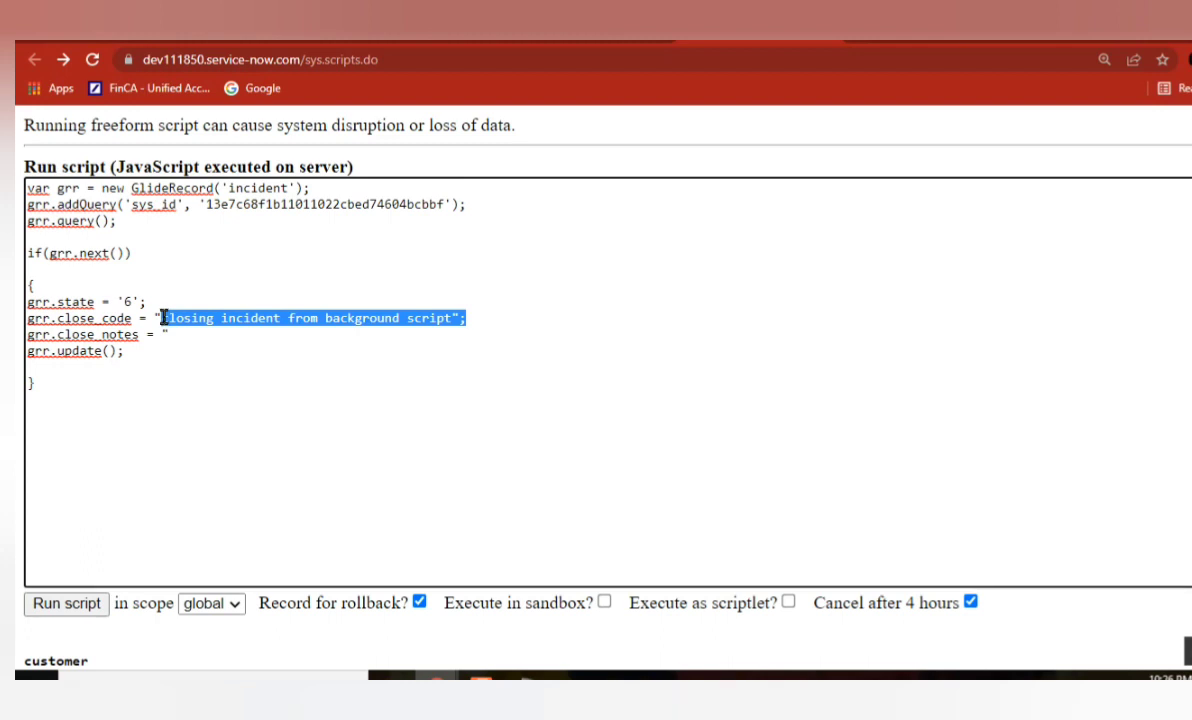
{"action": "key", "text": "ctrl+c"}
{"action": "left_click", "coordinate": [202, 336]}
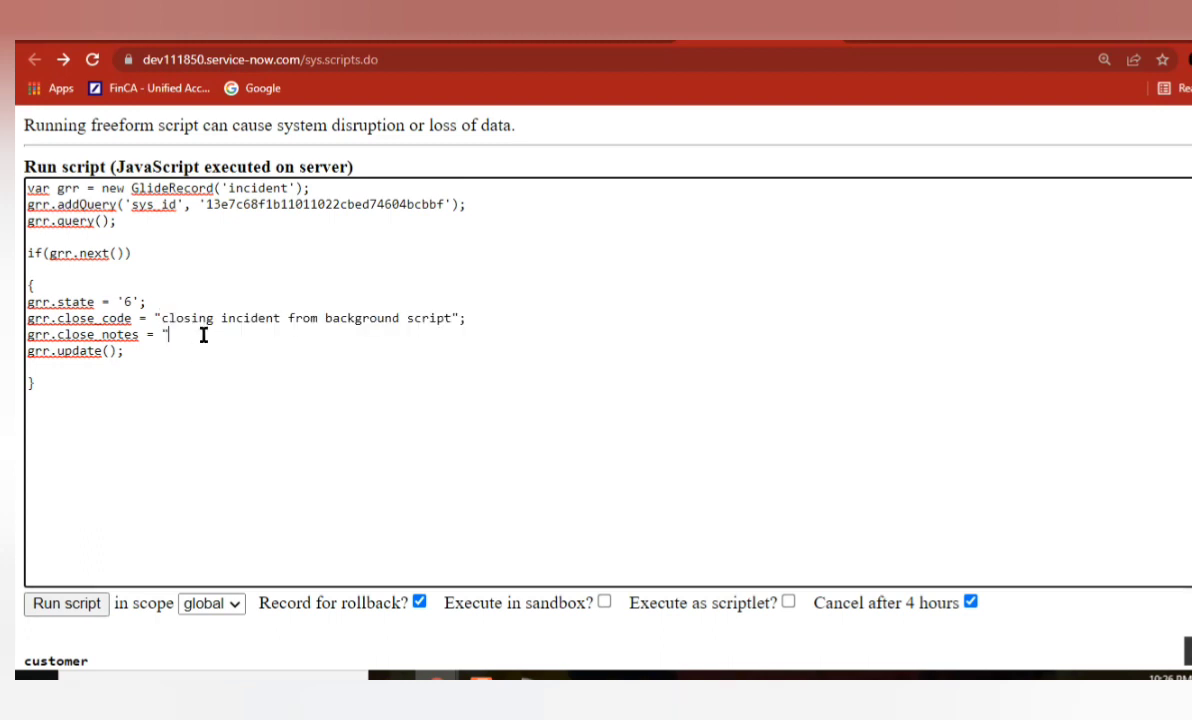
{"action": "key", "text": "ctrl+v"}
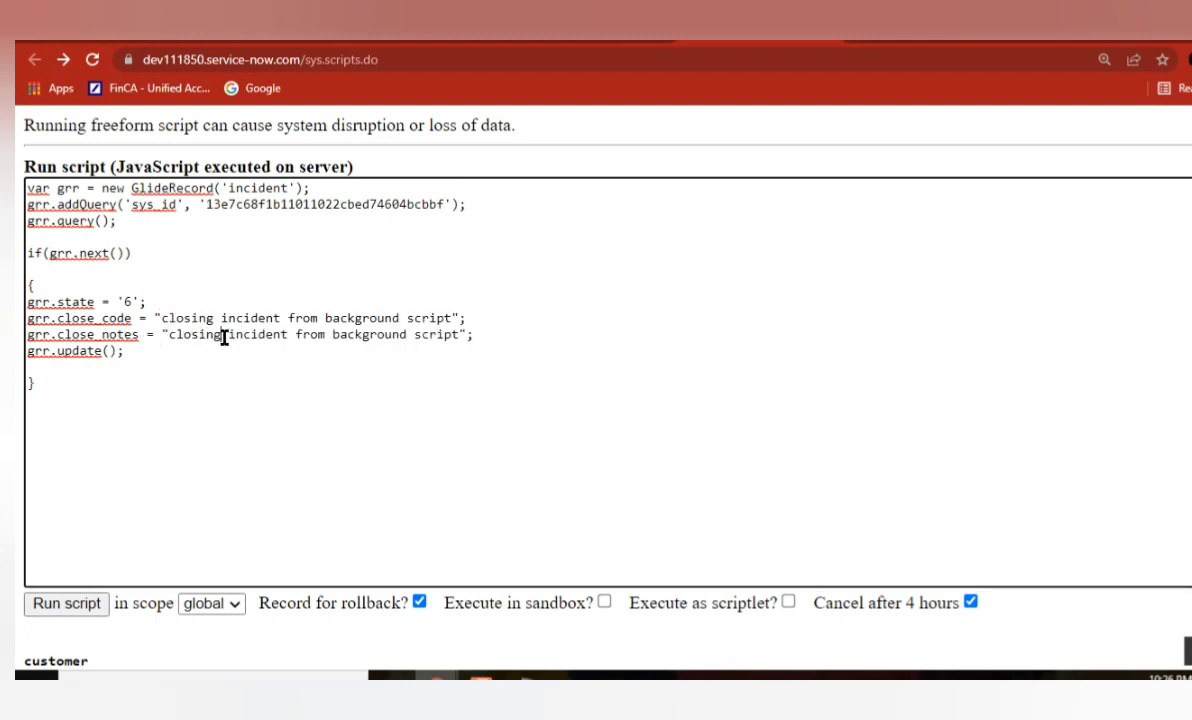
{"action": "left_click", "coordinate": [222, 336]}
{"action": "type", "text": "- no"}
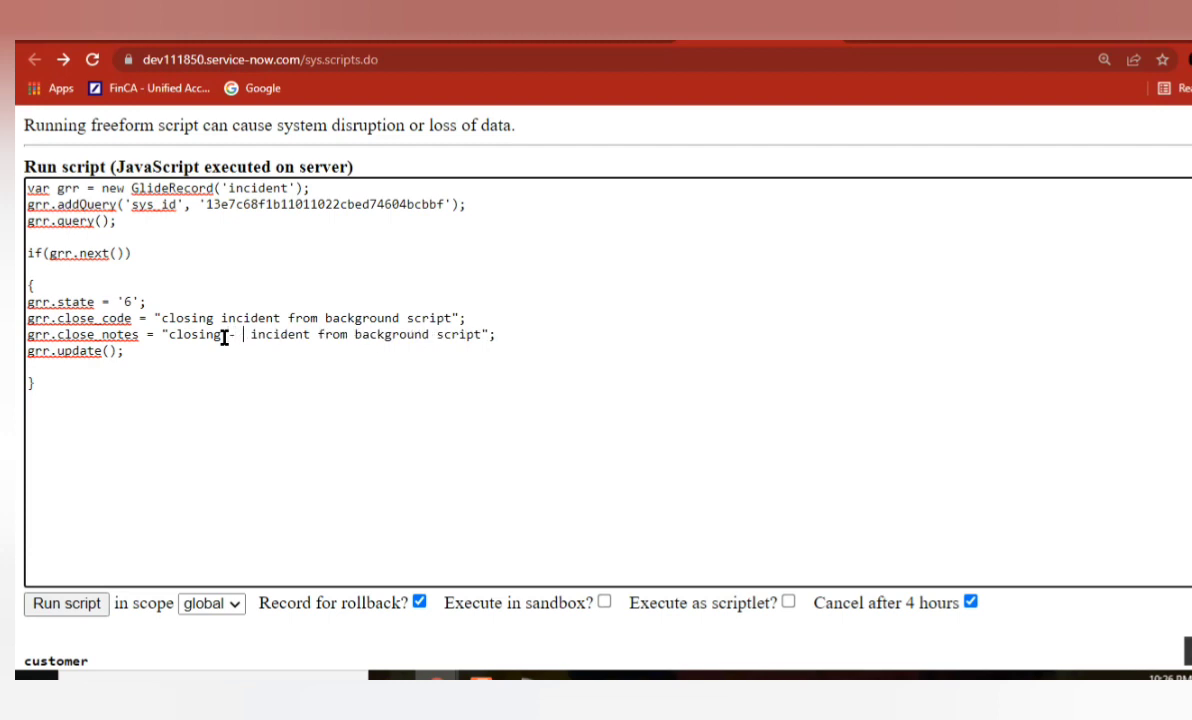
{"action": "type", "text": "tes"}
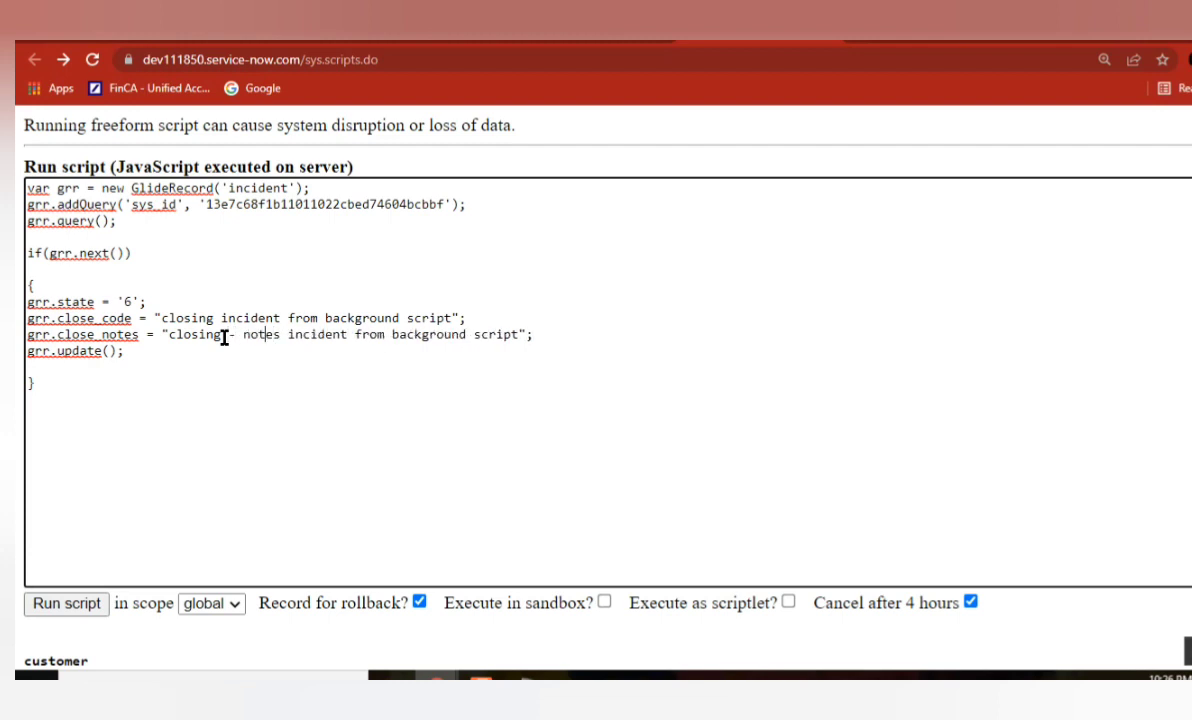
{"action": "key", "text": "BackSpace"}
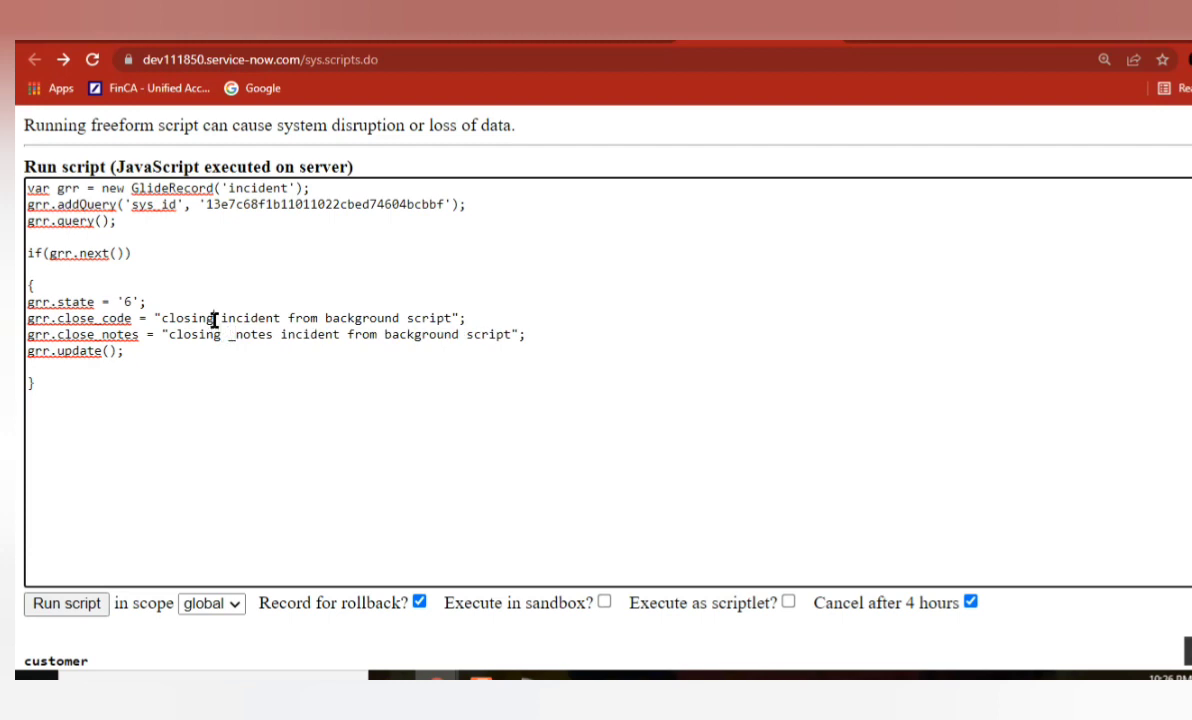
Change the close_code text to "closing_code incident from background script".
{"action": "left_click", "coordinate": [216, 318]}
{"action": "type", "text": "_code"}
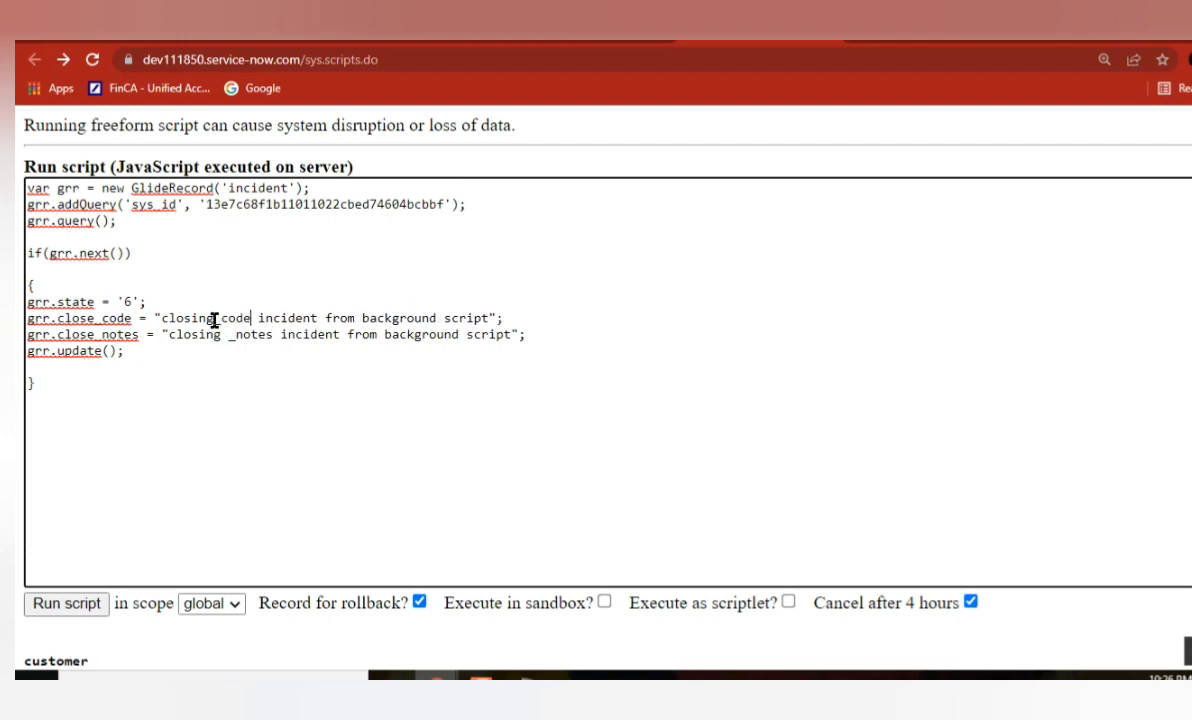
{"action": "double_click", "coordinate": [93, 318]}
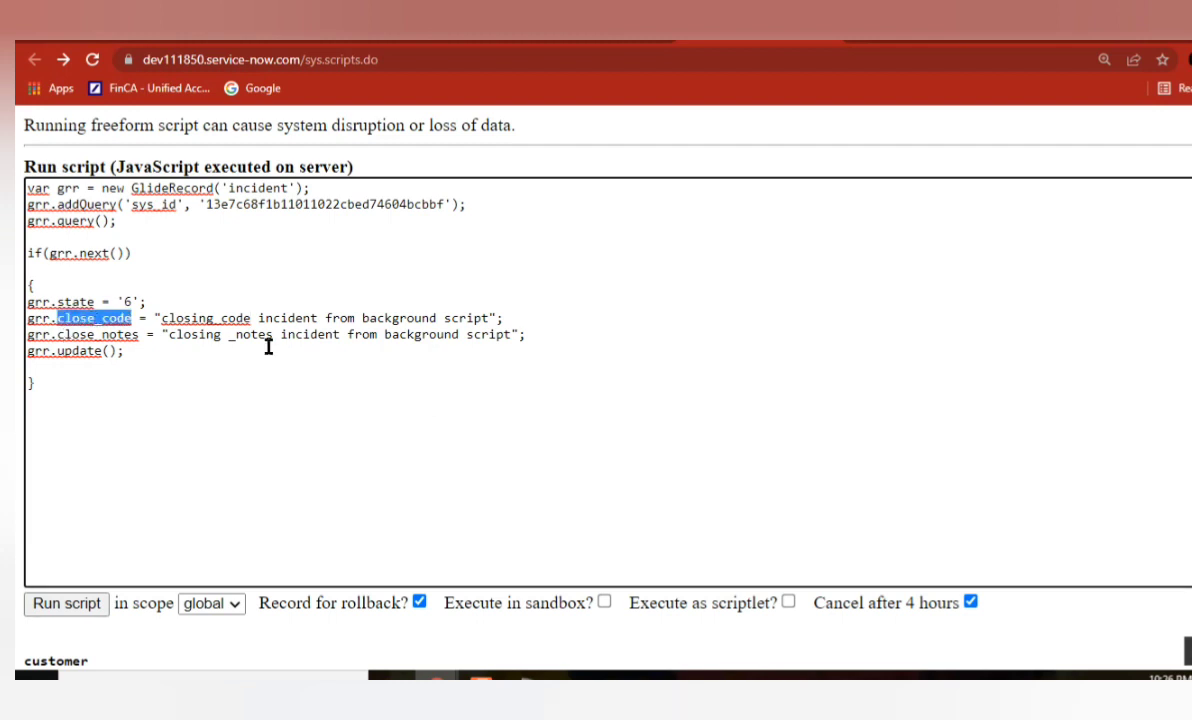
Select the quoted close_code value in the script and inspect the configured choices for the Resolution code field of incident INC0010103.
{"action": "left_click", "coordinate": [498, 318]}
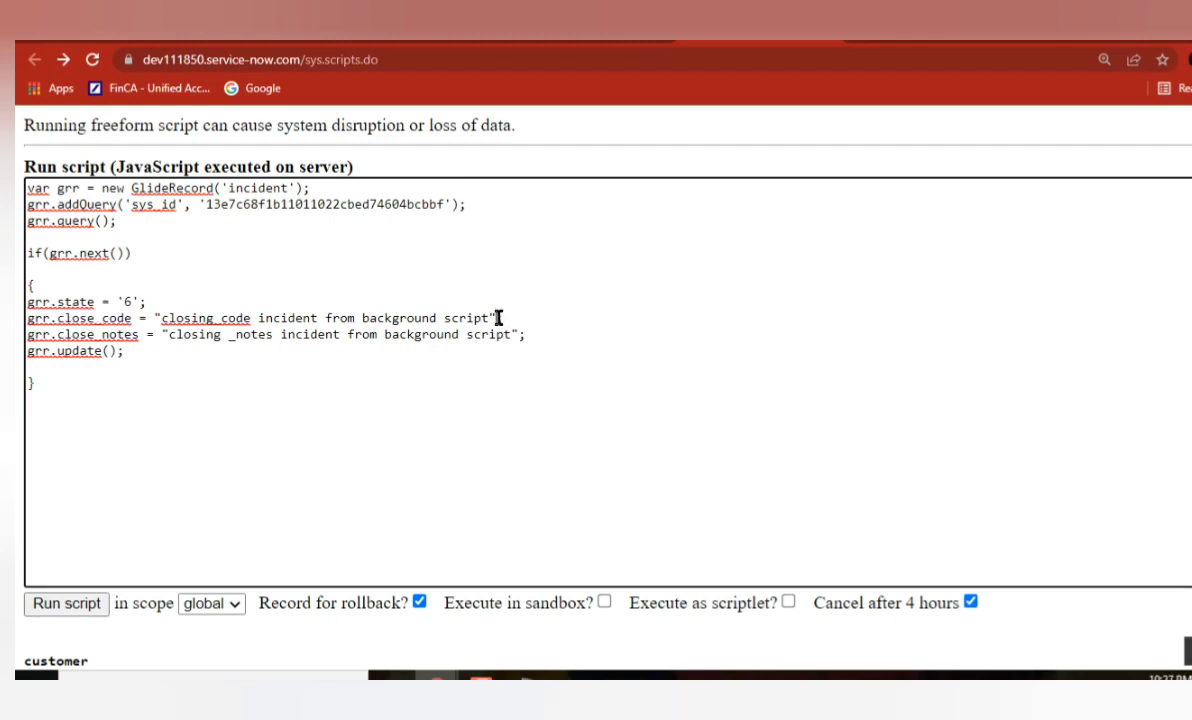
{"action": "left_click", "coordinate": [155, 318], "text": "shift"}
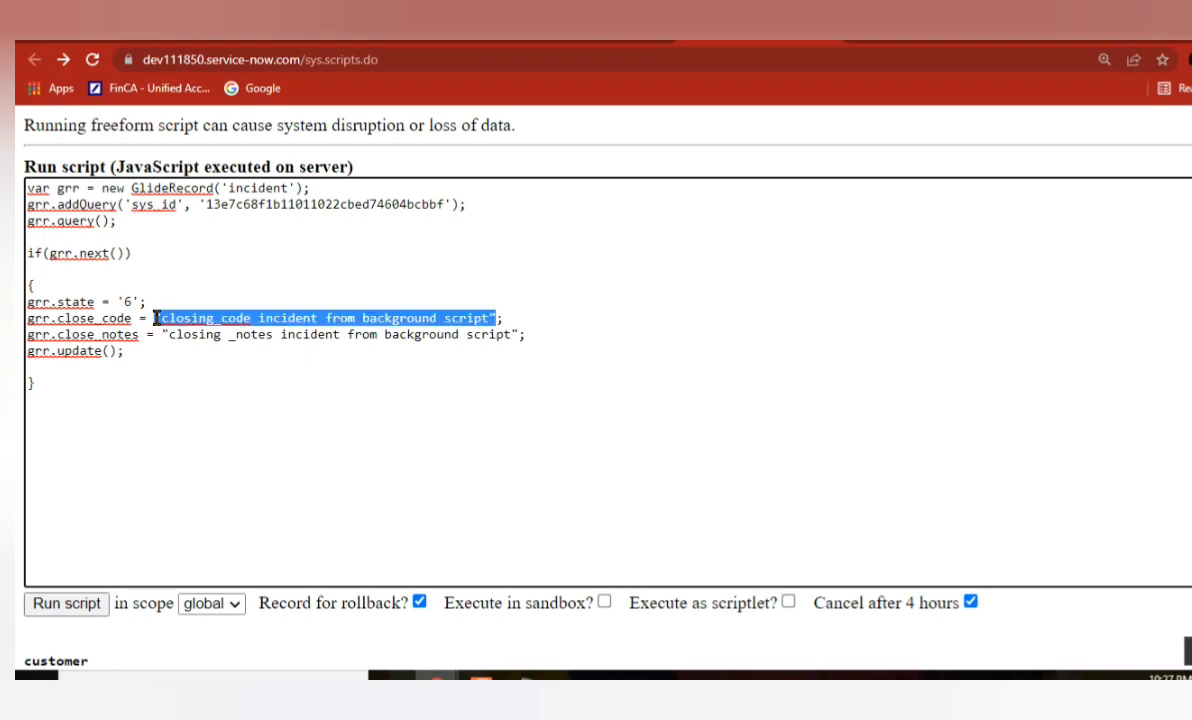
{"action": "left_click", "coordinate": [543, 38]}
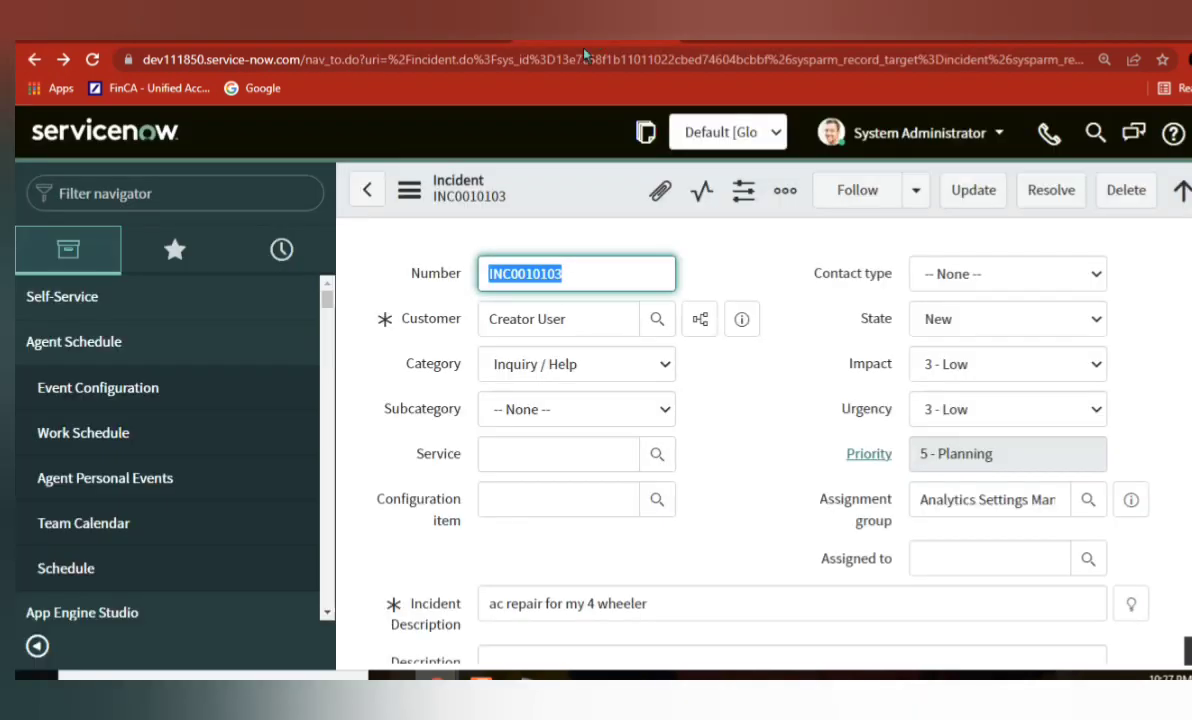
{"action": "scroll", "coordinate": [760, 420], "scroll_direction": "down", "scroll_amount": 10}
{"action": "scroll", "coordinate": [567, 399], "scroll_direction": "down", "scroll_amount": 2}
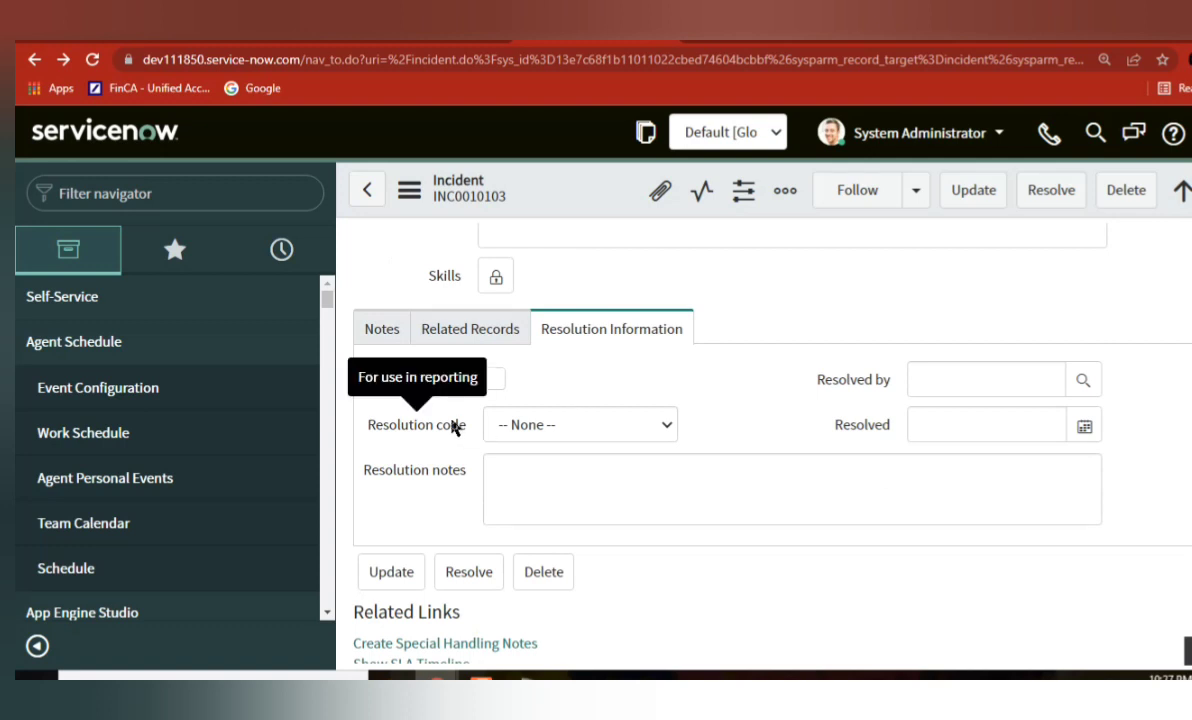
{"action": "right_click", "coordinate": [453, 426]}
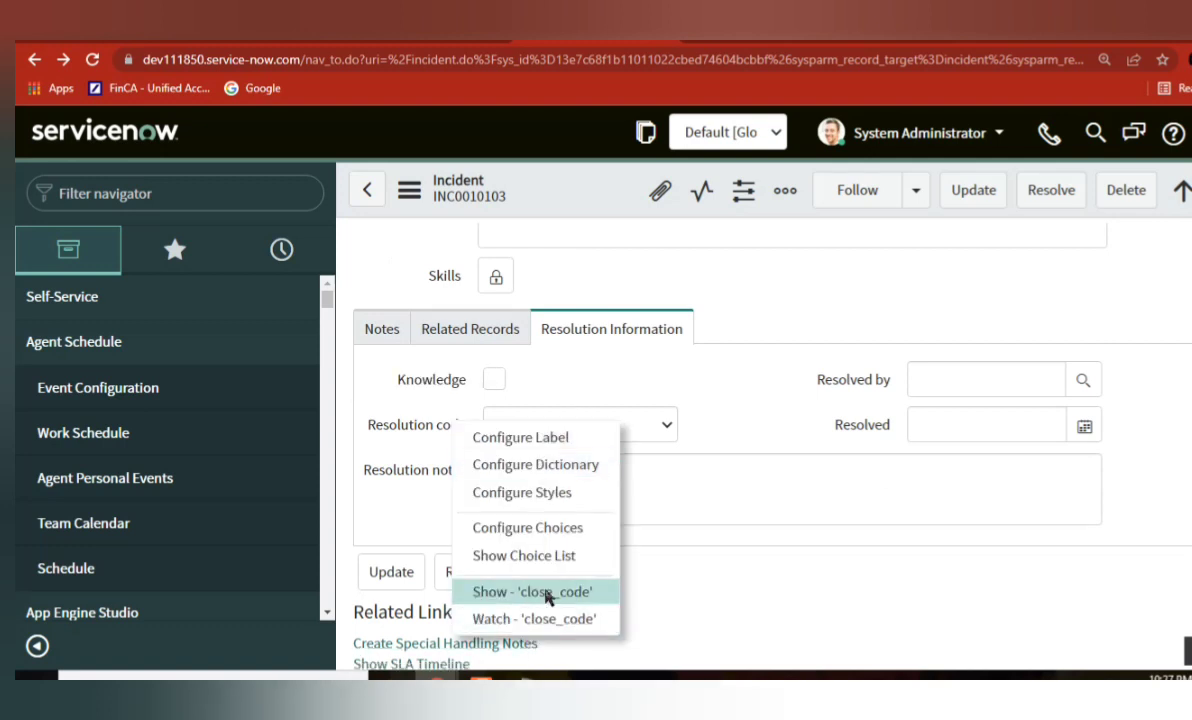
{"action": "left_click", "coordinate": [560, 528]}
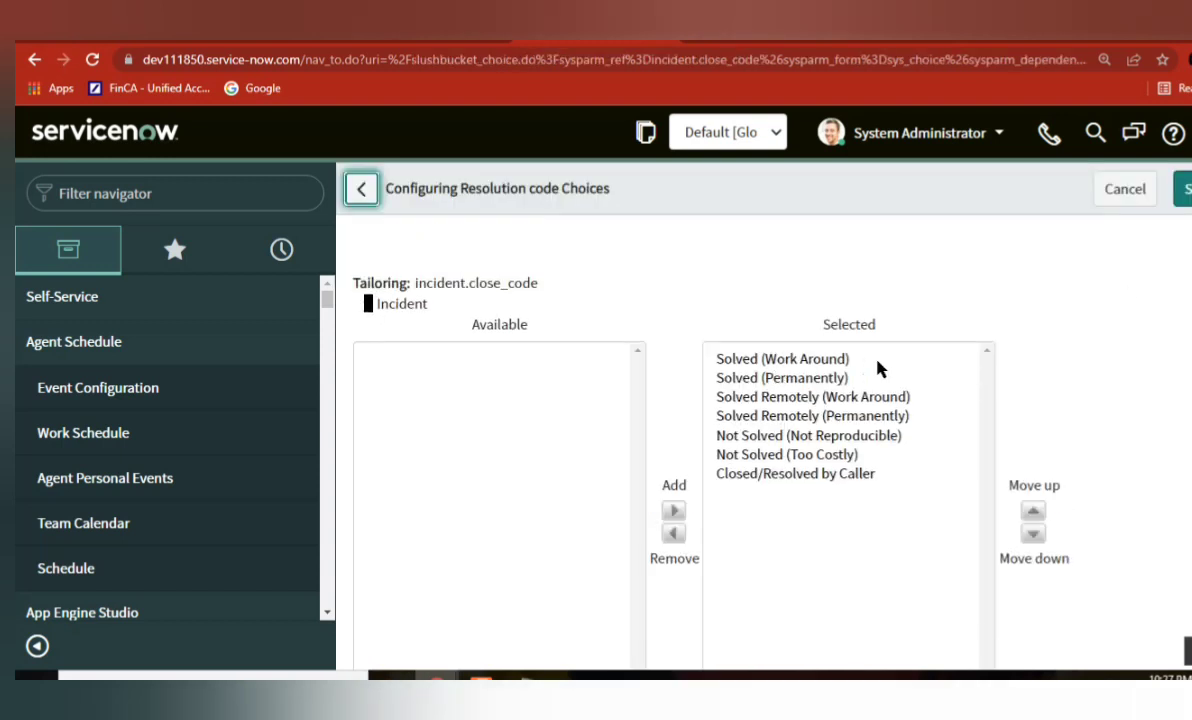
{"action": "left_click", "coordinate": [32, 60]}
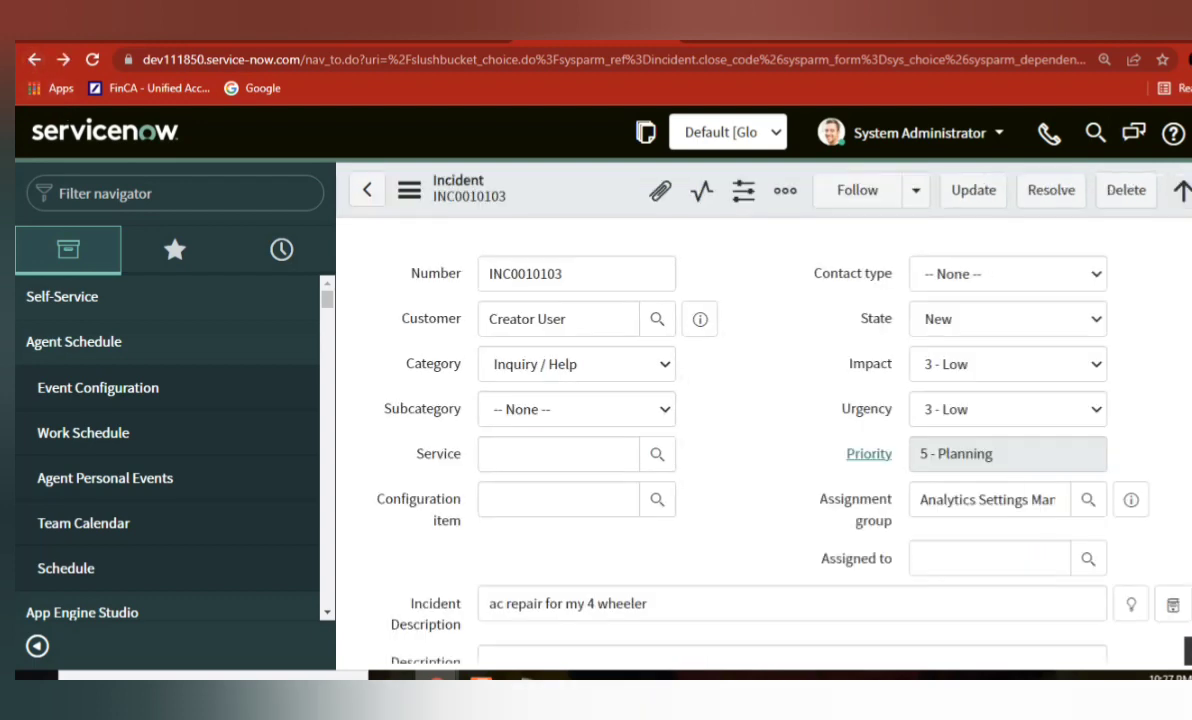
Show the Resolution code field's choice list and copy the value successful from the first change_request row.
{"action": "scroll", "coordinate": [565, 412], "scroll_direction": "down", "scroll_amount": 1}
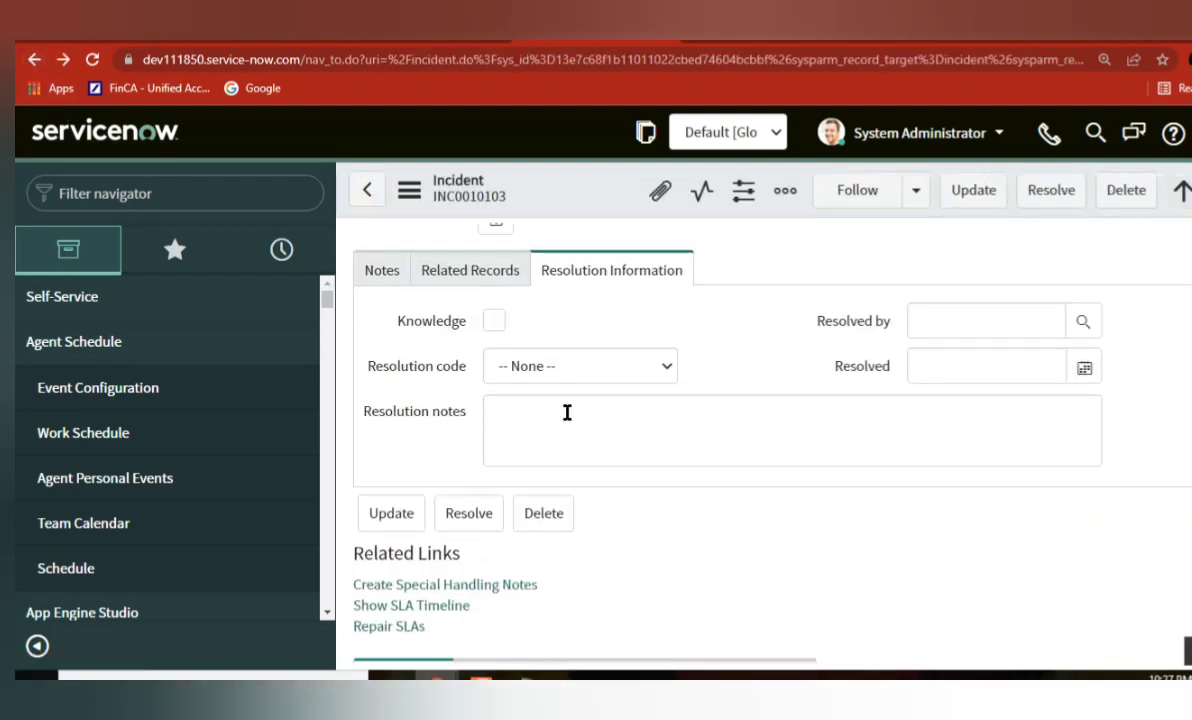
{"action": "right_click", "coordinate": [413, 371]}
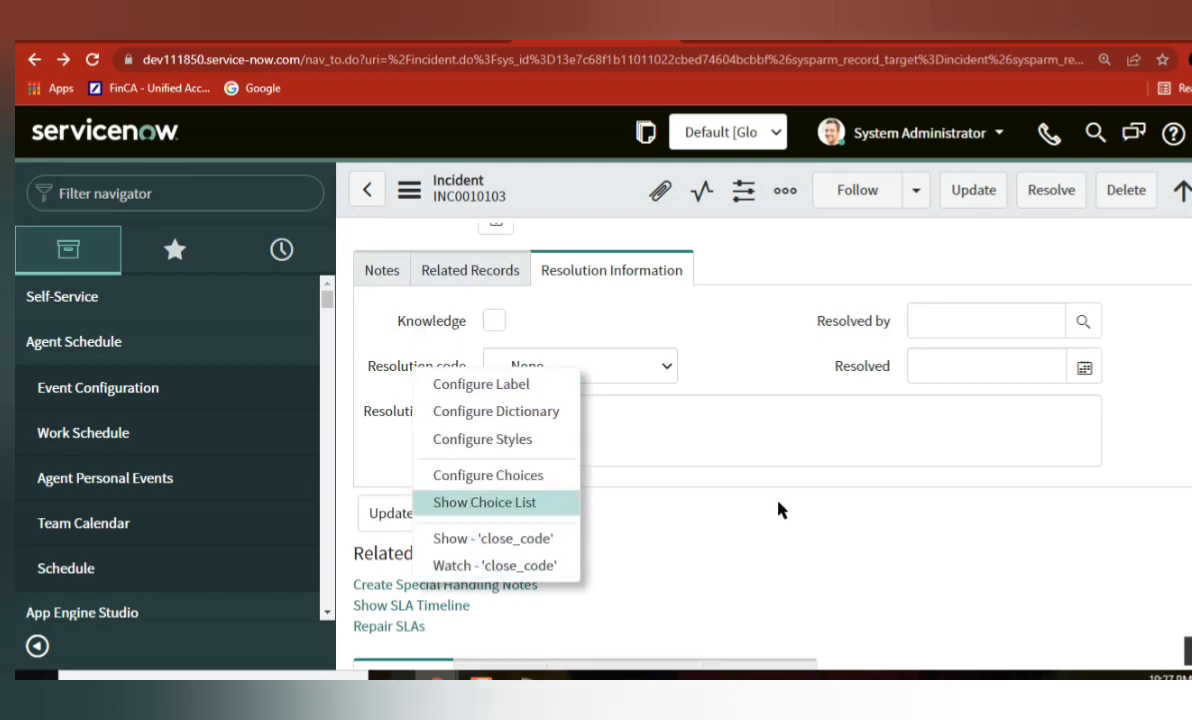
{"action": "key", "text": "Return"}
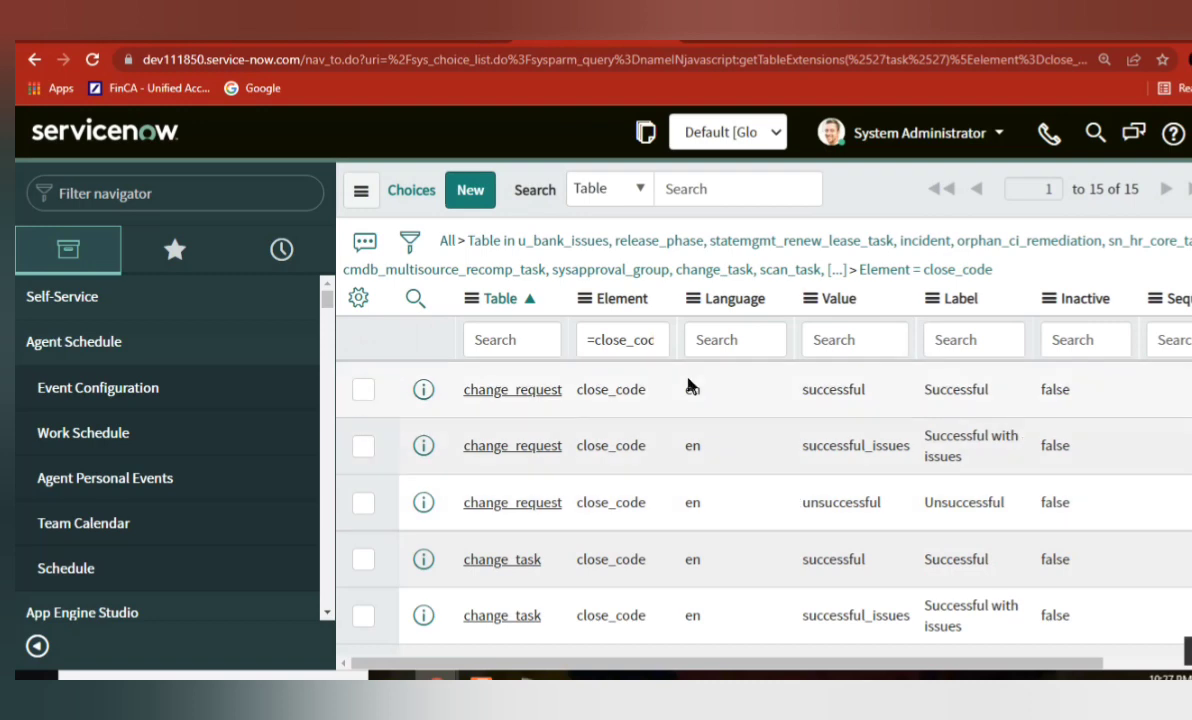
{"action": "double_click", "coordinate": [805, 393]}
{"action": "key", "text": "ctrl+c"}
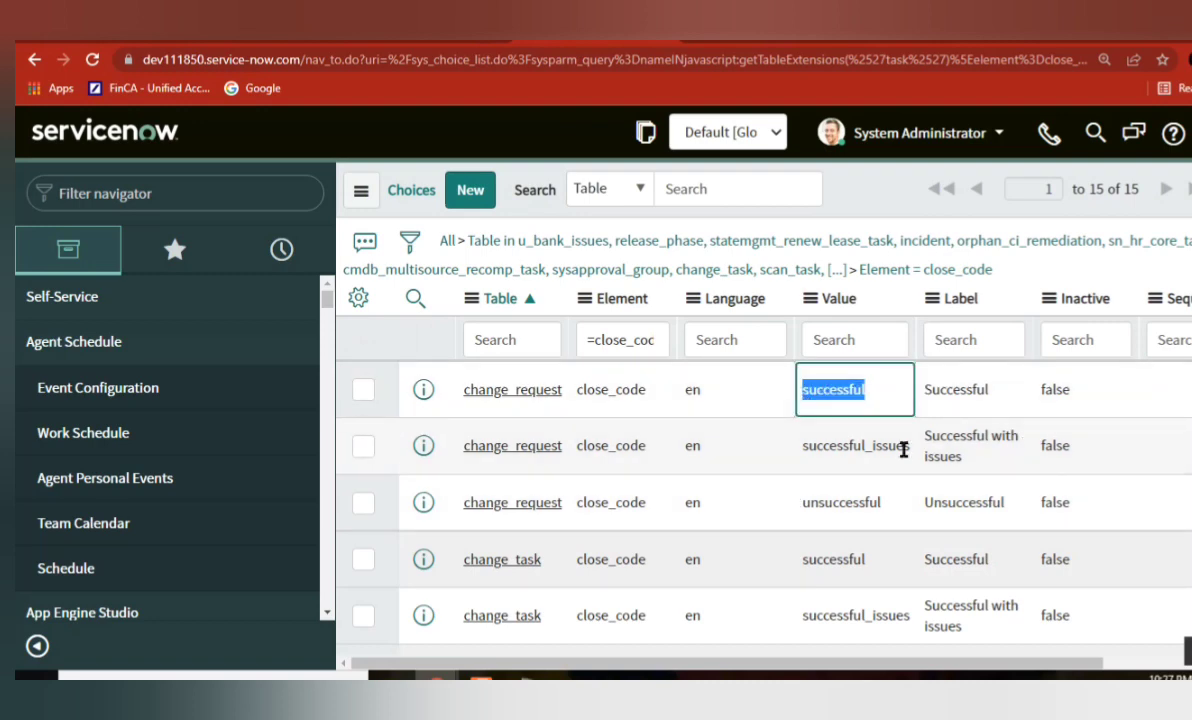
Replace the selected close_code text in the background script with 'successful'.
{"action": "key", "text": "ctrl+Tab"}
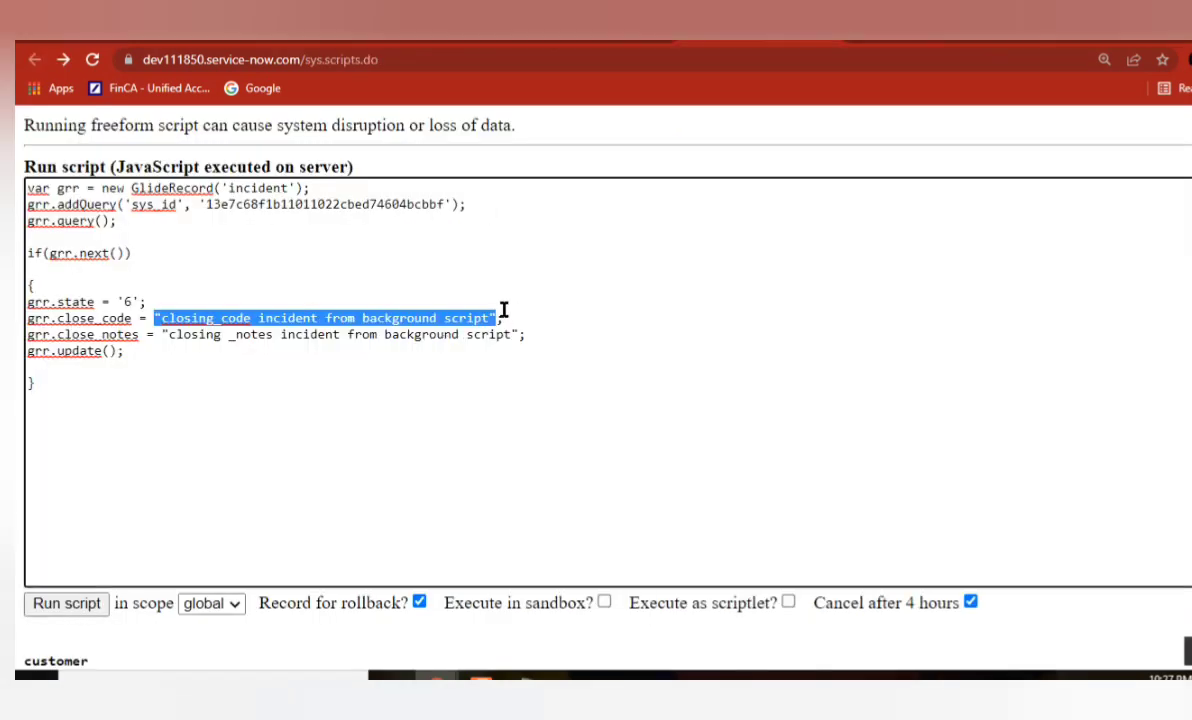
{"action": "key", "text": "BackSpace"}
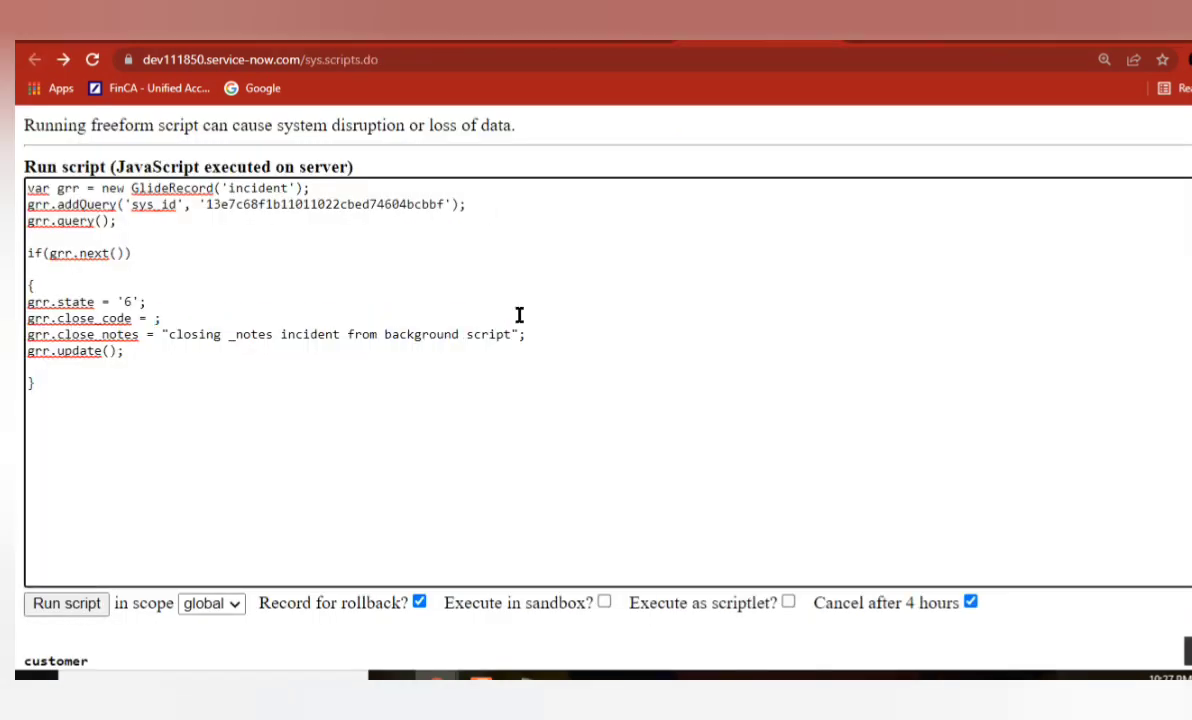
{"action": "type", "text": "'"}
{"action": "key", "text": "ctrl+v"}
{"action": "type", "text": "'"}
Review the close_code and close_notes assignments in the background script.
{"action": "double_click", "coordinate": [115, 317]}
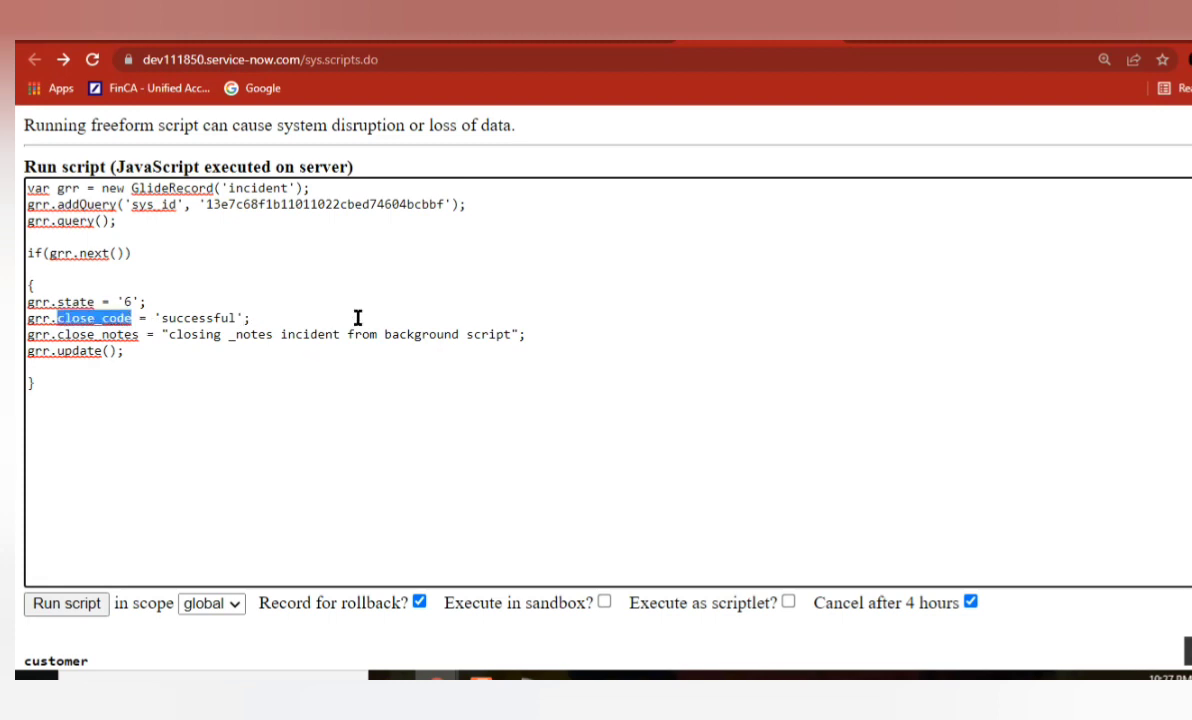
{"action": "left_click", "coordinate": [133, 333]}
{"action": "double_click", "coordinate": [100, 334]}
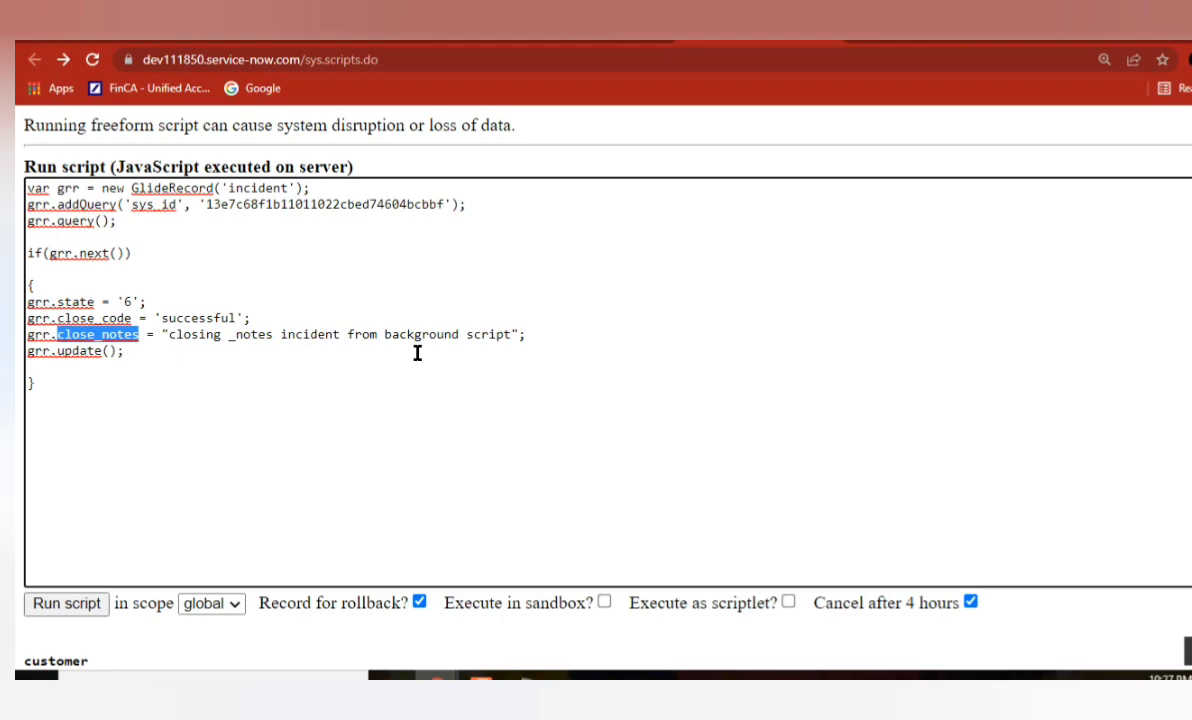
{"action": "double_click", "coordinate": [490, 334]}
Return from the choice list to the resolution fields of incident INC0010103.
{"action": "key", "text": "ctrl+Tab"}
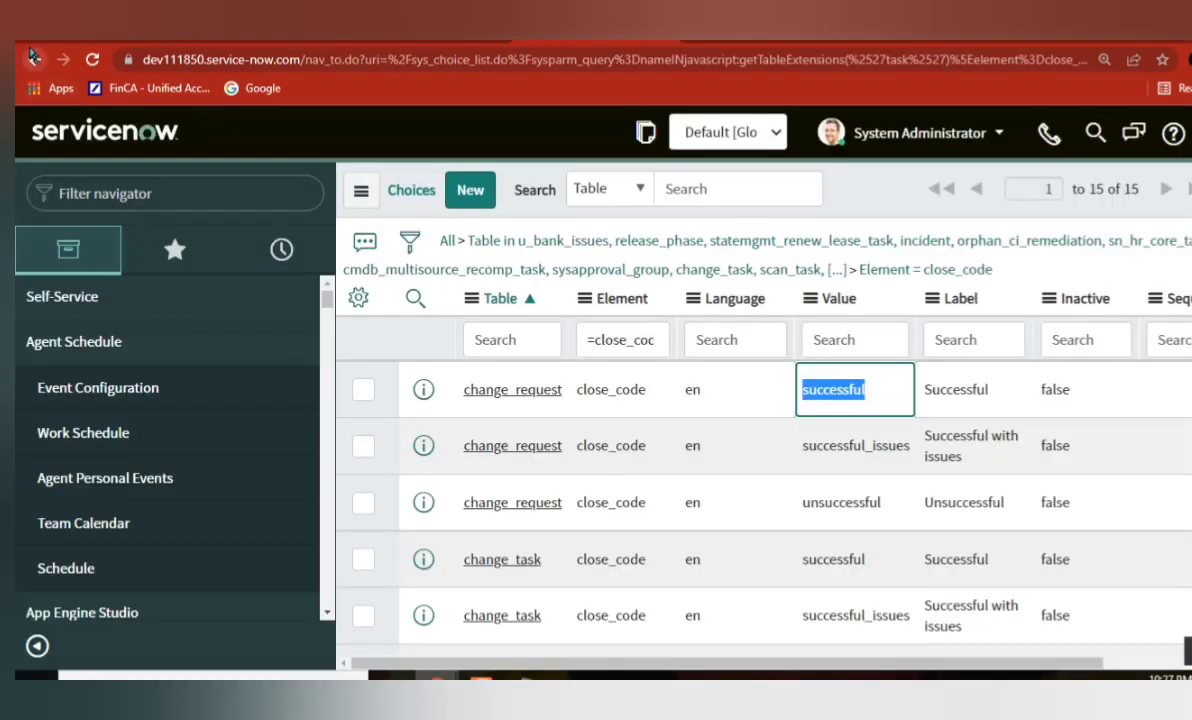
{"action": "key", "text": "alt+Left"}
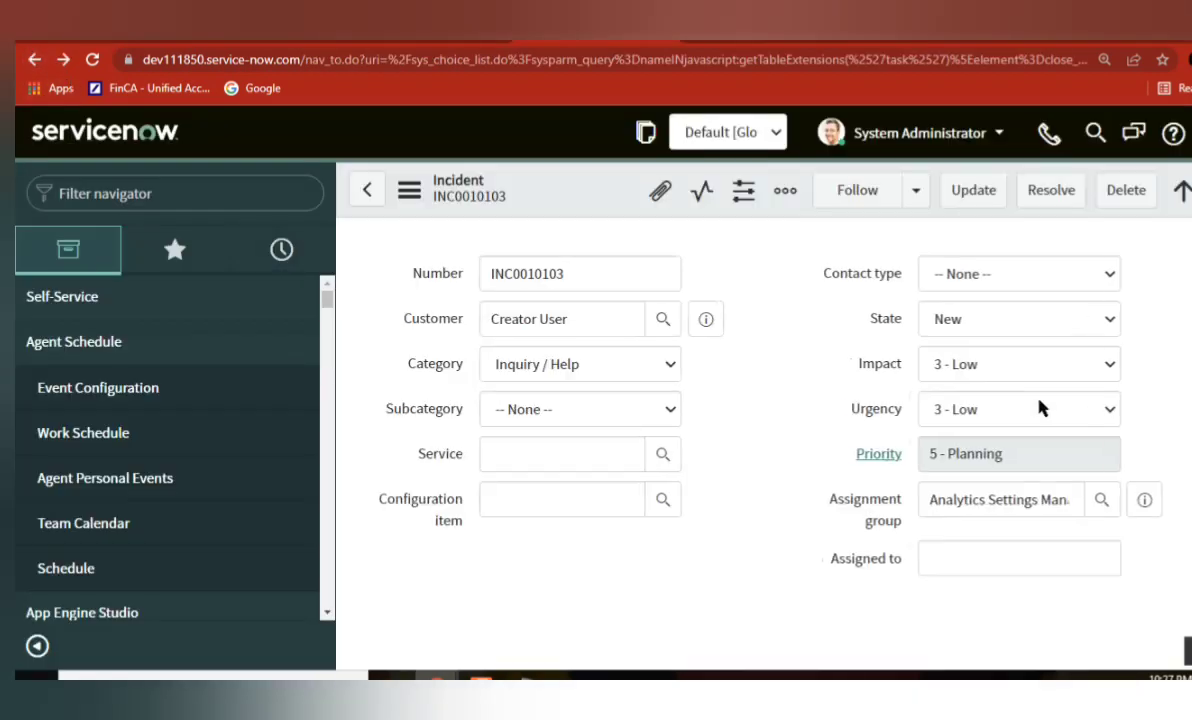
{"action": "scroll", "coordinate": [538, 338], "scroll_direction": "down", "scroll_amount": 10}
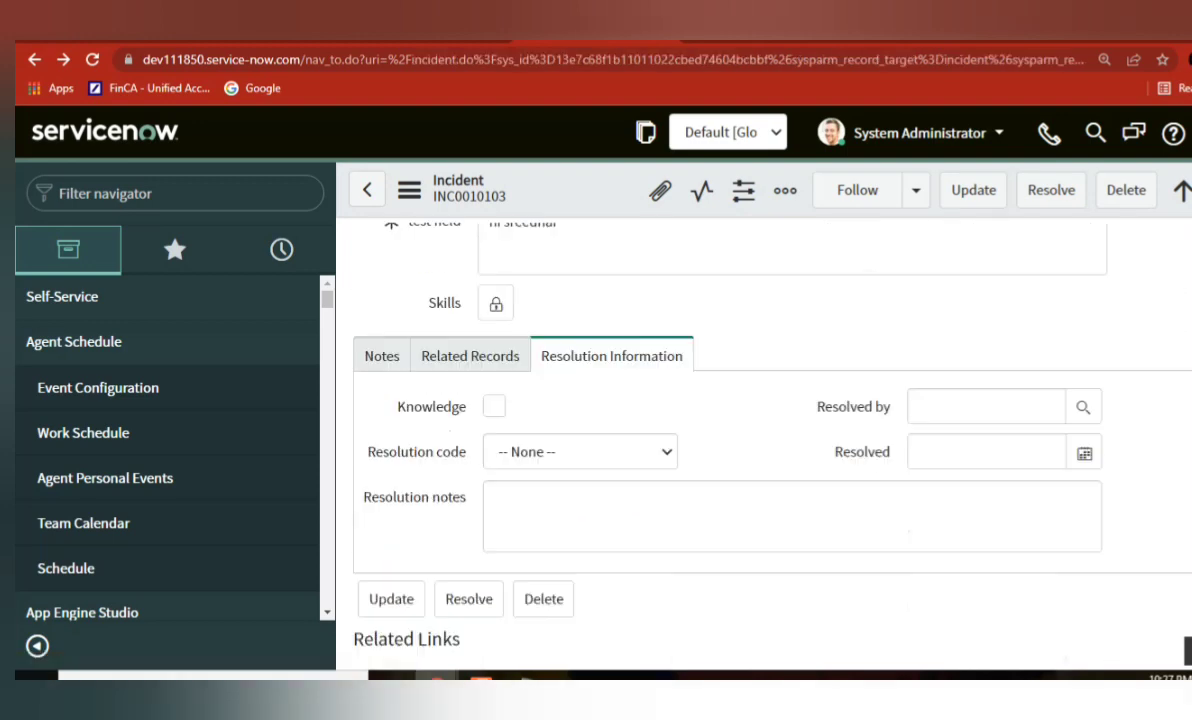
Try Solved (Permanently) as the incident's resolution code, and discard the unsaved change by reloading the page.
{"action": "left_click", "coordinate": [538, 338]}
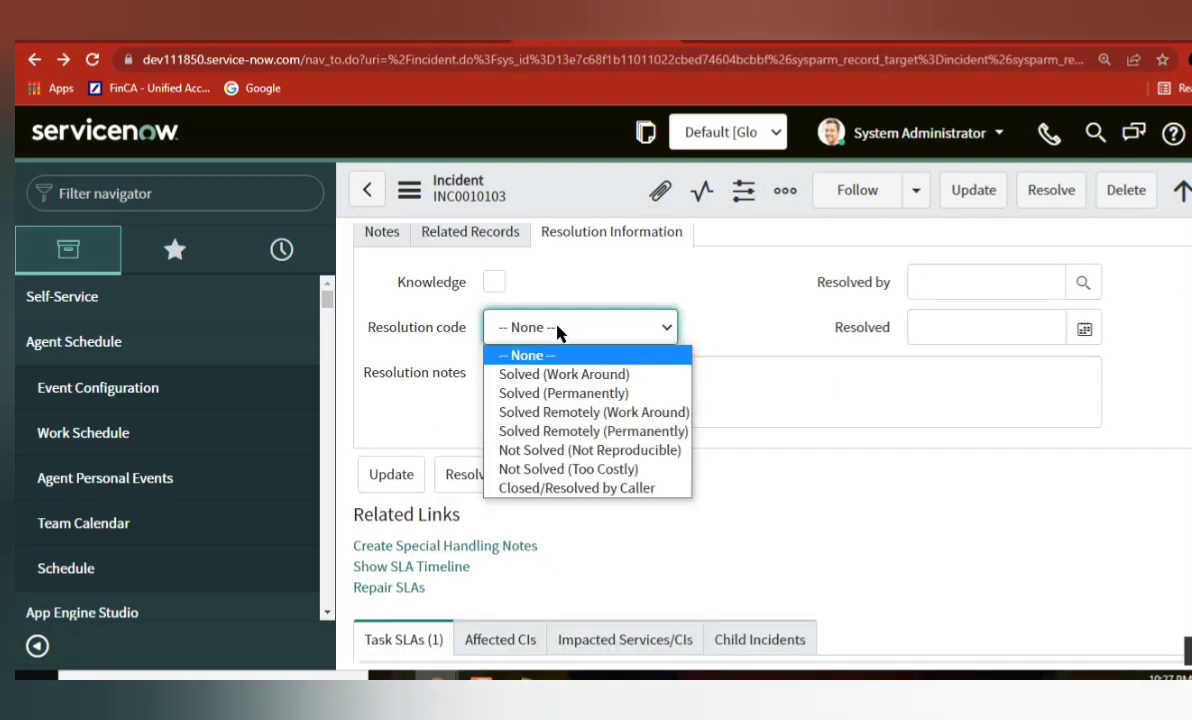
{"action": "left_click", "coordinate": [568, 403]}
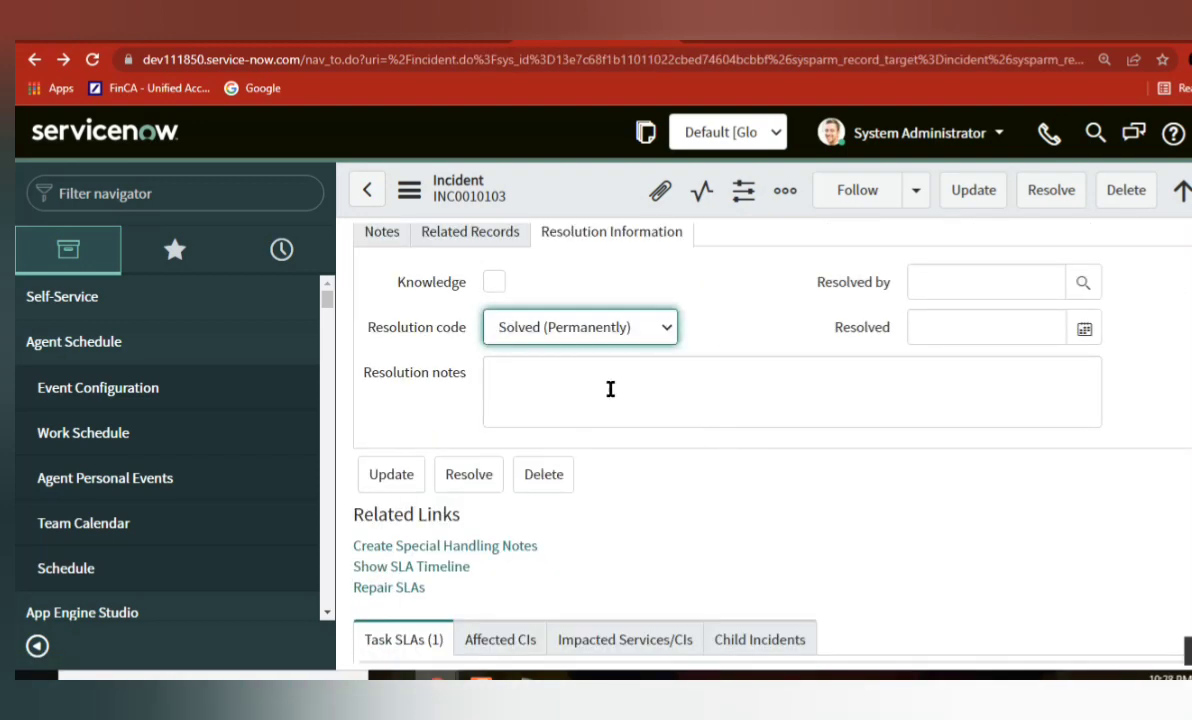
{"action": "left_click", "coordinate": [609, 391]}
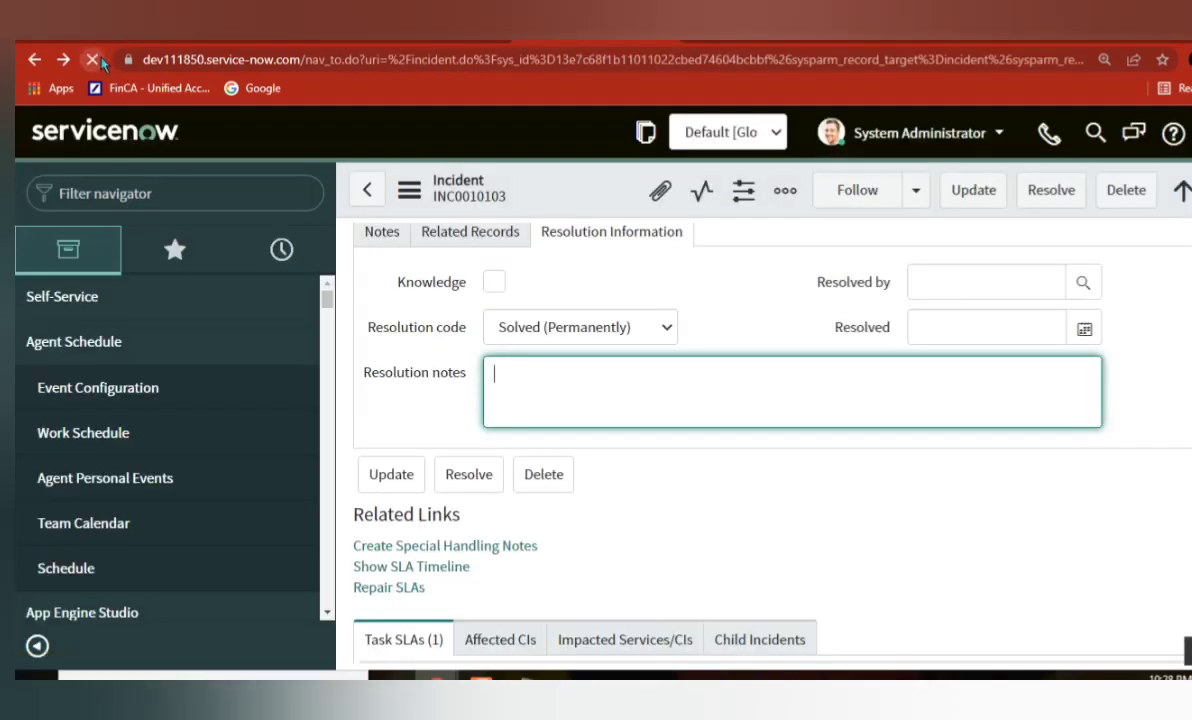
{"action": "left_click", "coordinate": [92, 59]}
Reduce the browser zoom to 100% on the incident page.
{"action": "left_click", "coordinate": [716, 161]}
{"action": "left_click", "coordinate": [1188, 59]}
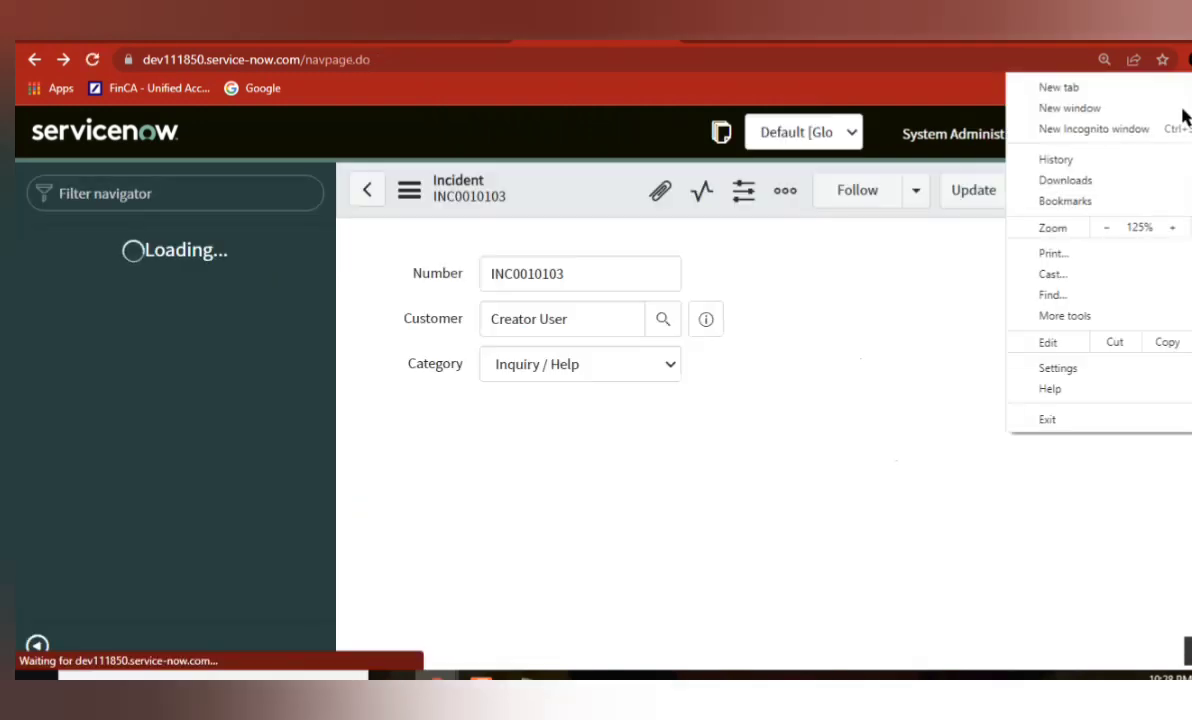
{"action": "left_click", "coordinate": [1107, 229]}
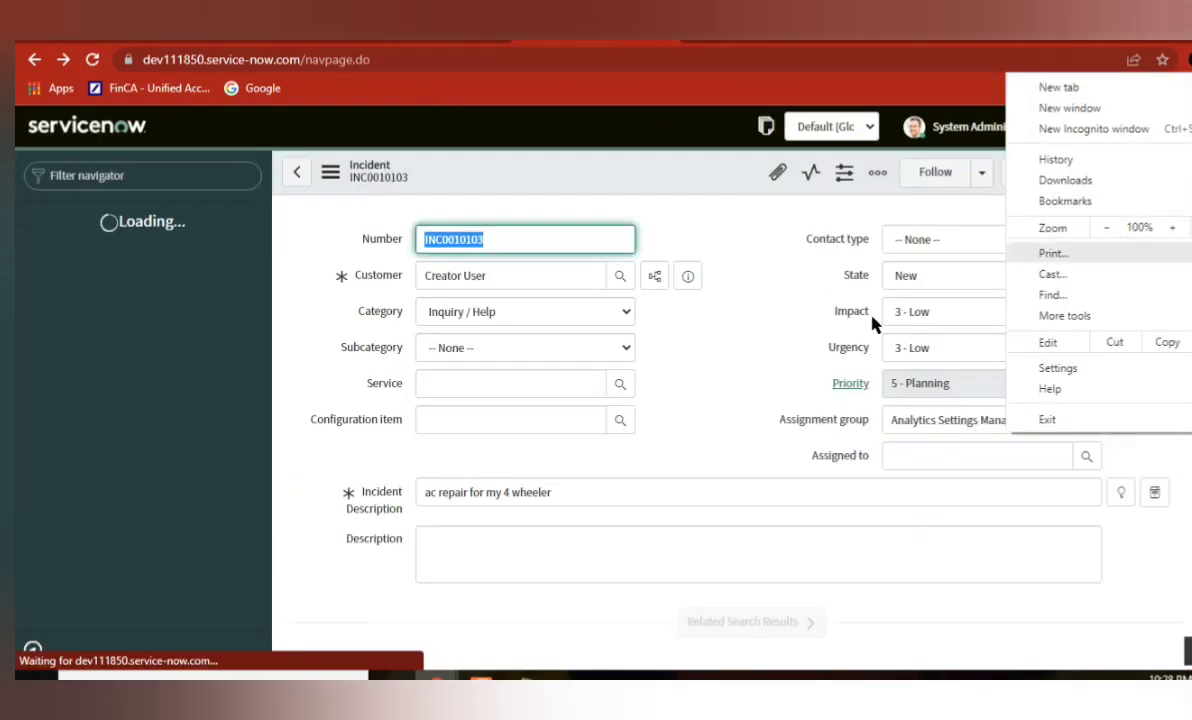
{"action": "left_click", "coordinate": [740, 311]}
{"action": "scroll", "coordinate": [690, 400], "scroll_direction": "down", "scroll_amount": 5}
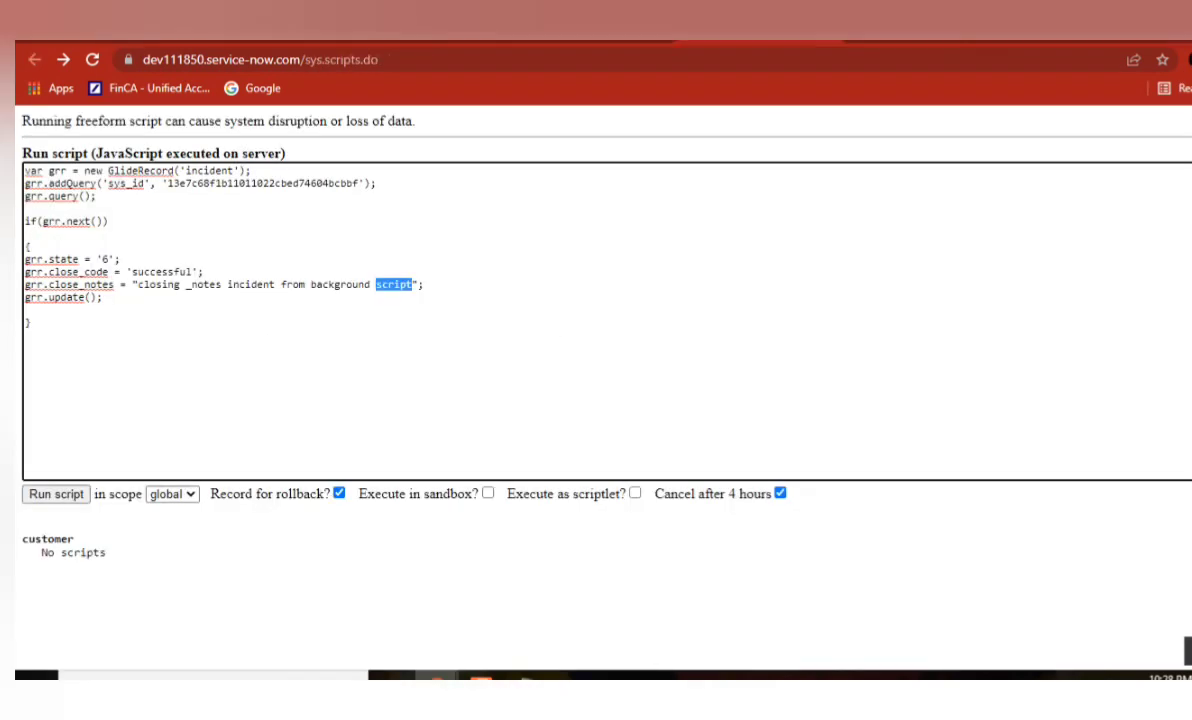
Run the background script in global scope and open the rollback record list for the updated incident row.
{"action": "left_click", "coordinate": [493, 340]}
{"action": "left_click", "coordinate": [57, 494]}
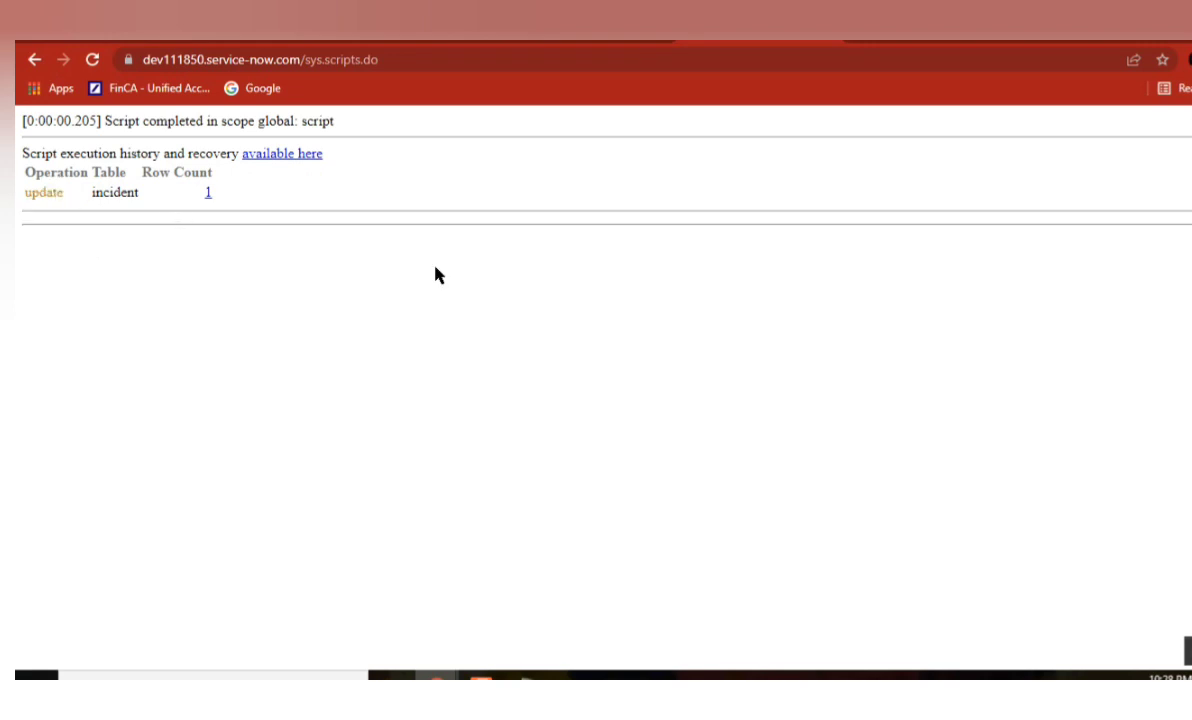
{"action": "left_click", "coordinate": [206, 195]}
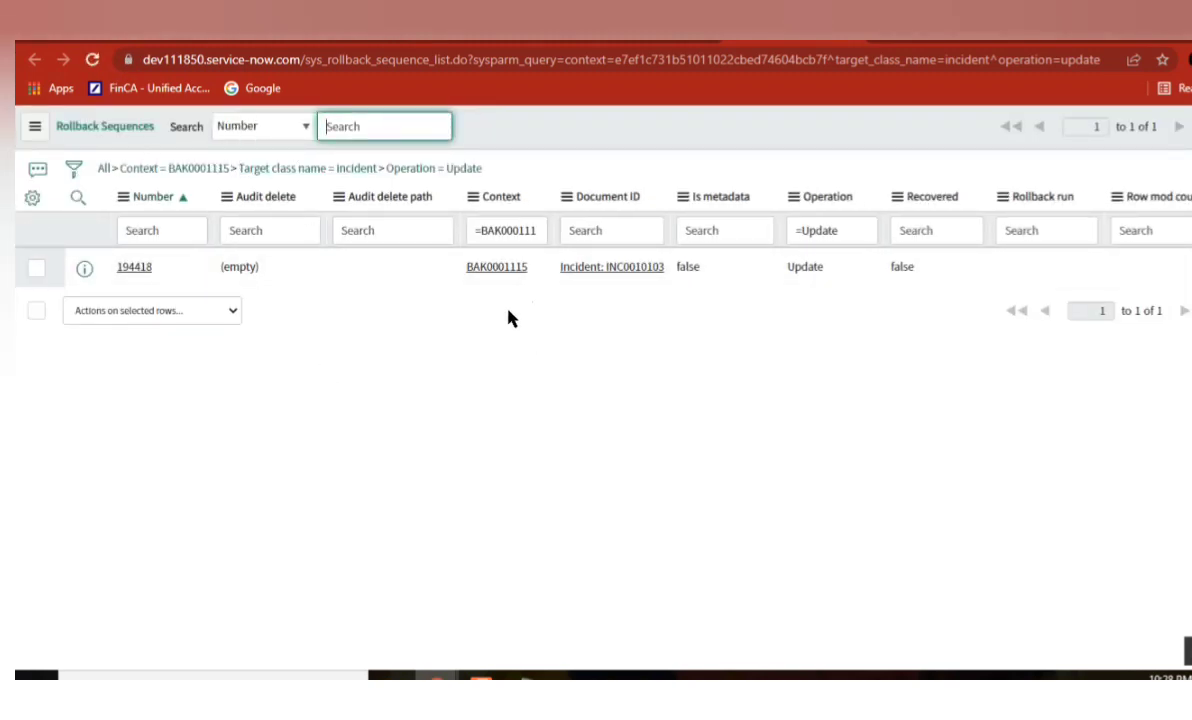
Check the state, resolution code and resolution notes on incident INC0010103.
{"action": "left_click", "coordinate": [648, 44]}
{"action": "left_click", "coordinate": [470, 37]}
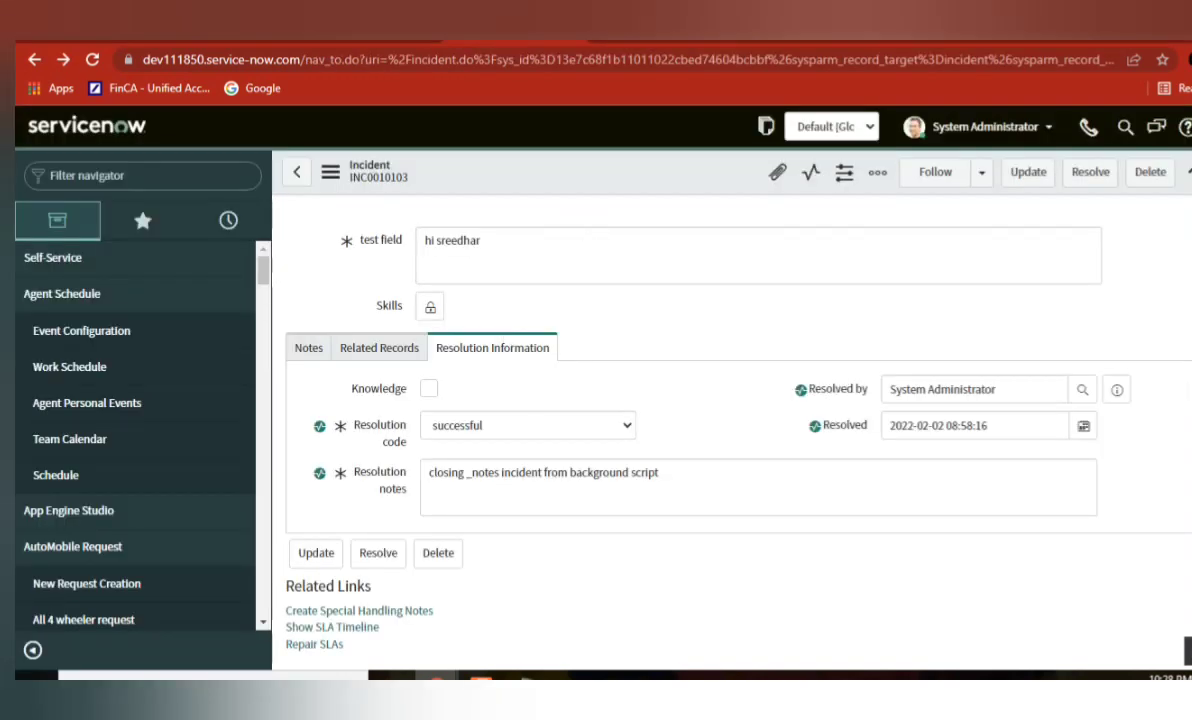
{"action": "scroll", "coordinate": [700, 420], "scroll_direction": "up", "scroll_amount": 10}
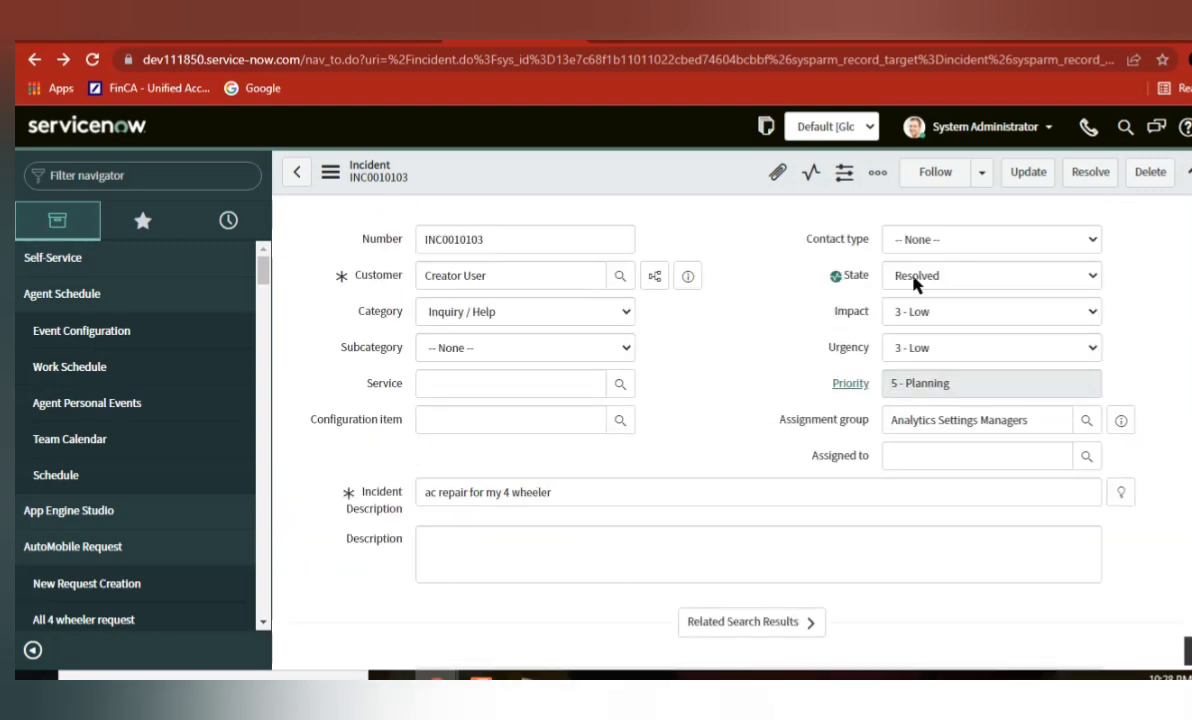
{"action": "scroll", "coordinate": [395, 403], "scroll_direction": "down", "scroll_amount": 10}
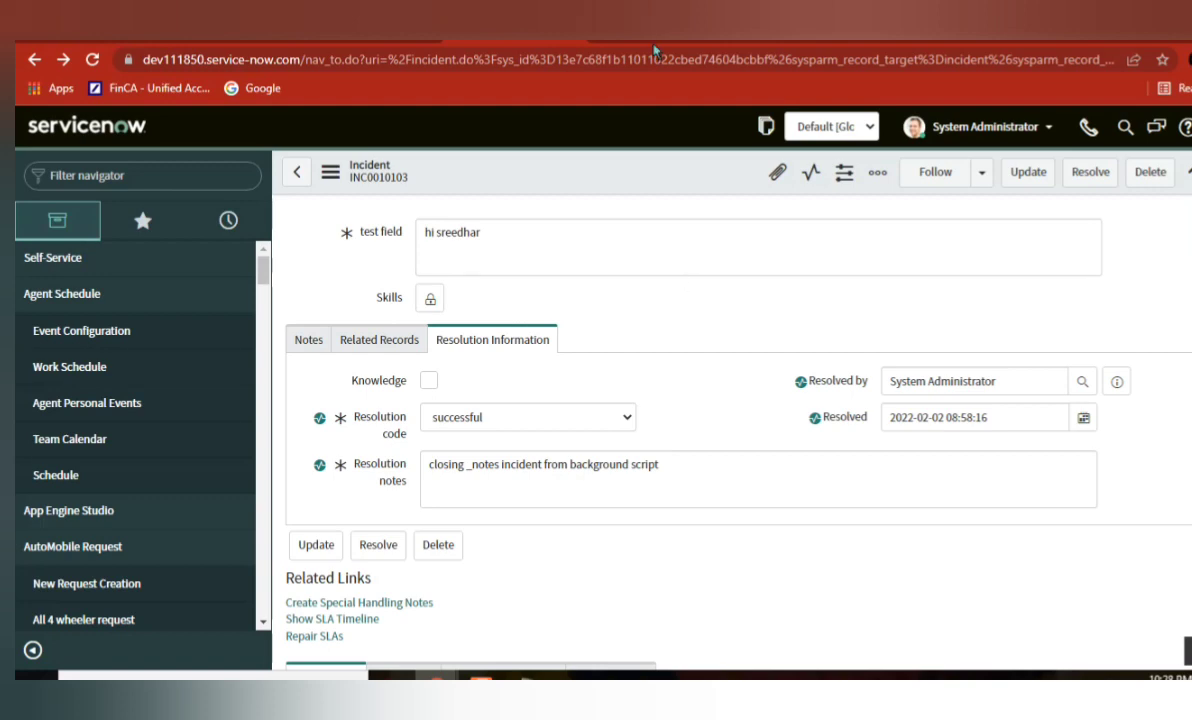
Compare the data policy "Make close info mandatory when resolved or closed" with the incident and the script's execution result.
{"action": "left_click", "coordinate": [950, 40]}
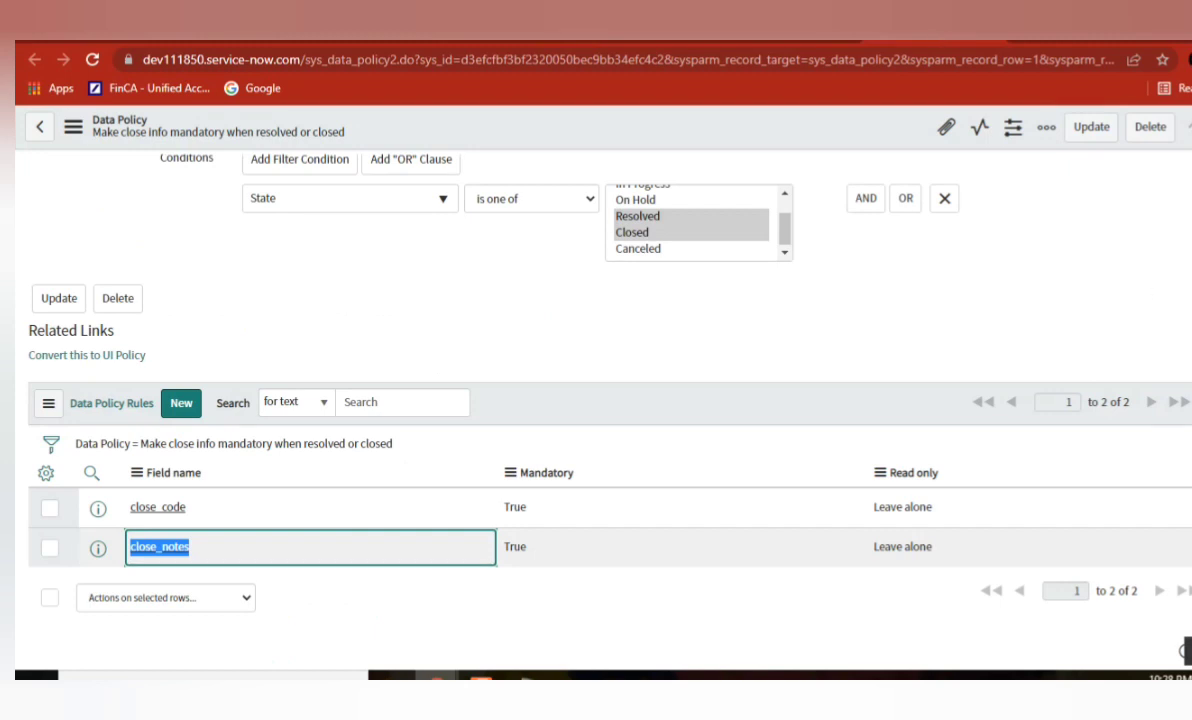
{"action": "scroll", "coordinate": [560, 400], "scroll_direction": "up", "scroll_amount": 3}
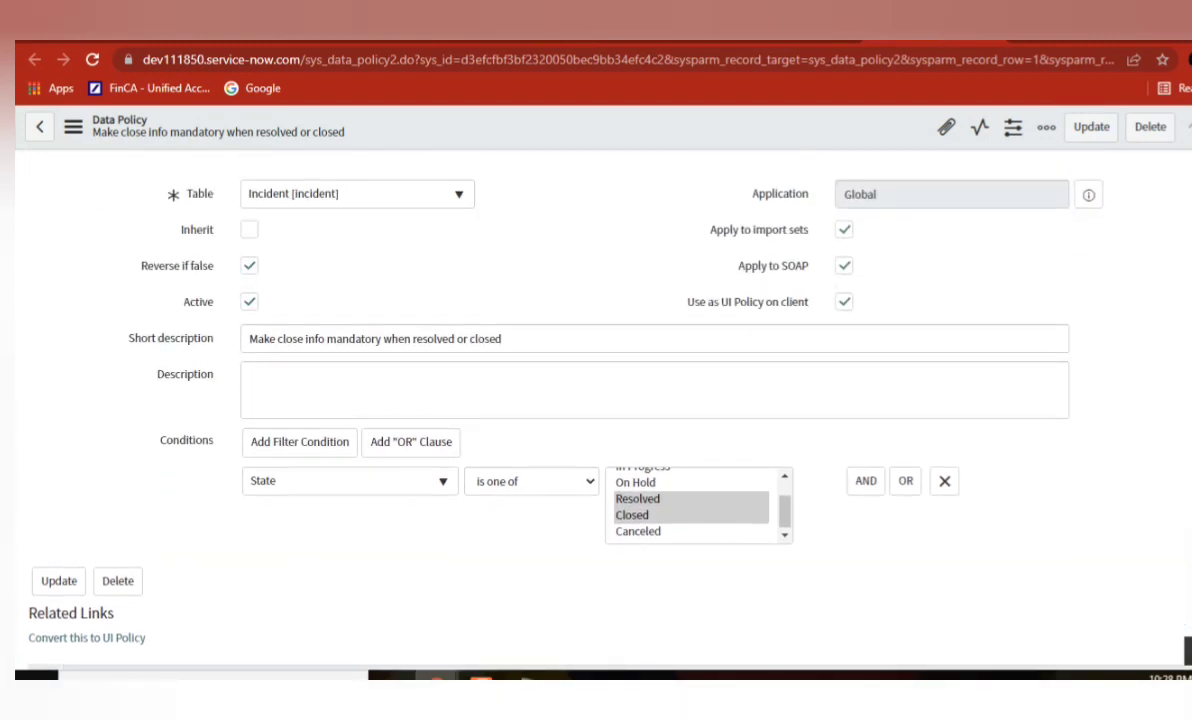
{"action": "left_click", "coordinate": [780, 44]}
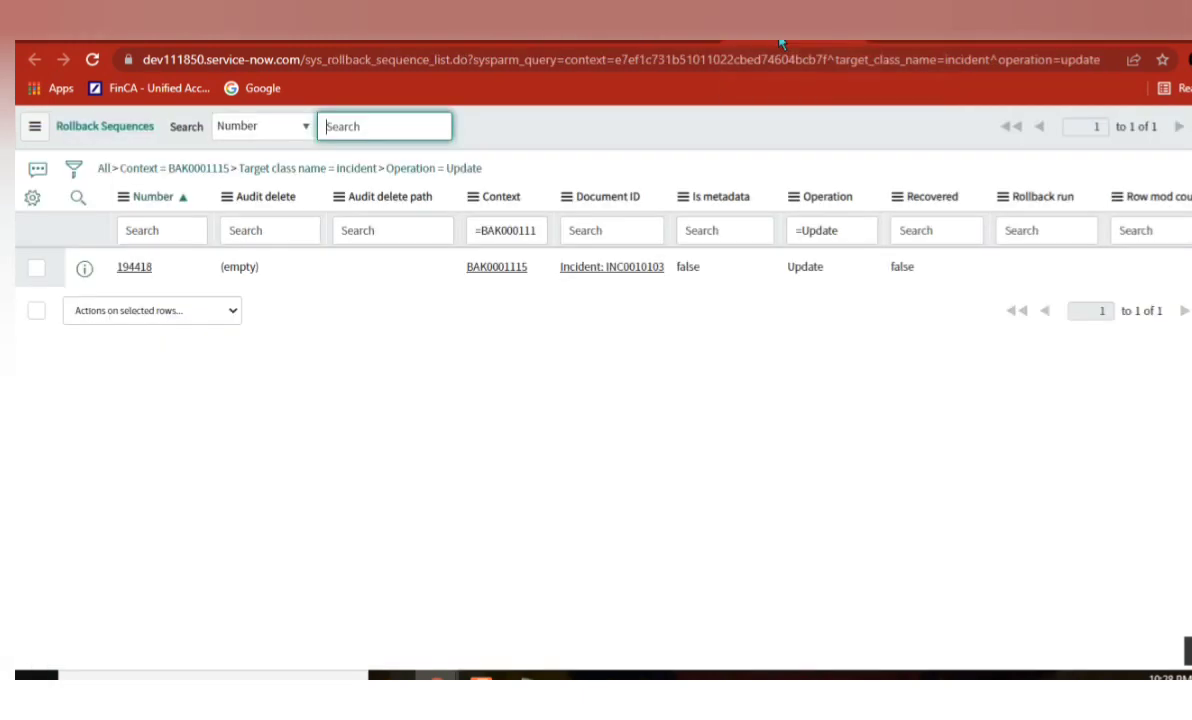
{"action": "left_click", "coordinate": [921, 44]}
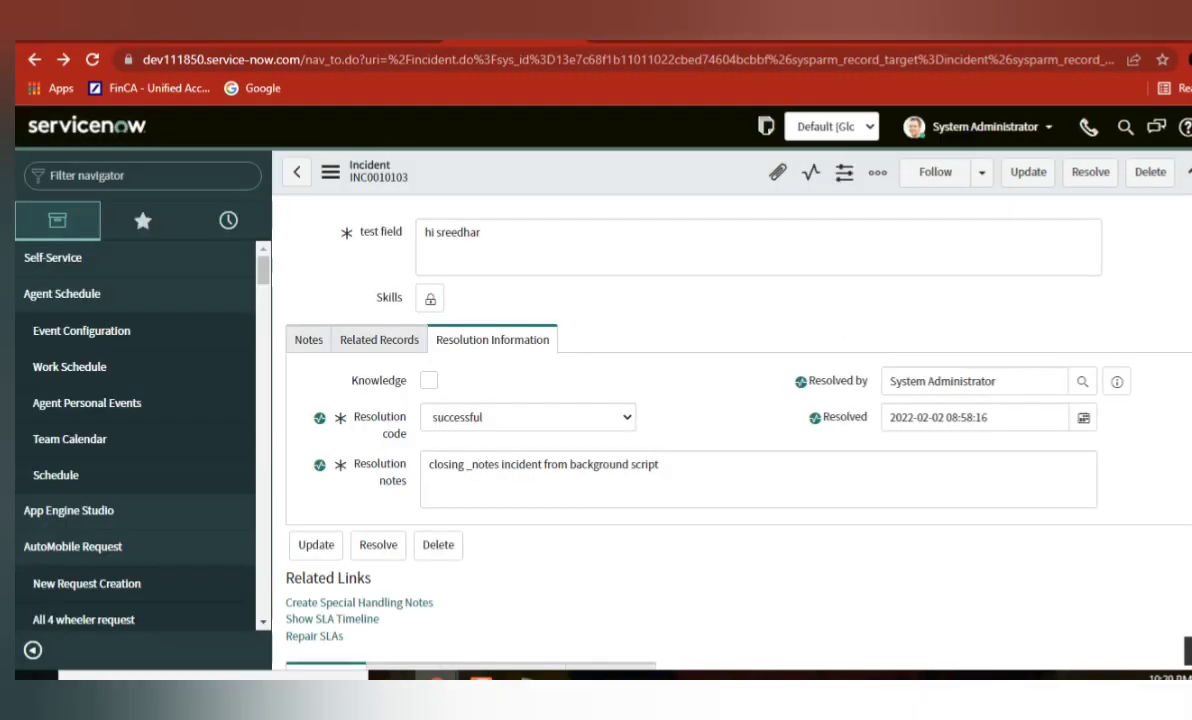
{"action": "left_click", "coordinate": [655, 43]}
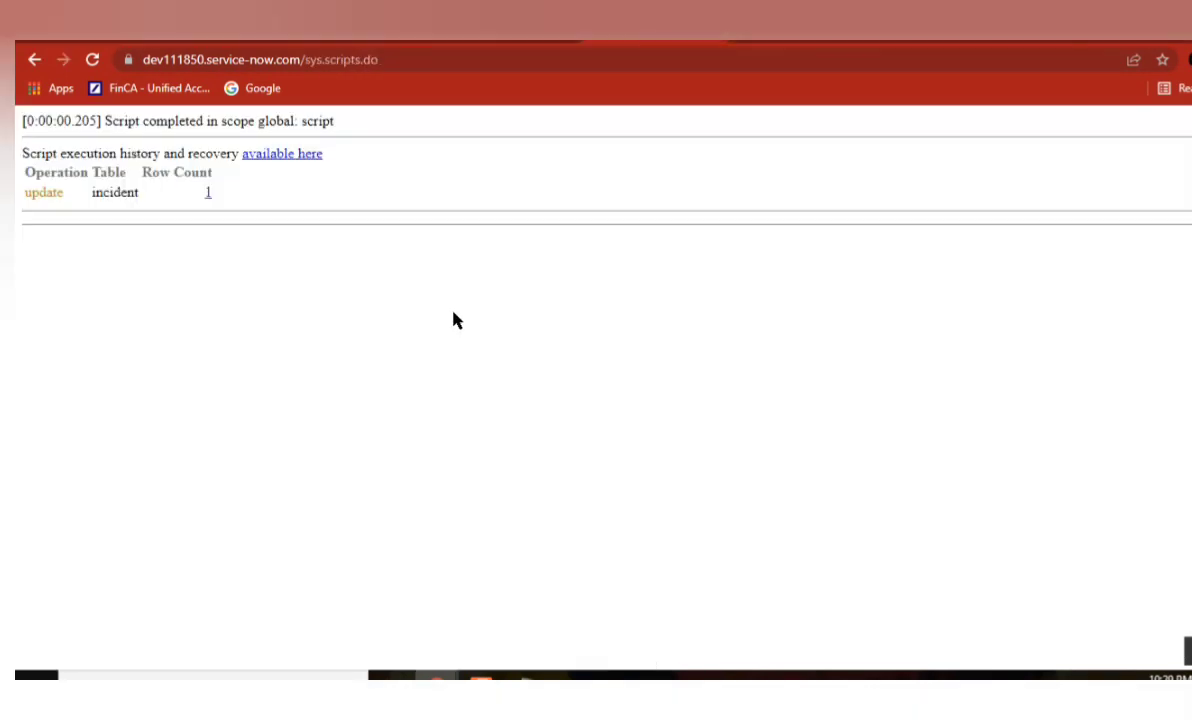
{"action": "left_click", "coordinate": [918, 41]}
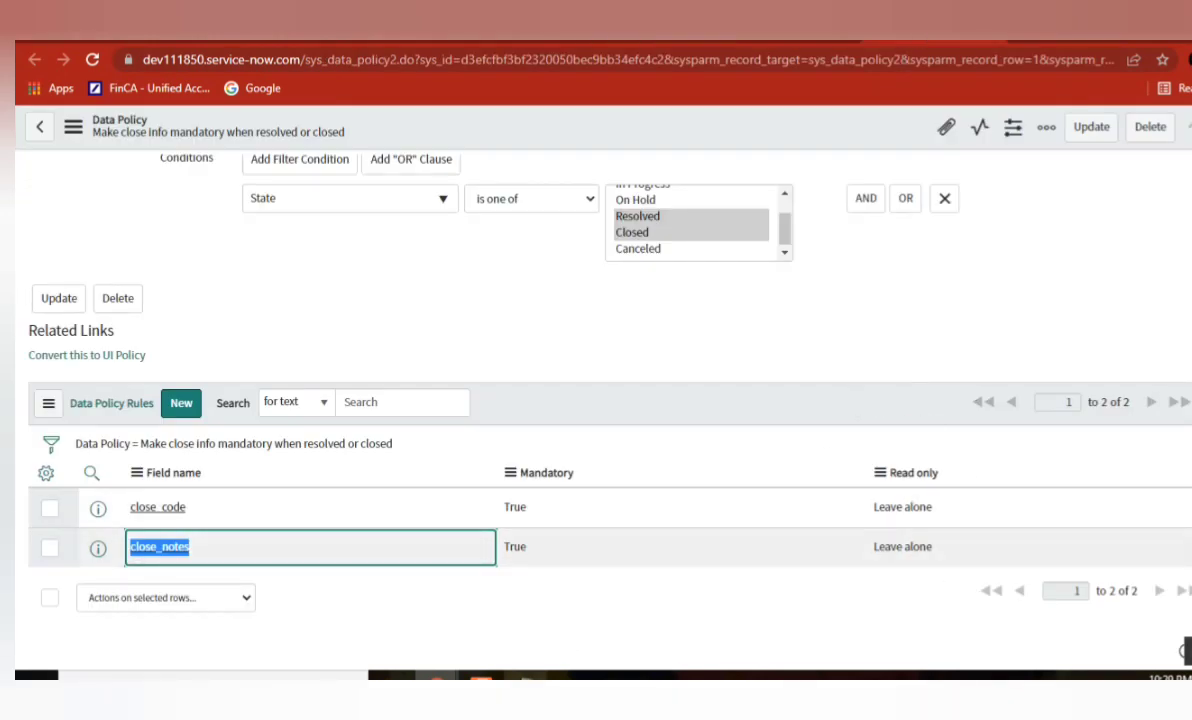
In the Notepad class notes, add the lines "mandatory" and "readonly" under the Data Policy section, and return to the browser.
{"action": "left_click", "coordinate": [481, 678]}
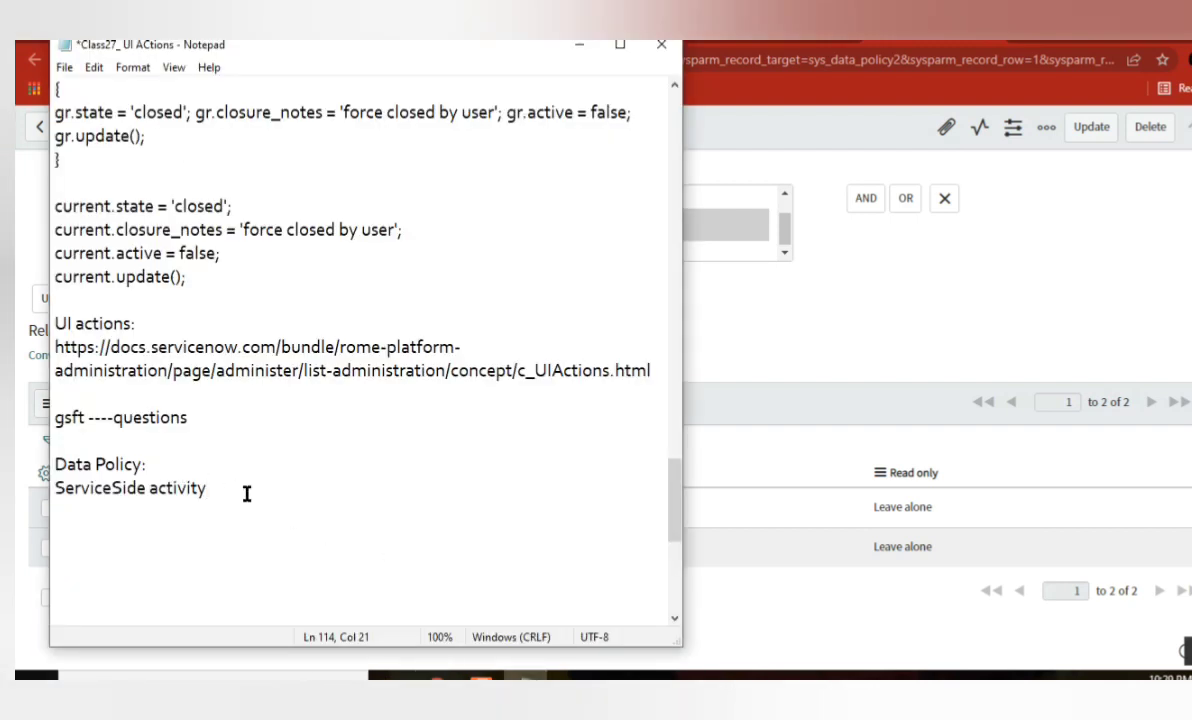
{"action": "key", "text": "Return"}
{"action": "key", "text": "Return"}
{"action": "type", "text": "mandatory"}
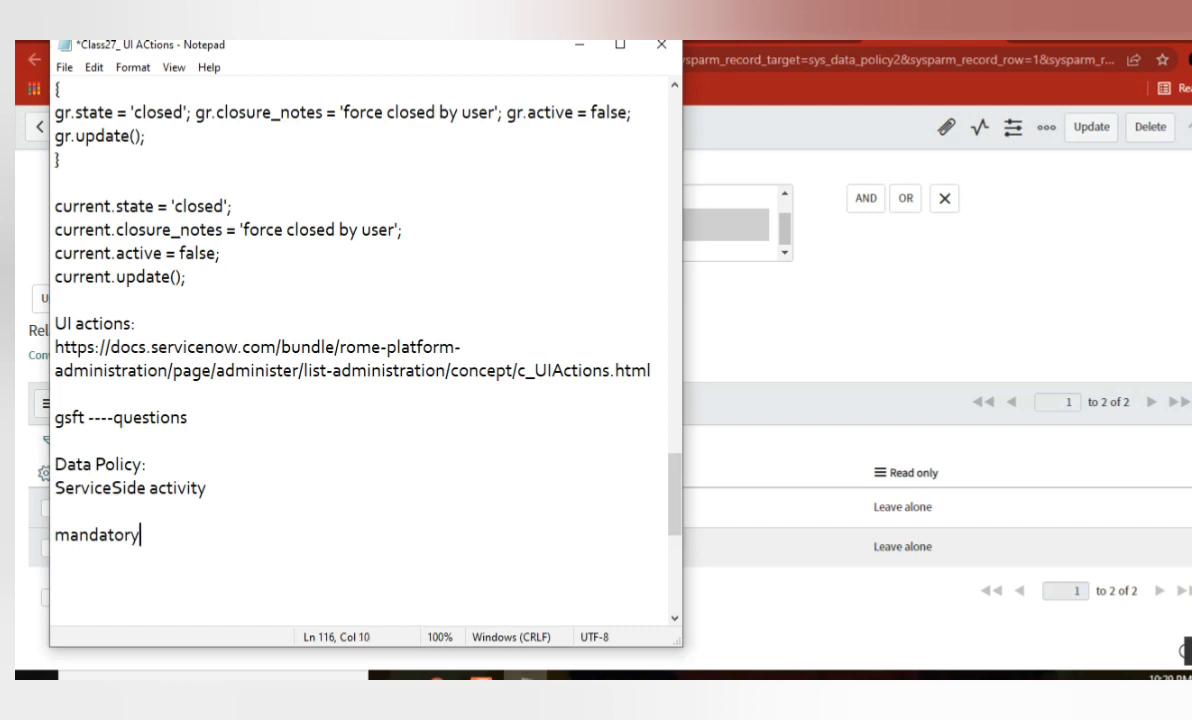
{"action": "key", "text": "Return"}
{"action": "type", "text": "readonly"}
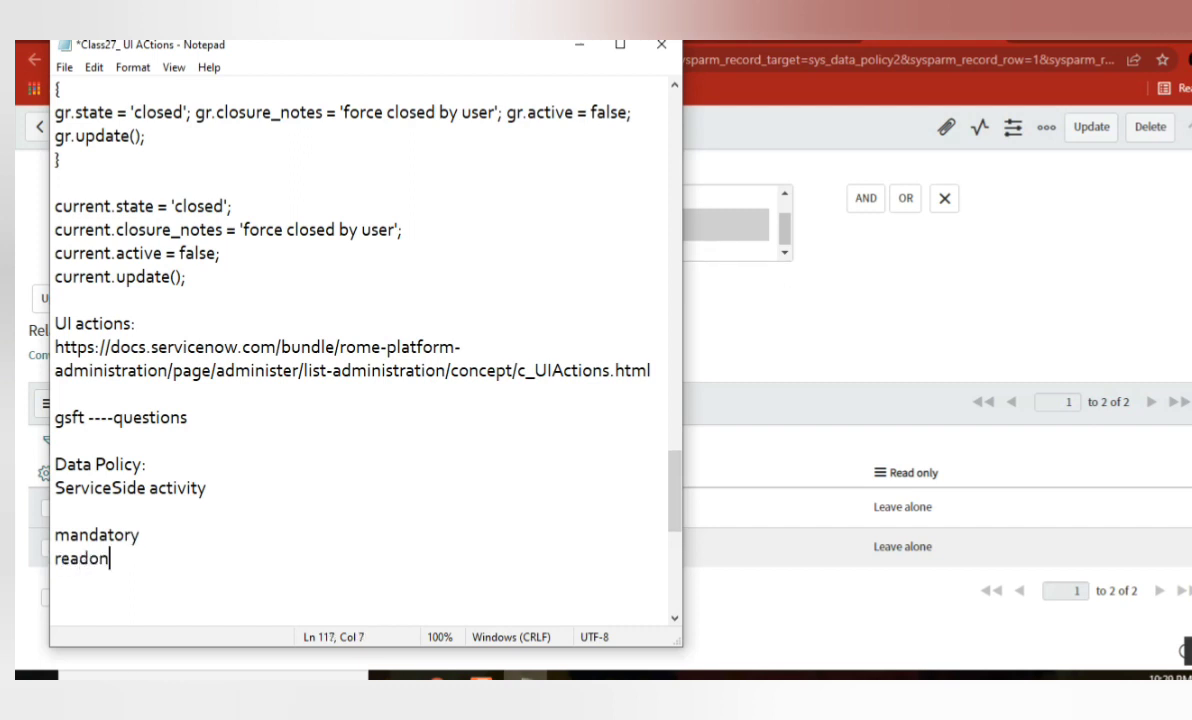
{"action": "key", "text": "Return"}
{"action": "left_click", "coordinate": [961, 378]}
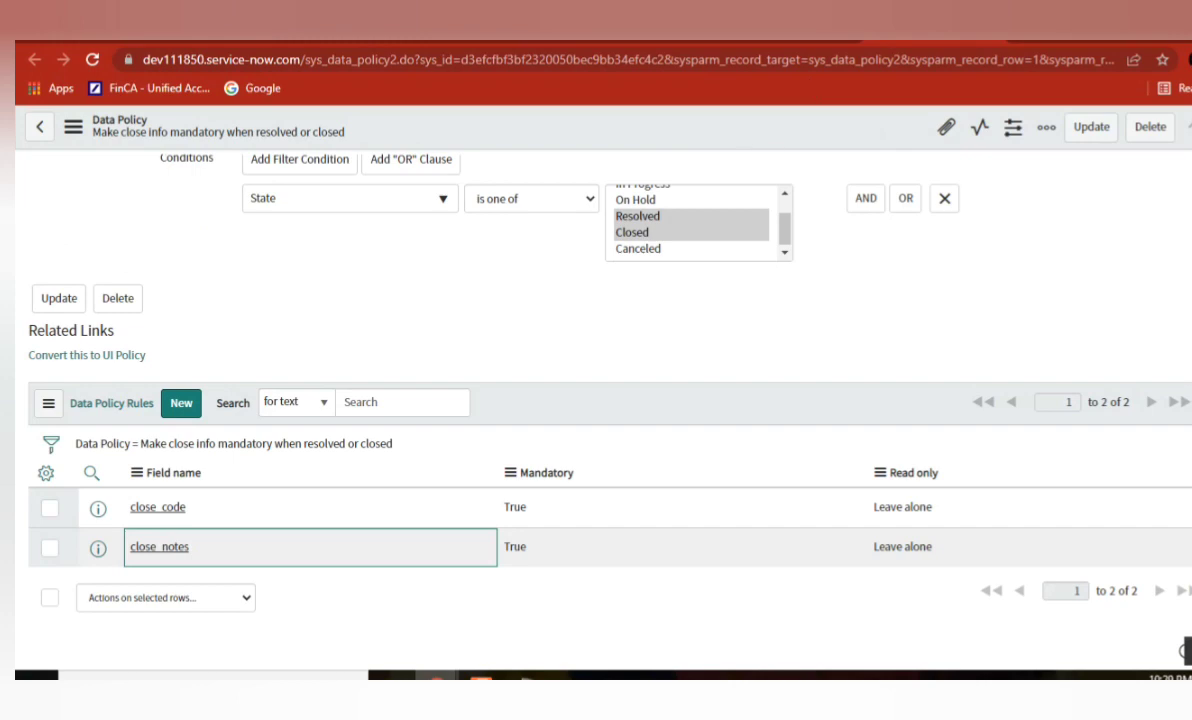
From the incident page, filter the navigator by "ui pol" and open UI Policies under System UI.
{"action": "scroll", "coordinate": [600, 400], "scroll_direction": "up", "scroll_amount": 3}
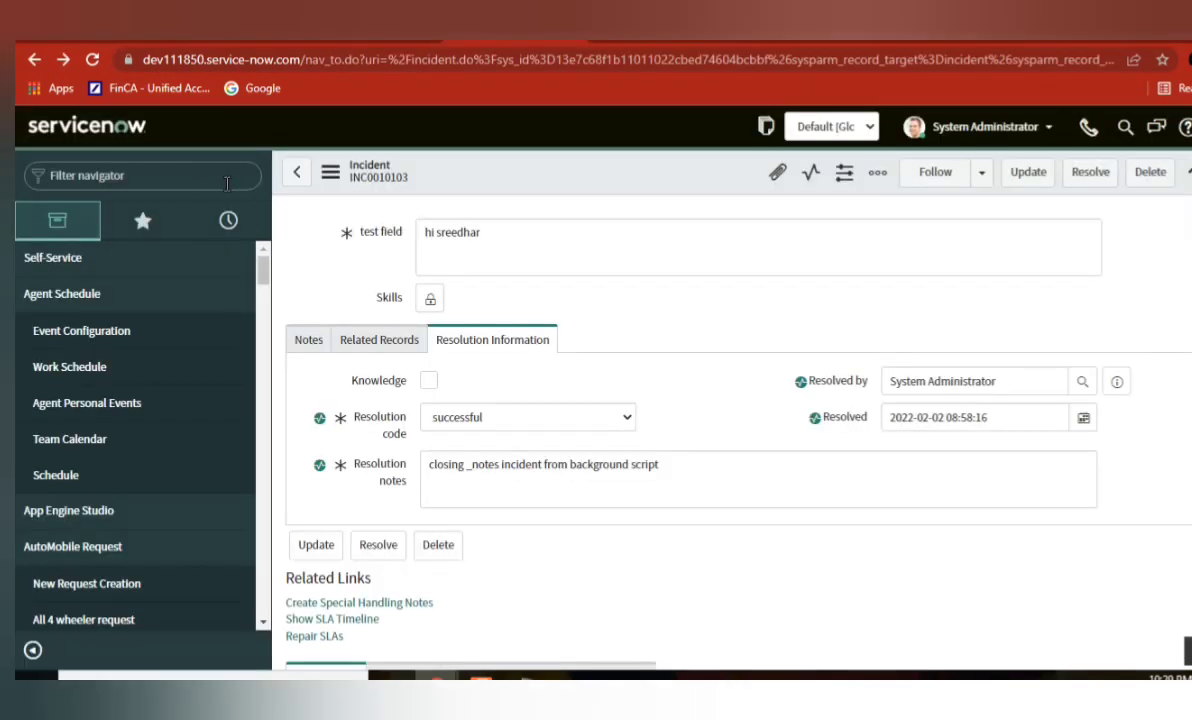
{"action": "left_click", "coordinate": [191, 163]}
{"action": "type", "text": "uui"}
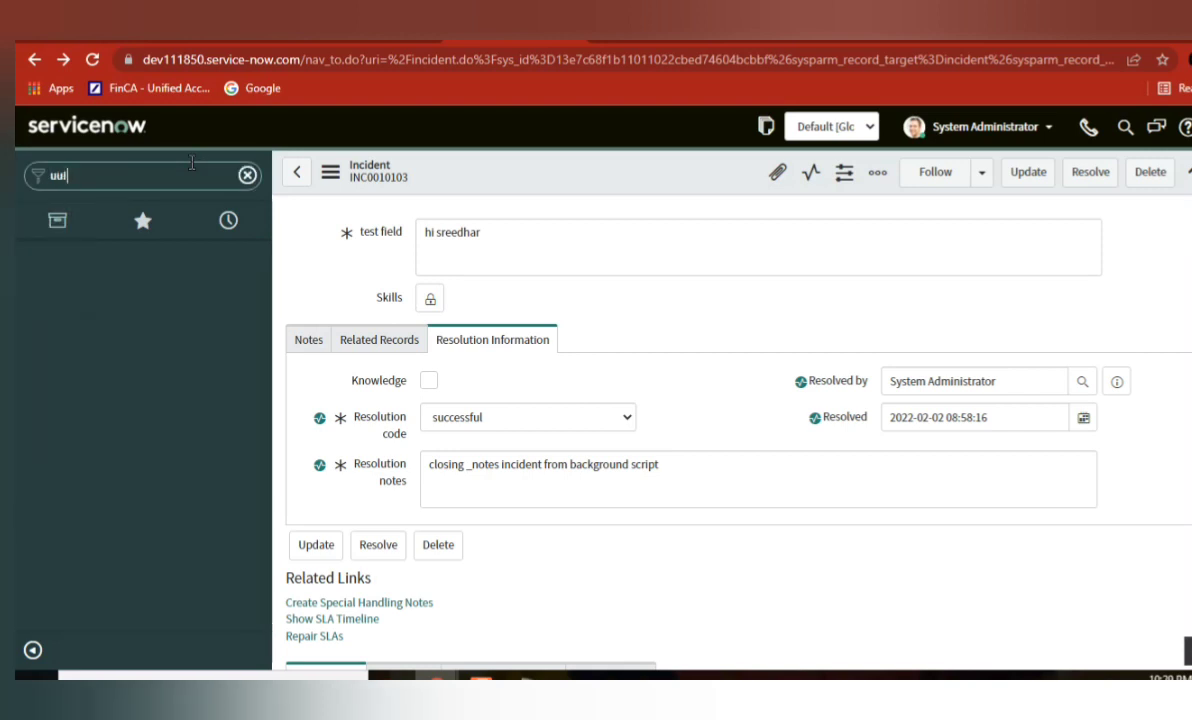
{"action": "type", "text": " act"}
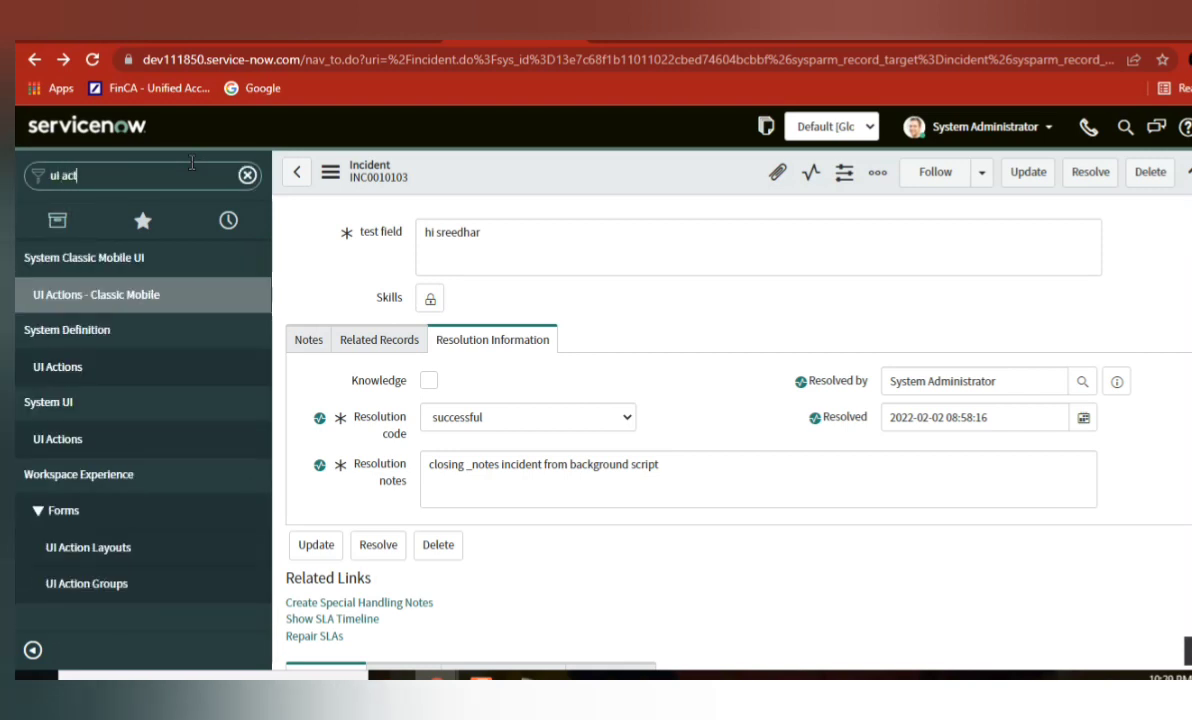
{"action": "key", "text": "BackSpace"}
{"action": "key", "text": "BackSpace"}
{"action": "key", "text": "BackSpace"}
{"action": "type", "text": "policy"}
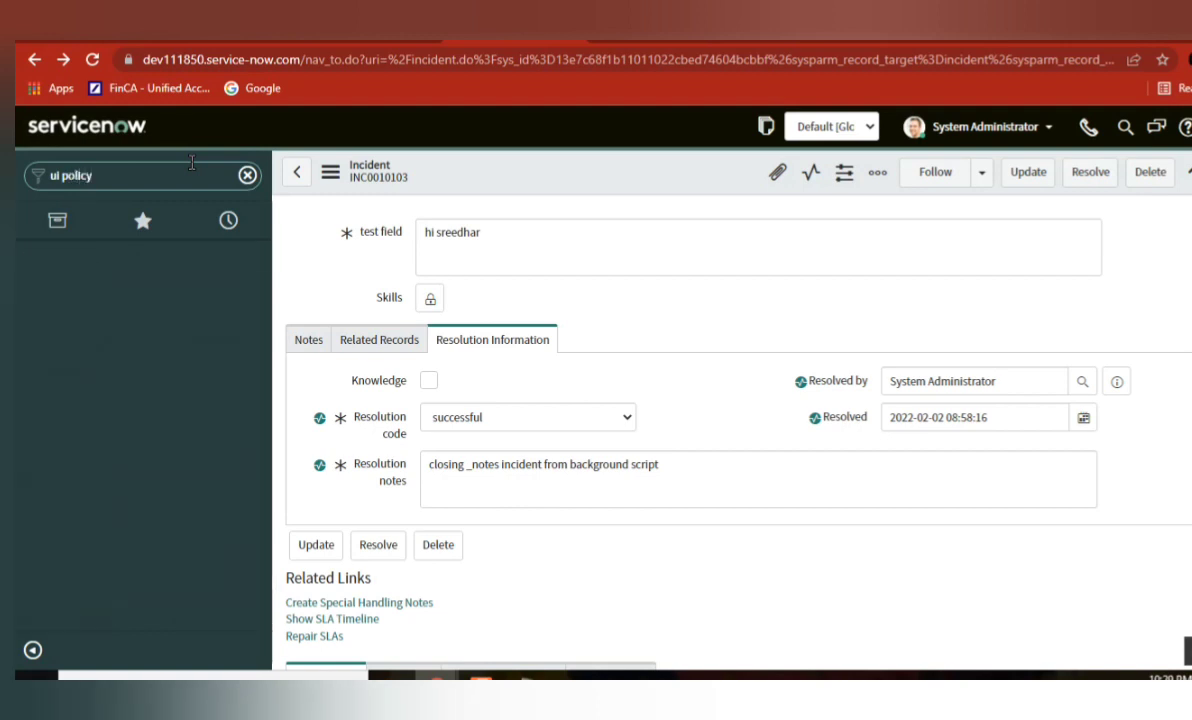
{"action": "key", "text": "BackSpace"}
{"action": "key", "text": "BackSpace"}
{"action": "type", "text": "es"}
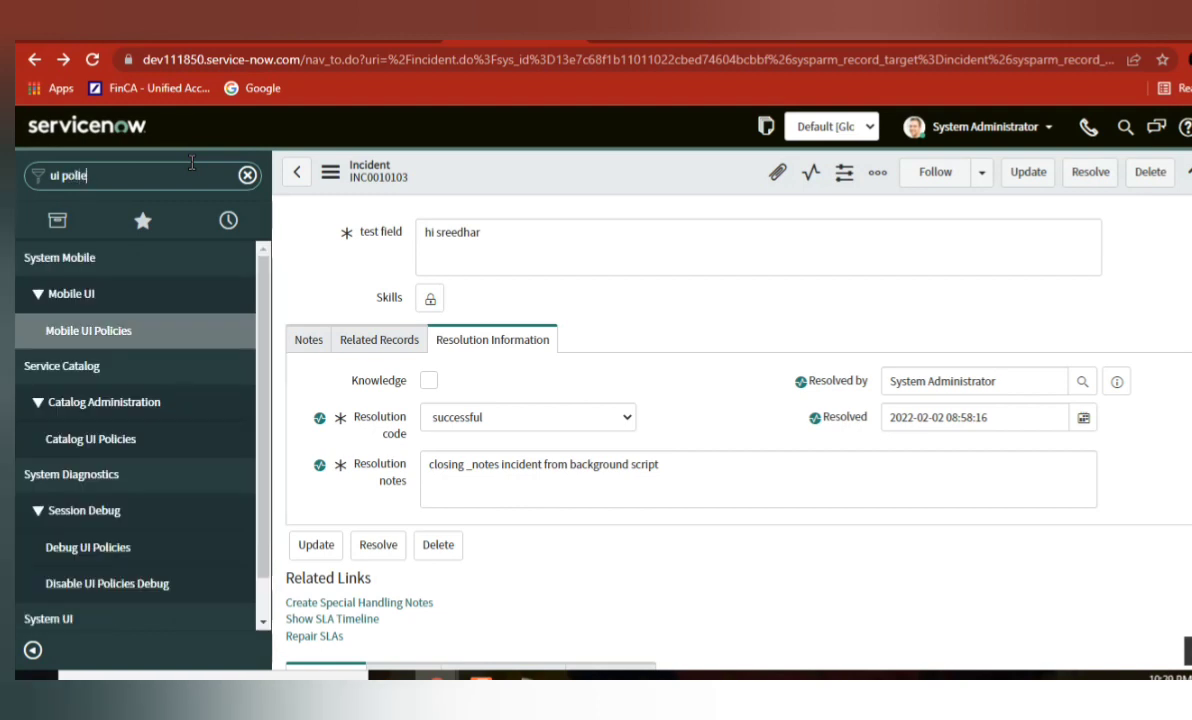
{"action": "key", "text": "BackSpace"}
{"action": "scroll", "coordinate": [258, 390], "scroll_direction": "down", "scroll_amount": 2}
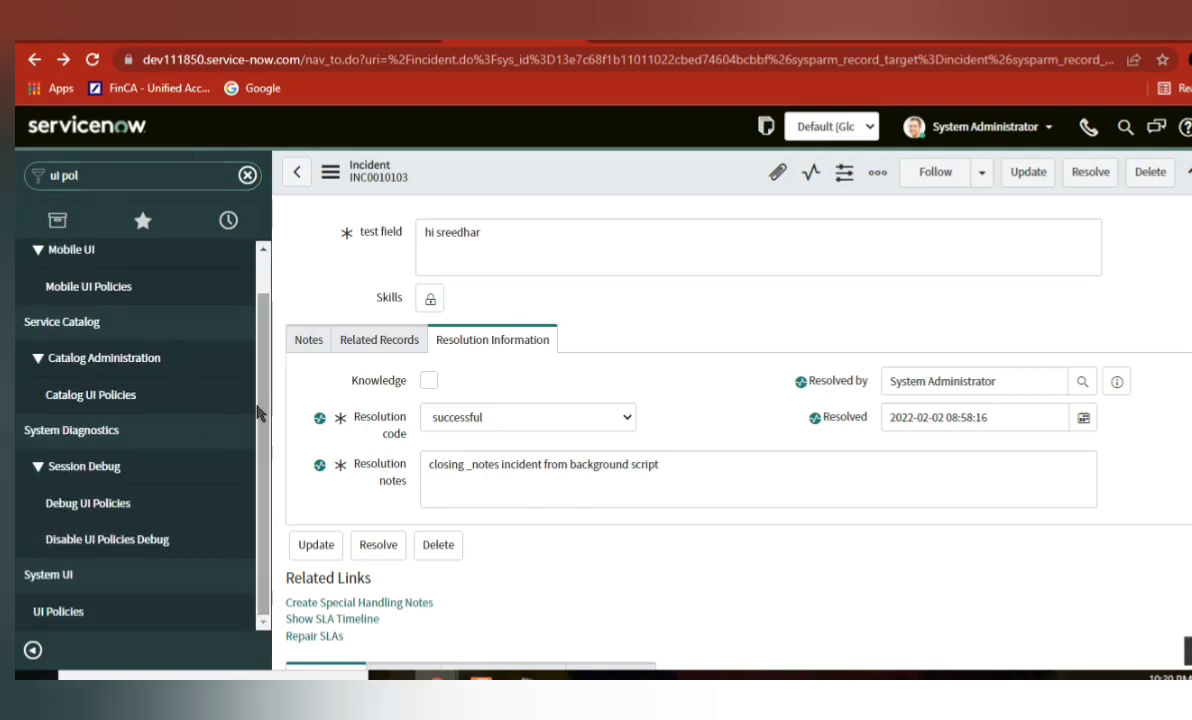
{"action": "left_click", "coordinate": [70, 611]}
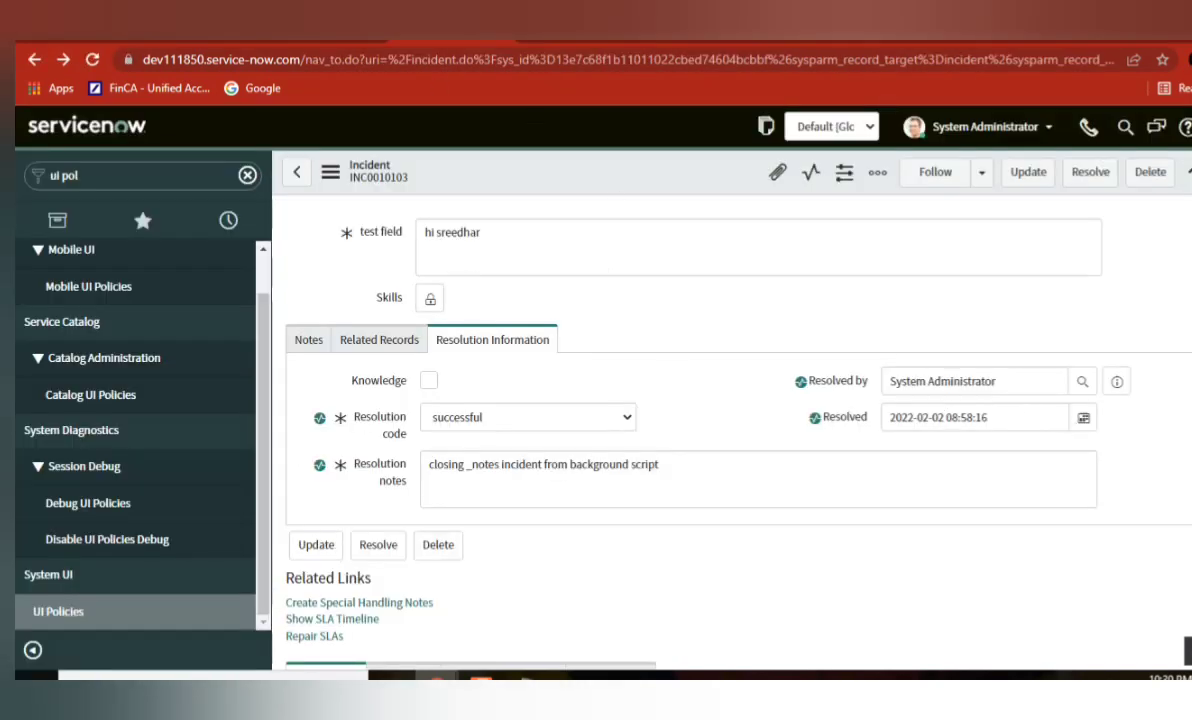
Review the number and other form fields of incident INC0010103.
{"action": "scroll", "coordinate": [728, 212], "scroll_direction": "up", "scroll_amount": 5}
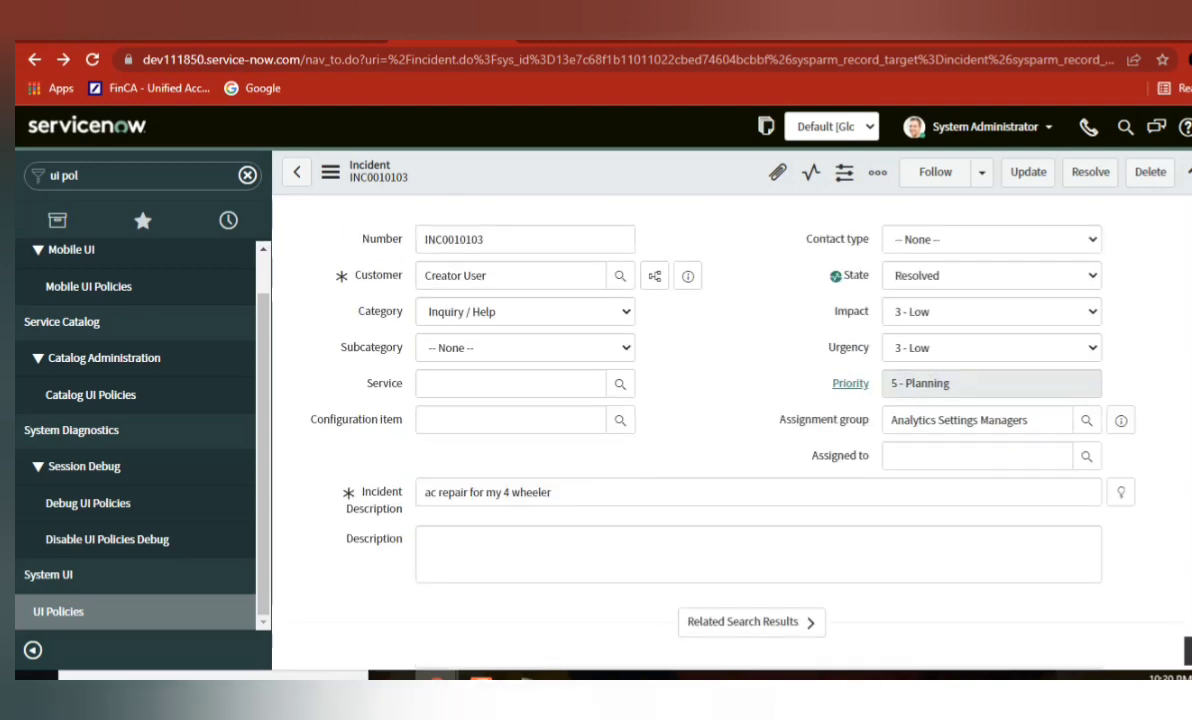
{"action": "double_click", "coordinate": [467, 239]}
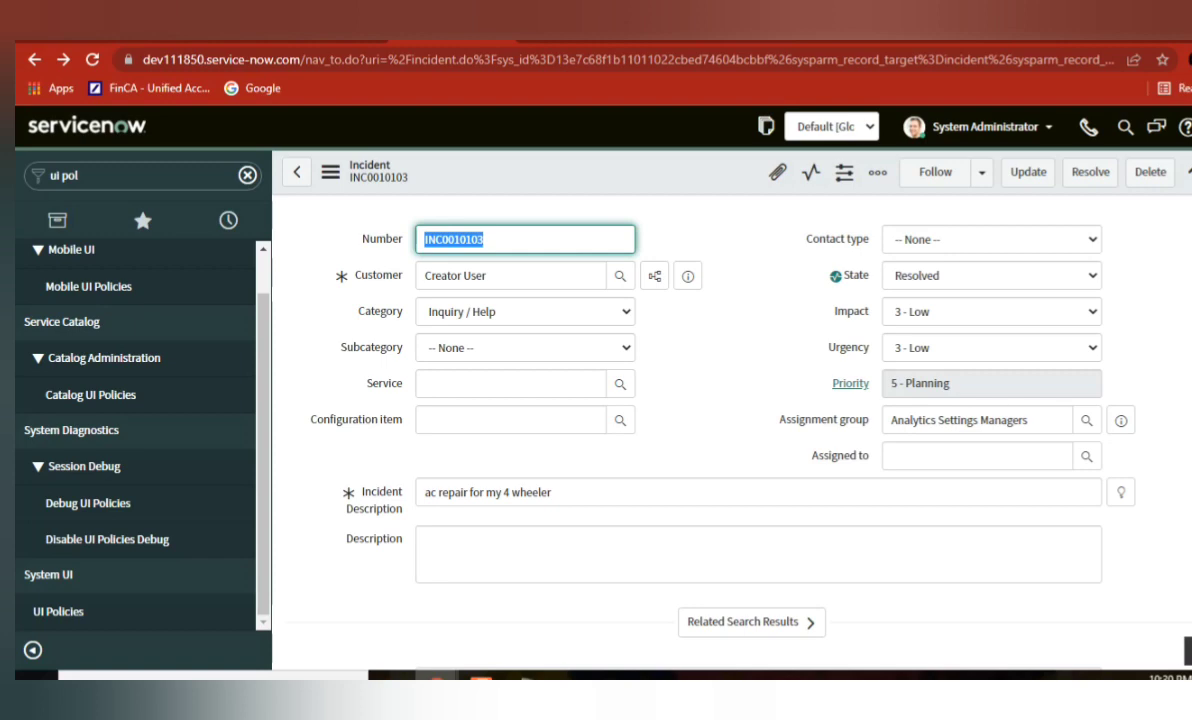
{"action": "scroll", "coordinate": [833, 274], "scroll_direction": "down", "scroll_amount": 3}
{"action": "scroll", "coordinate": [833, 274], "scroll_direction": "up", "scroll_amount": 3}
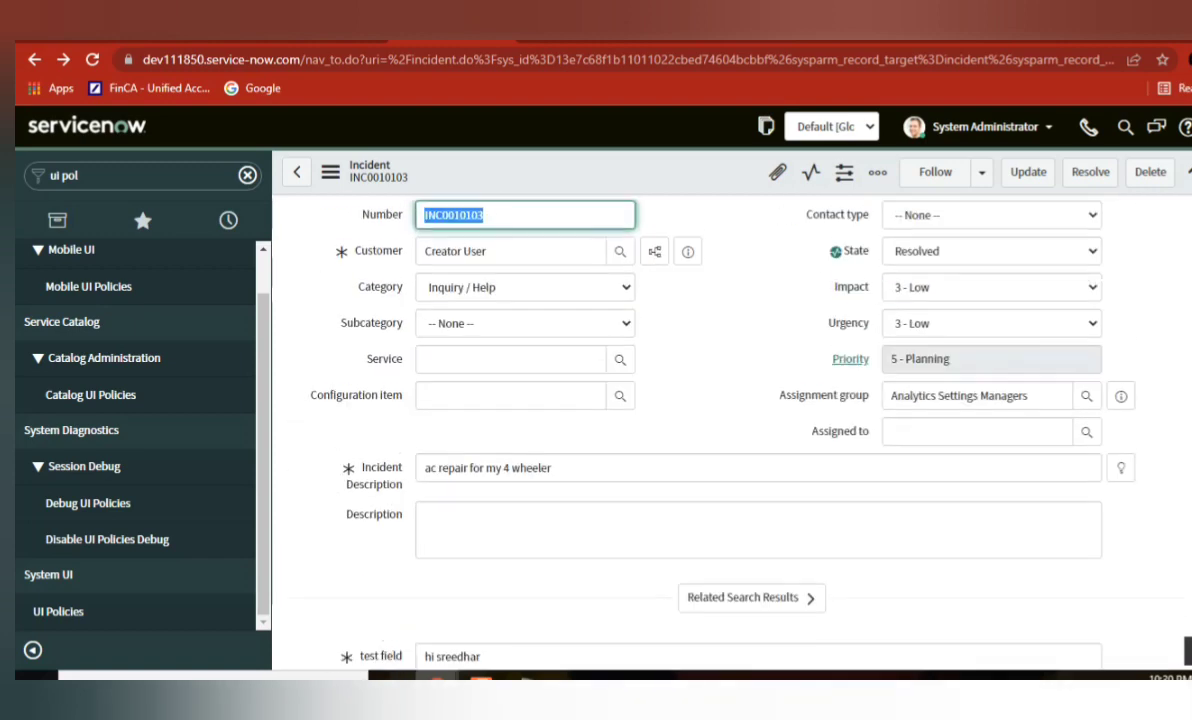
{"action": "scroll", "coordinate": [690, 300], "scroll_direction": "down", "scroll_amount": 5}
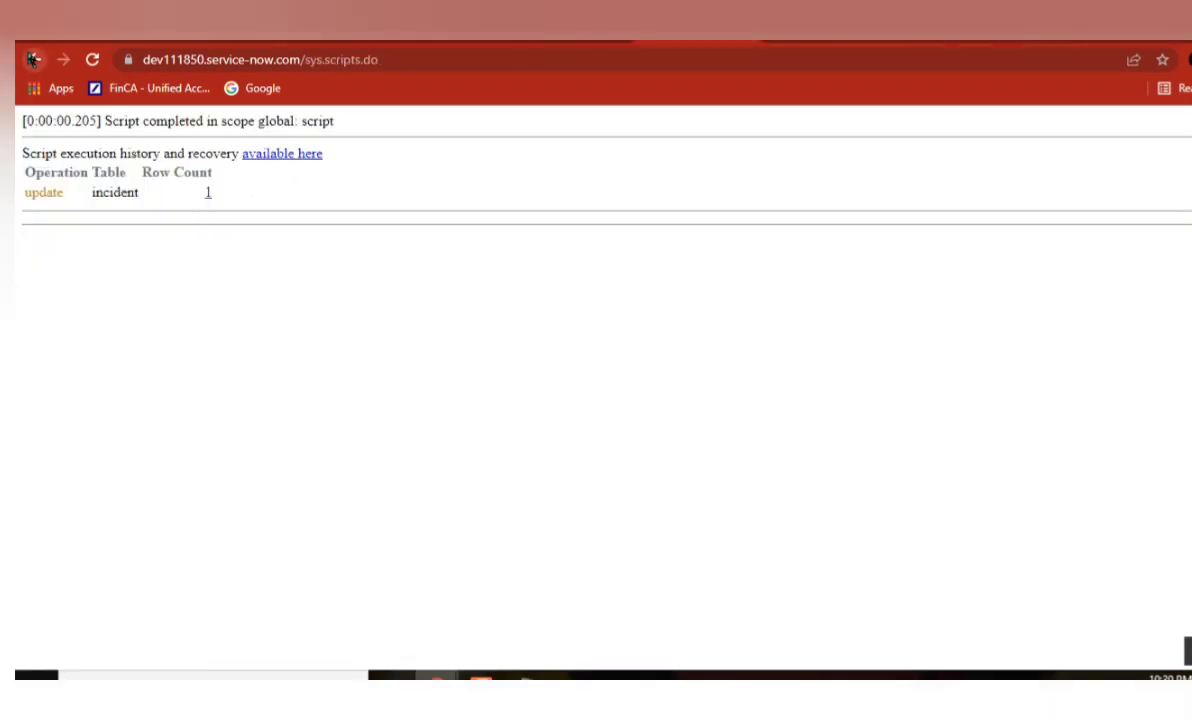
Return to the background script's code and review its close_notes and update() lines.
{"action": "left_click", "coordinate": [34, 59]}
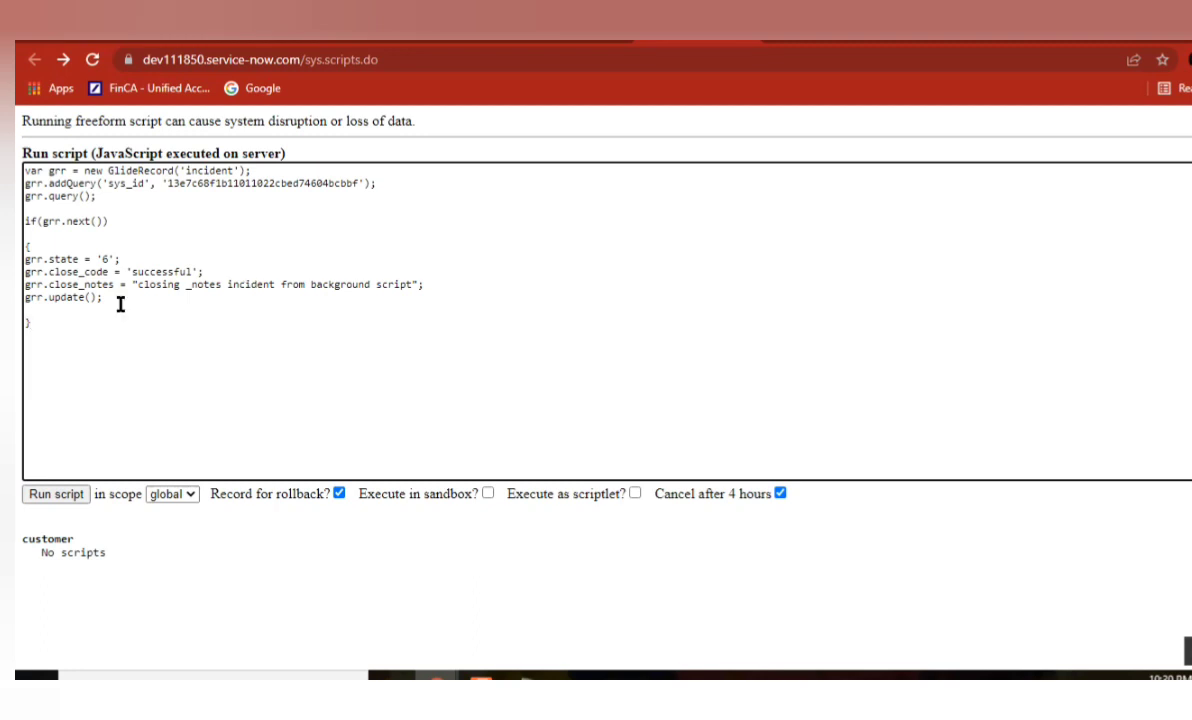
{"action": "left_click_drag", "start_coordinate": [66, 297], "coordinate": [484, 291]}
{"action": "left_click", "coordinate": [450, 281]}
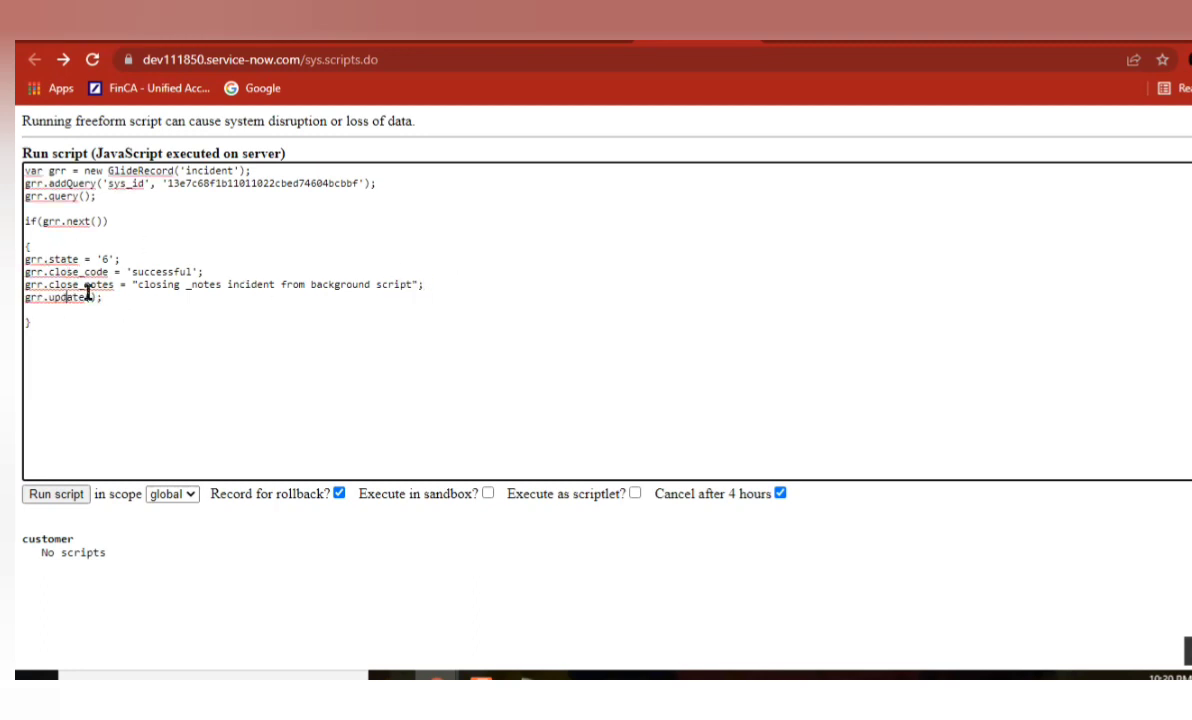
Examine the Resolved by and Resolved fields and the number of incident INC0010103.
{"action": "left_click", "coordinate": [418, 42]}
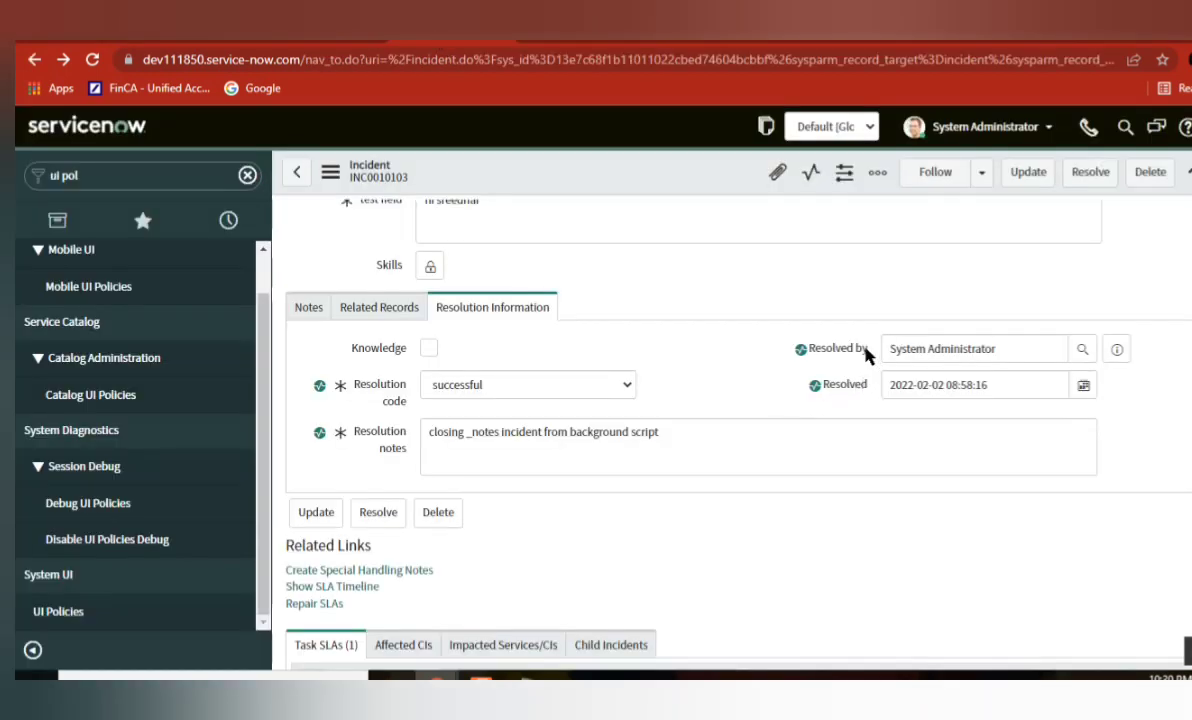
{"action": "left_click_drag", "start_coordinate": [866, 352], "coordinate": [812, 357]}
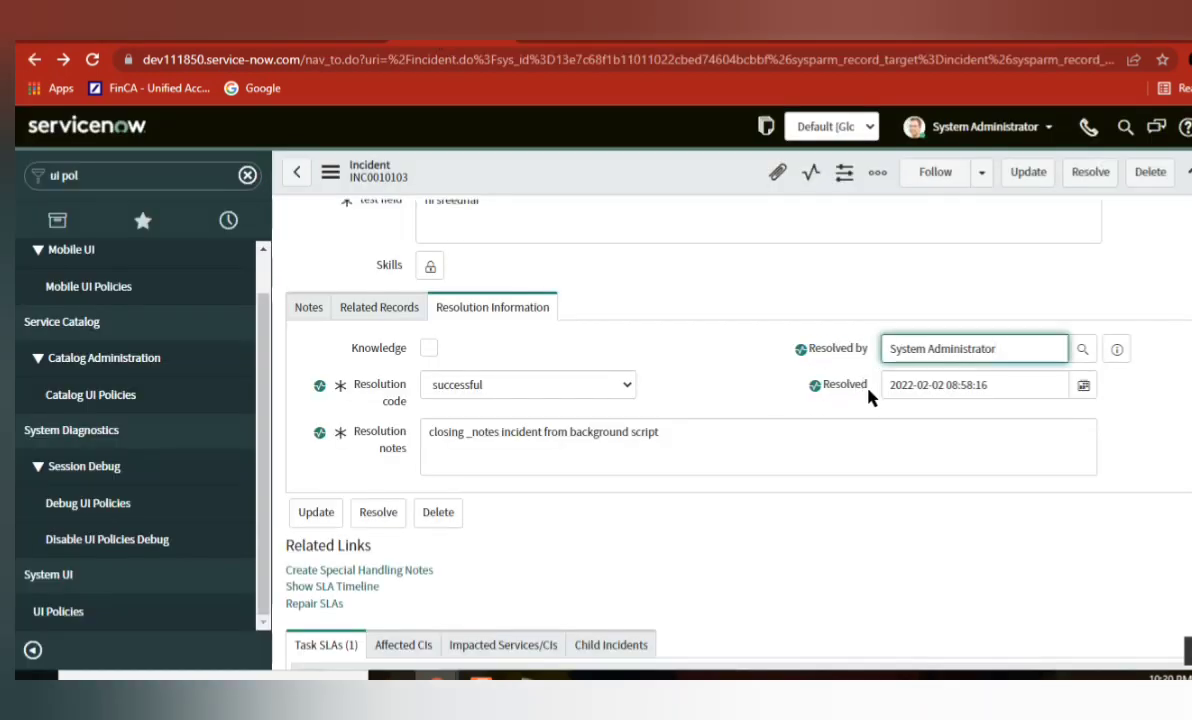
{"action": "left_click_drag", "start_coordinate": [867, 394], "coordinate": [808, 357]}
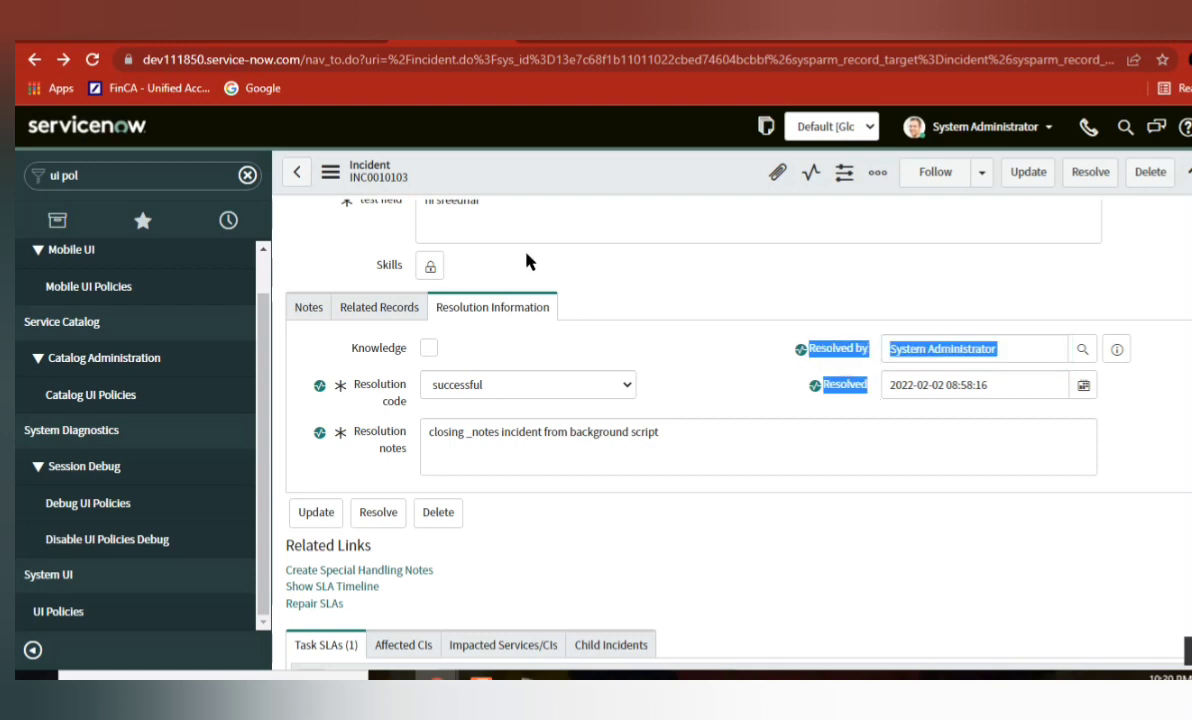
{"action": "scroll", "coordinate": [700, 420], "scroll_direction": "up", "scroll_amount": 5}
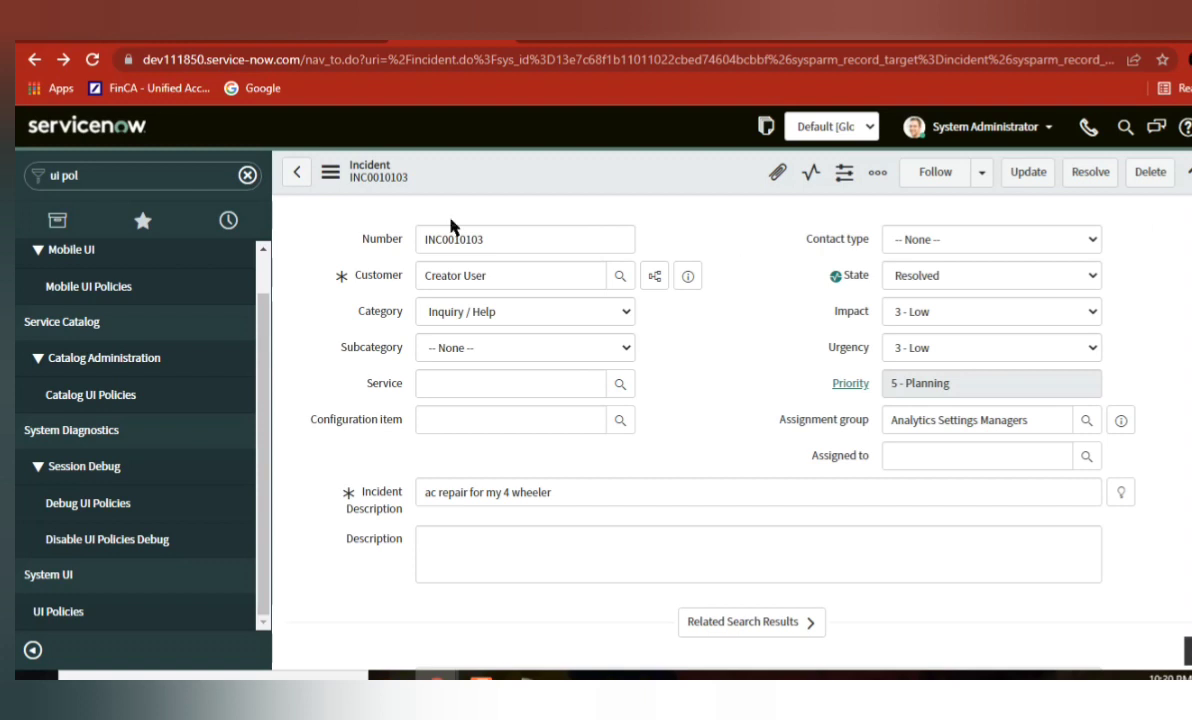
{"action": "double_click", "coordinate": [428, 240]}
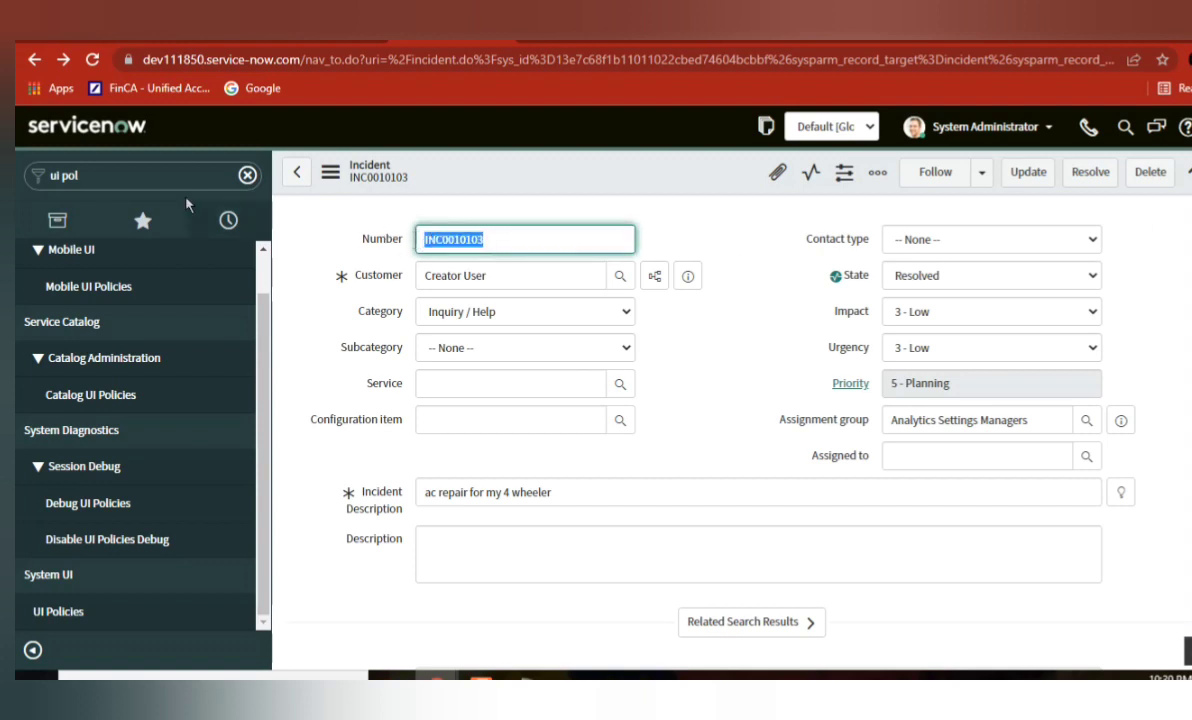
Filter the navigator by "Incident" and open the list of all incidents.
{"action": "left_click", "coordinate": [139, 177]}
{"action": "type", "text": "Incident"}
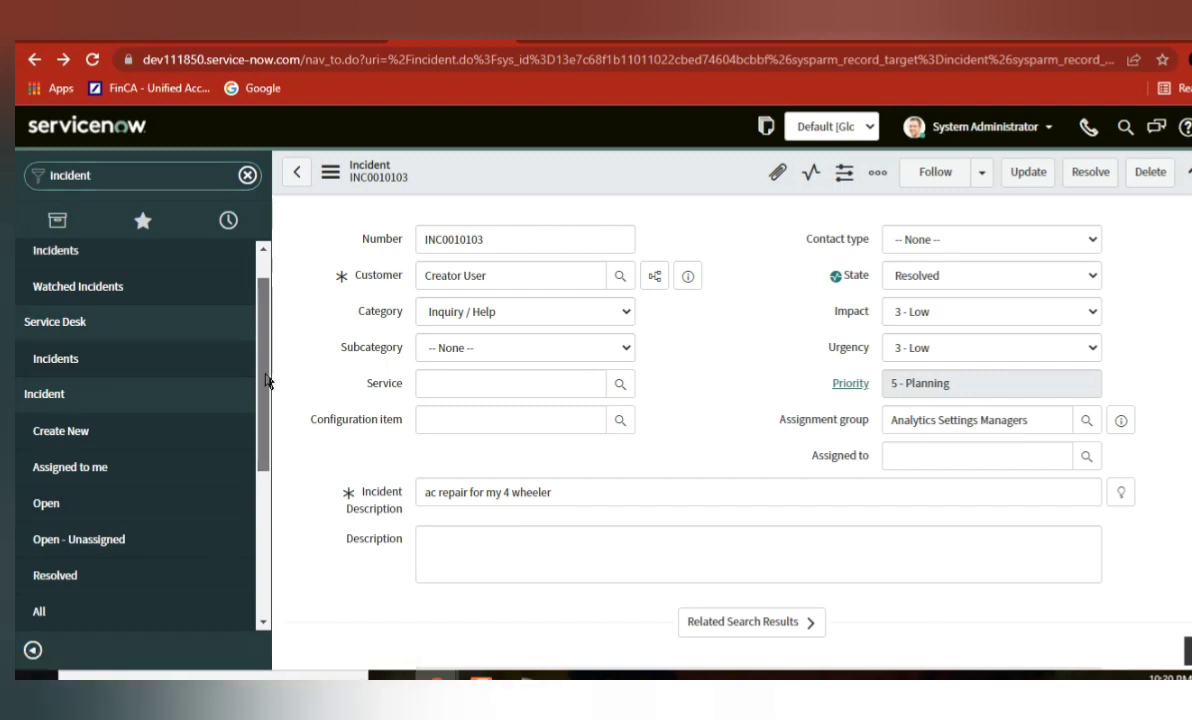
{"action": "scroll", "coordinate": [200, 400], "scroll_direction": "down", "scroll_amount": 3}
{"action": "left_click", "coordinate": [41, 422]}
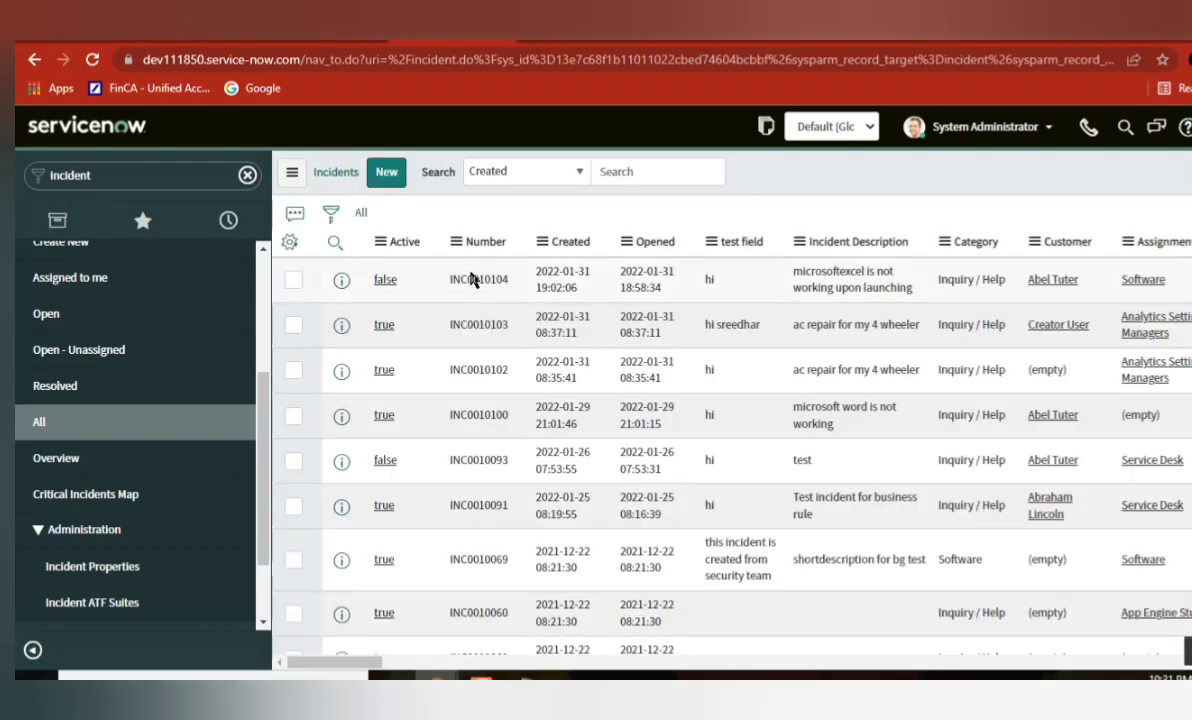
Show the column search row in the incidents list and filter the Number column by INC0010103.
{"action": "left_click", "coordinate": [335, 243]}
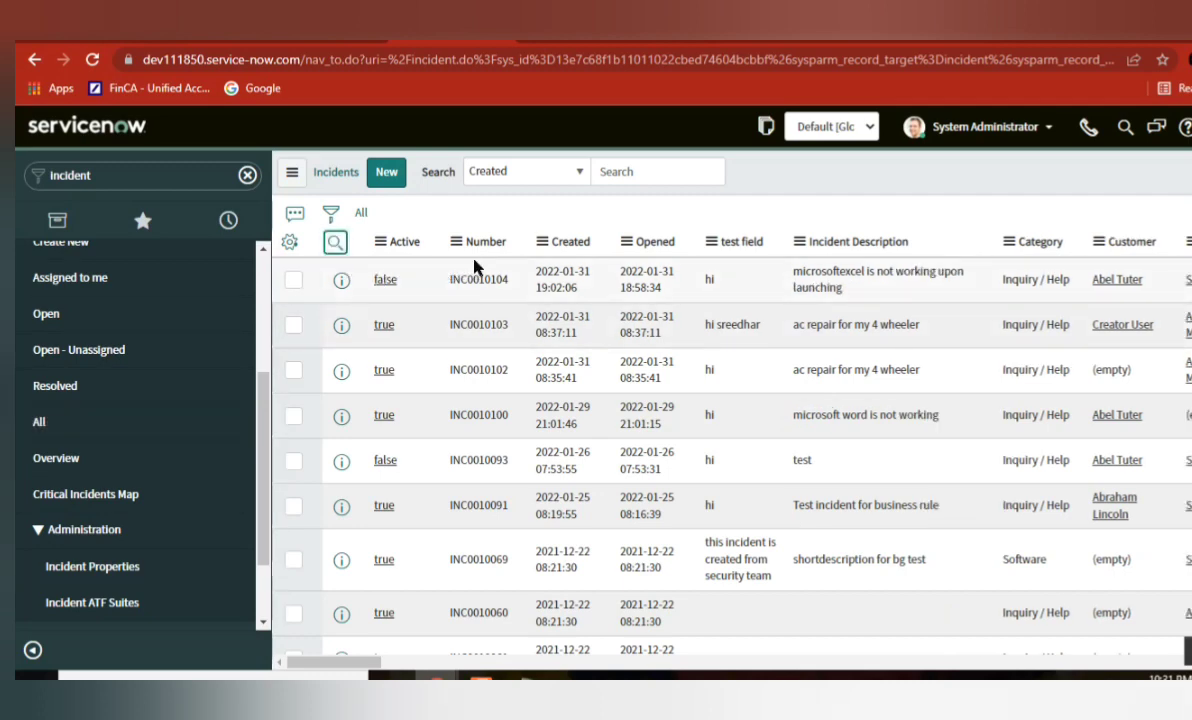
{"action": "left_click", "coordinate": [334, 244]}
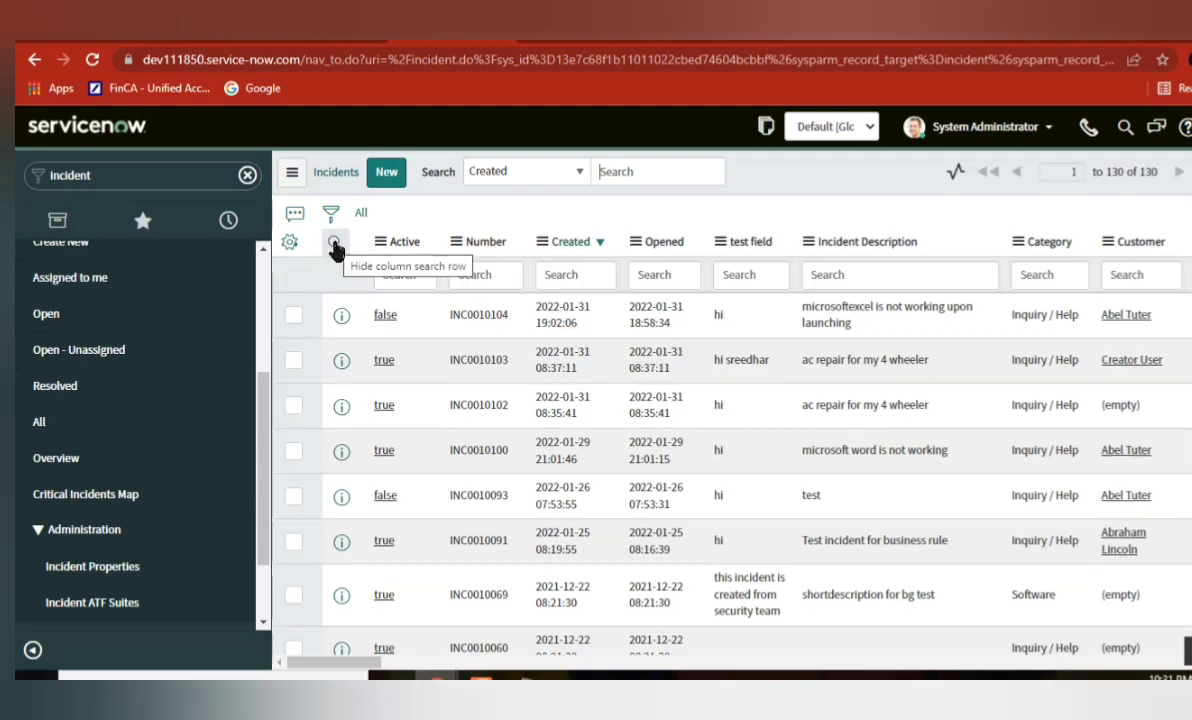
{"action": "left_click", "coordinate": [492, 262]}
{"action": "key", "text": "ctrl+v"}
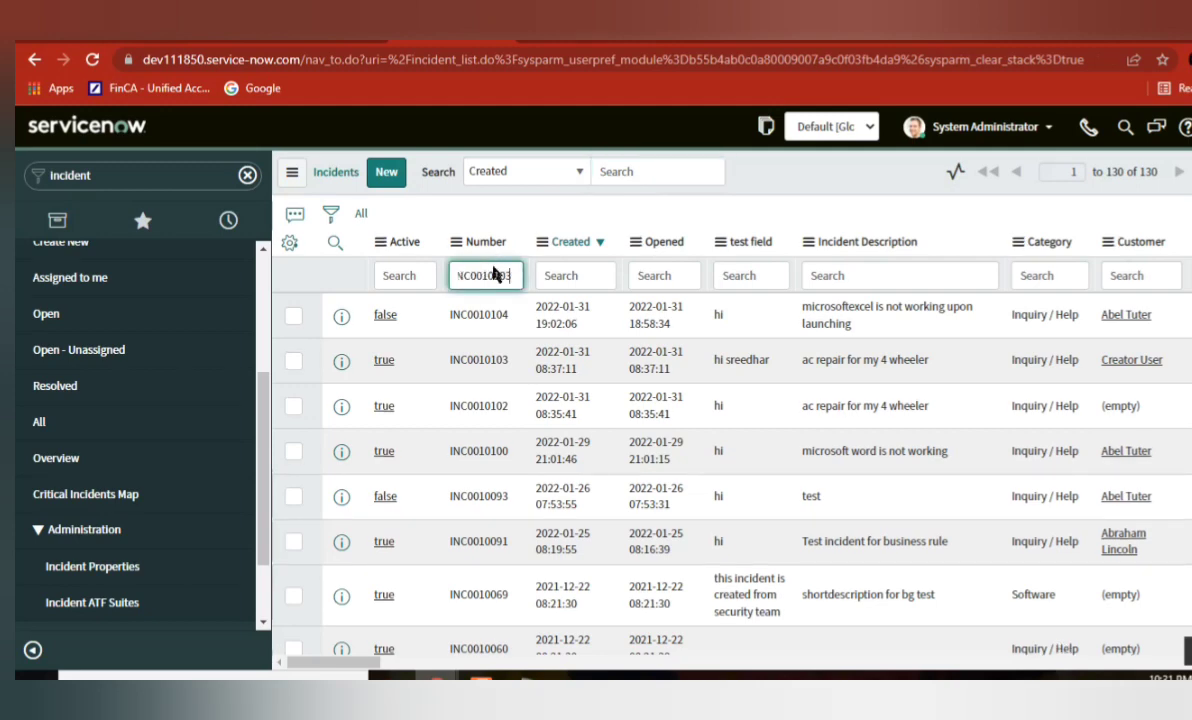
{"action": "key", "text": "Return"}
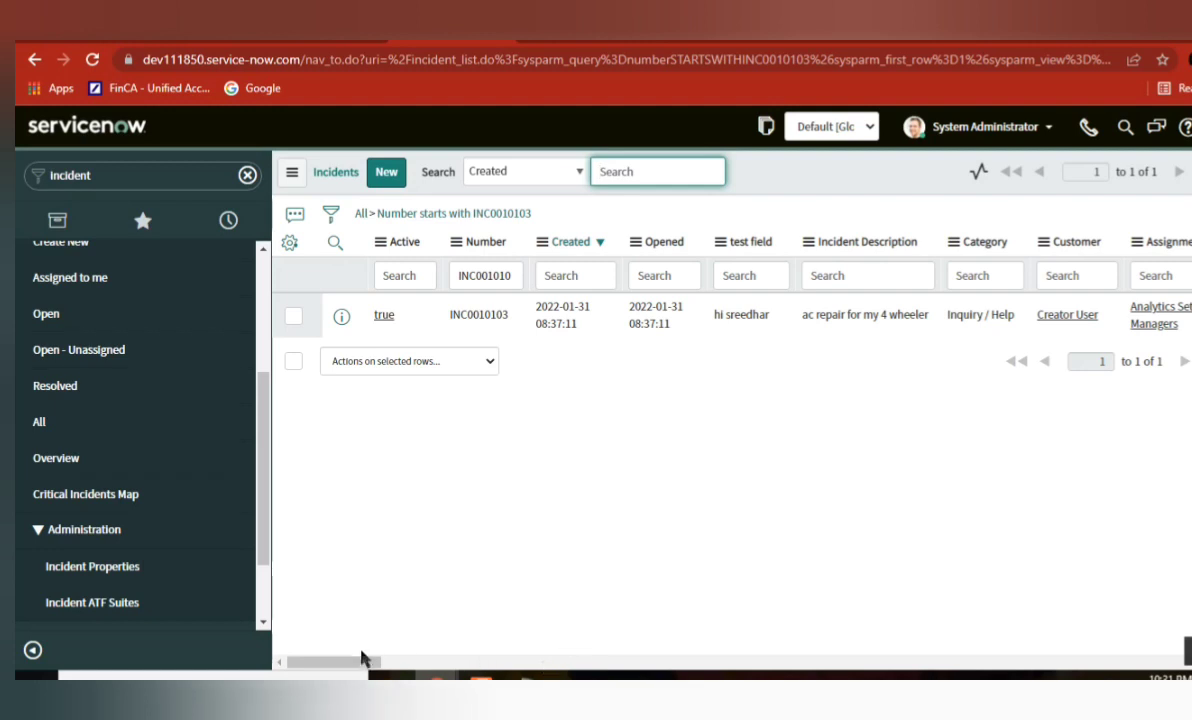
Personalize the incident list columns, moving Updated and Updated by up to sit directly after Opened, and check both columns.
{"action": "left_click_drag", "start_coordinate": [362, 660], "coordinate": [197, 658]}
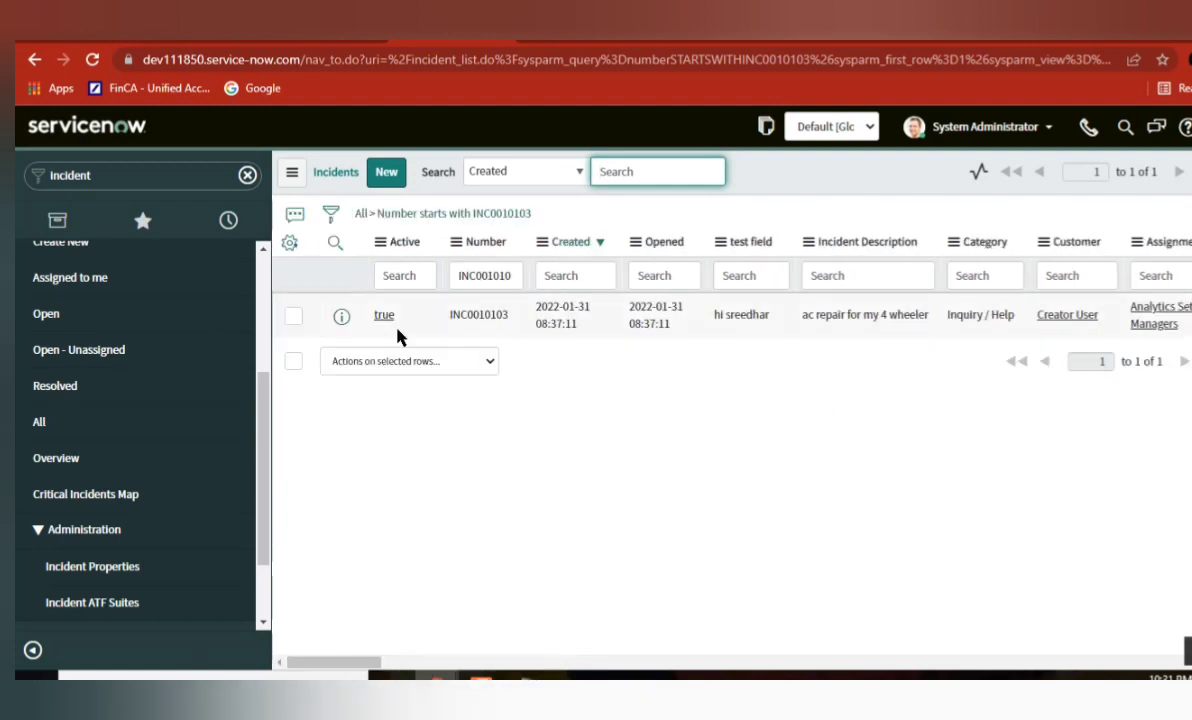
{"action": "left_click", "coordinate": [289, 242]}
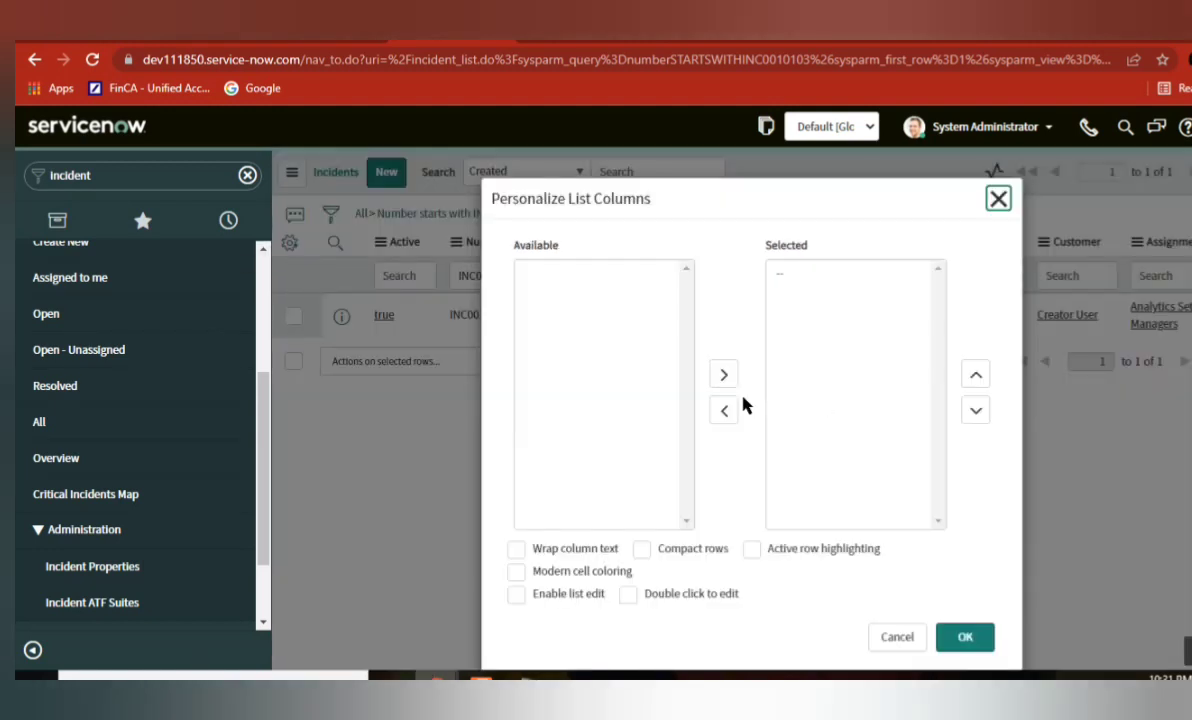
{"action": "left_click", "coordinate": [806, 405]}
{"action": "key", "text": "Down"}
{"action": "key", "text": "Down"}
{"action": "key", "text": "Down"}
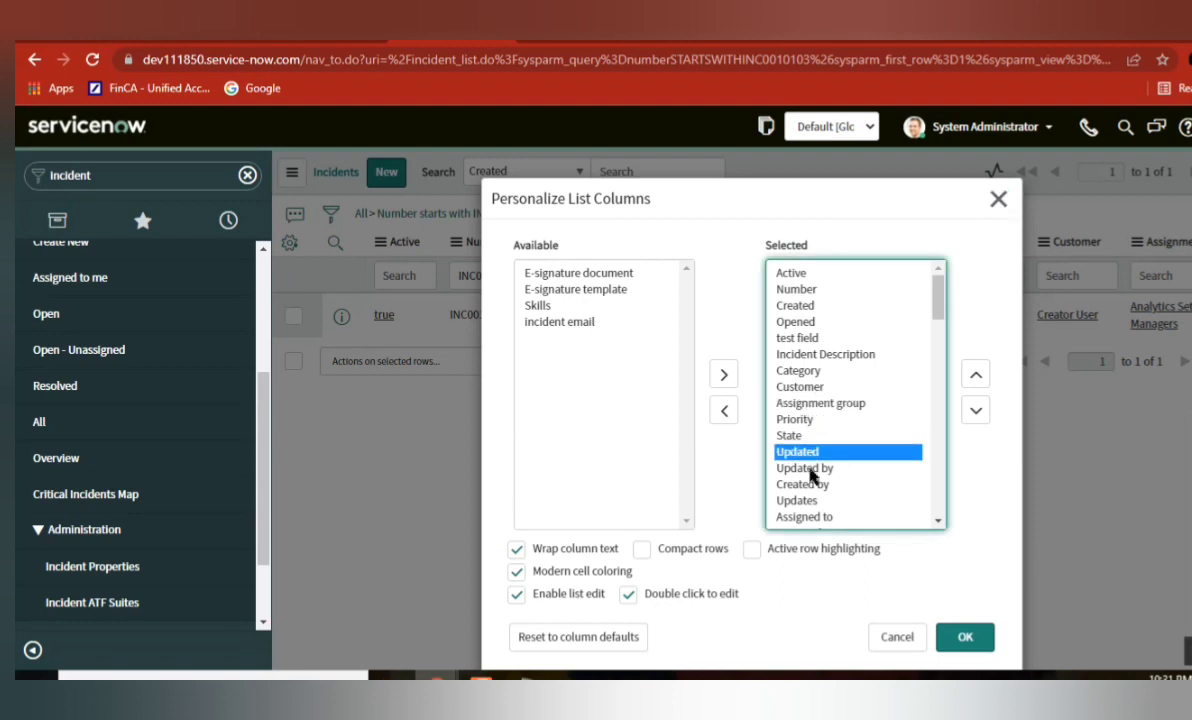
{"action": "left_click", "coordinate": [806, 468], "text": "shift"}
{"action": "left_click", "coordinate": [976, 376]}
{"action": "left_click", "coordinate": [976, 376]}
{"action": "left_click", "coordinate": [976, 376]}
{"action": "left_click", "coordinate": [976, 376]}
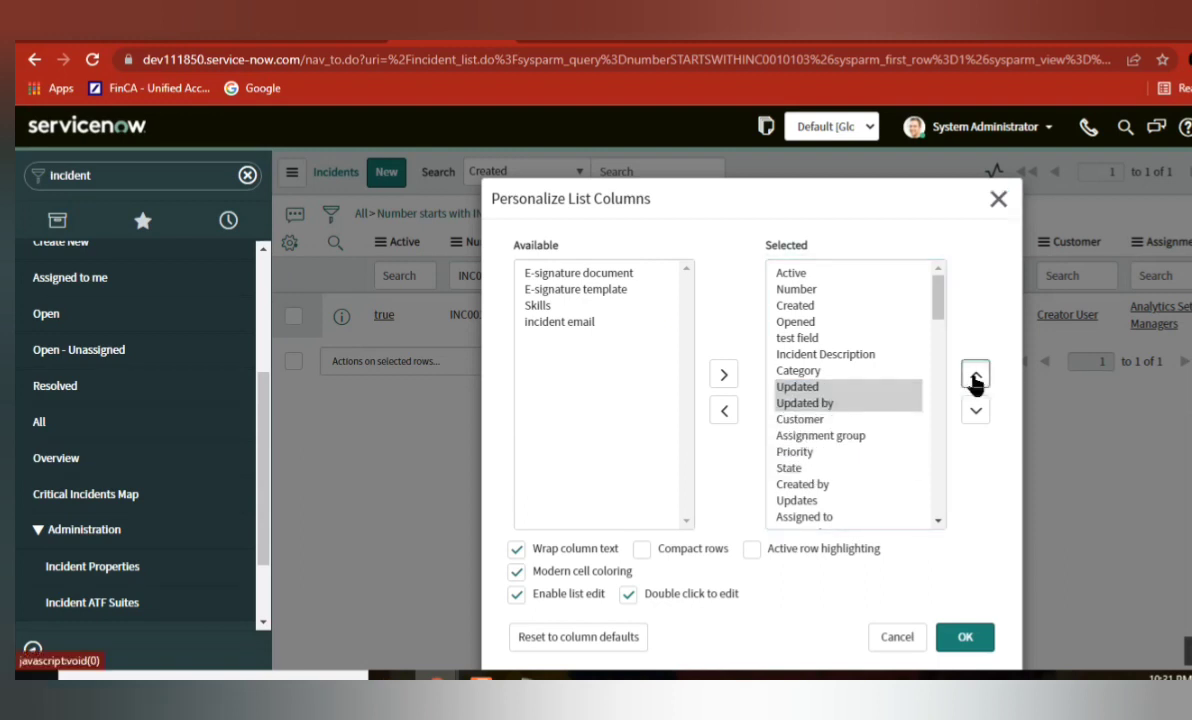
{"action": "left_click", "coordinate": [976, 376]}
{"action": "left_click", "coordinate": [976, 376]}
{"action": "left_click", "coordinate": [976, 376]}
{"action": "left_click", "coordinate": [963, 639]}
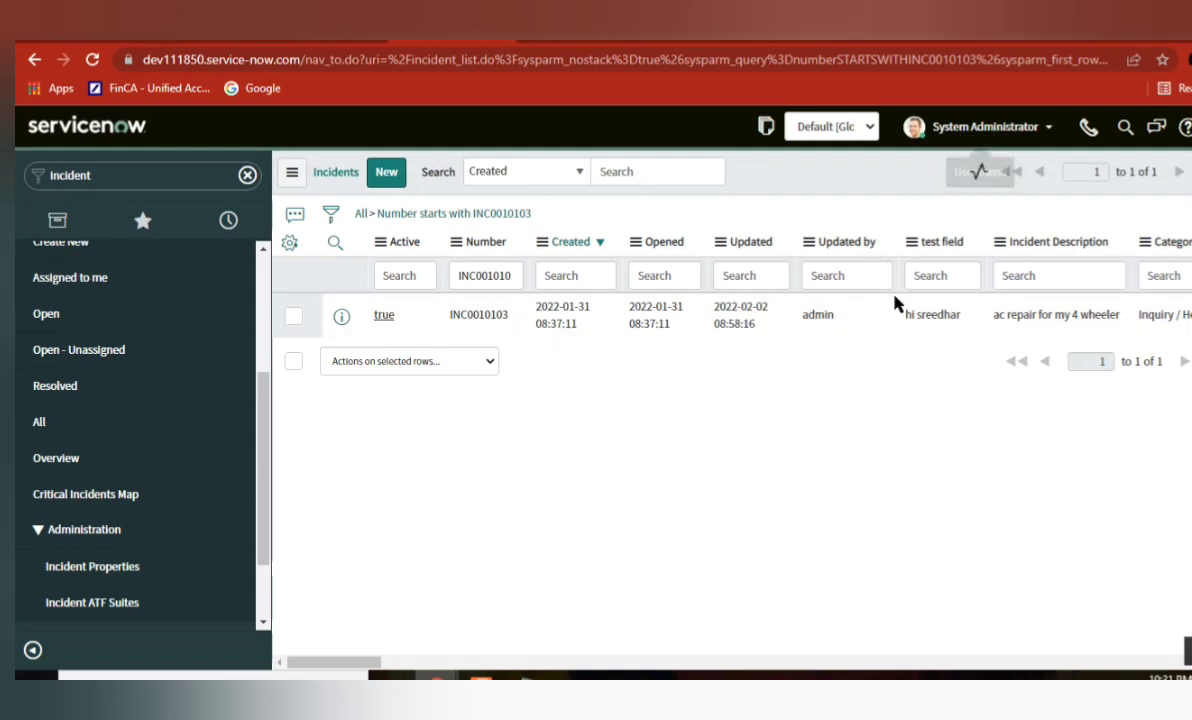
{"action": "left_click_drag", "start_coordinate": [886, 246], "coordinate": [722, 242]}
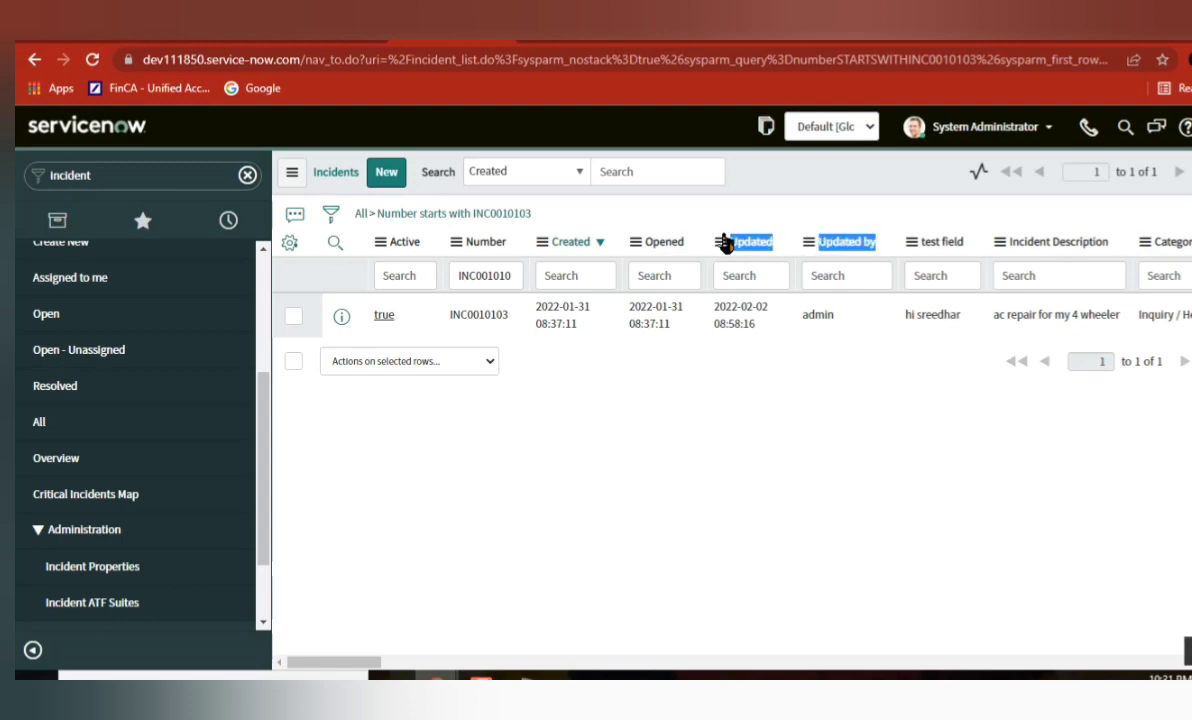
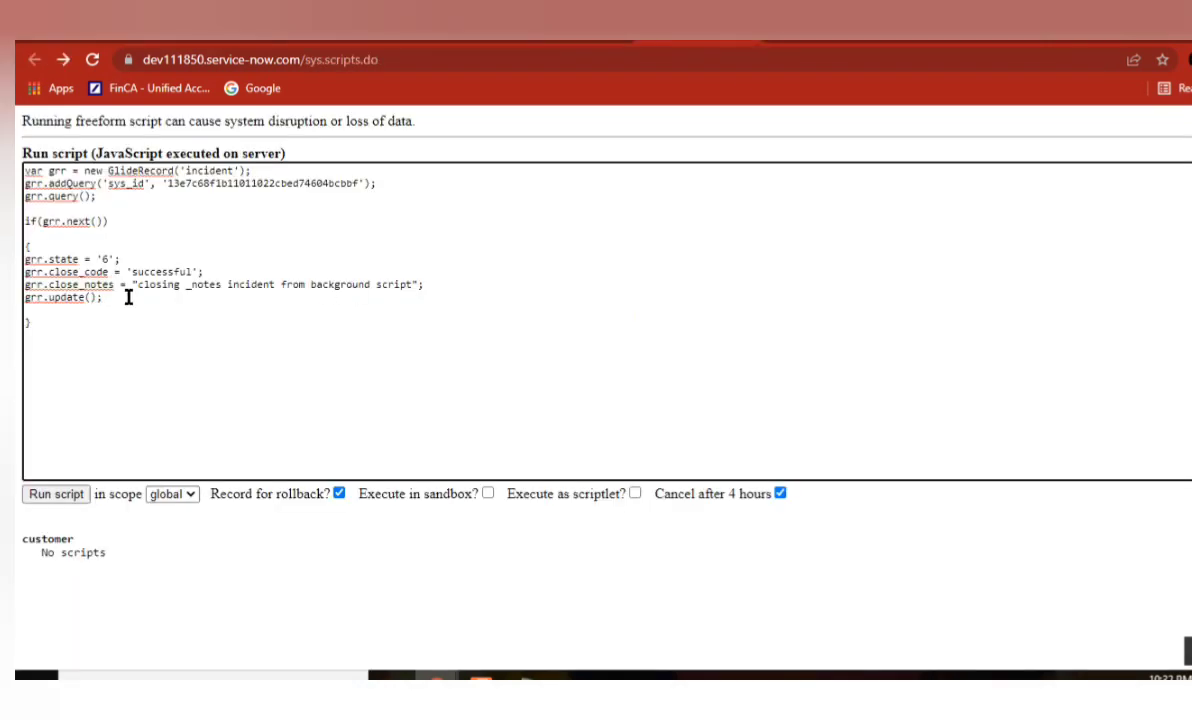
Add the line grr.autoSysFields('false'); below grr.update(); in the background script and review it.
{"action": "key", "text": "Return"}
{"action": "type", "text": "grr.autoSysFields('false');"}
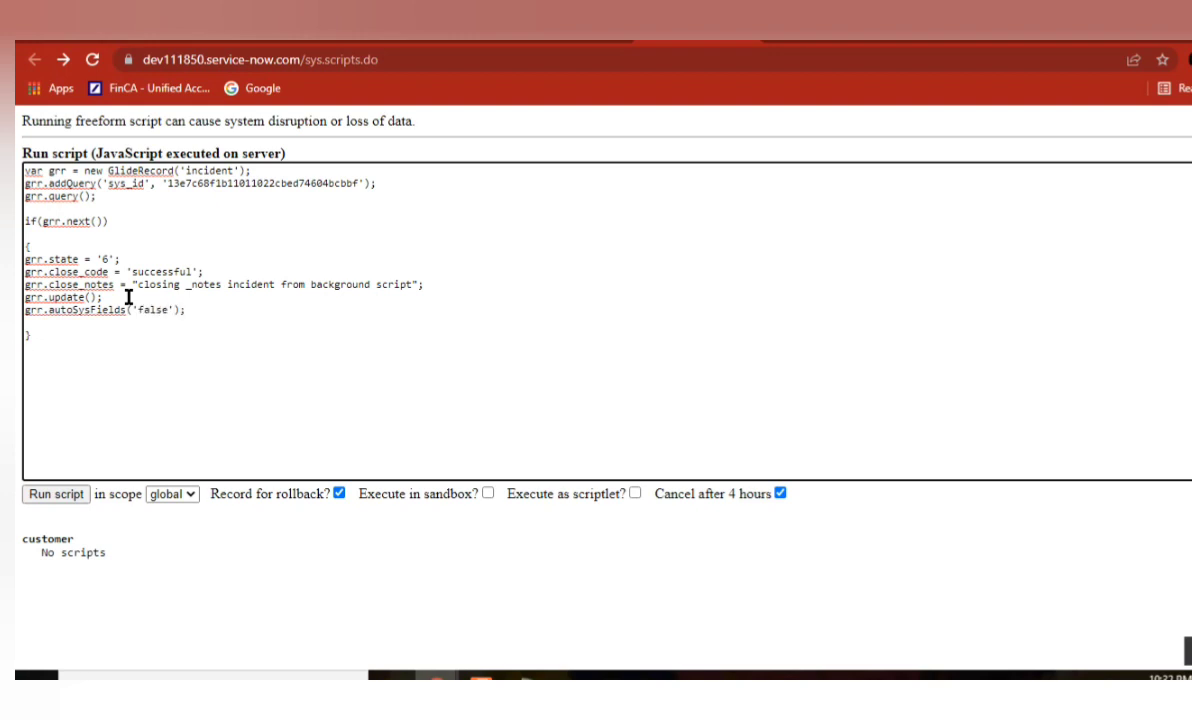
{"action": "double_click", "coordinate": [136, 312]}
{"action": "left_click", "coordinate": [114, 312]}
{"action": "double_click", "coordinate": [153, 308]}
{"action": "left_click", "coordinate": [222, 310]}
{"action": "left_click", "coordinate": [238, 261]}
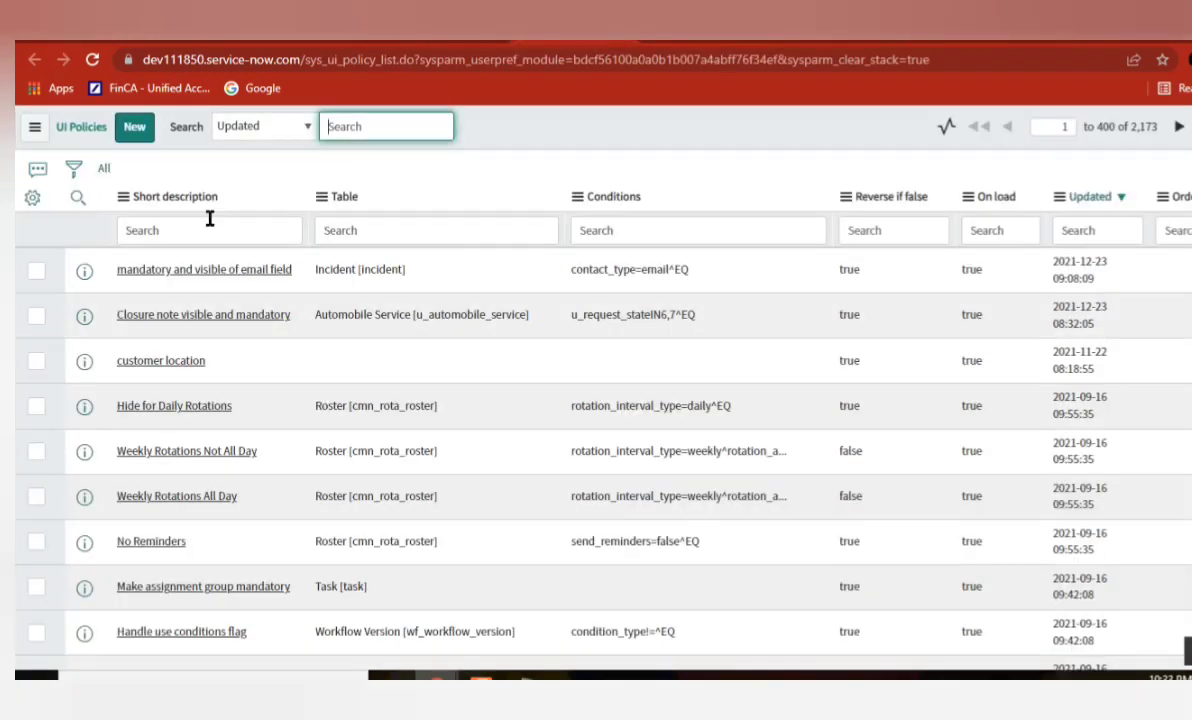
Open the UI policy "mandatory and visible of email field" and switch to the Data Policy notes in Notepad.
{"action": "left_click", "coordinate": [213, 272]}
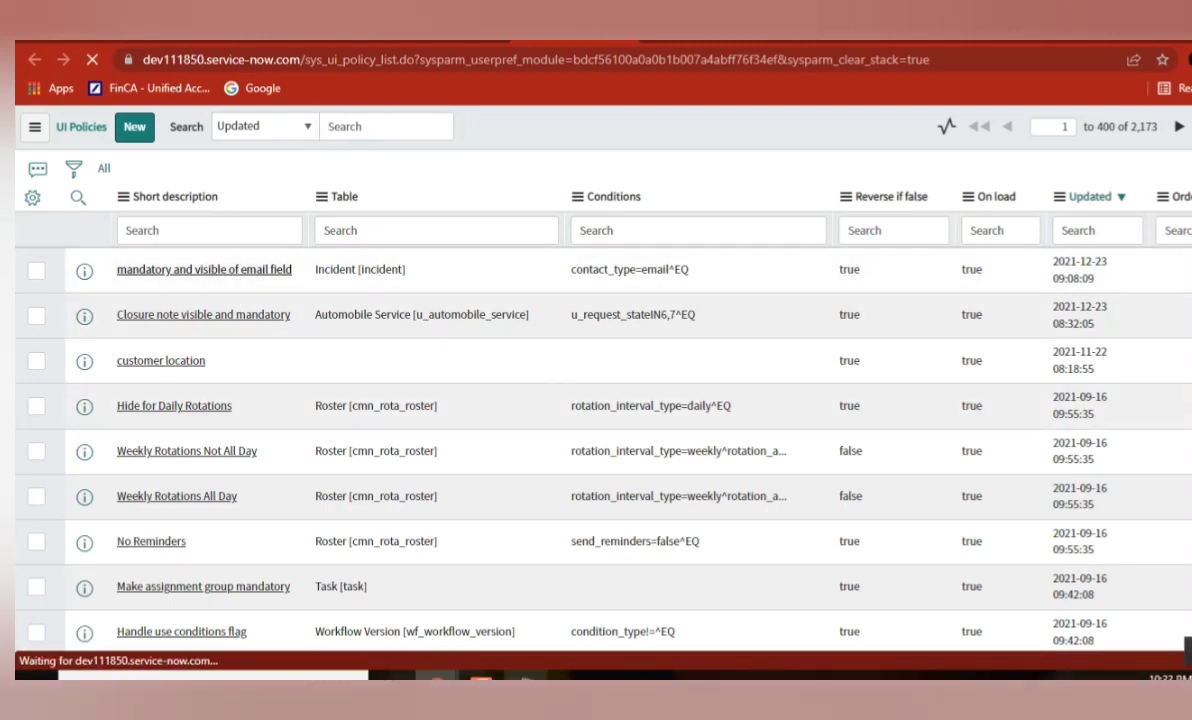
{"action": "key", "text": "alt+Tab"}
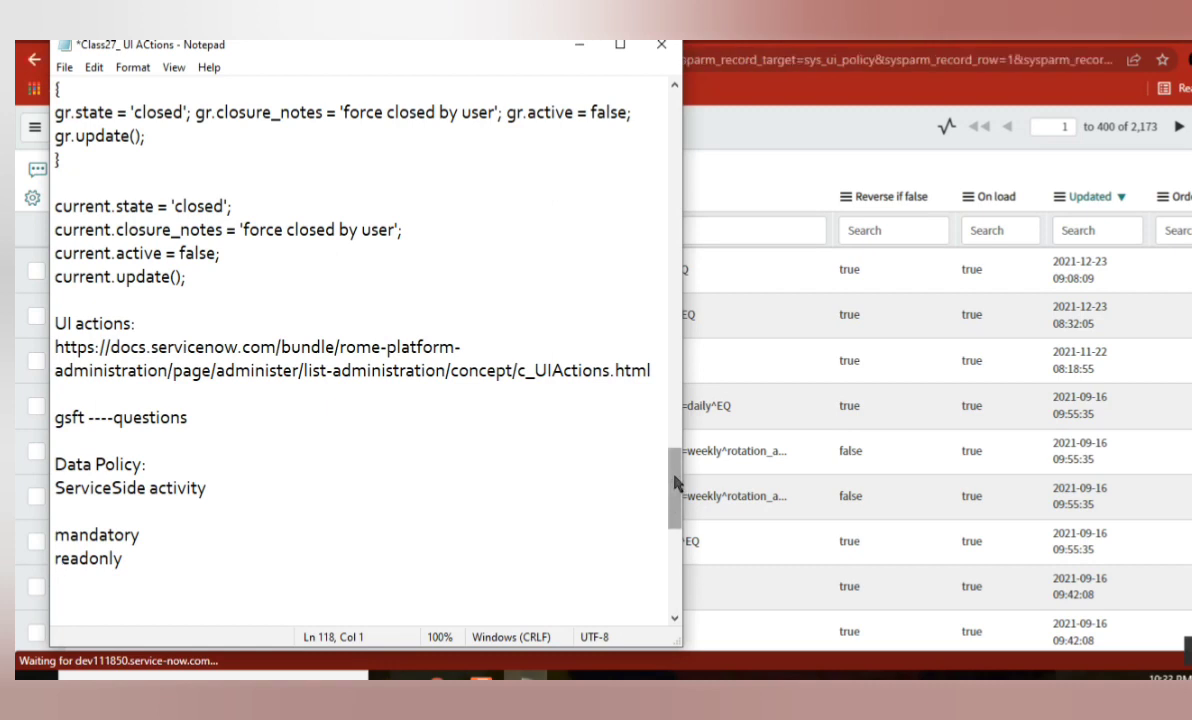
{"action": "scroll", "coordinate": [673, 540], "scroll_direction": "down", "scroll_amount": 3}
{"action": "scroll", "coordinate": [673, 513], "scroll_direction": "up", "scroll_amount": 1}
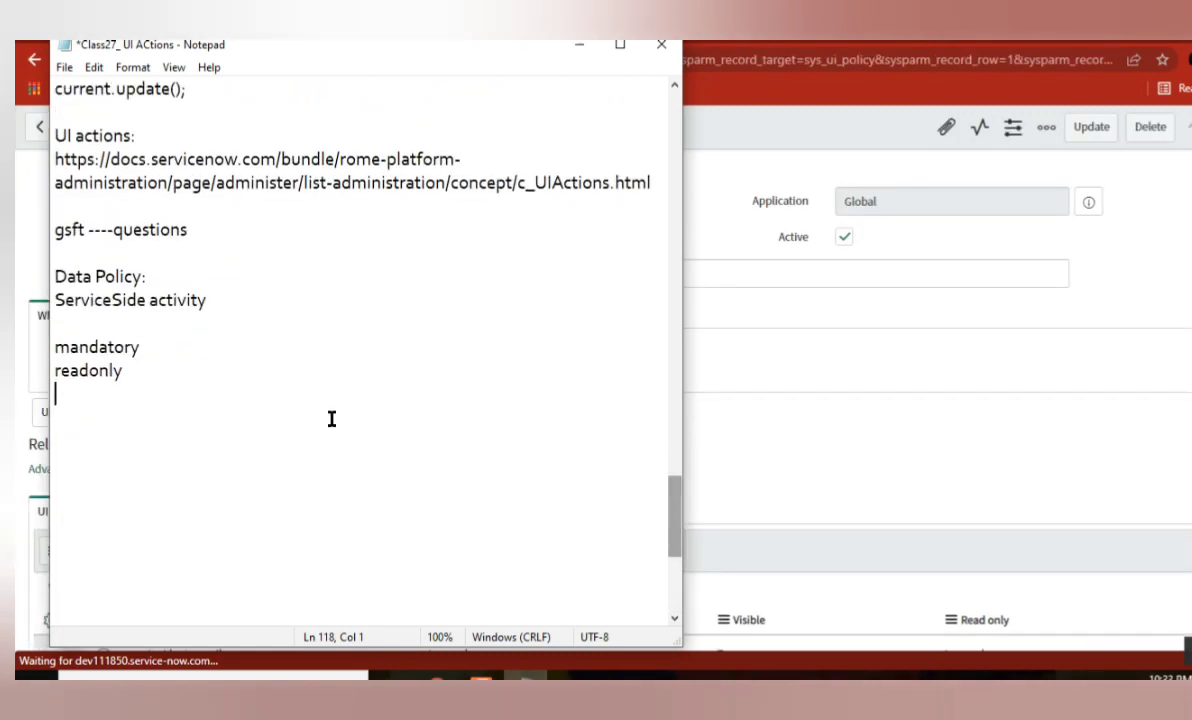
Add a "UI policy" heading below "readonly" in the notes, followed by the lines "state = resolved/closed" and "mandary".
{"action": "left_click", "coordinate": [104, 427]}
{"action": "type", "text": "UI policy"}
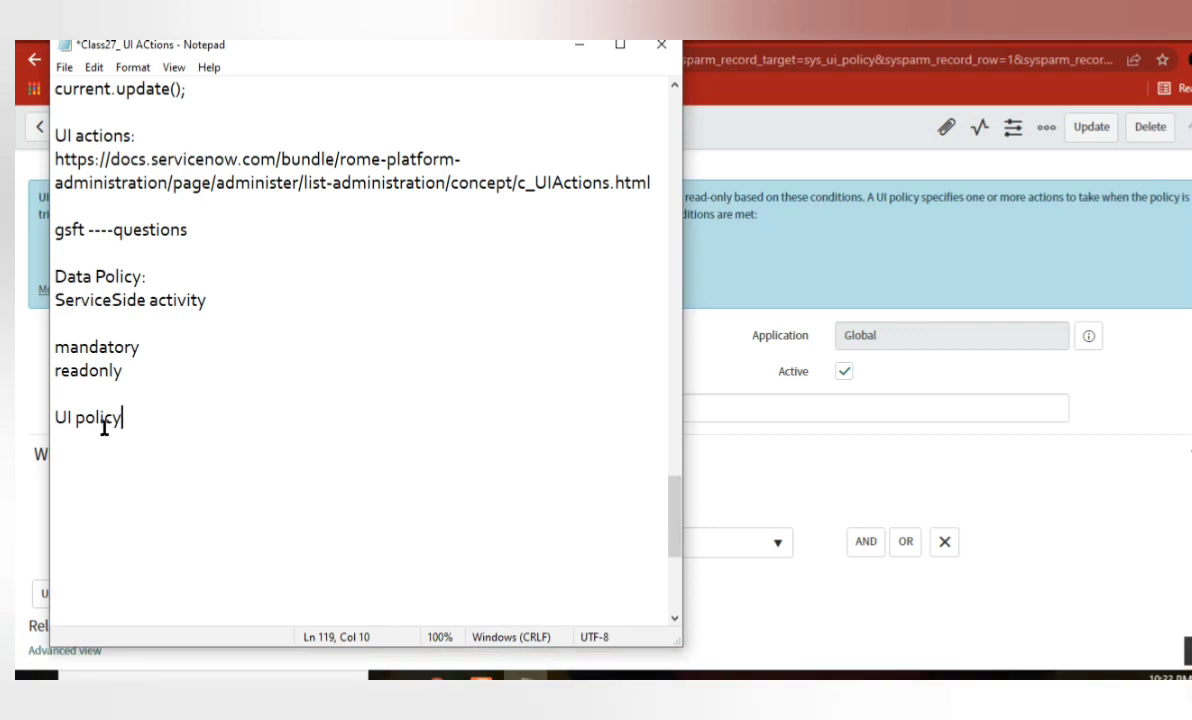
{"action": "key", "text": "Return"}
{"action": "key", "text": "Return"}
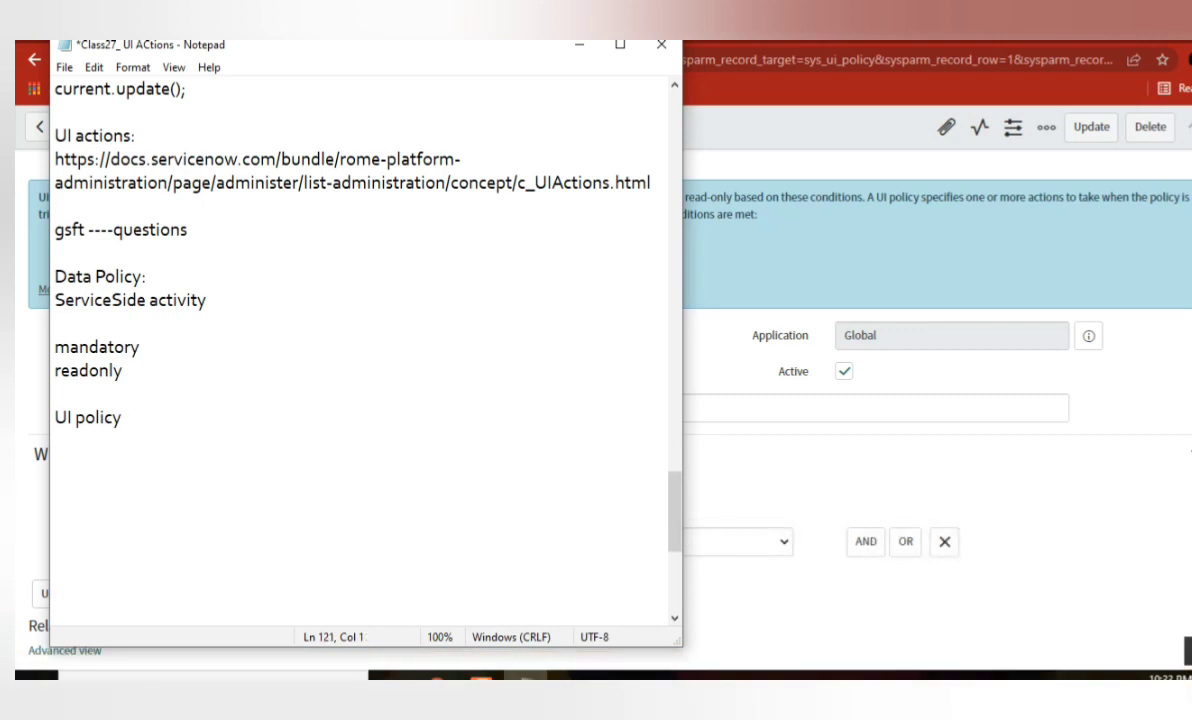
{"action": "type", "text": "state = reso"}
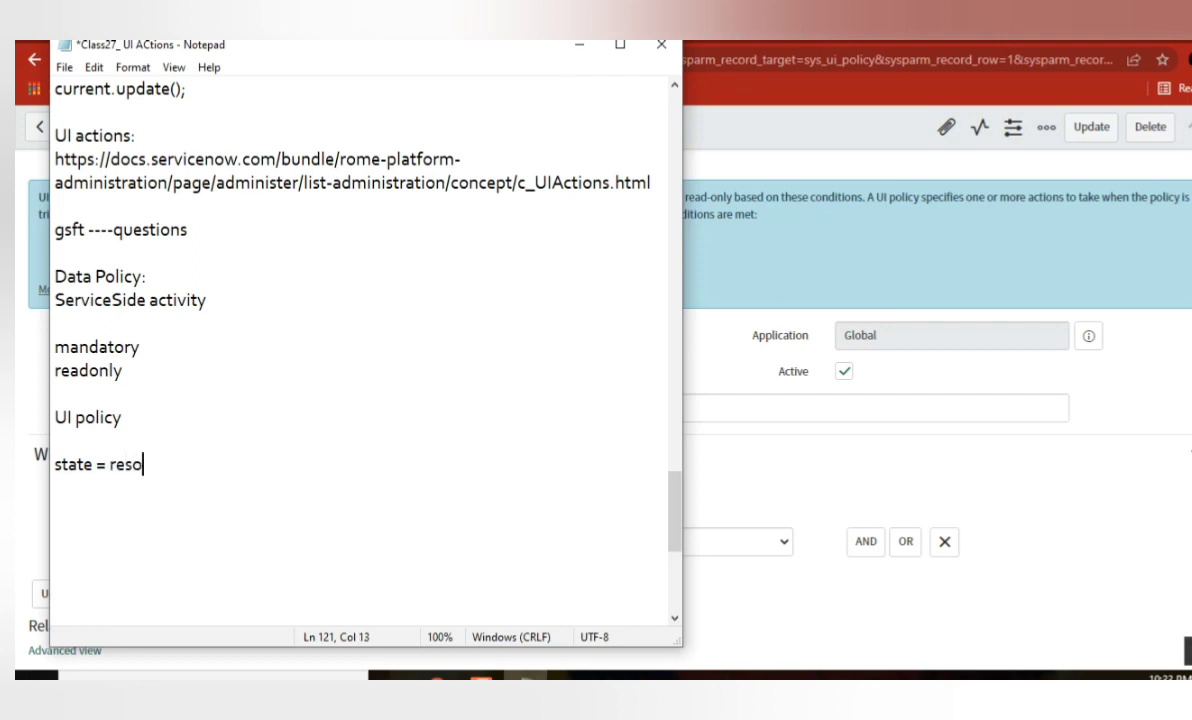
{"action": "type", "text": "lved/closed"}
{"action": "key", "text": "Return"}
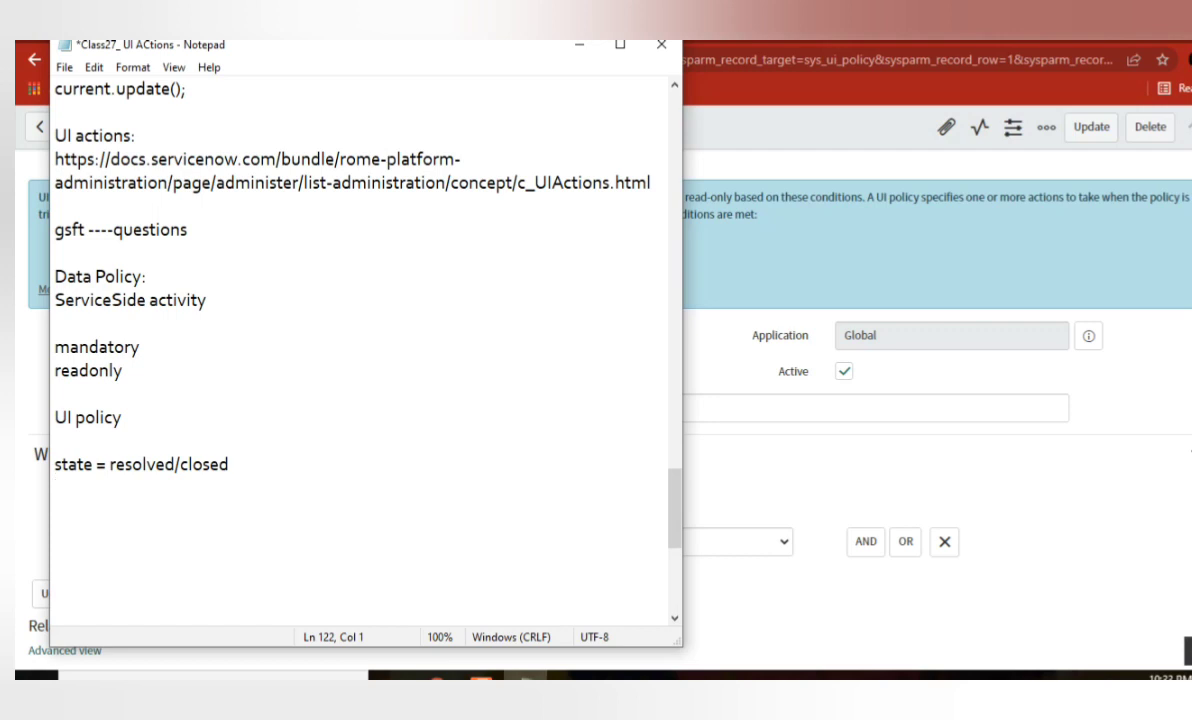
{"action": "type", "text": "manda"}
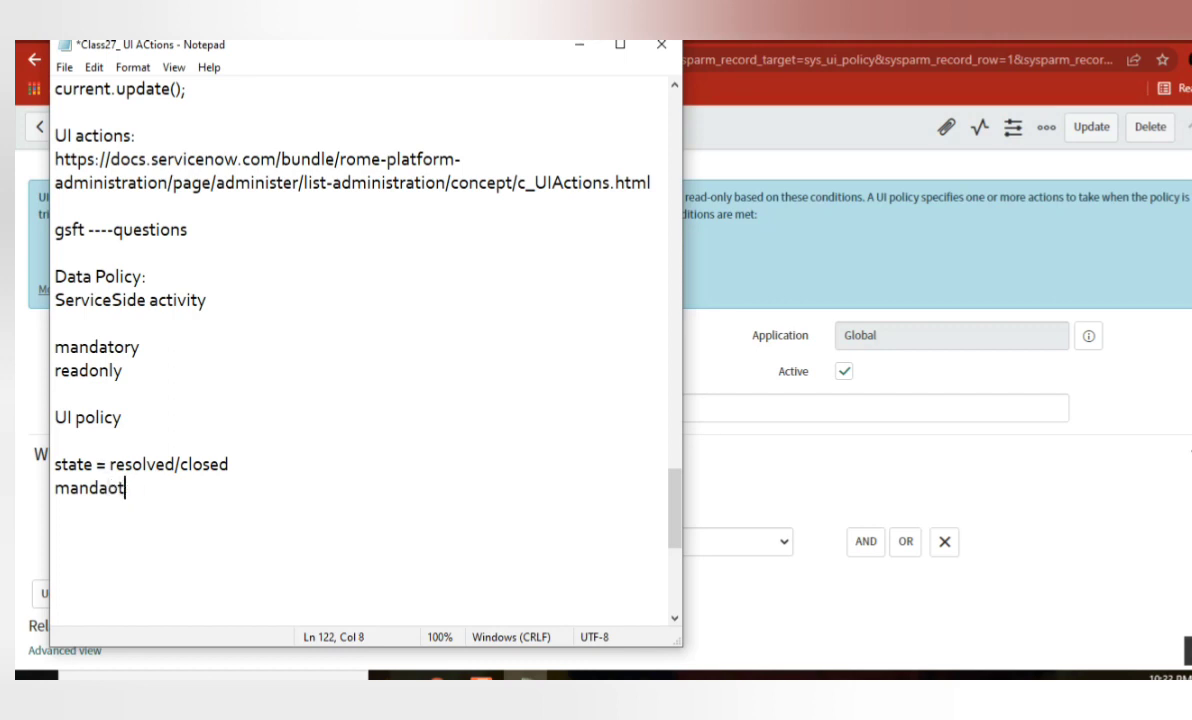
{"action": "type", "text": "ry"}
Review the UI policy heading and the state and mandatory lines beneath it in the notes.
{"action": "left_click", "coordinate": [120, 420]}
{"action": "left_click_drag", "start_coordinate": [123, 488], "coordinate": [55, 416]}
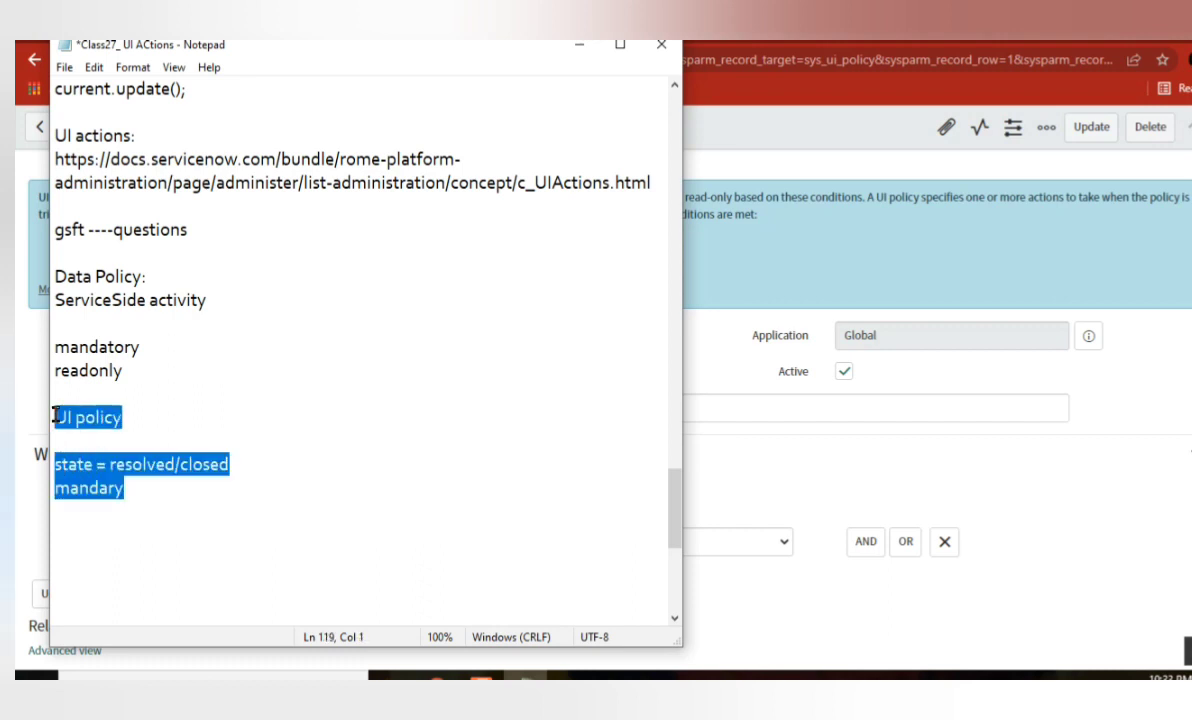
{"action": "left_click", "coordinate": [176, 485]}
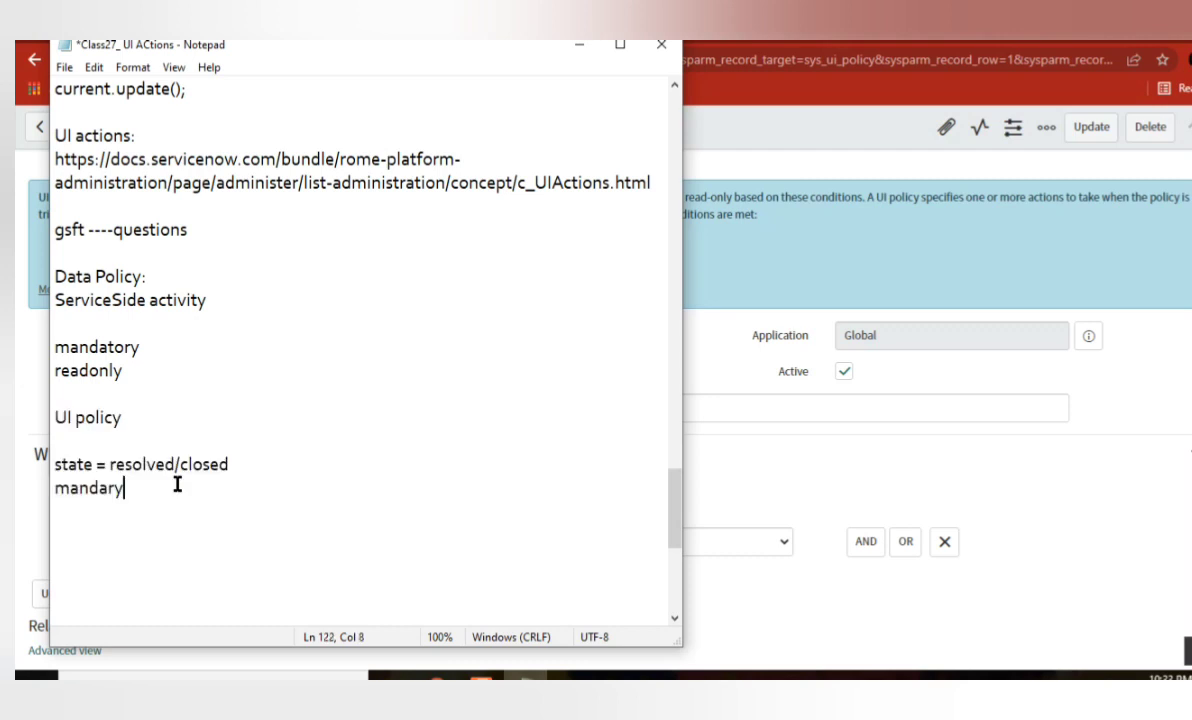
{"action": "double_click", "coordinate": [103, 490]}
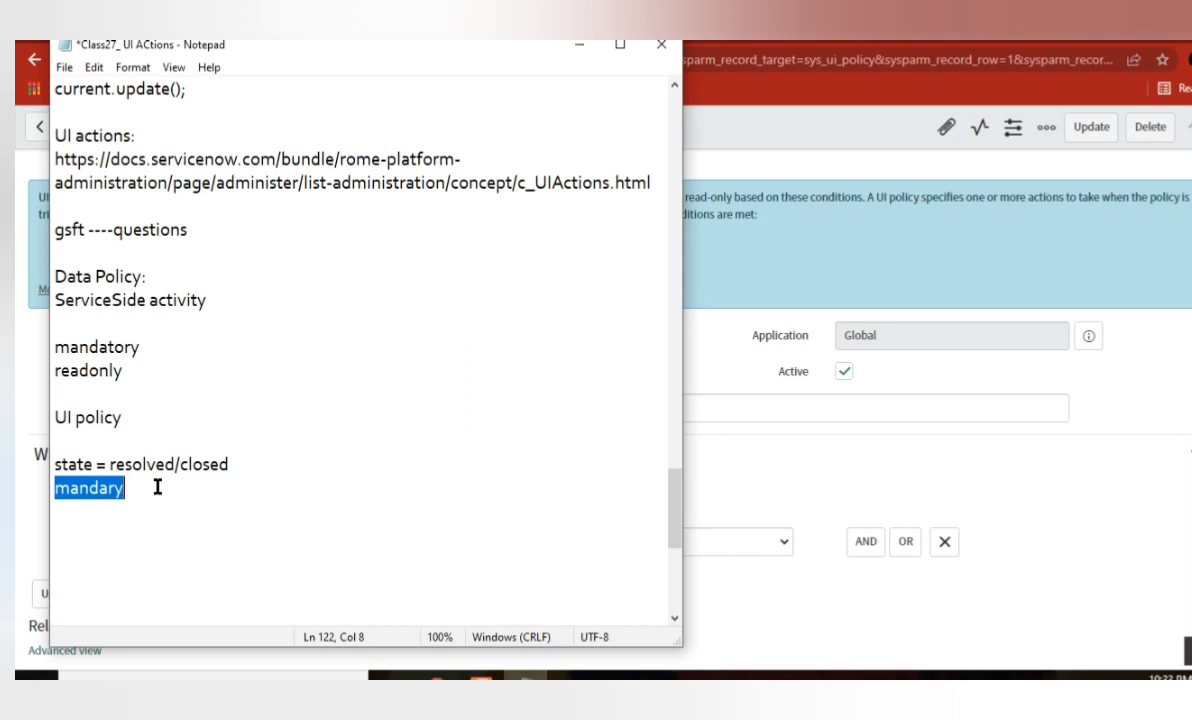
{"action": "double_click", "coordinate": [63, 418]}
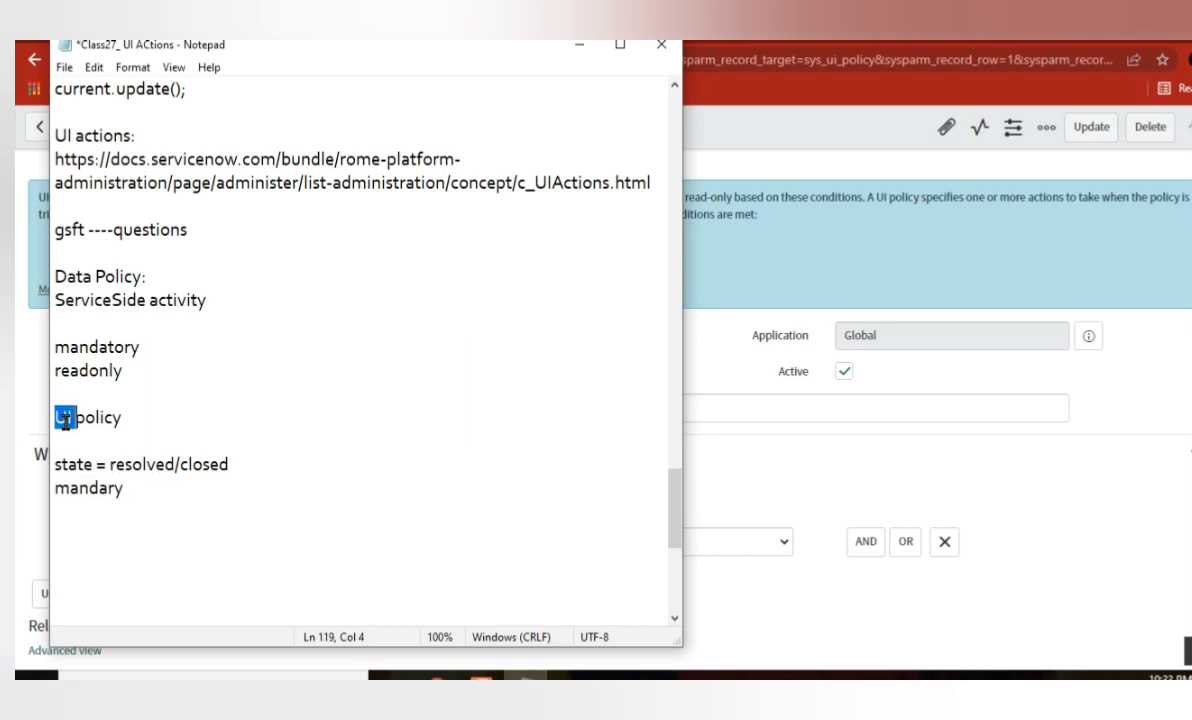
{"action": "left_click", "coordinate": [118, 489]}
{"action": "left_click", "coordinate": [56, 418]}
{"action": "left_click", "coordinate": [130, 495], "text": "shift"}
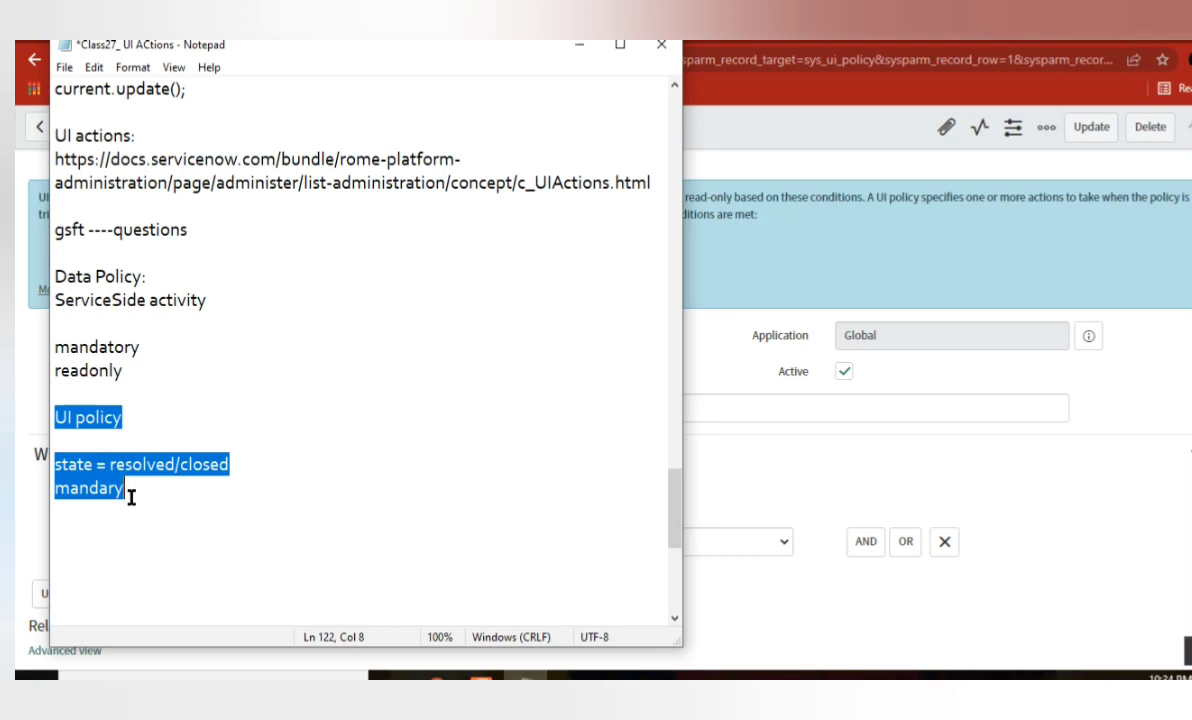
{"action": "left_click", "coordinate": [72, 464]}
{"action": "left_click_drag", "start_coordinate": [143, 491], "coordinate": [52, 464]}
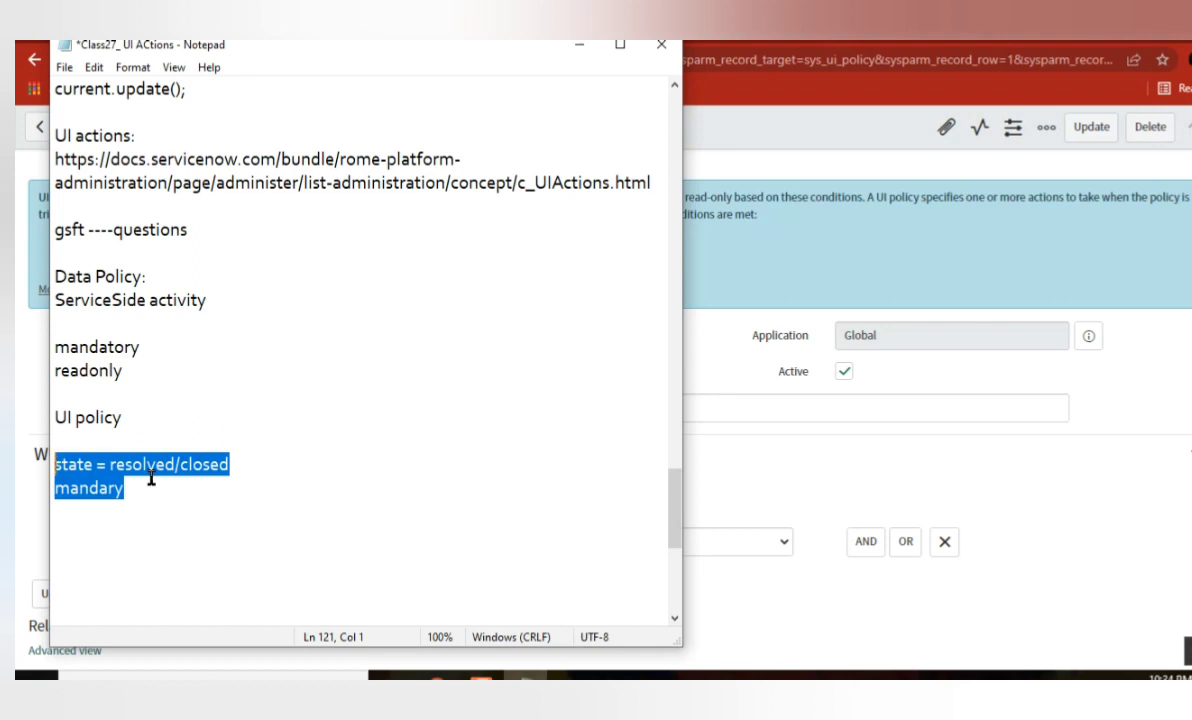
{"action": "left_click", "coordinate": [218, 489]}
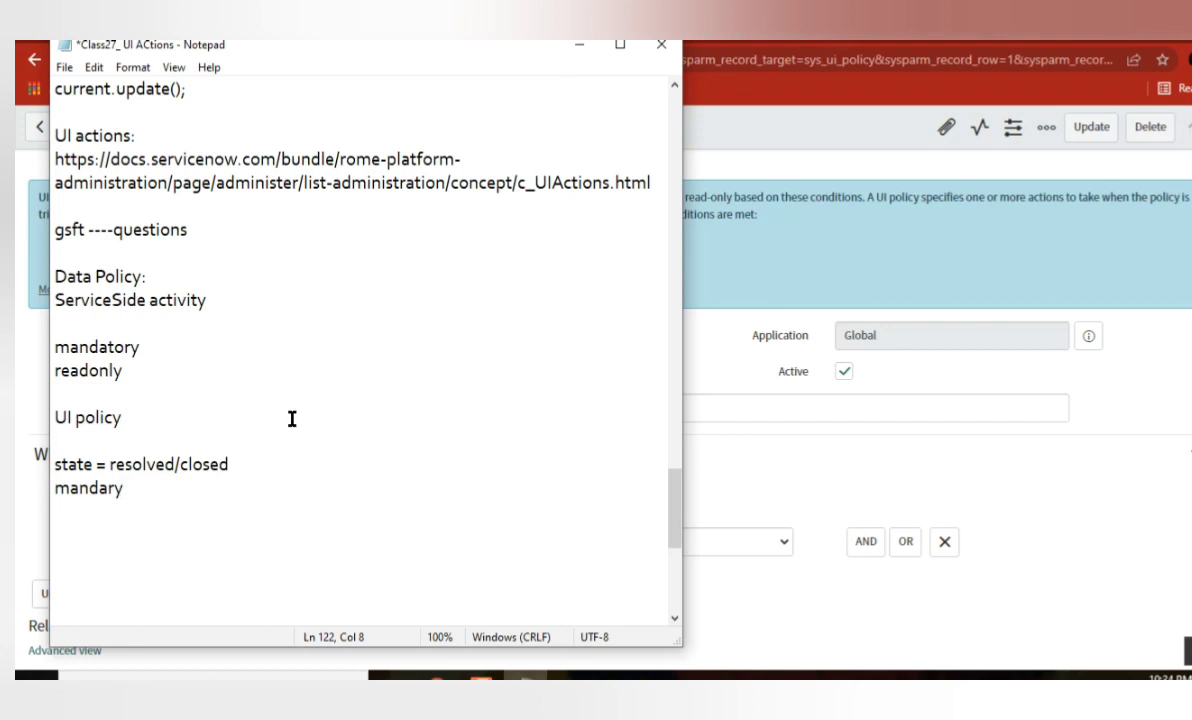
Extend the "UI policy" heading in the notes to read "Converting UI policy -----> data policy".
{"action": "left_click", "coordinate": [64, 417]}
{"action": "left_click", "coordinate": [163, 421]}
{"action": "type", "text": "----->"}
{"action": "left_click", "coordinate": [64, 417]}
{"action": "left_click", "coordinate": [50, 416]}
{"action": "type", "text": "Co"}
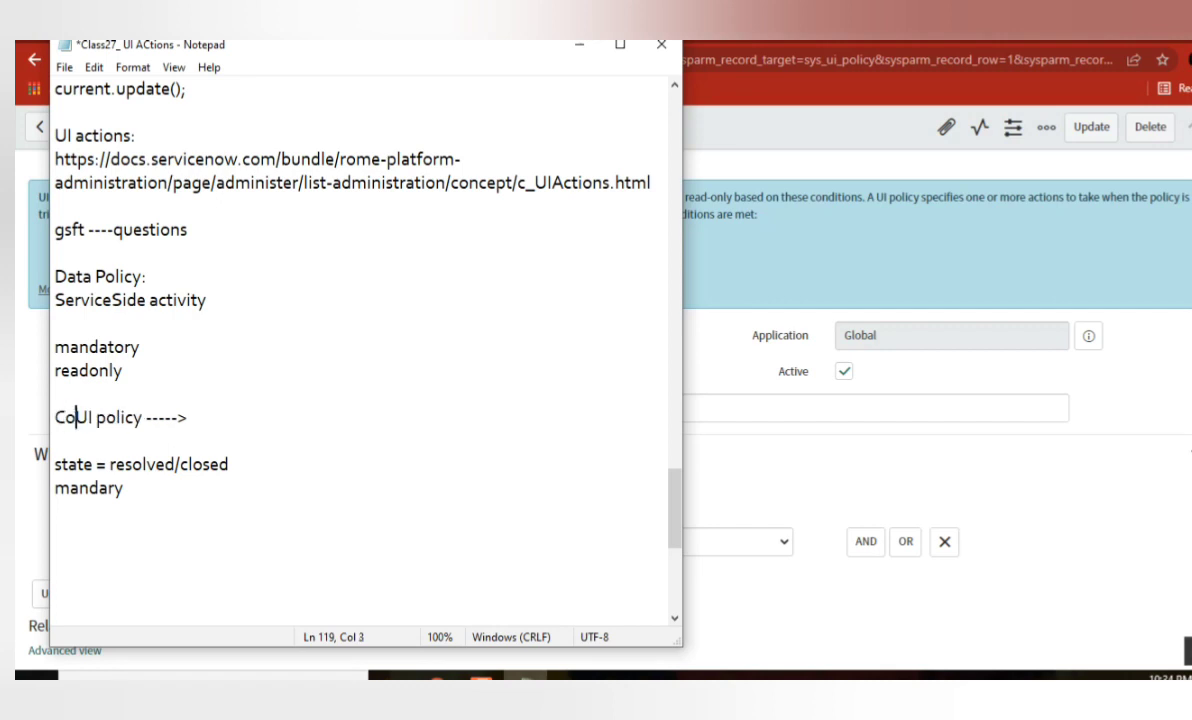
{"action": "type", "text": "nverting"}
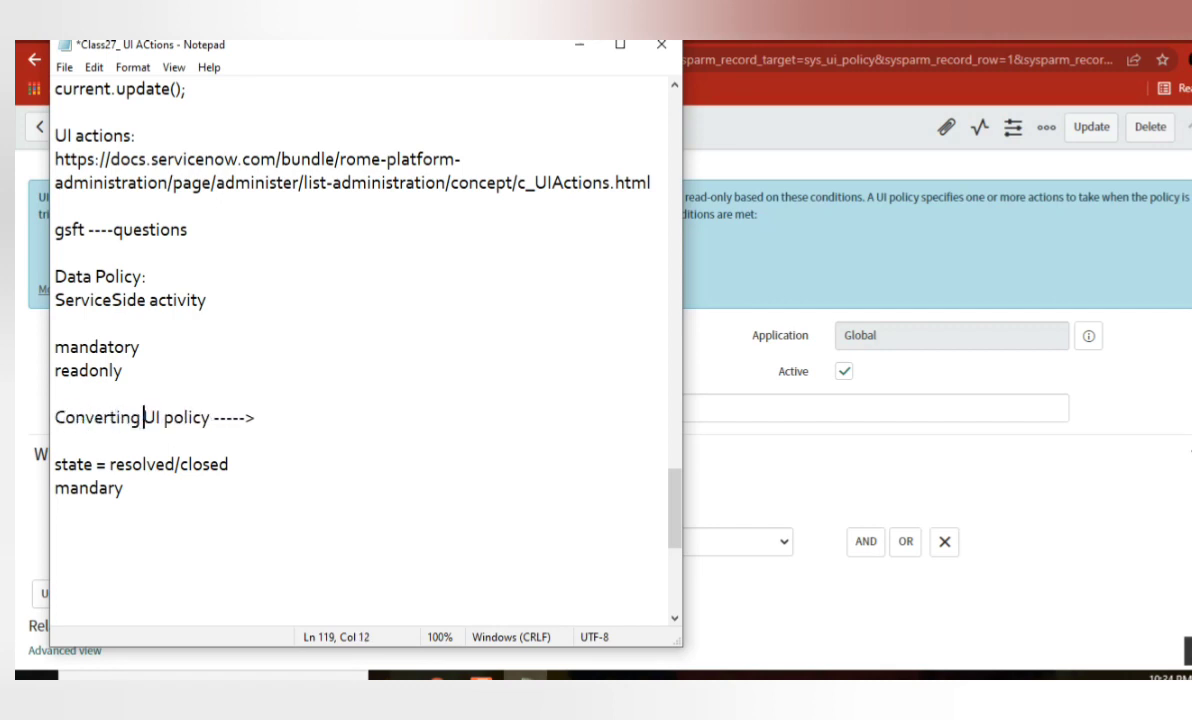
{"action": "left_click", "coordinate": [260, 417]}
{"action": "type", "text": "data policy"}
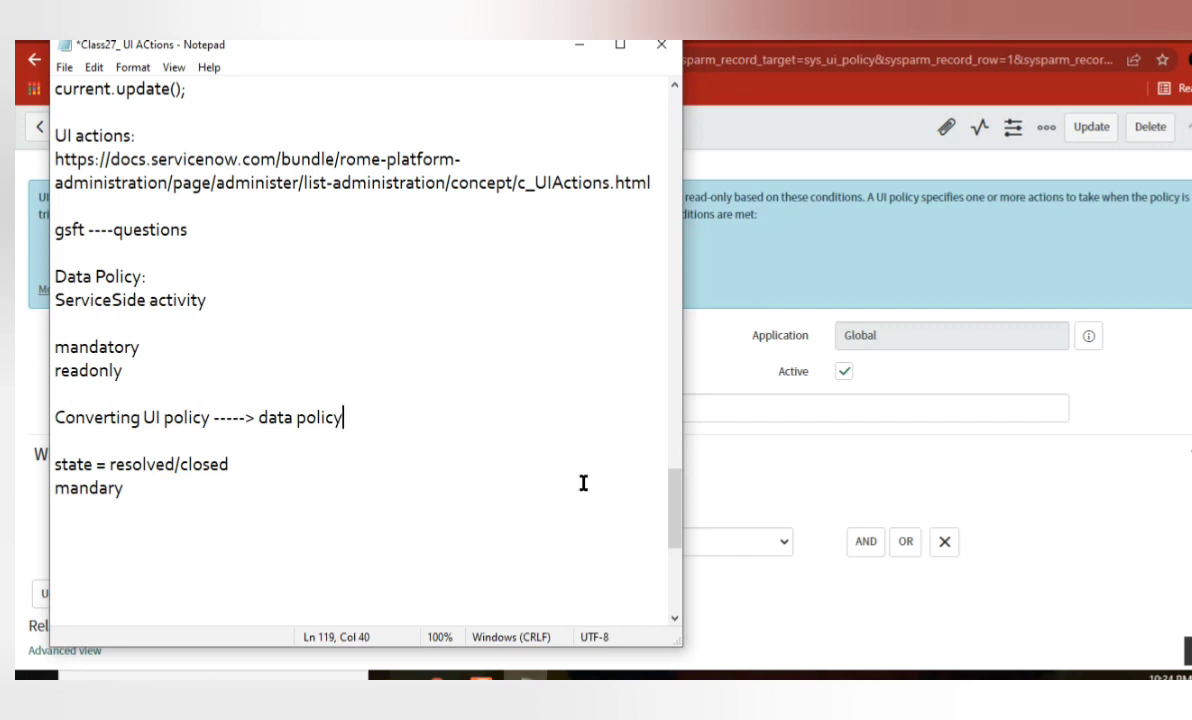
Switch to the browser, examine the email field UI policy's conditions and actions, and reopen it from the UI Policies list.
{"action": "left_click", "coordinate": [1126, 367]}
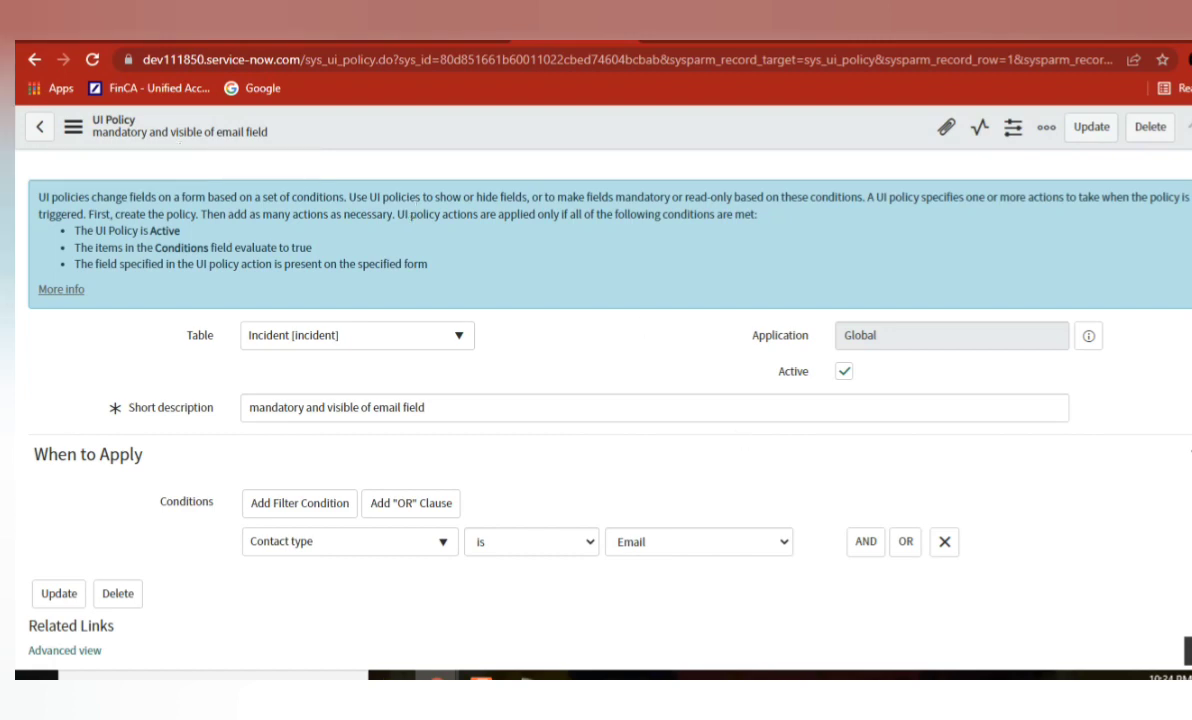
{"action": "scroll", "coordinate": [803, 218], "scroll_direction": "down", "scroll_amount": 2}
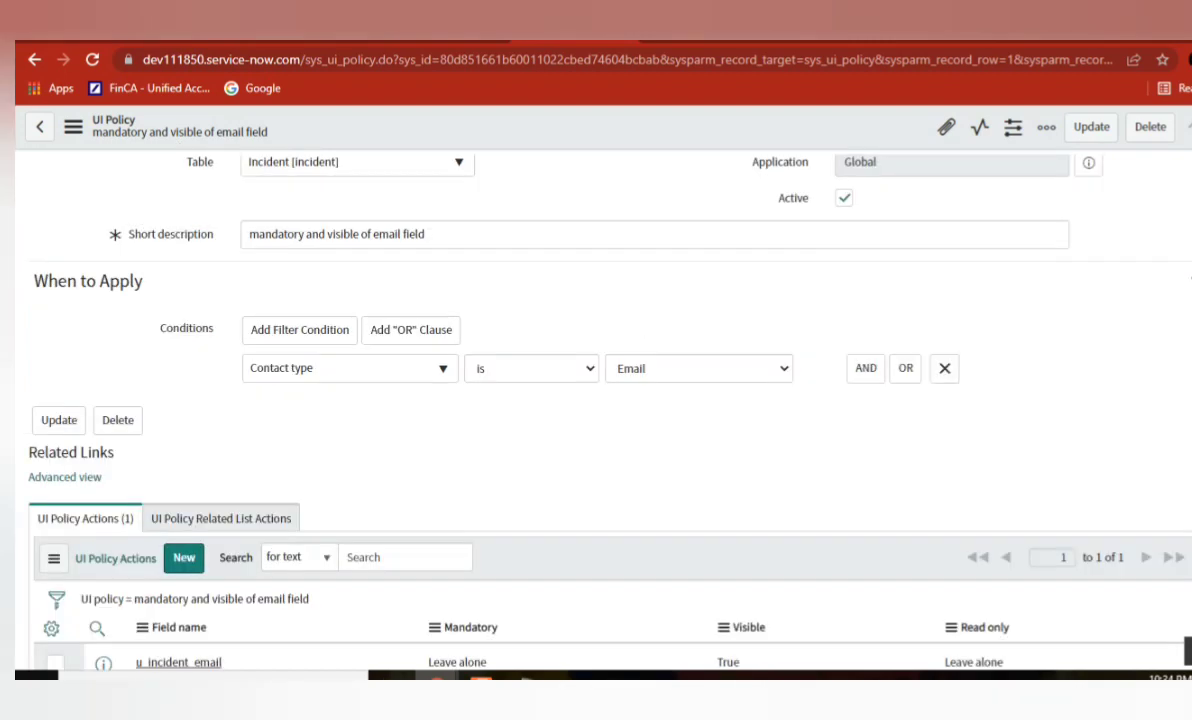
{"action": "left_click", "coordinate": [33, 60]}
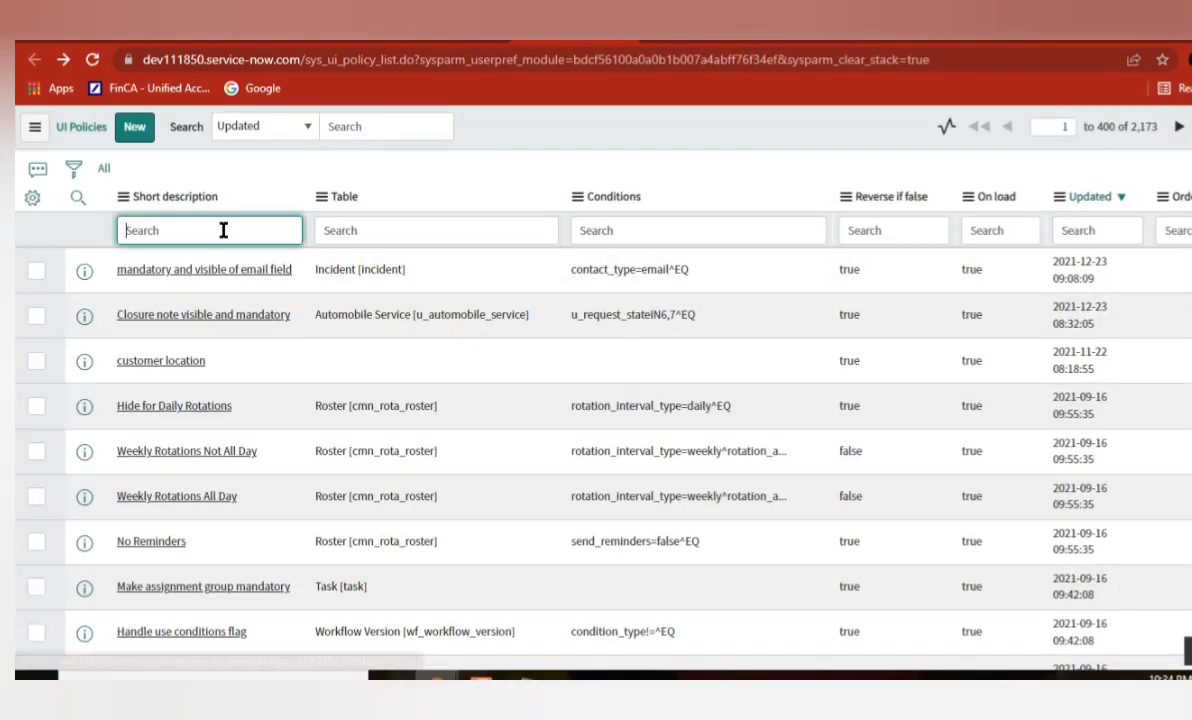
{"action": "left_click", "coordinate": [238, 268]}
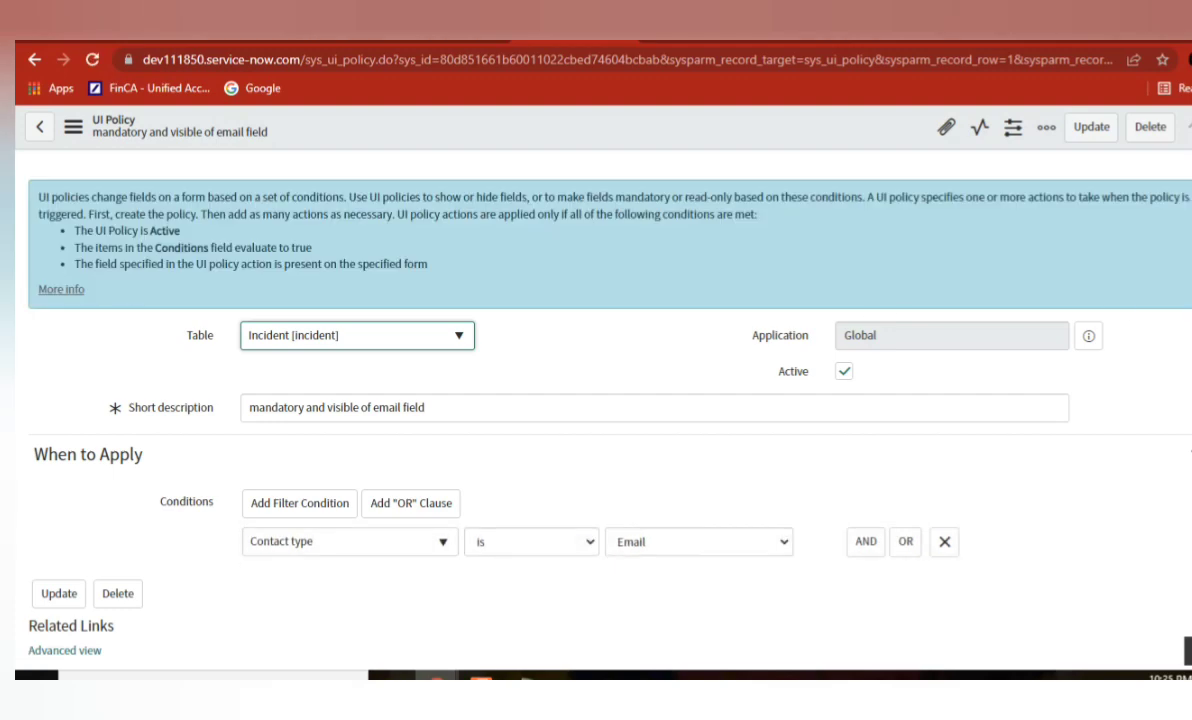
Compare the email field UI policy's Visible action and related links with the "Make close info mandatory when resolved or closed" data policy.
{"action": "scroll", "coordinate": [600, 400], "scroll_direction": "down", "scroll_amount": 3}
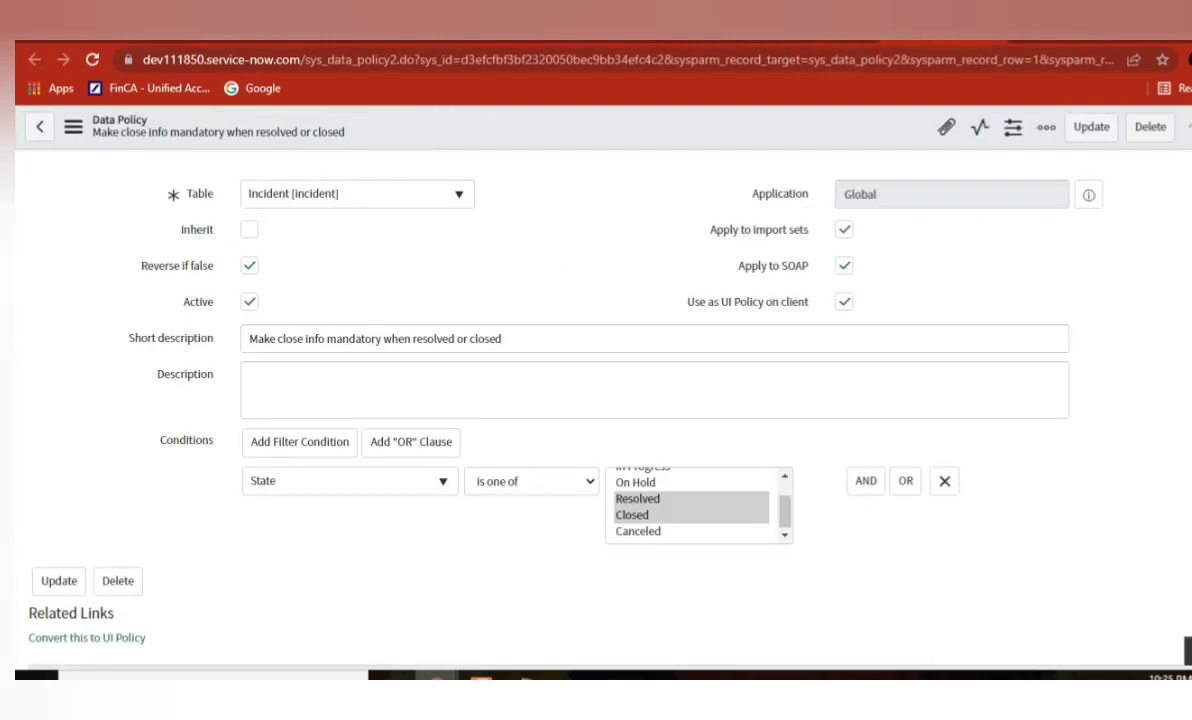
{"action": "scroll", "coordinate": [418, 372], "scroll_direction": "down", "scroll_amount": 3}
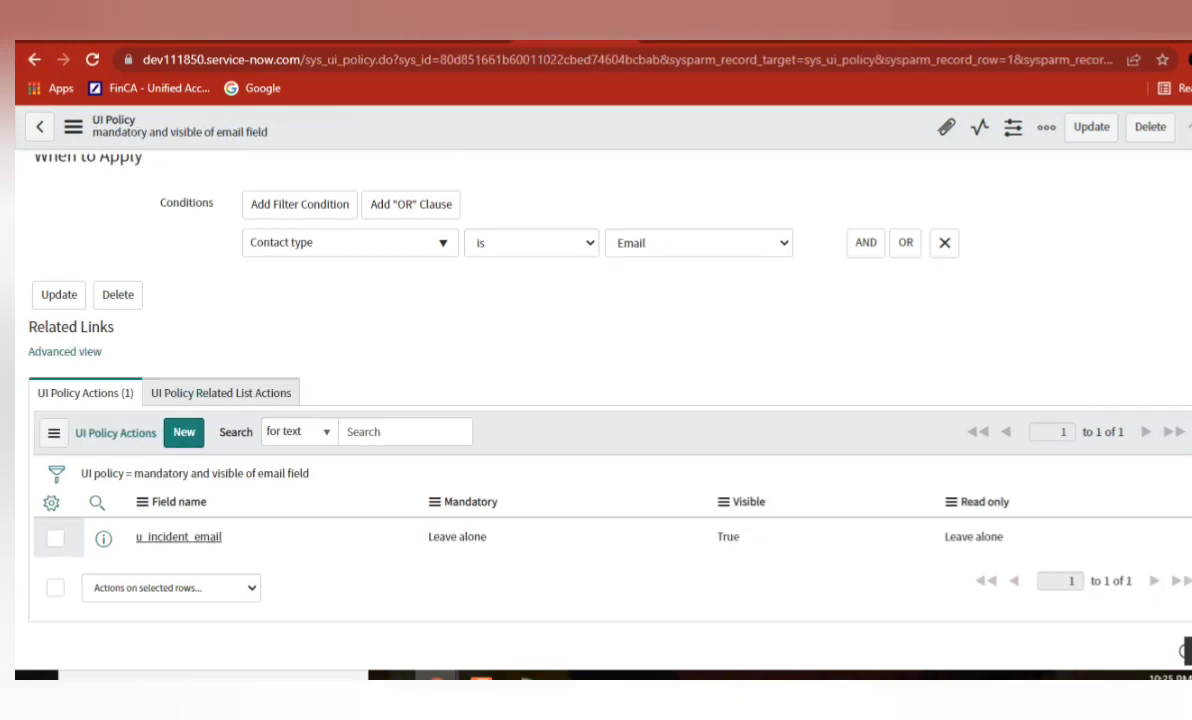
{"action": "left_click", "coordinate": [165, 132]}
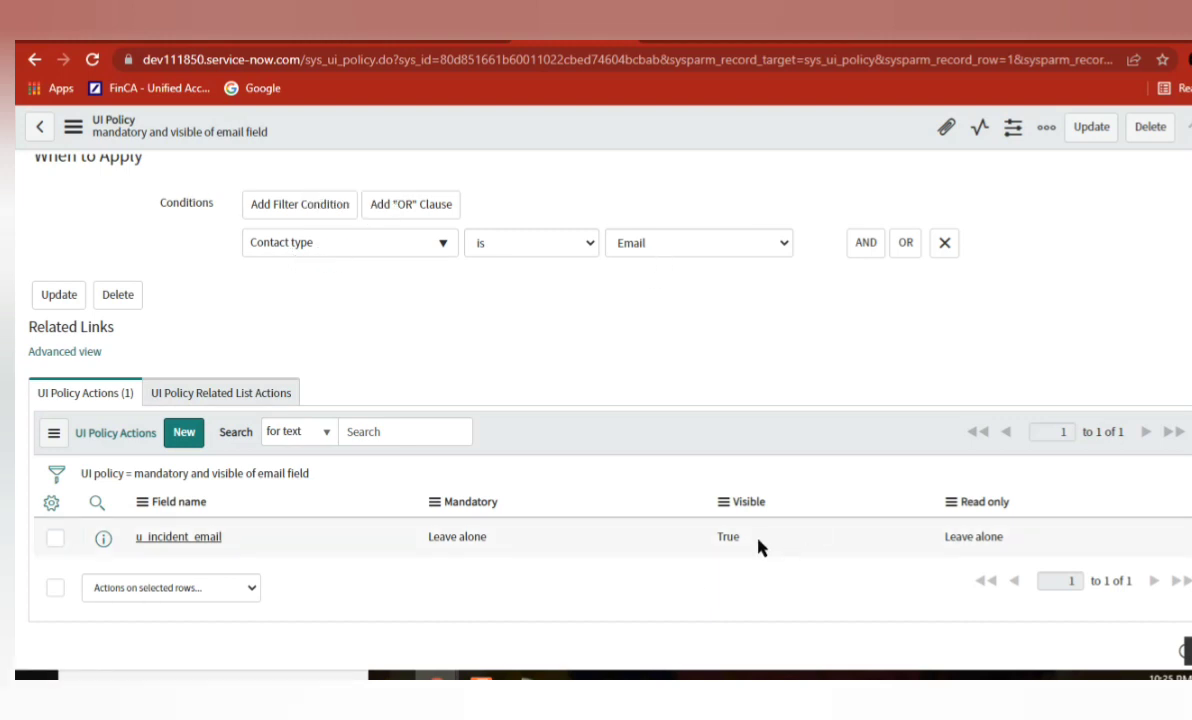
{"action": "double_click", "coordinate": [717, 536]}
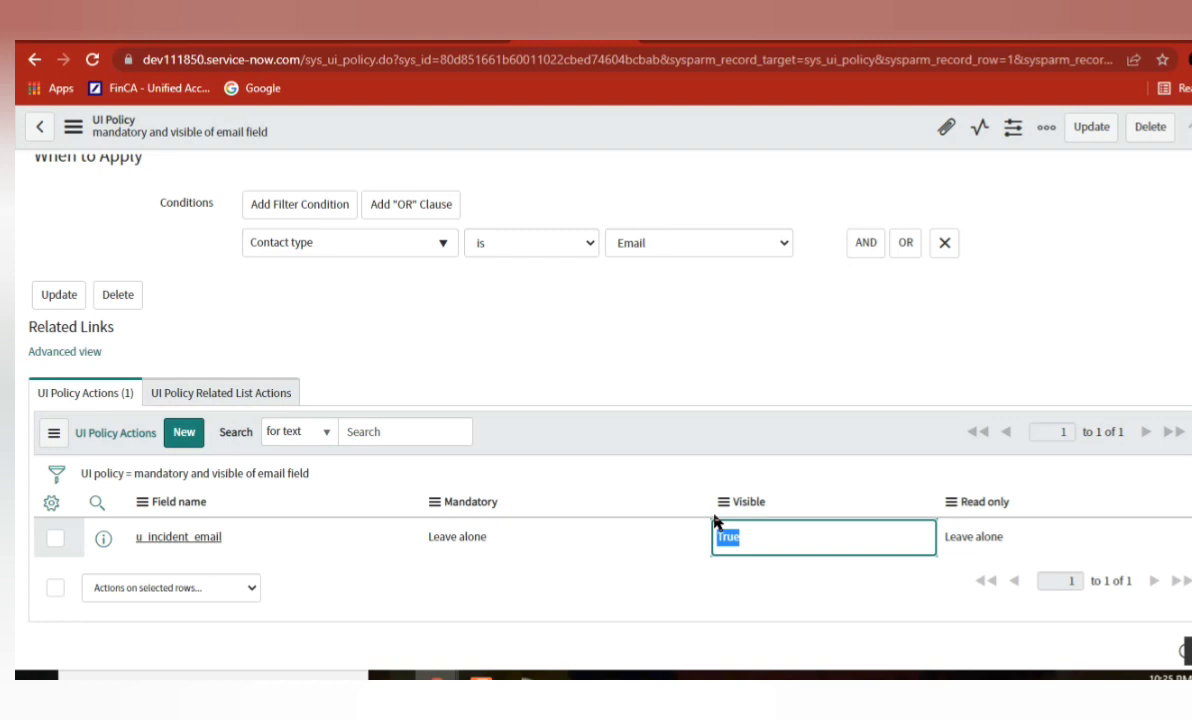
{"action": "left_click", "coordinate": [593, 302]}
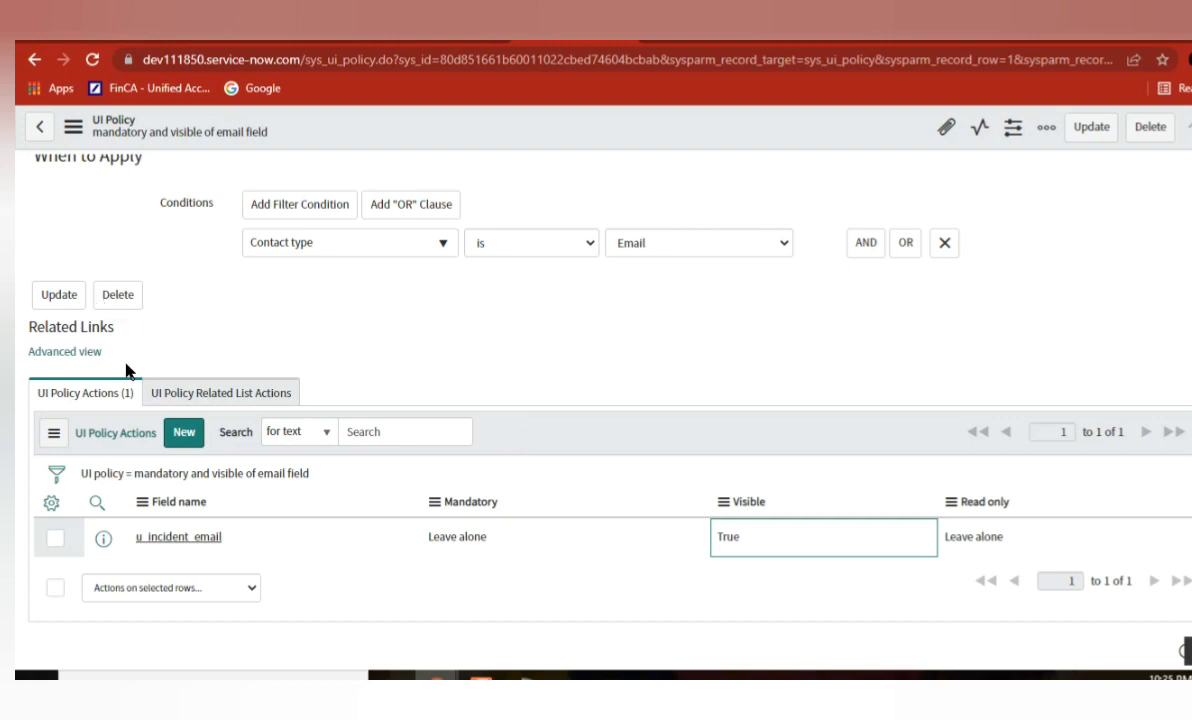
{"action": "left_click_drag", "start_coordinate": [120, 356], "coordinate": [24, 366]}
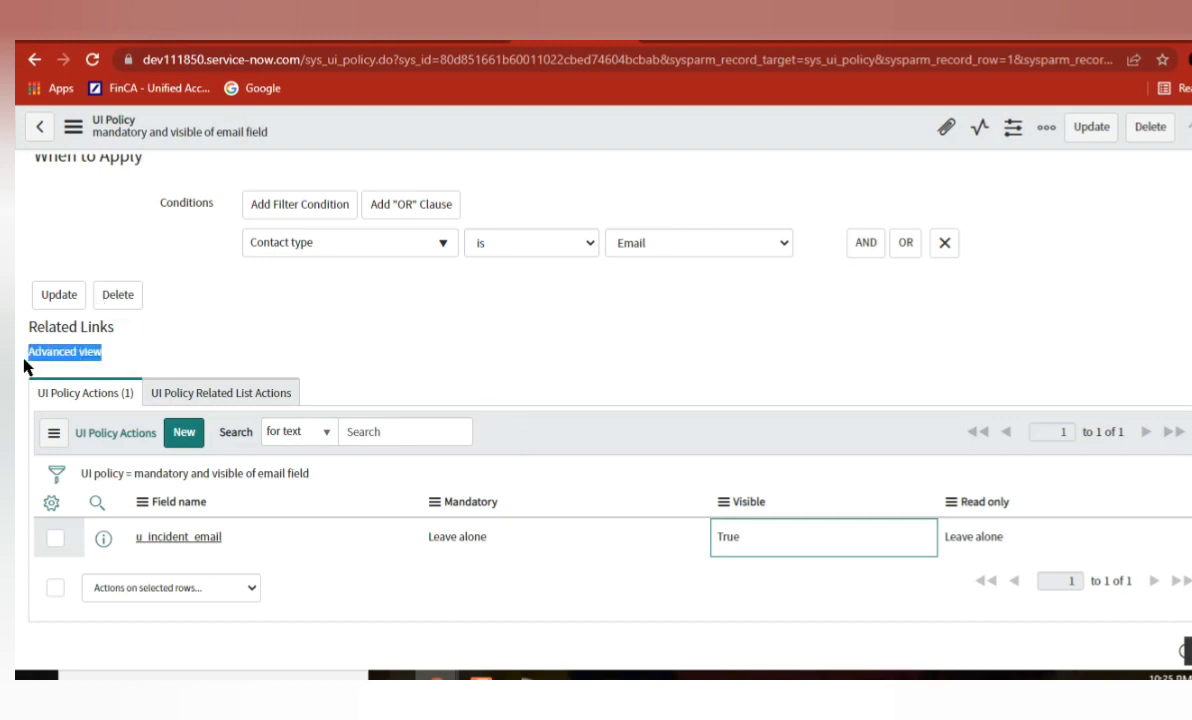
{"action": "left_click", "coordinate": [126, 363]}
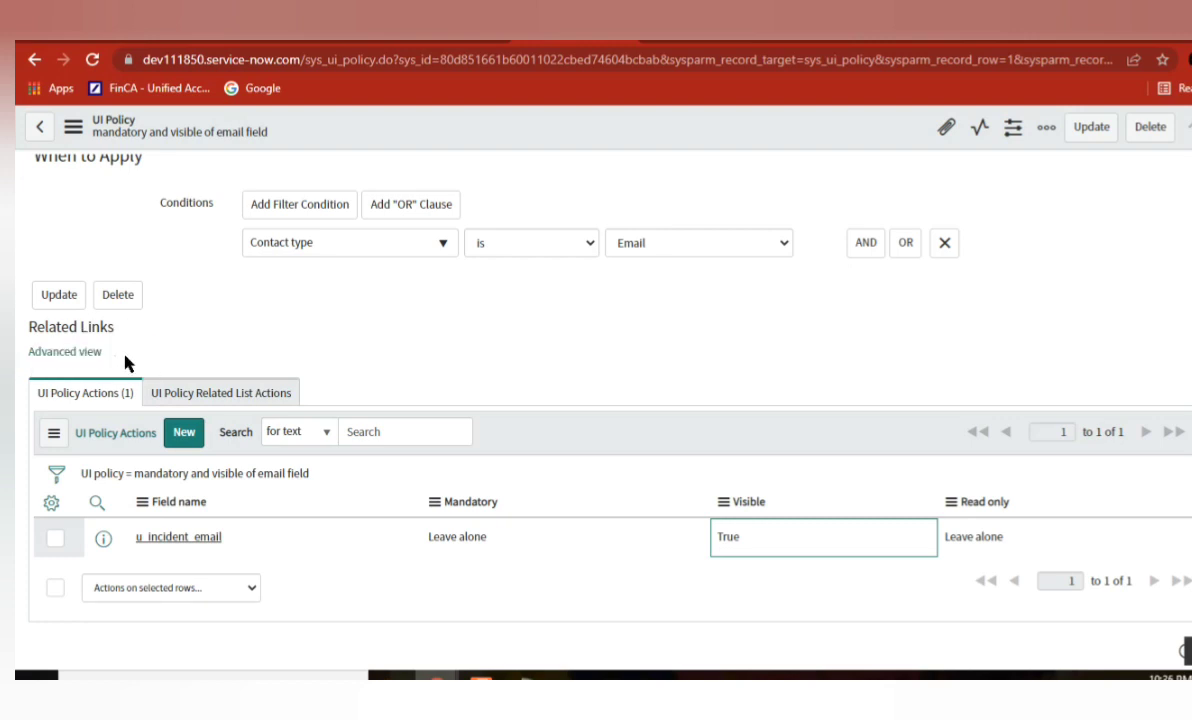
Switch to the Notepad notes, move the window aside, and review the "Converting UI policy -----> data policy" heading.
{"action": "left_click", "coordinate": [481, 676]}
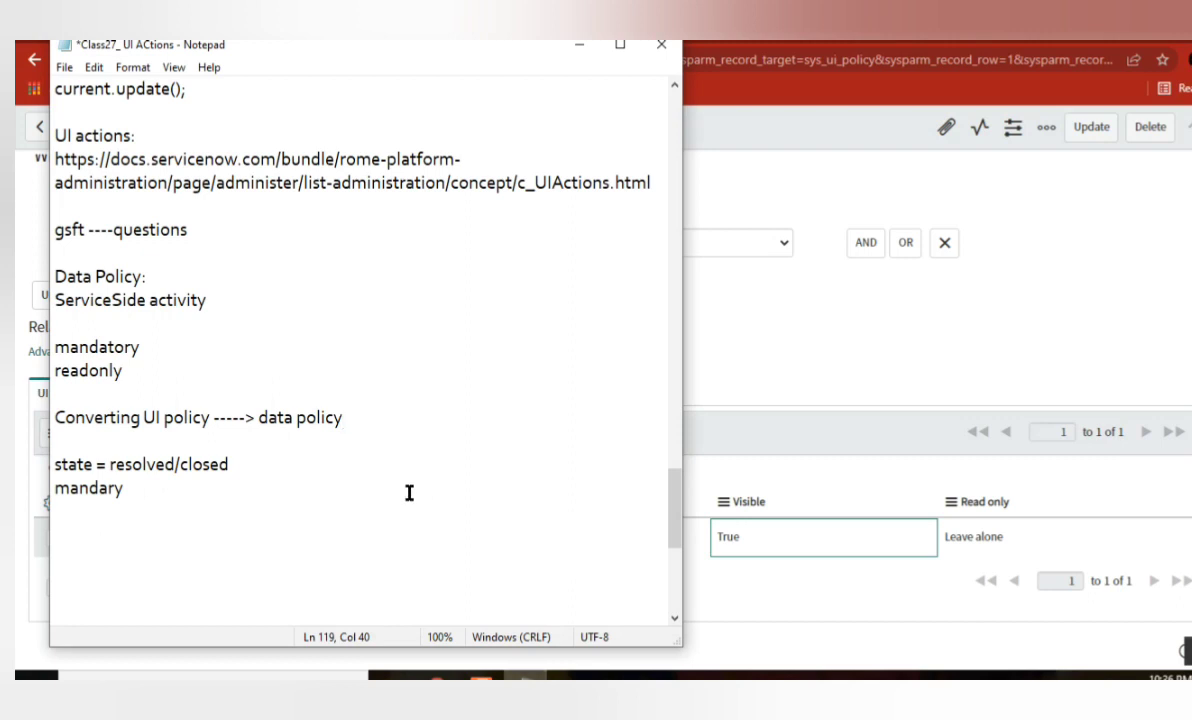
{"action": "left_click_drag", "start_coordinate": [378, 45], "coordinate": [588, 43]}
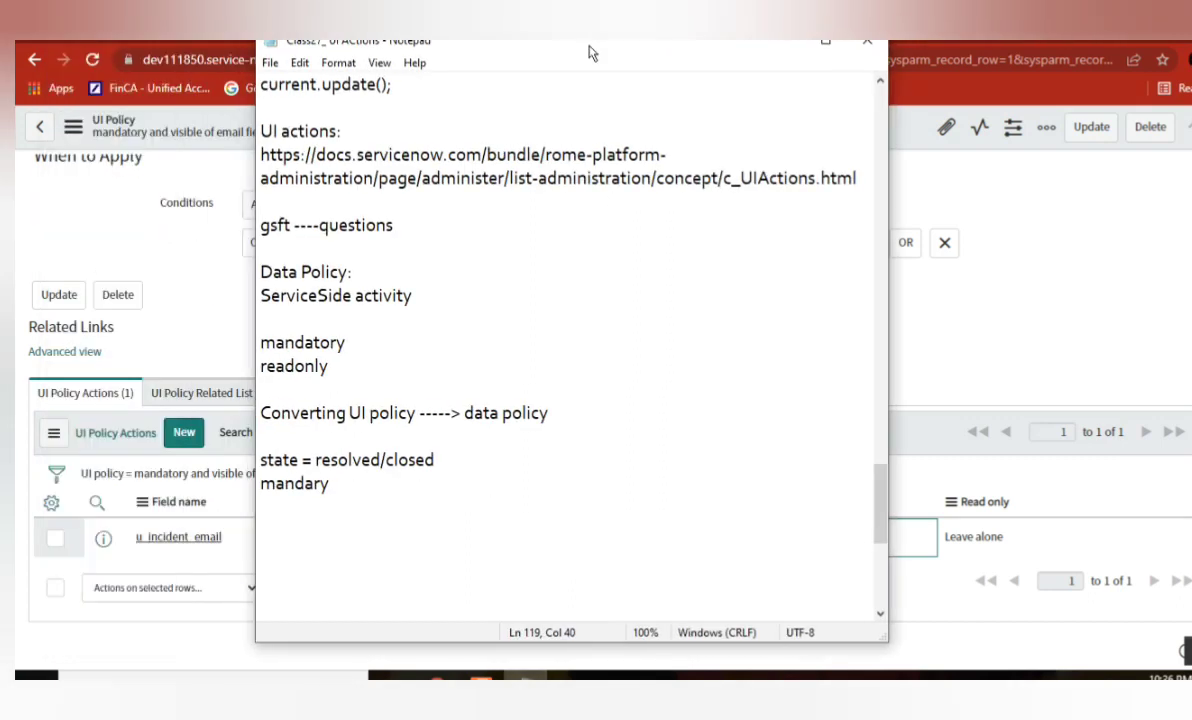
{"action": "left_click", "coordinate": [279, 413]}
{"action": "double_click", "coordinate": [360, 413]}
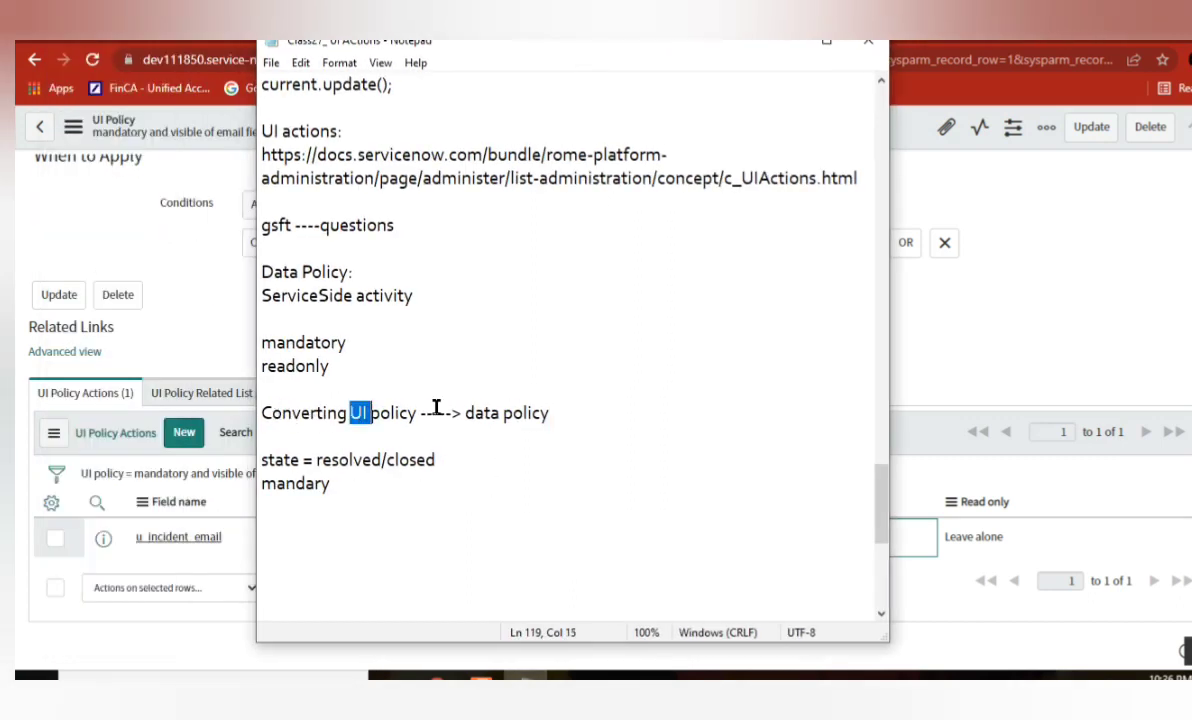
{"action": "left_click", "coordinate": [419, 413]}
{"action": "left_click", "coordinate": [346, 413], "text": "shift"}
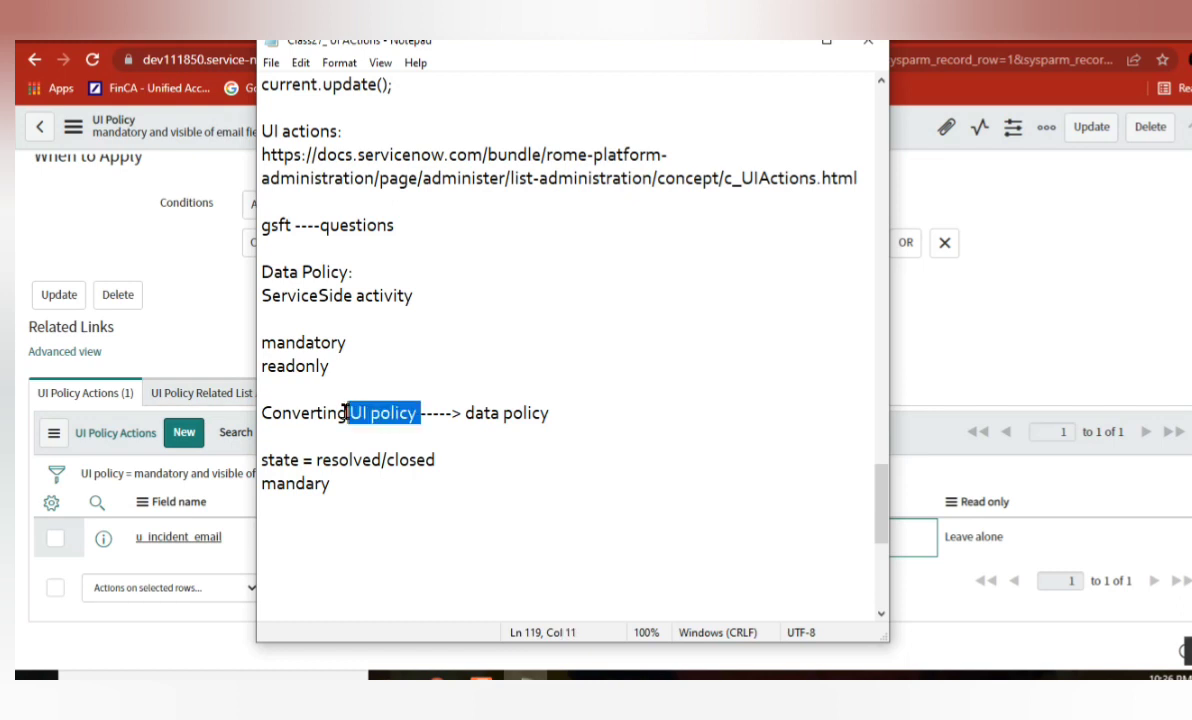
{"action": "left_click", "coordinate": [486, 410]}
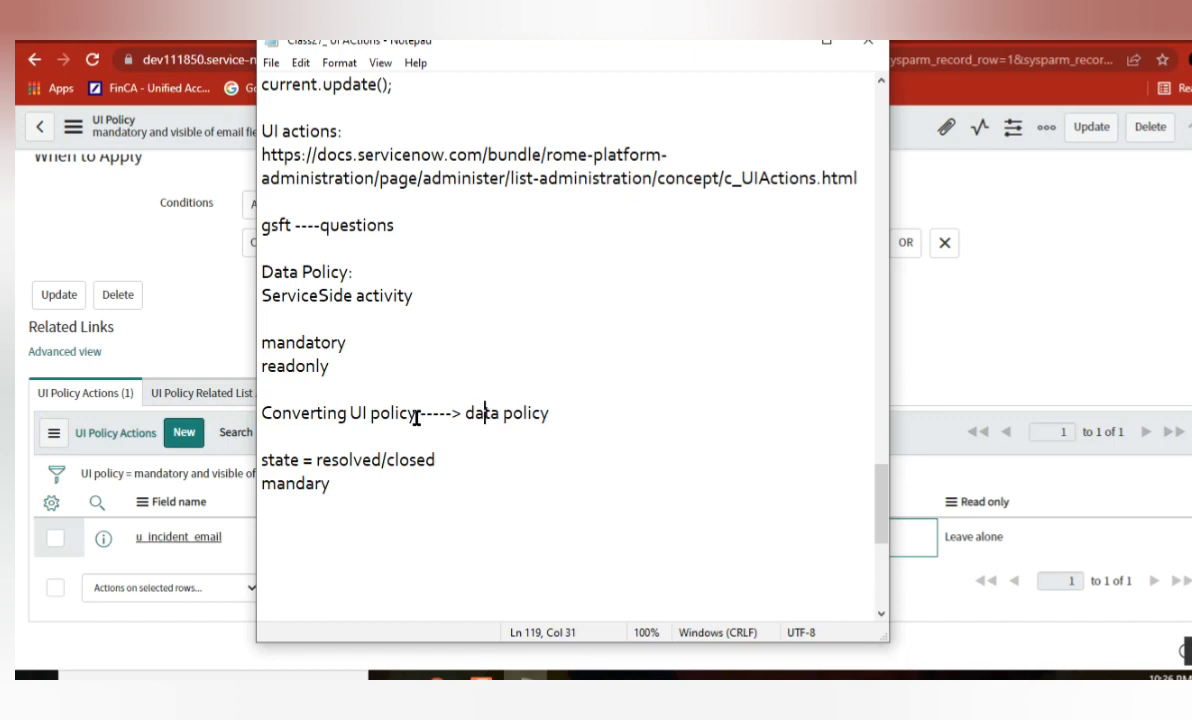
Duplicate the "Converting UI policy -----> data policy" heading below the "mandary" line, leaving a blank line between them.
{"action": "left_click_drag", "start_coordinate": [417, 413], "coordinate": [352, 415]}
{"action": "left_click_drag", "start_coordinate": [551, 413], "coordinate": [262, 413]}
{"action": "key", "text": "ctrl+c"}
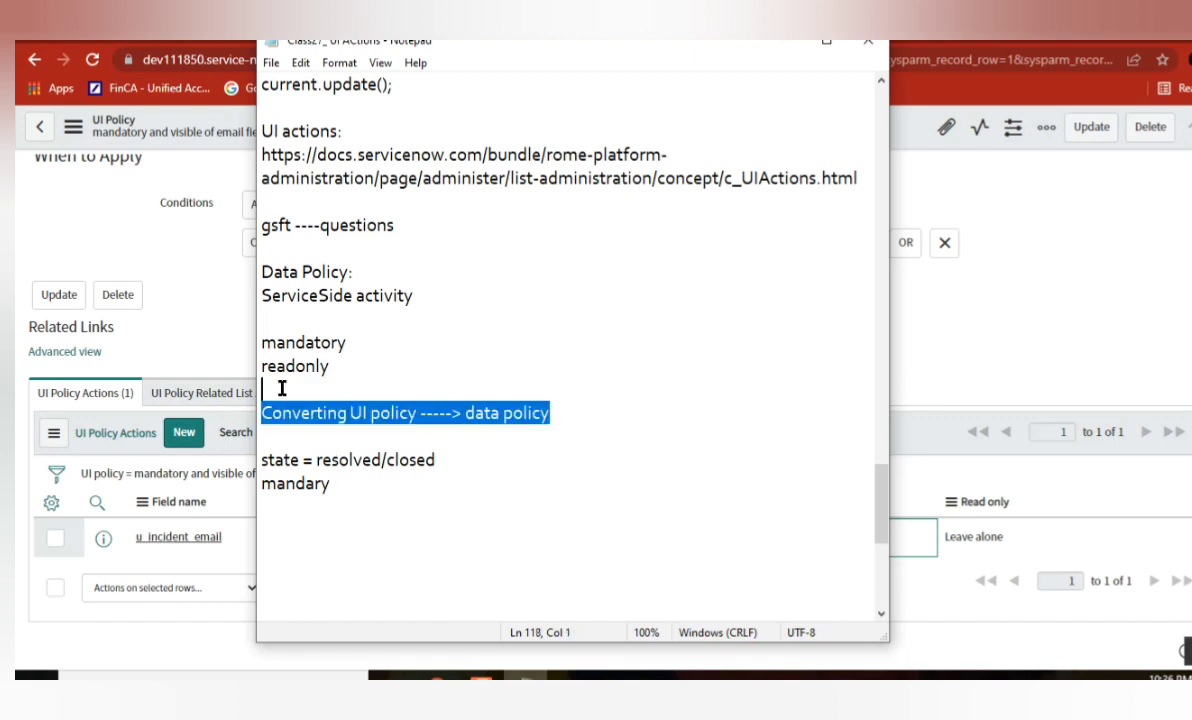
{"action": "left_click", "coordinate": [343, 487]}
{"action": "key", "text": "Return"}
{"action": "key", "text": "Return"}
{"action": "key", "text": "ctrl+v"}
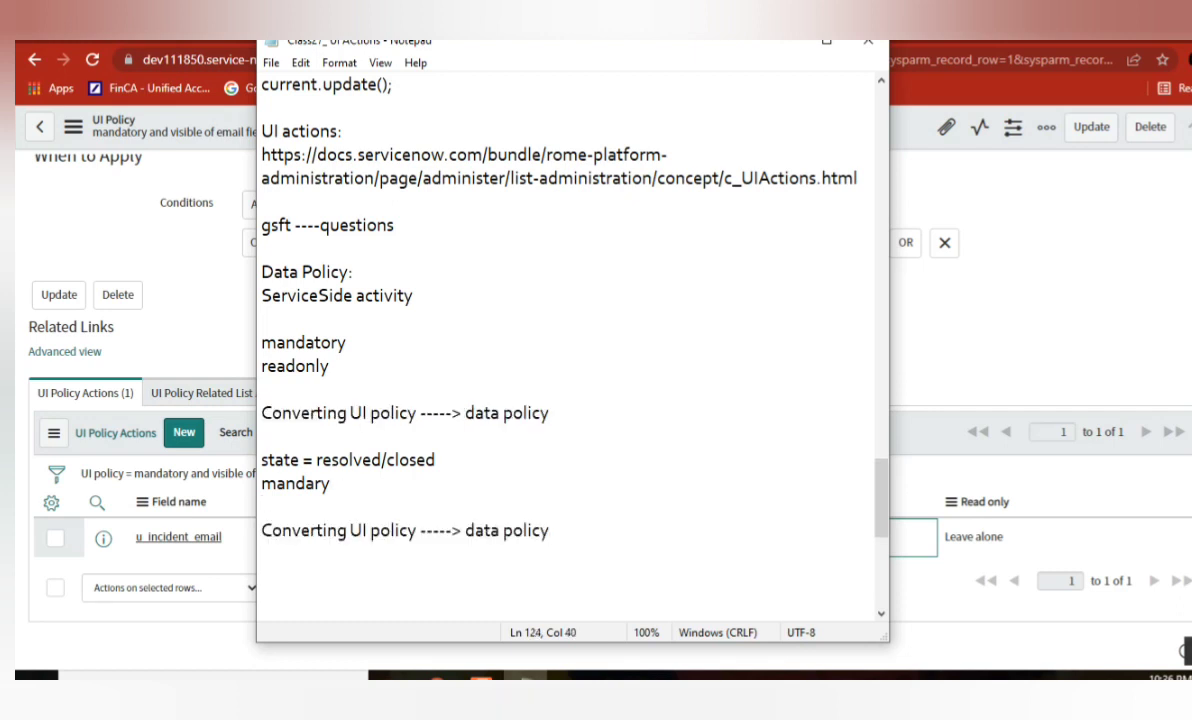
{"action": "key", "text": "Return"}
{"action": "key", "text": "Return"}
{"action": "left_click", "coordinate": [348, 530]}
{"action": "left_click_drag", "start_coordinate": [349, 530], "coordinate": [411, 530]}
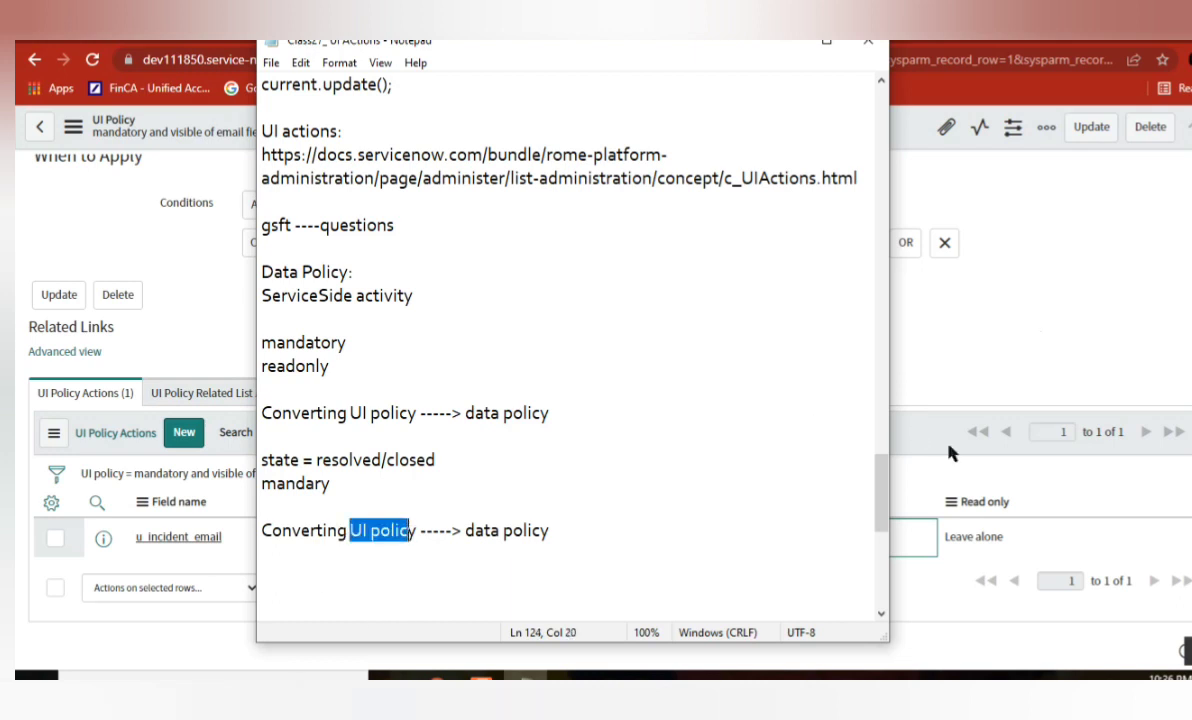
Switch to the browser and set the Visible value of the u_incident_email UI policy action to Leave alone.
{"action": "left_click", "coordinate": [1030, 325]}
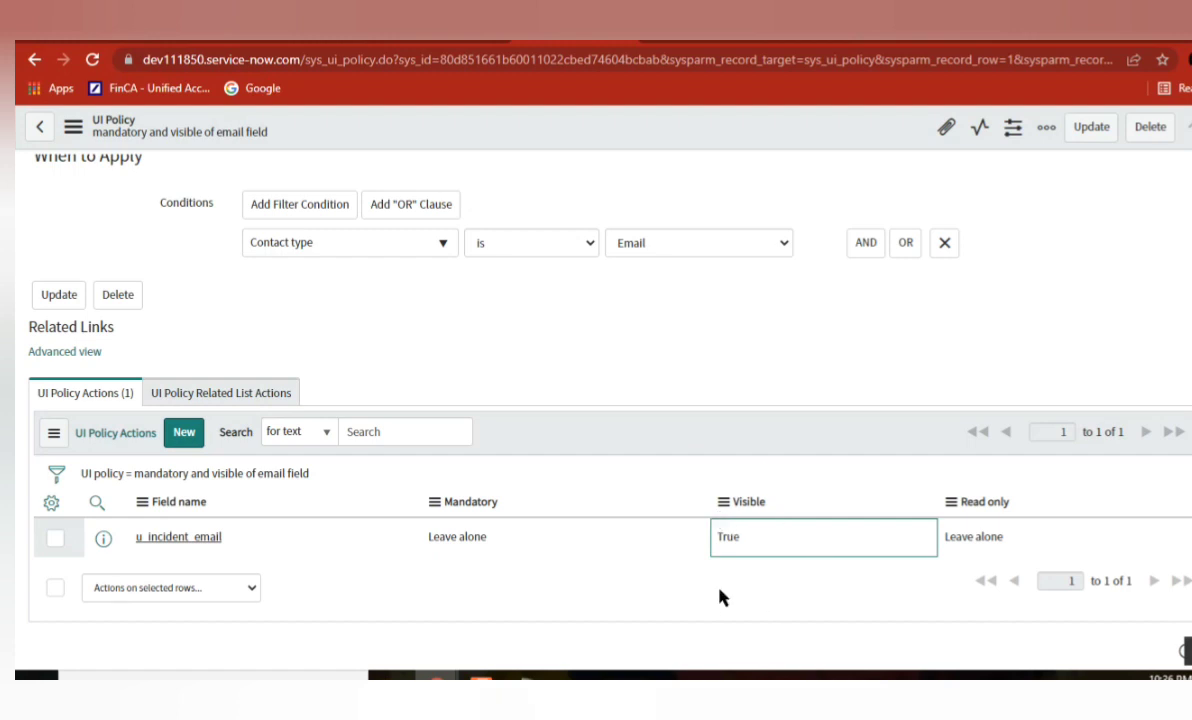
{"action": "left_click", "coordinate": [748, 541]}
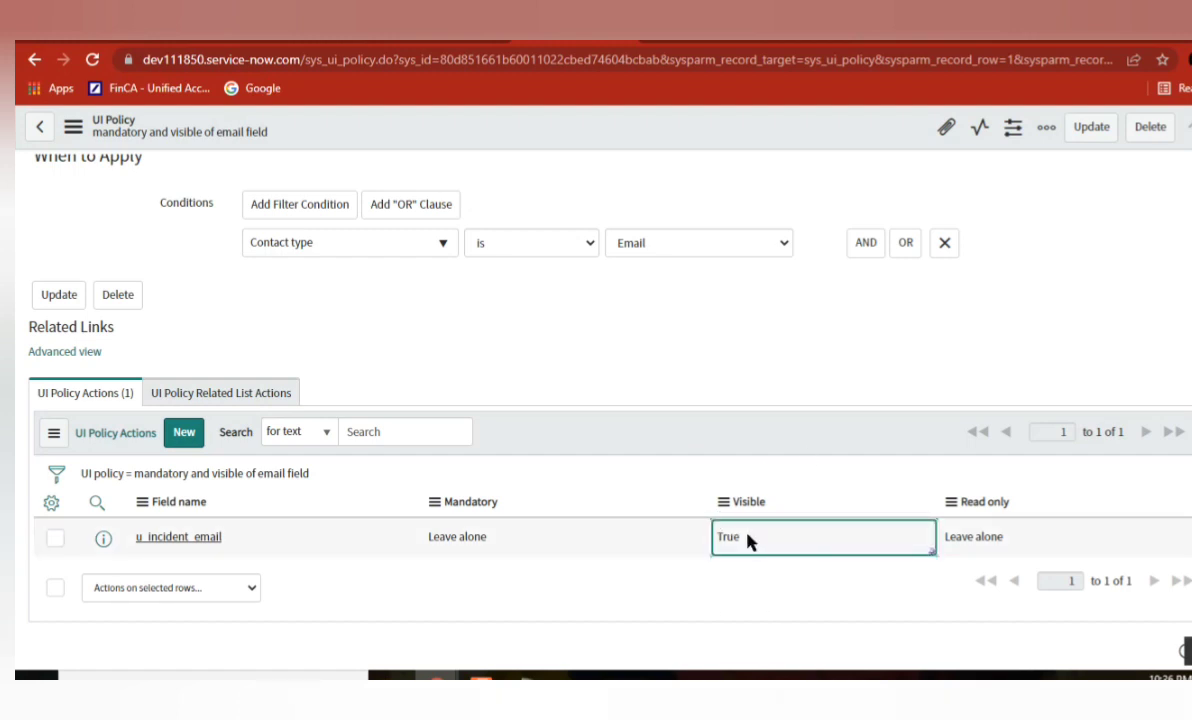
{"action": "left_click", "coordinate": [746, 541]}
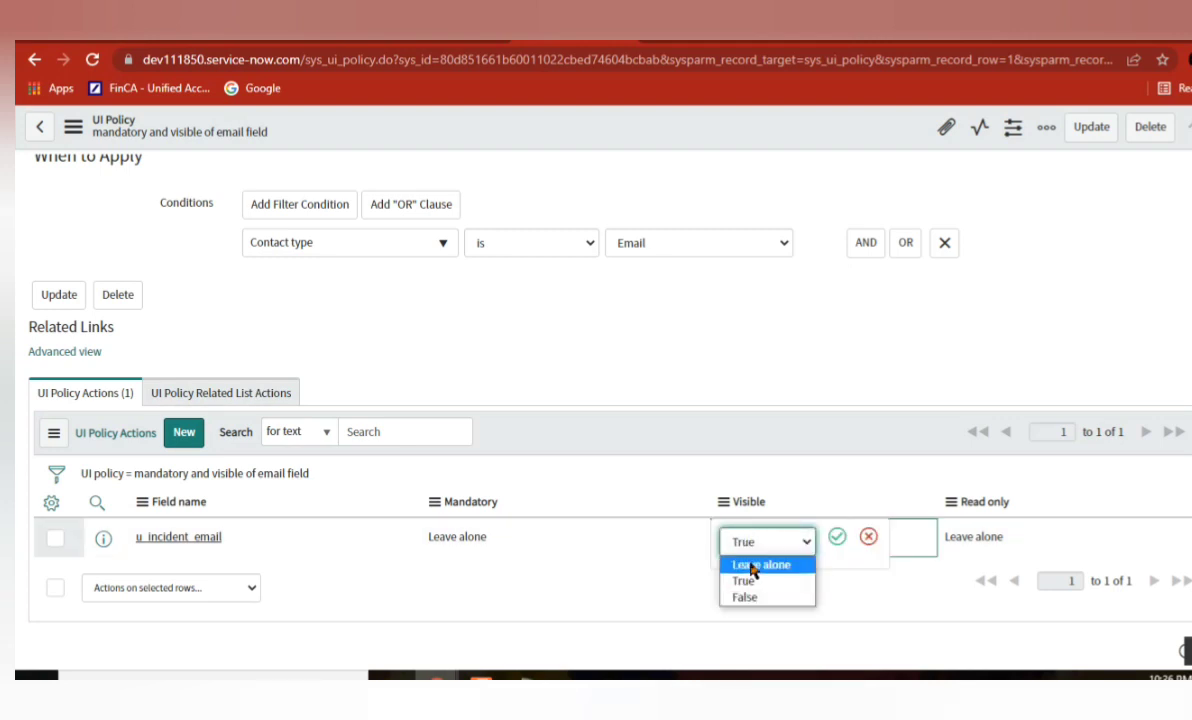
{"action": "left_click", "coordinate": [754, 566]}
{"action": "left_click", "coordinate": [837, 538]}
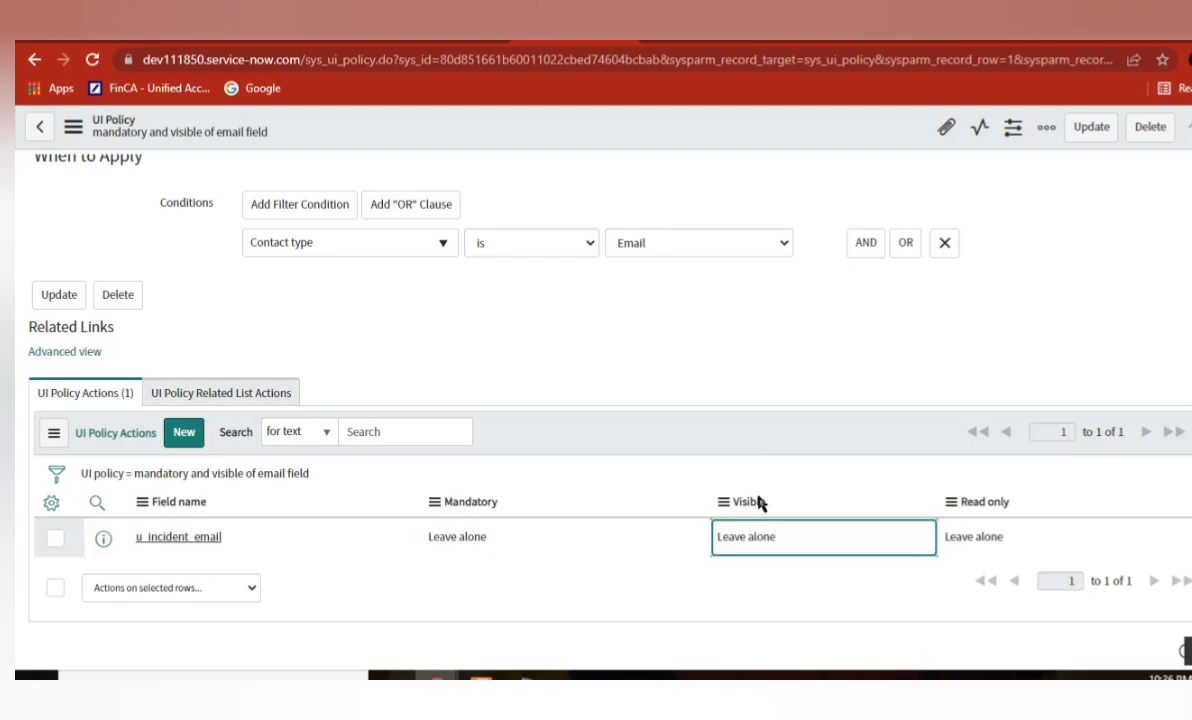
Set the Mandatory value of the u_incident_email UI policy action to True and reload the UI policy form.
{"action": "left_click", "coordinate": [493, 537]}
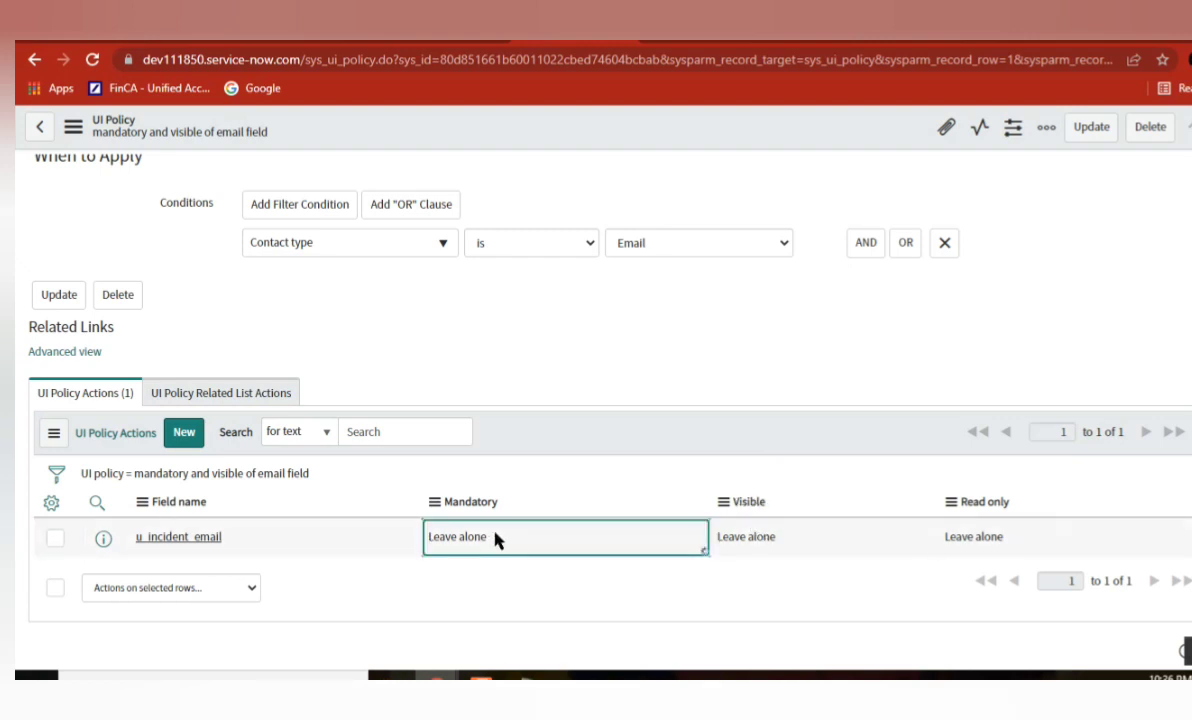
{"action": "double_click", "coordinate": [487, 542]}
{"action": "left_click", "coordinate": [477, 542]}
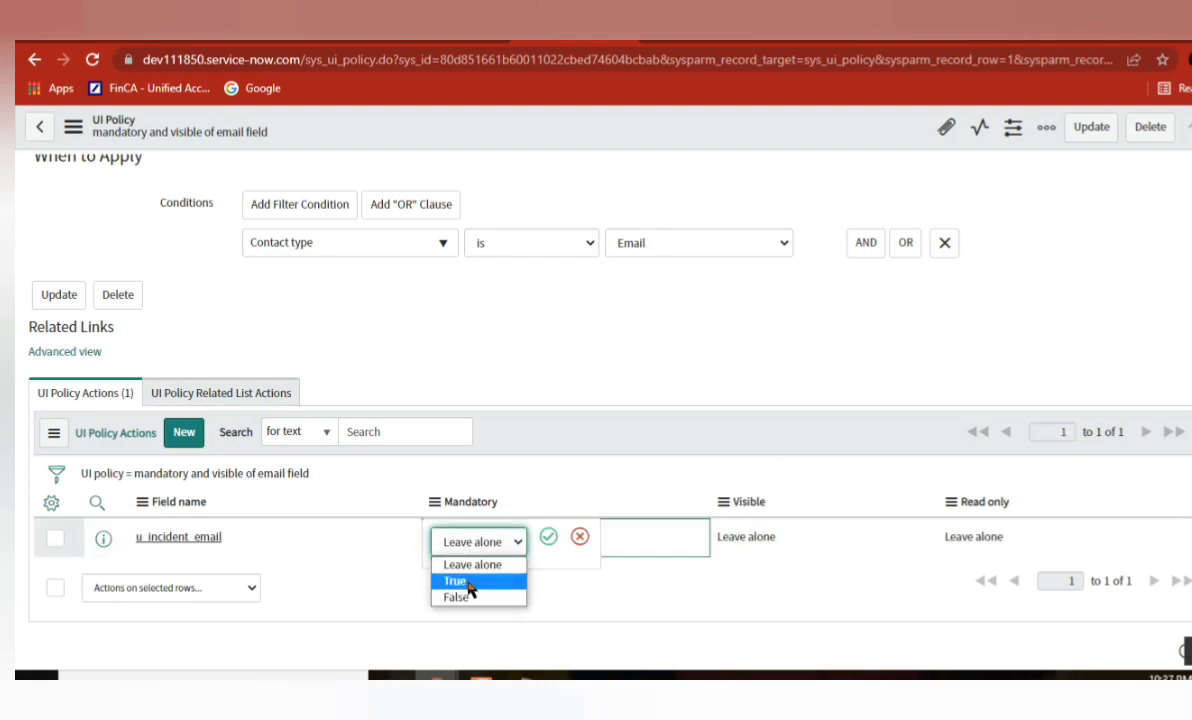
{"action": "left_click", "coordinate": [547, 540]}
{"action": "left_click", "coordinate": [548, 540]}
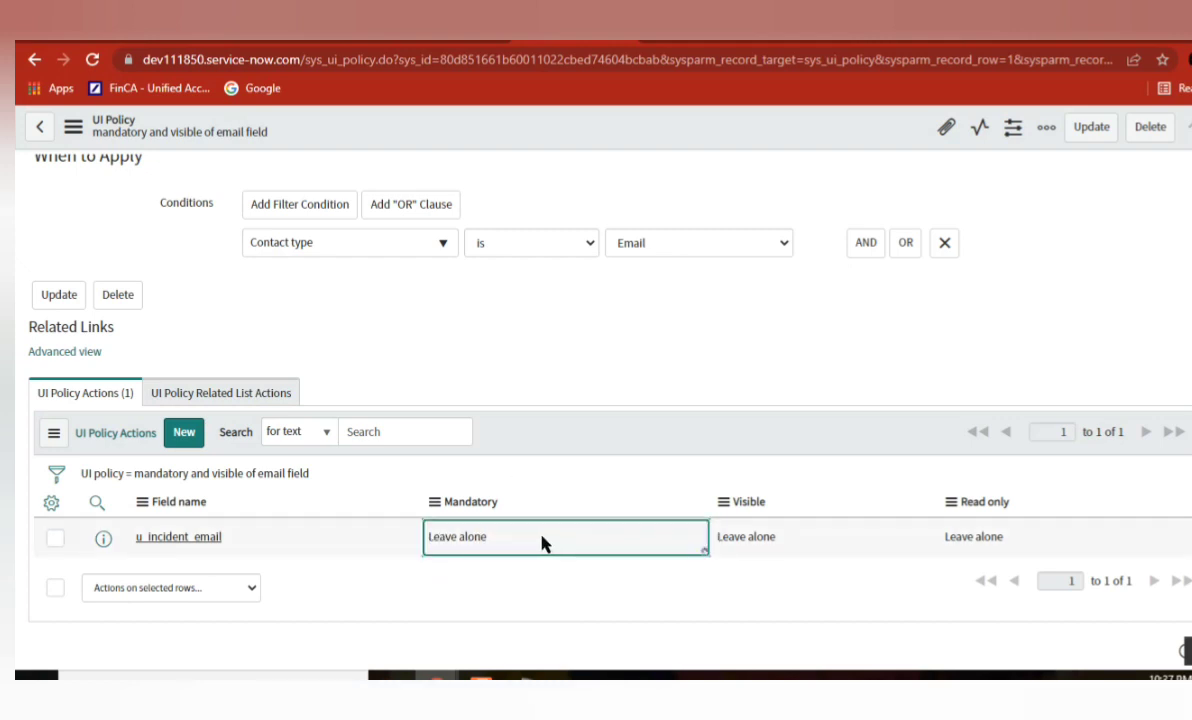
{"action": "double_click", "coordinate": [500, 541]}
{"action": "left_click", "coordinate": [500, 541]}
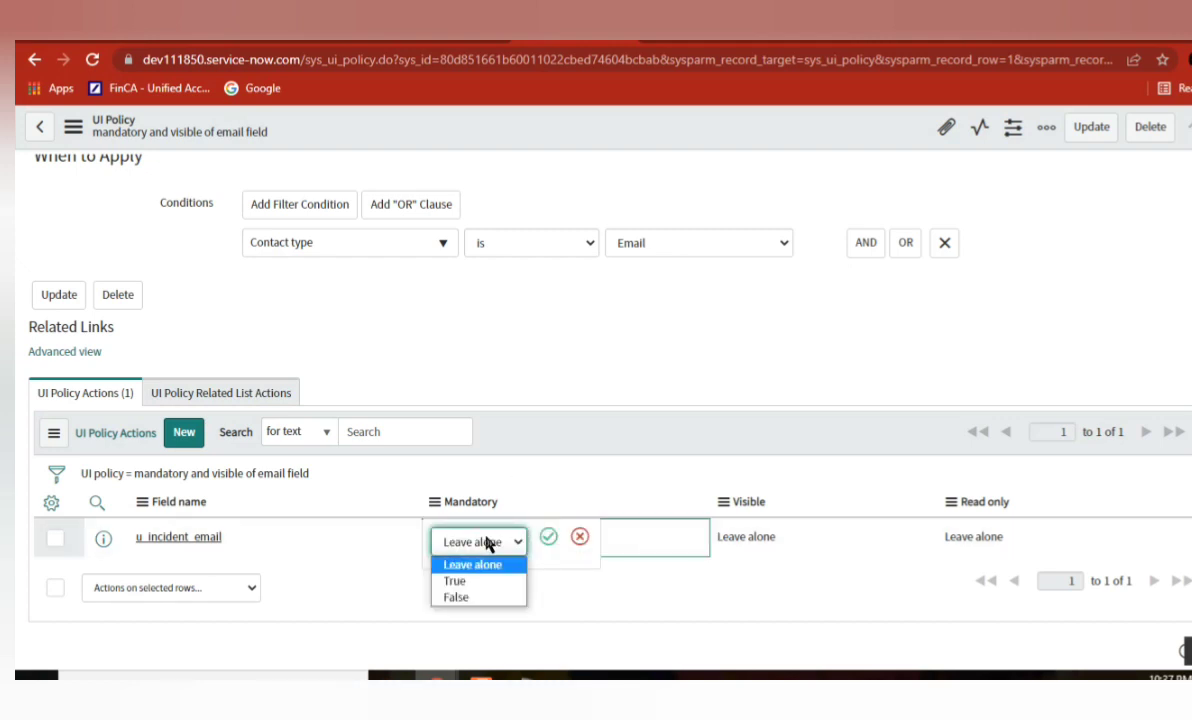
{"action": "left_click", "coordinate": [455, 577]}
{"action": "left_click", "coordinate": [548, 538]}
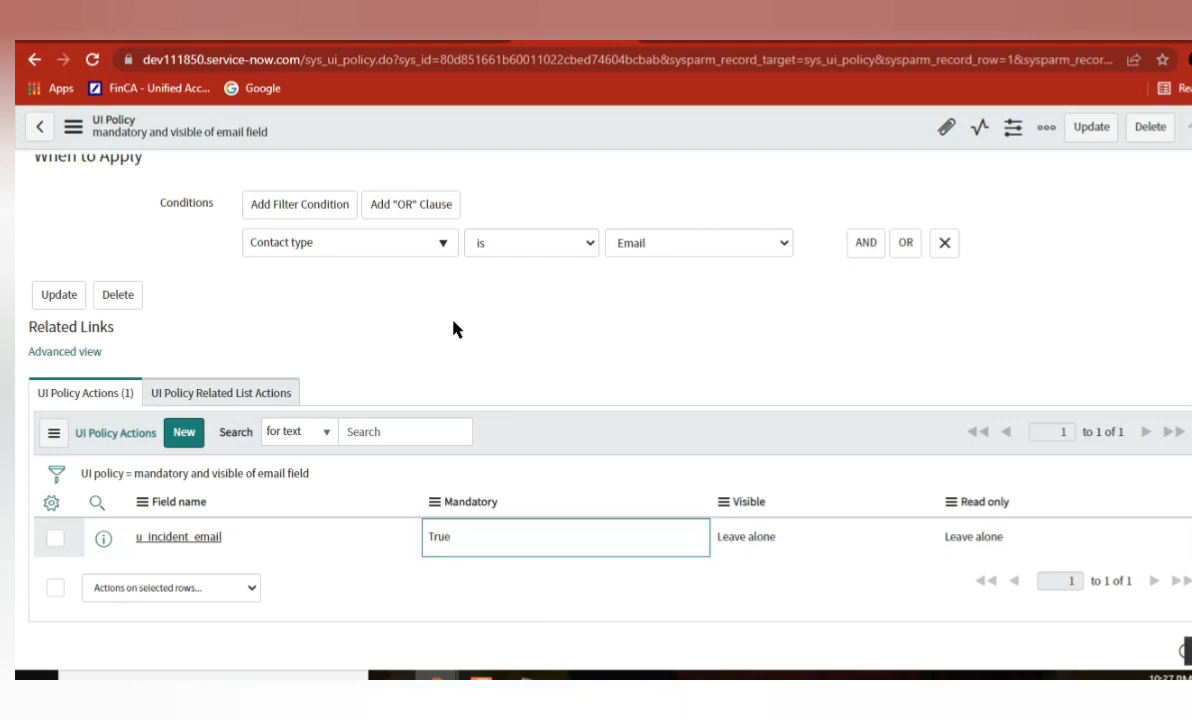
{"action": "left_click", "coordinate": [92, 60]}
Switch to the Notepad notes and add the line "#1 - visible = leave alone" below the second conversion heading.
{"action": "left_click", "coordinate": [490, 677]}
{"action": "left_click", "coordinate": [456, 582]}
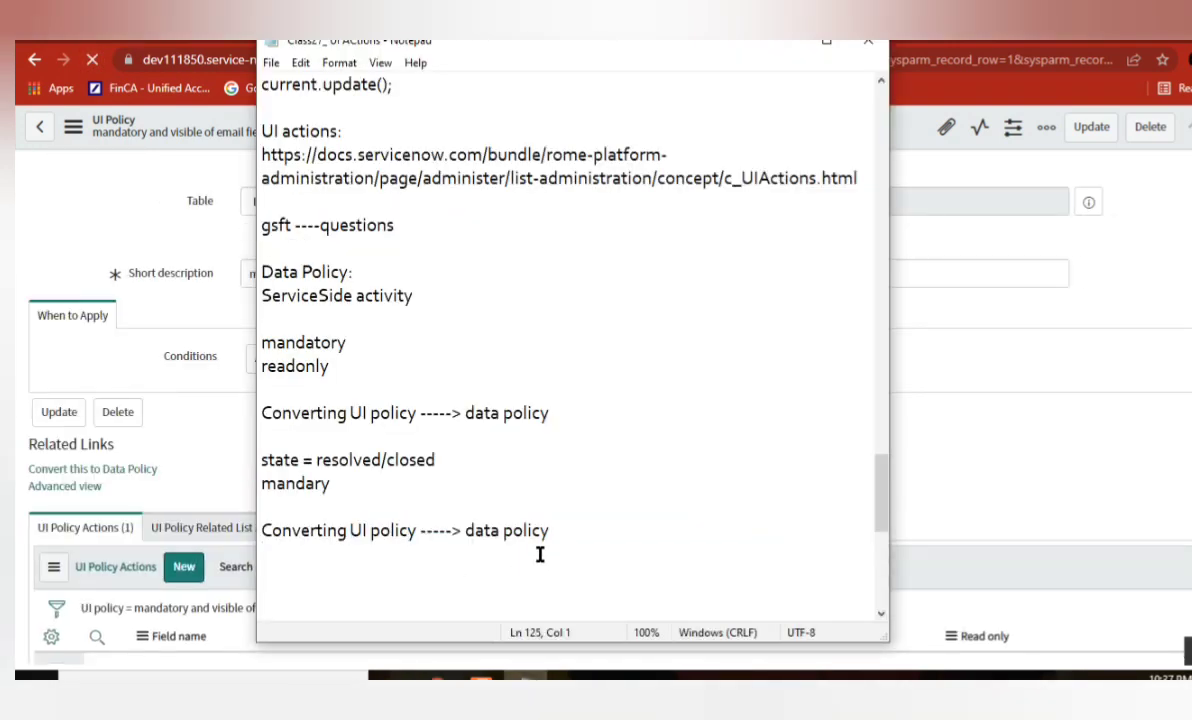
{"action": "key", "text": "Return"}
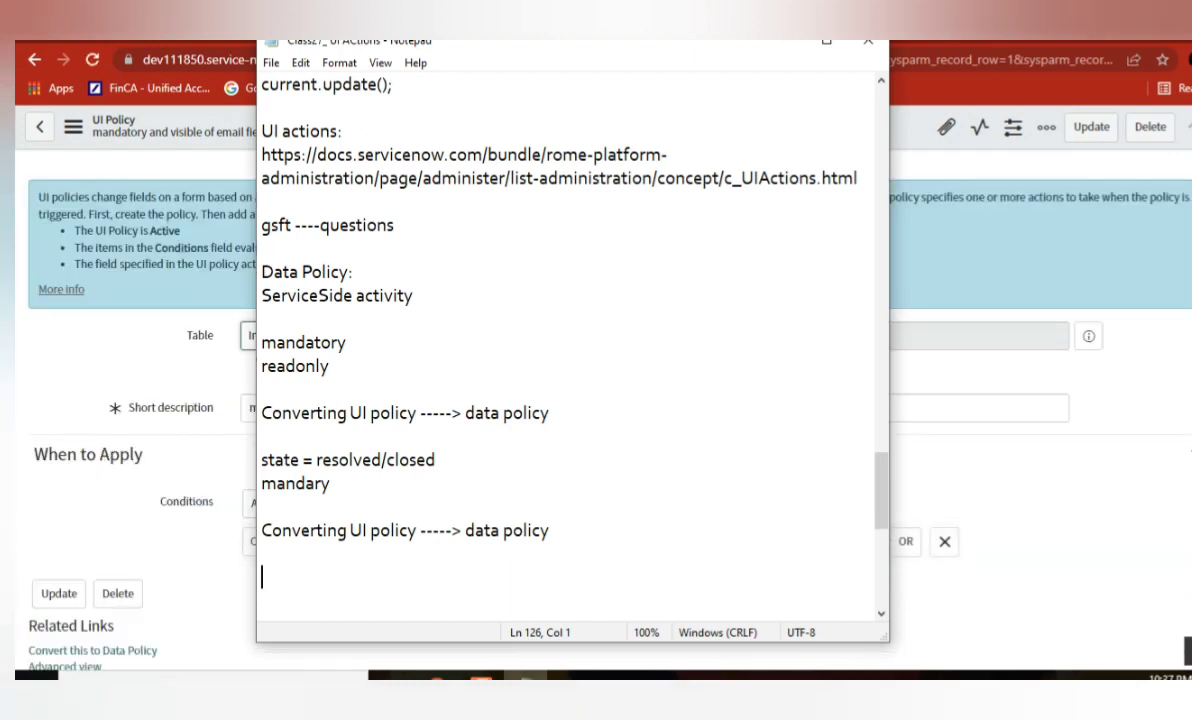
{"action": "type", "text": "# "}
{"action": "type", "text": "1"}
{"action": "type", "text": "- cv"}
{"action": "key", "text": "BackSpace"}
{"action": "key", "text": "BackSpace"}
{"action": "type", "text": "visible = "}
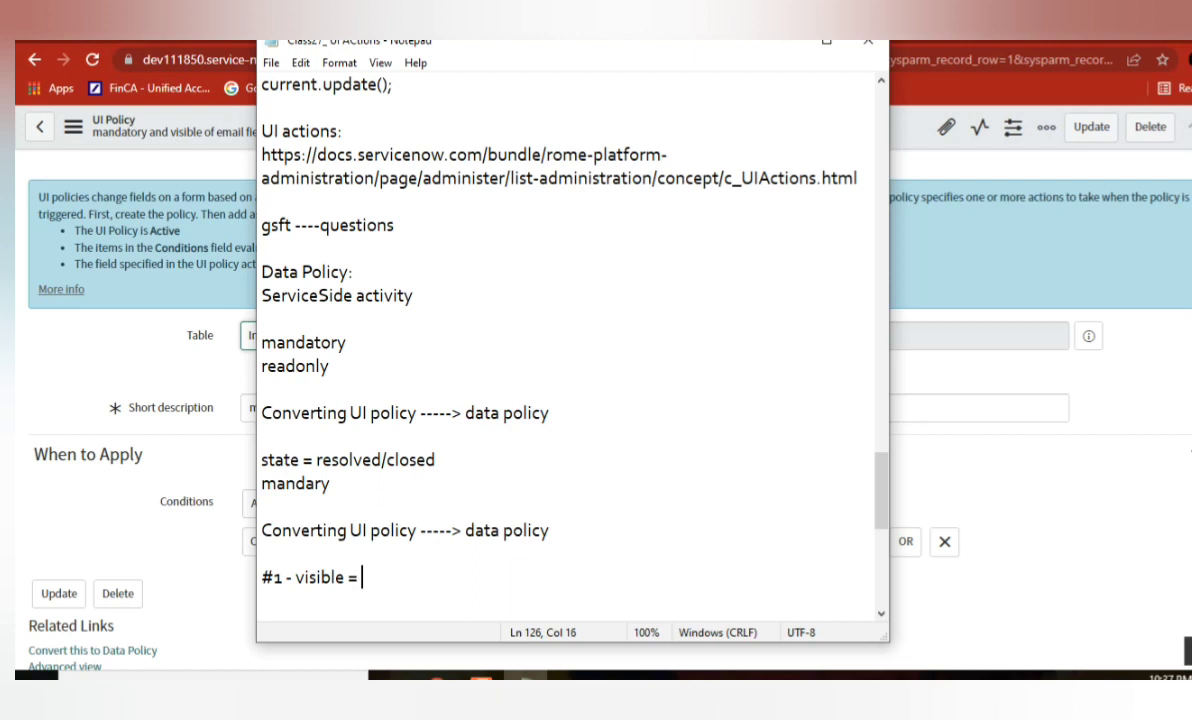
{"action": "type", "text": "leave alone"}
Add blank lines after the visible condition in the notes and start a second numbered entry with "#2 -".
{"action": "key", "text": "Return"}
{"action": "key", "text": "Return"}
{"action": "key", "text": "Return"}
{"action": "key", "text": "Return"}
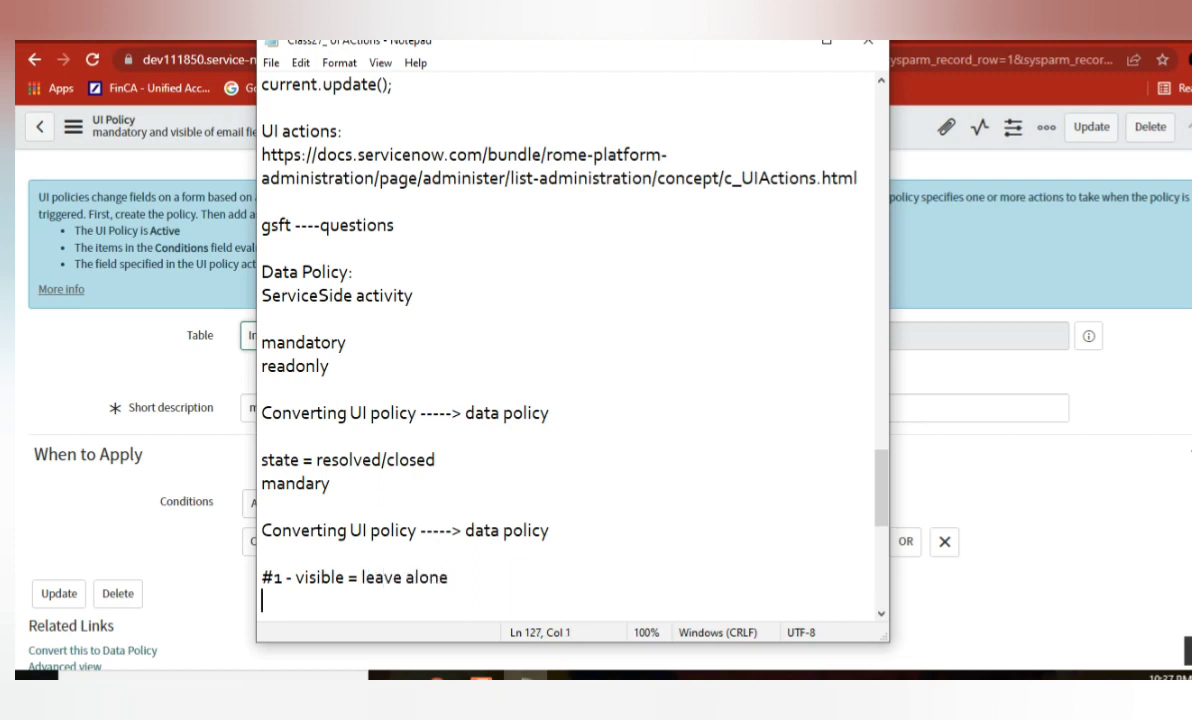
{"action": "left_click", "coordinate": [522, 561]}
{"action": "key", "text": "Up"}
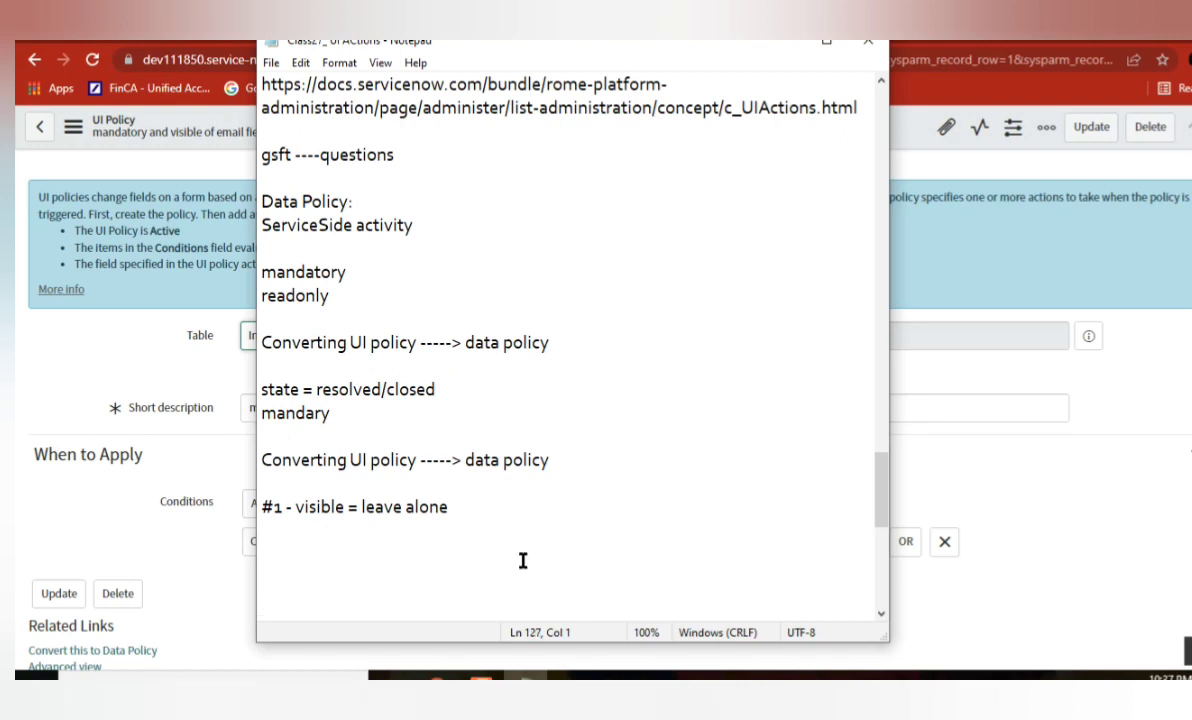
{"action": "type", "text": "#2 -"}
Switch to the browser and examine the email field UI policy's Convert this to Data Policy related link and form fields.
{"action": "left_click", "coordinate": [1147, 370]}
{"action": "scroll", "coordinate": [600, 400], "scroll_direction": "down", "scroll_amount": 3}
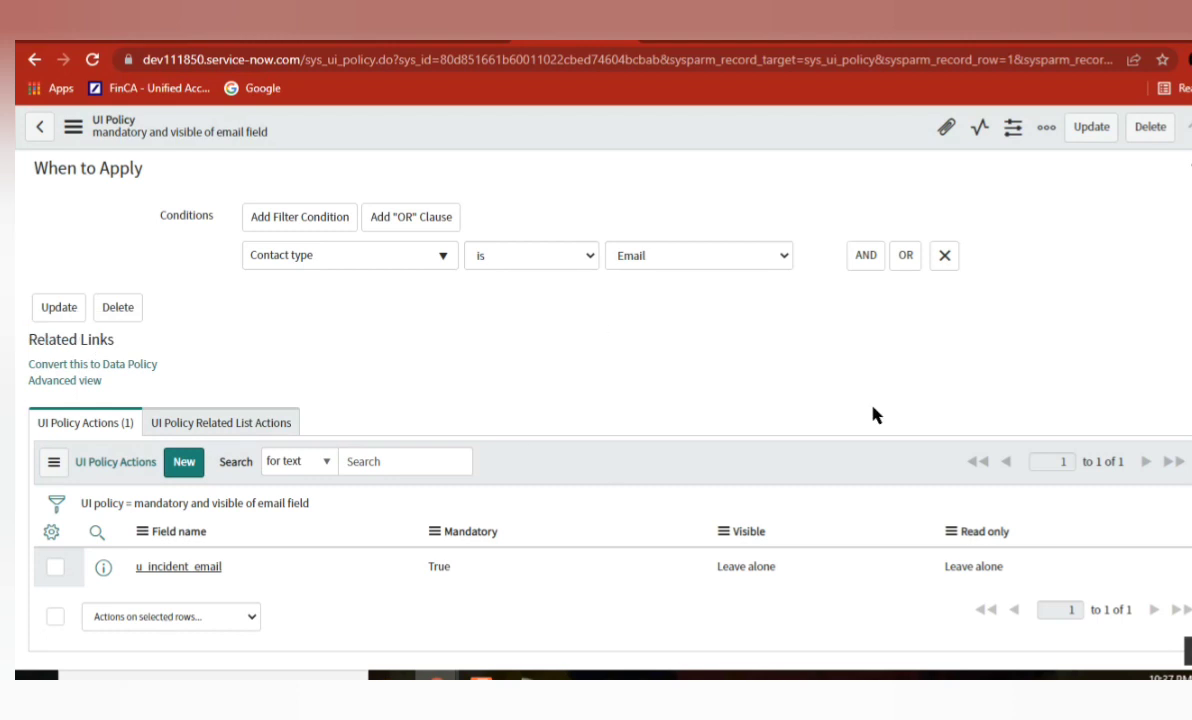
{"action": "left_click_drag", "start_coordinate": [183, 368], "coordinate": [30, 366]}
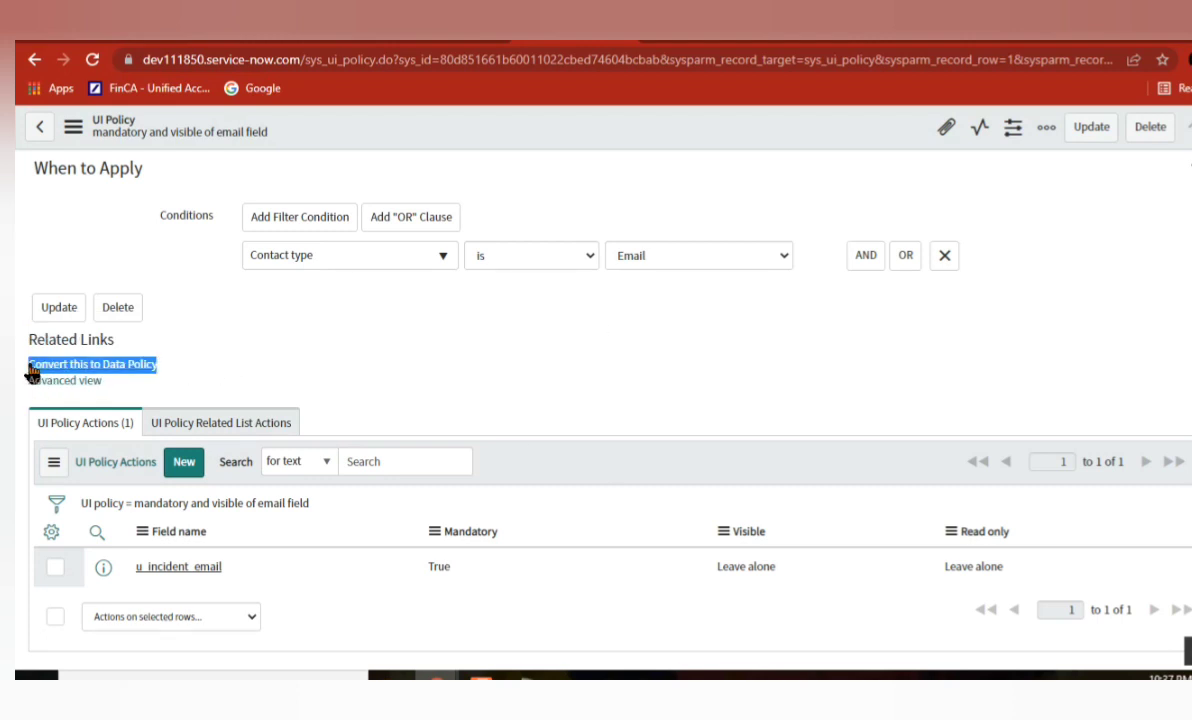
{"action": "scroll", "coordinate": [600, 400], "scroll_direction": "up", "scroll_amount": 2}
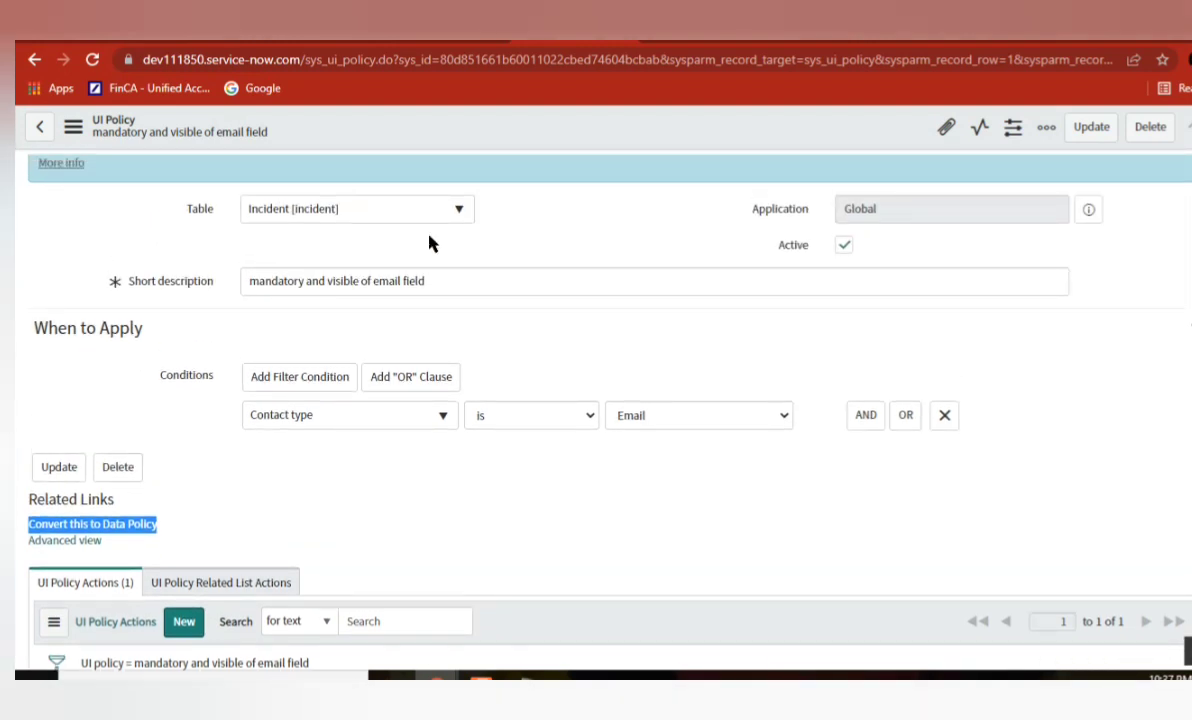
Open the email field UI policy in Advanced view and examine its Global, On load, Reverse if false and Inherit options.
{"action": "right_click", "coordinate": [143, 138]}
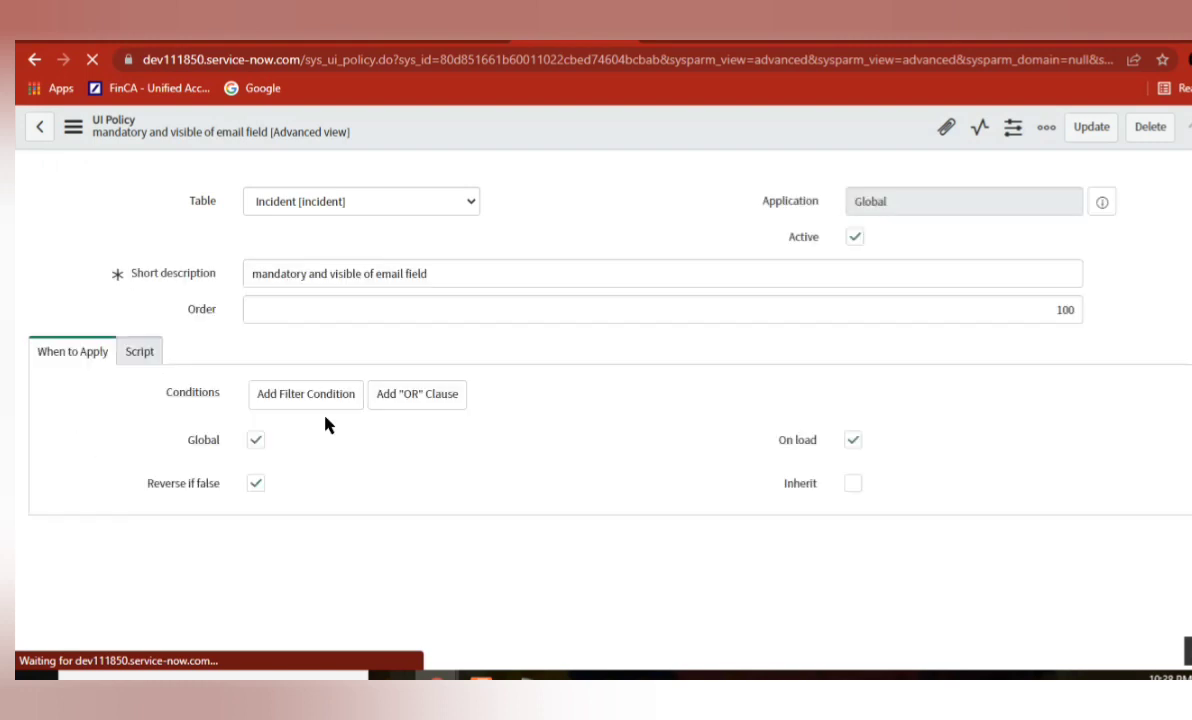
{"action": "left_click", "coordinate": [55, 609]}
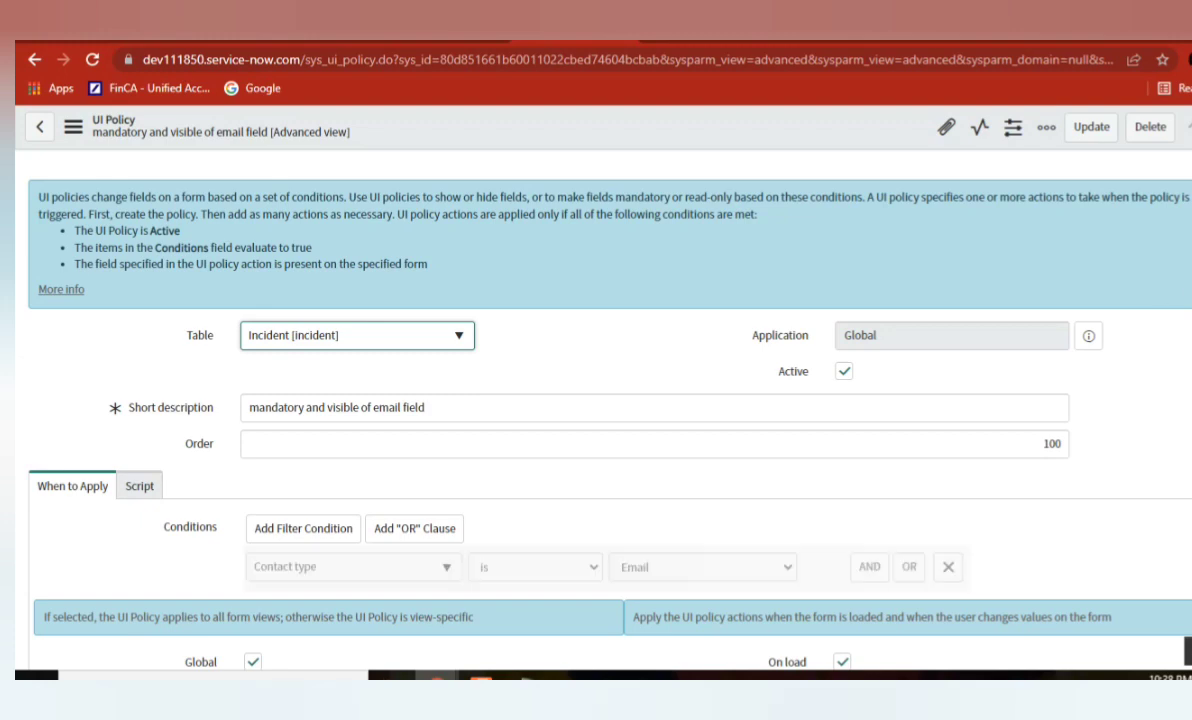
{"action": "scroll", "coordinate": [600, 400], "scroll_direction": "down", "scroll_amount": 1}
{"action": "scroll", "coordinate": [600, 400], "scroll_direction": "down", "scroll_amount": 4}
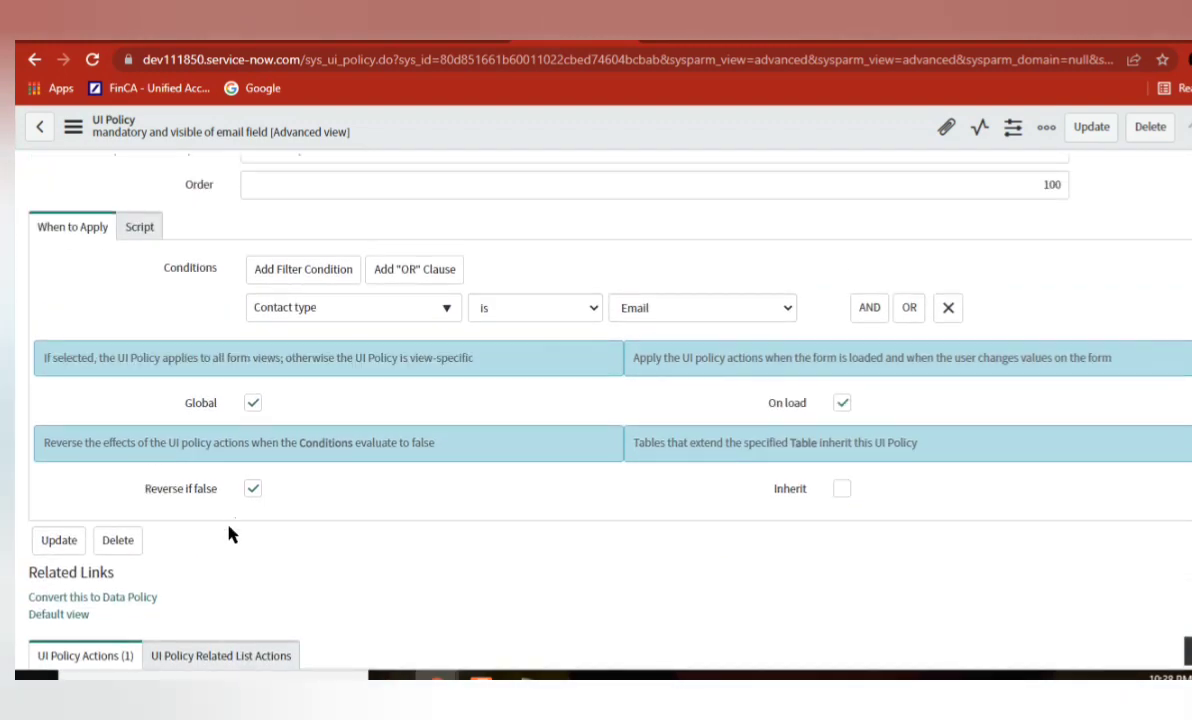
Enable Run scripts on the email field UI policy's script settings and save the record.
{"action": "left_click", "coordinate": [136, 227]}
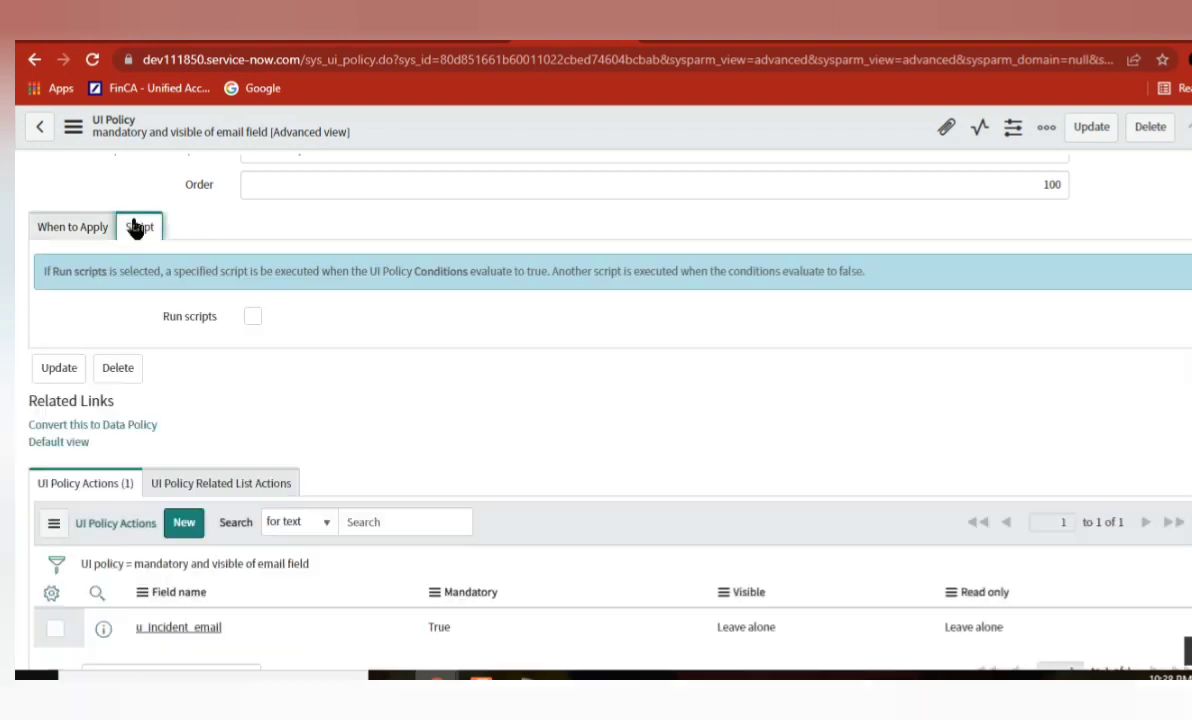
{"action": "left_click", "coordinate": [249, 320]}
{"action": "right_click", "coordinate": [565, 125]}
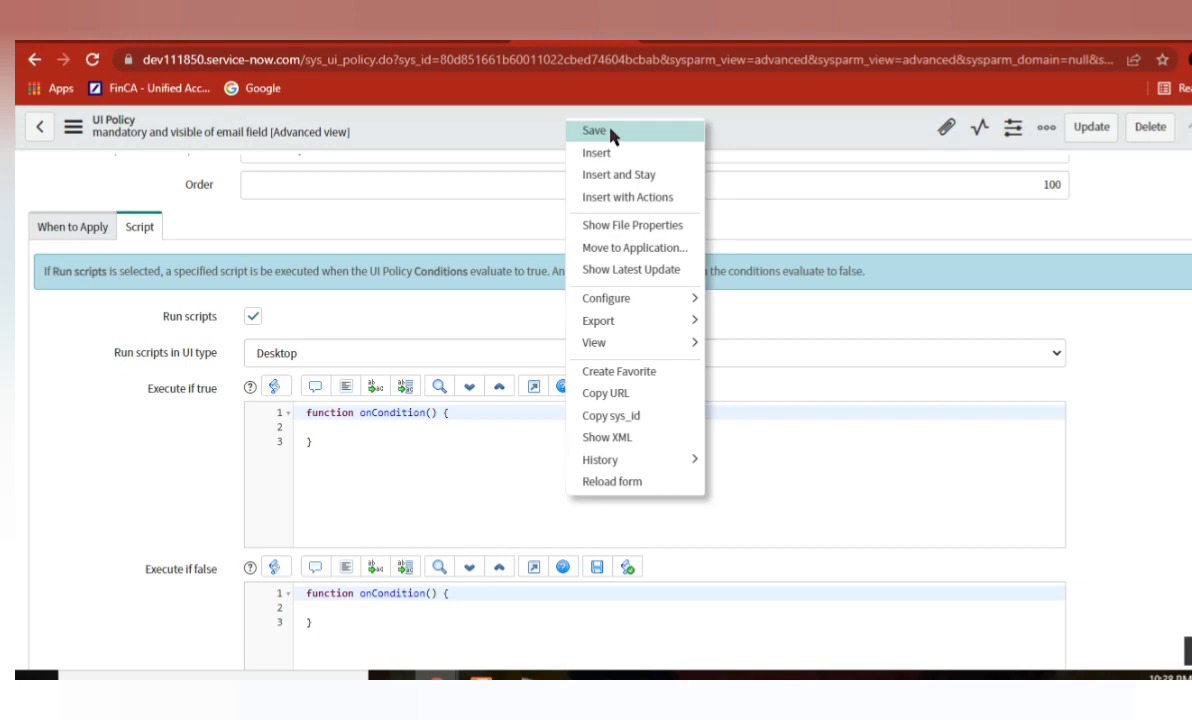
{"action": "left_click", "coordinate": [595, 131]}
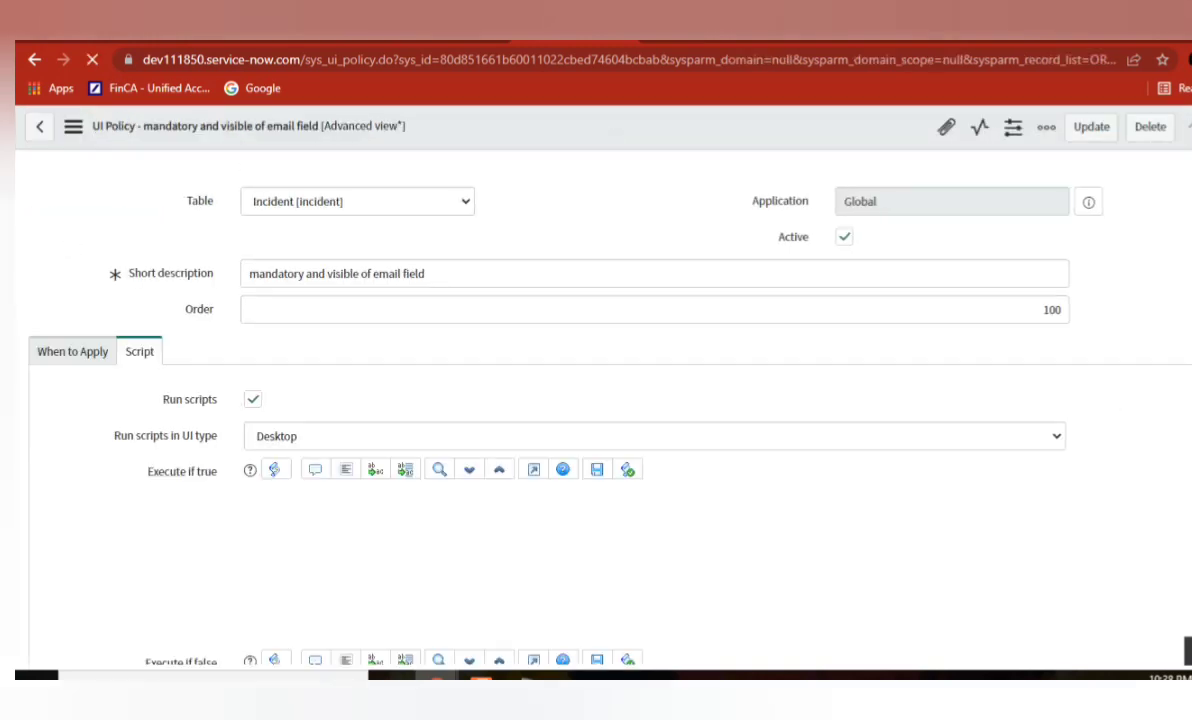
Examine the saved UI policy's conditions, related links and script fields for the effect of enabling Run scripts on data policy conversion.
{"action": "scroll", "coordinate": [96, 338], "scroll_direction": "down", "scroll_amount": 1}
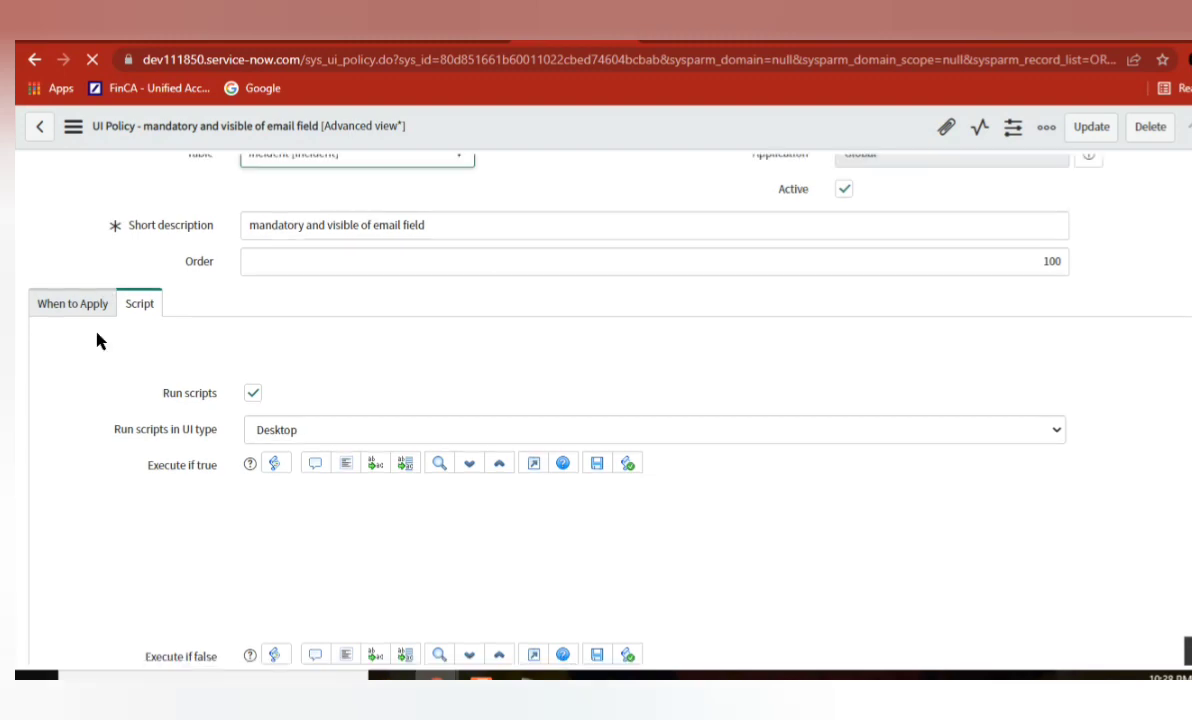
{"action": "left_click", "coordinate": [72, 305]}
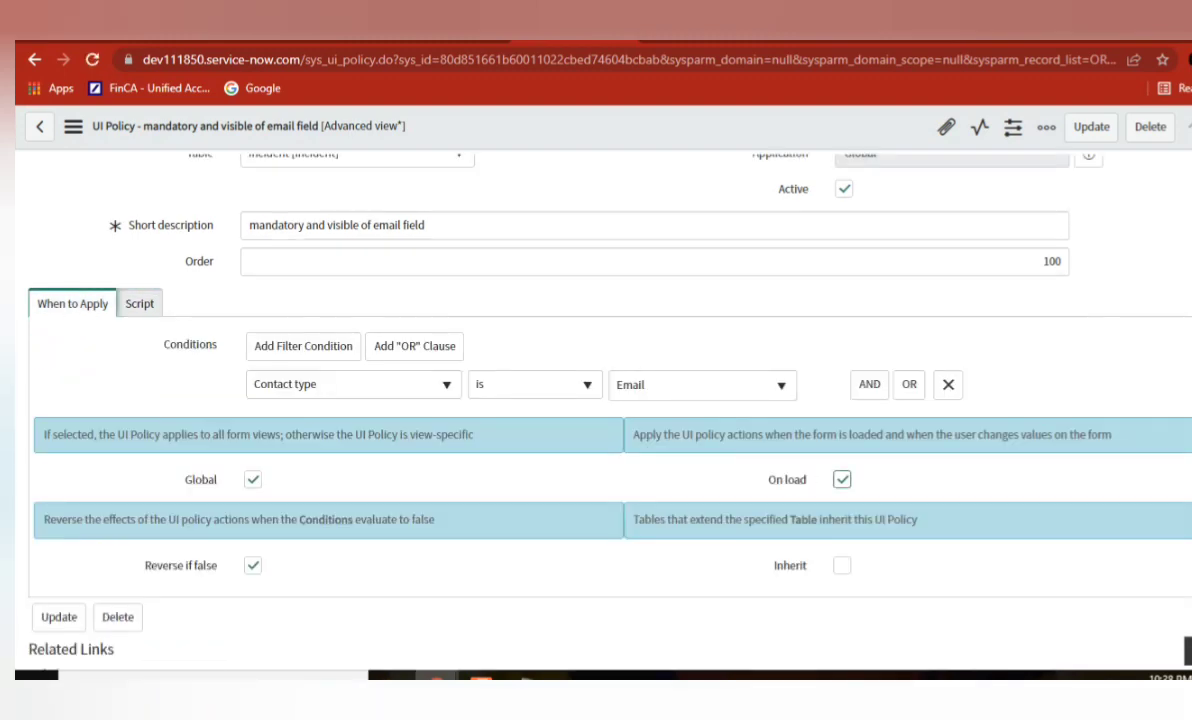
{"action": "scroll", "coordinate": [600, 400], "scroll_direction": "down", "scroll_amount": 3}
{"action": "scroll", "coordinate": [600, 400], "scroll_direction": "up", "scroll_amount": 2}
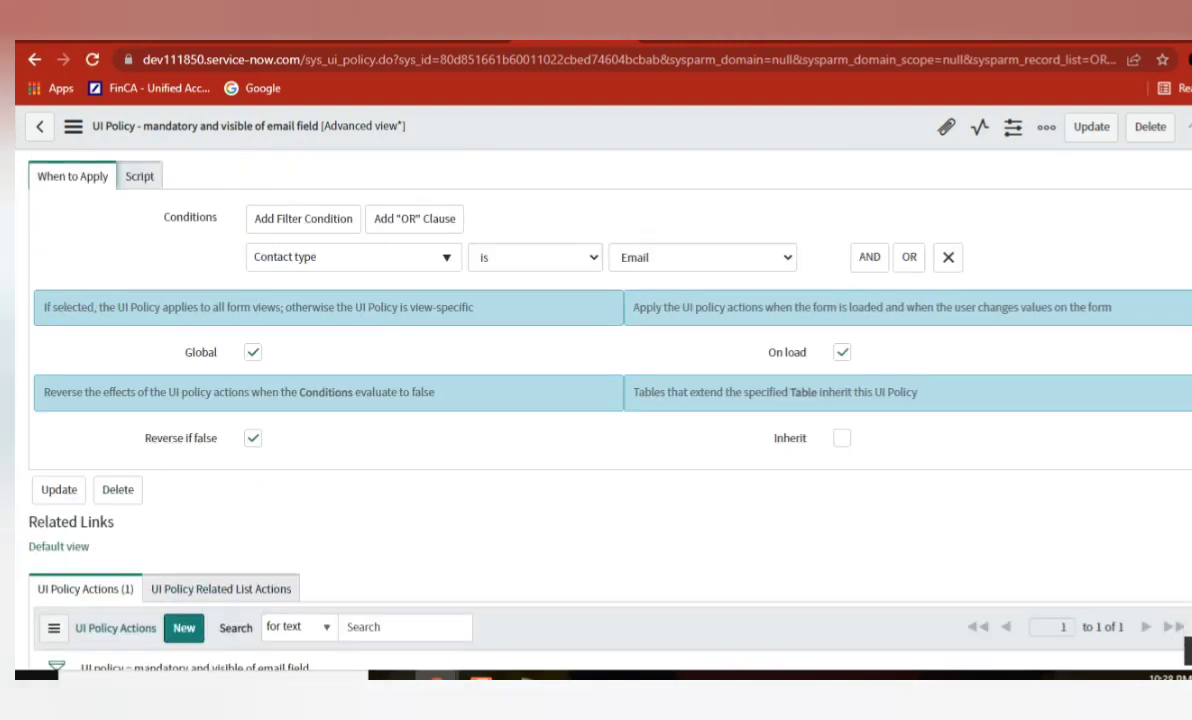
{"action": "scroll", "coordinate": [600, 400], "scroll_direction": "up", "scroll_amount": 1}
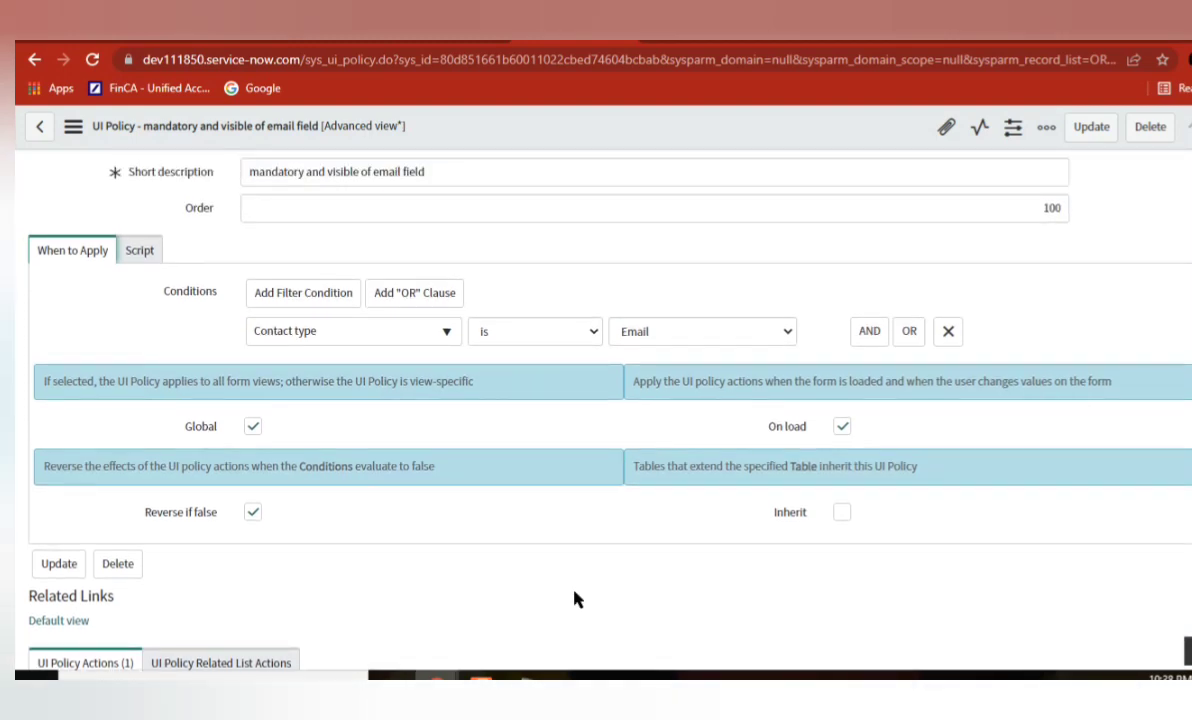
{"action": "left_click", "coordinate": [142, 254]}
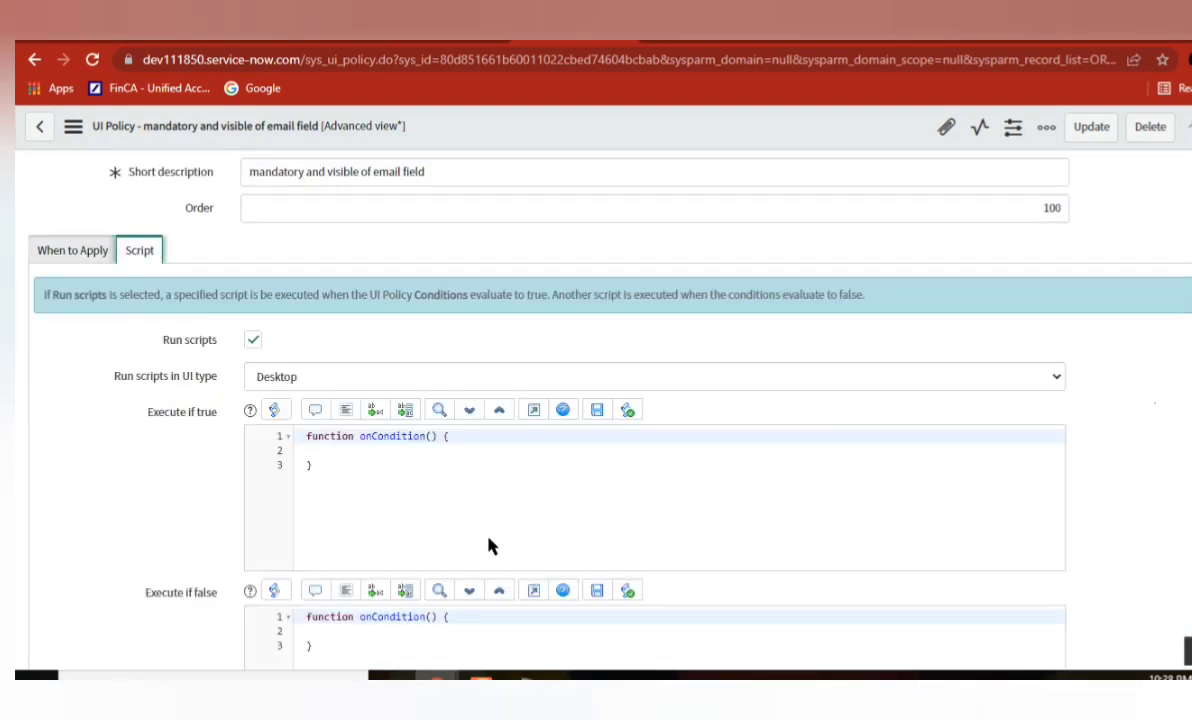
{"action": "scroll", "coordinate": [600, 400], "scroll_direction": "down", "scroll_amount": 4}
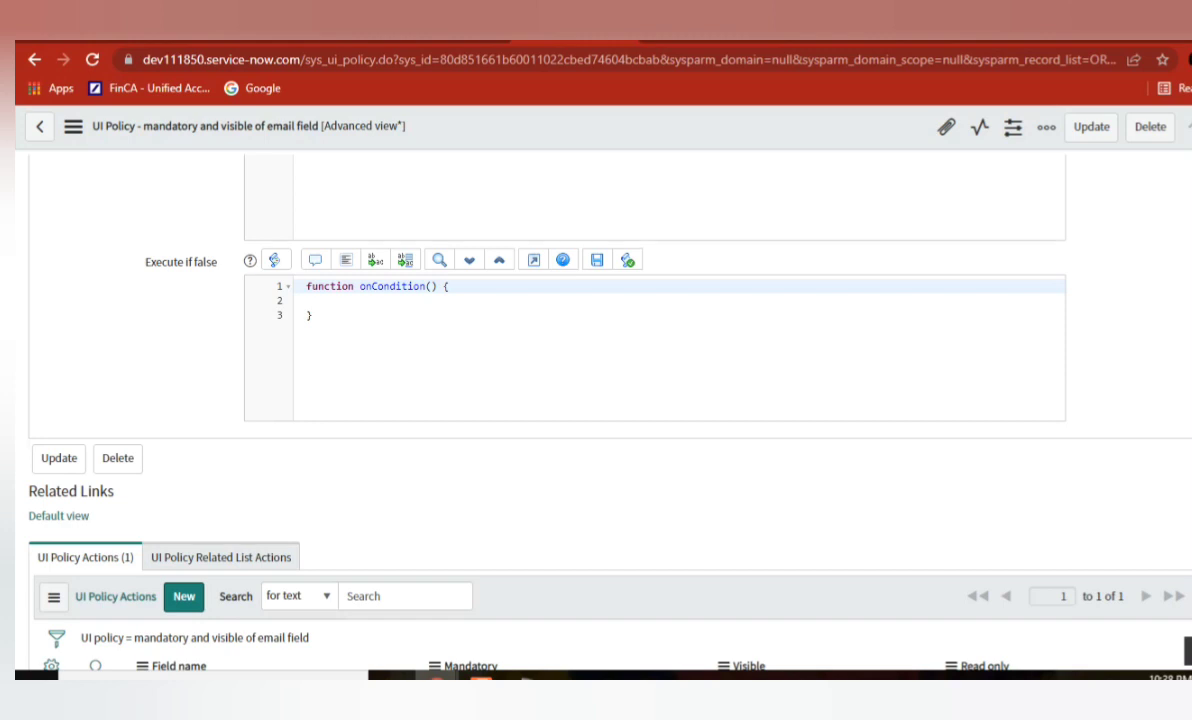
{"action": "scroll", "coordinate": [600, 400], "scroll_direction": "up", "scroll_amount": 2}
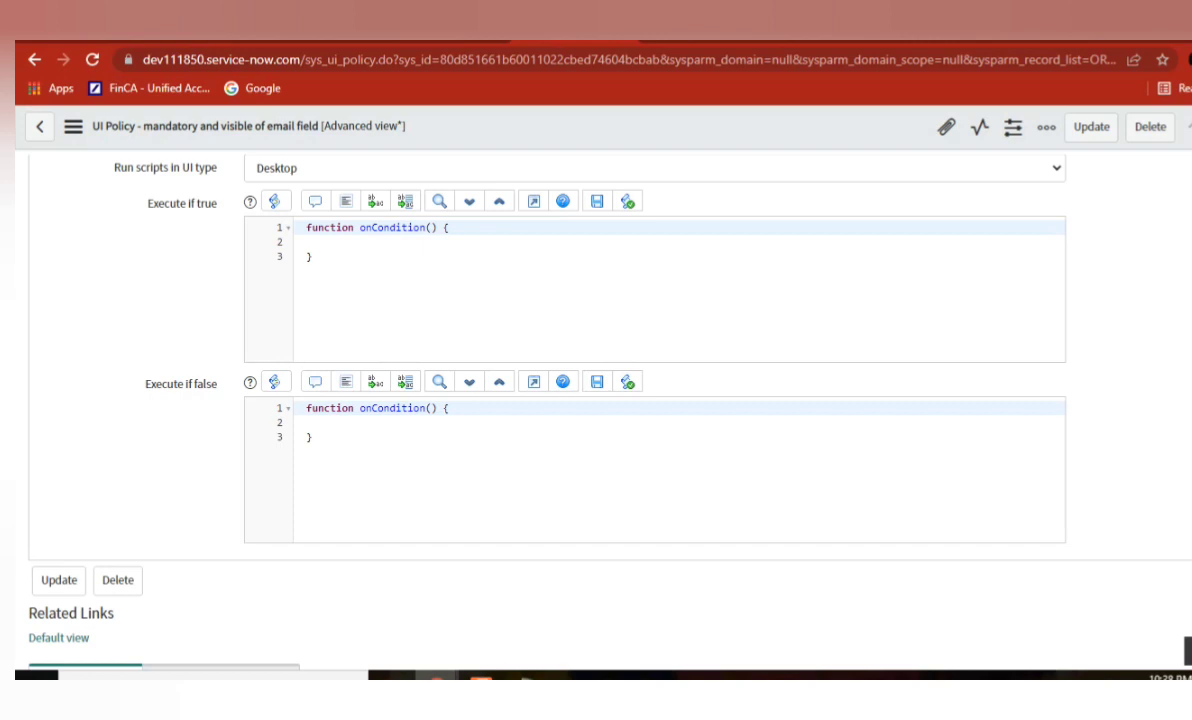
{"action": "scroll", "coordinate": [600, 400], "scroll_direction": "up", "scroll_amount": 1}
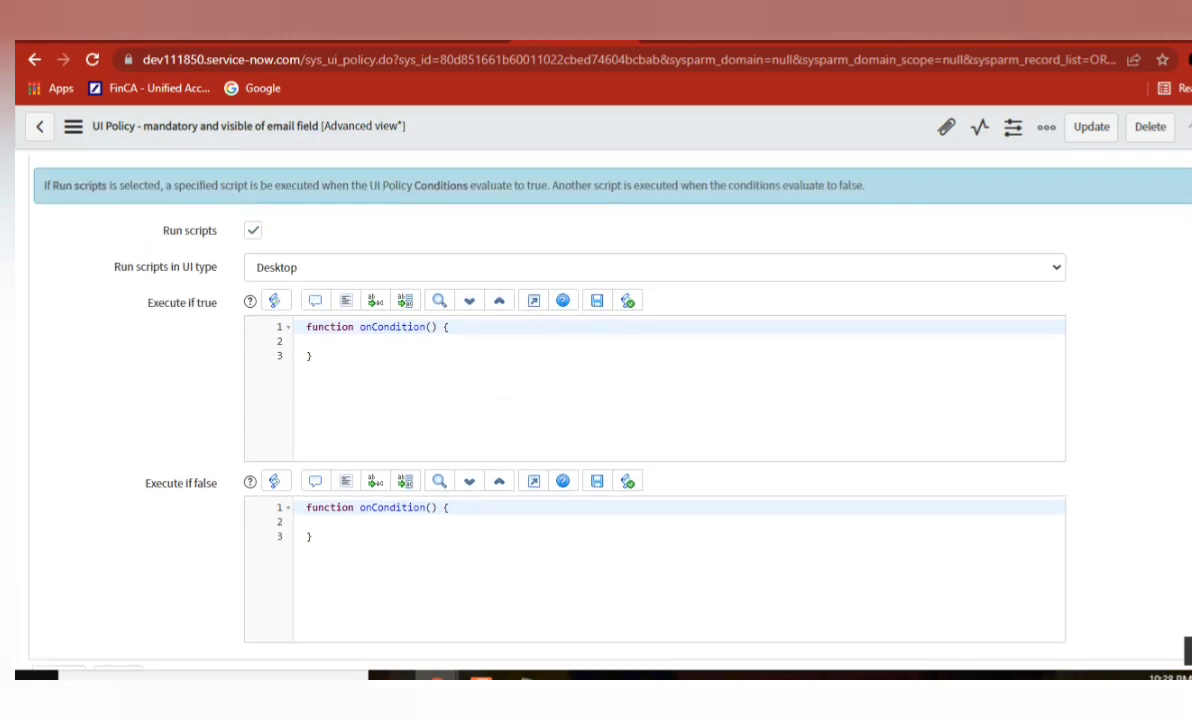
Add the line g_form.setValue() inside the onCondition function of the Execute if true script and highlight it.
{"action": "left_click", "coordinate": [327, 343]}
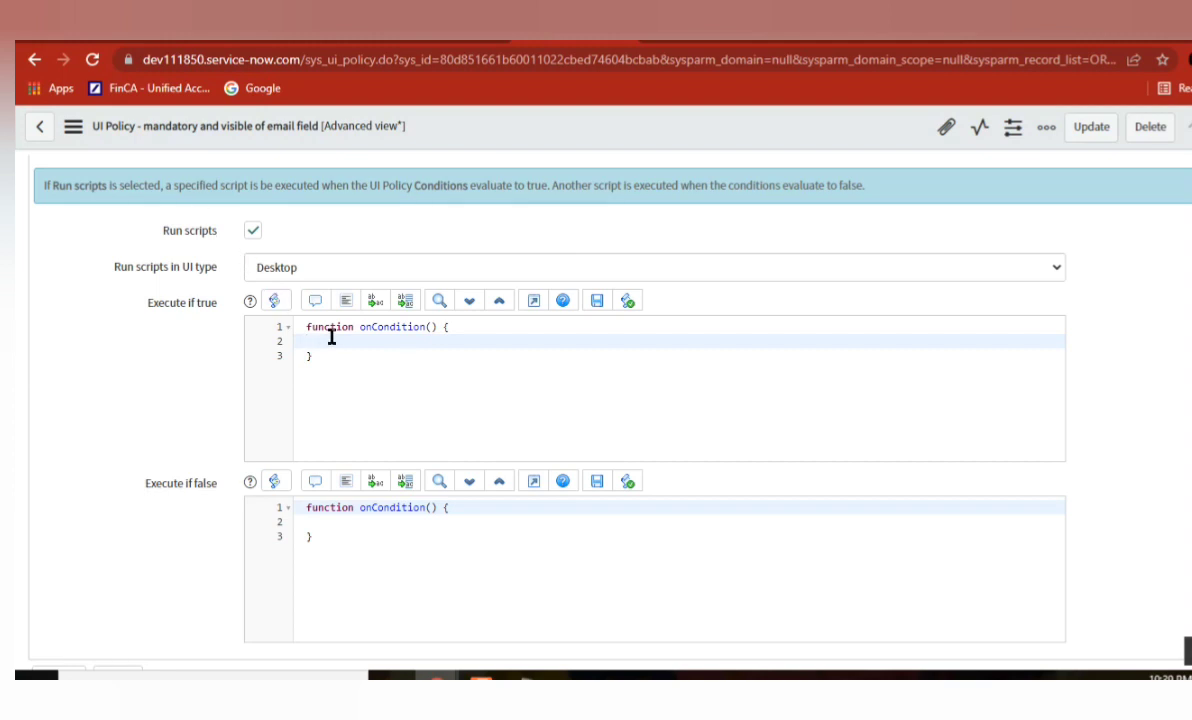
{"action": "type", "text": "g_form.set"}
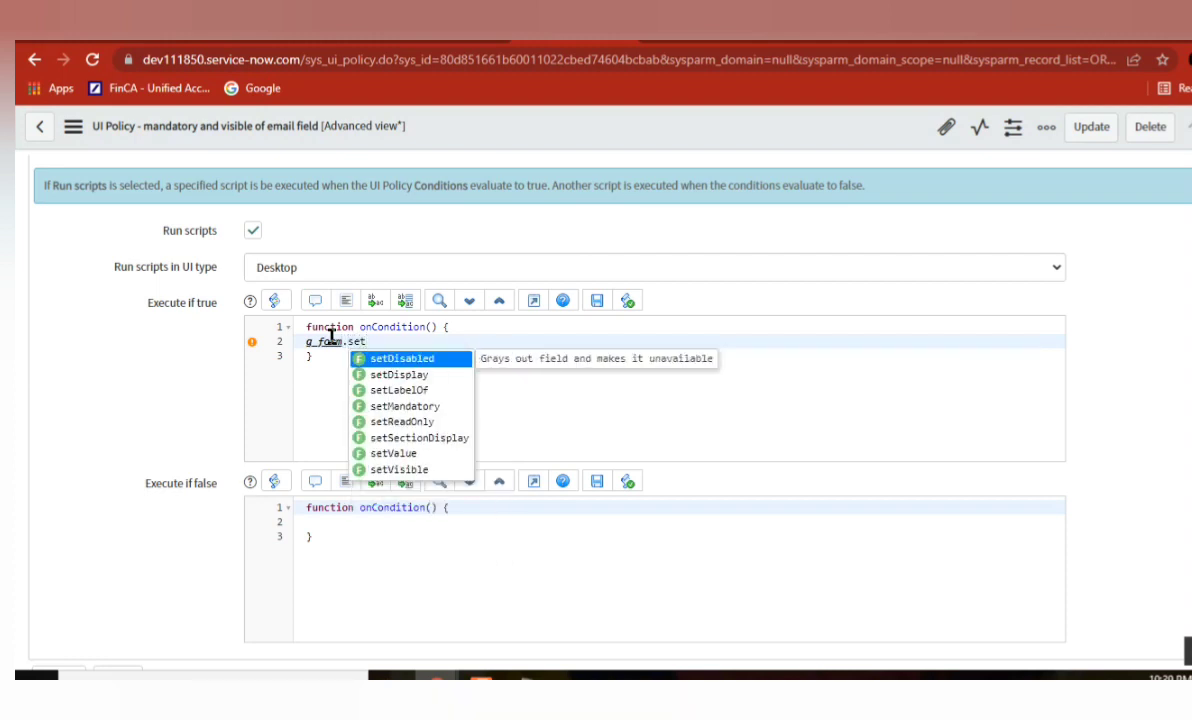
{"action": "left_click", "coordinate": [391, 453]}
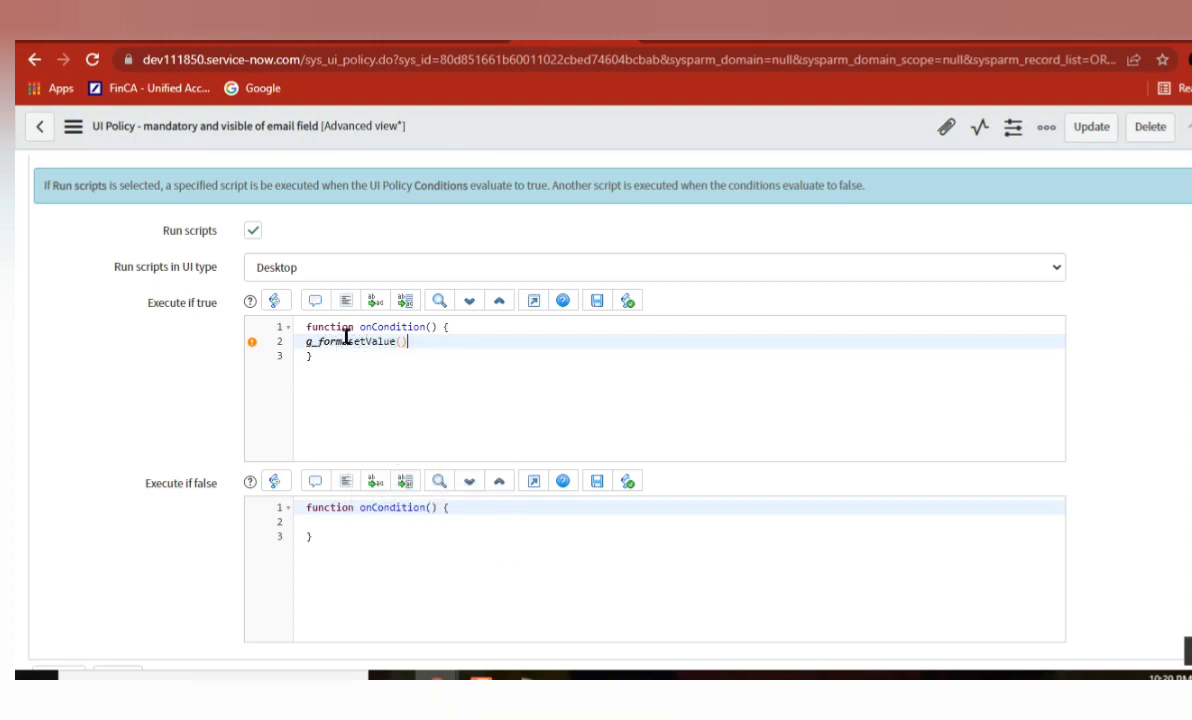
{"action": "double_click", "coordinate": [380, 340]}
{"action": "left_click_drag", "start_coordinate": [405, 341], "coordinate": [306, 341]}
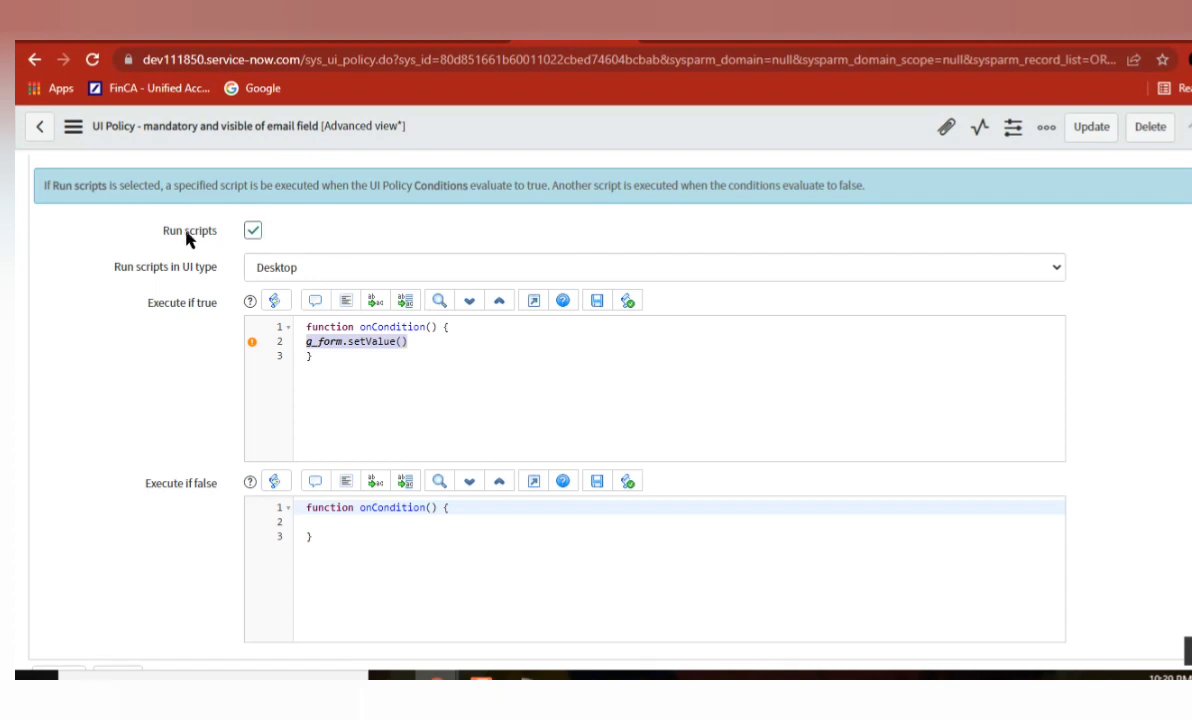
Disable Run scripts on the email field UI policy and save the record.
{"action": "left_click", "coordinate": [253, 231]}
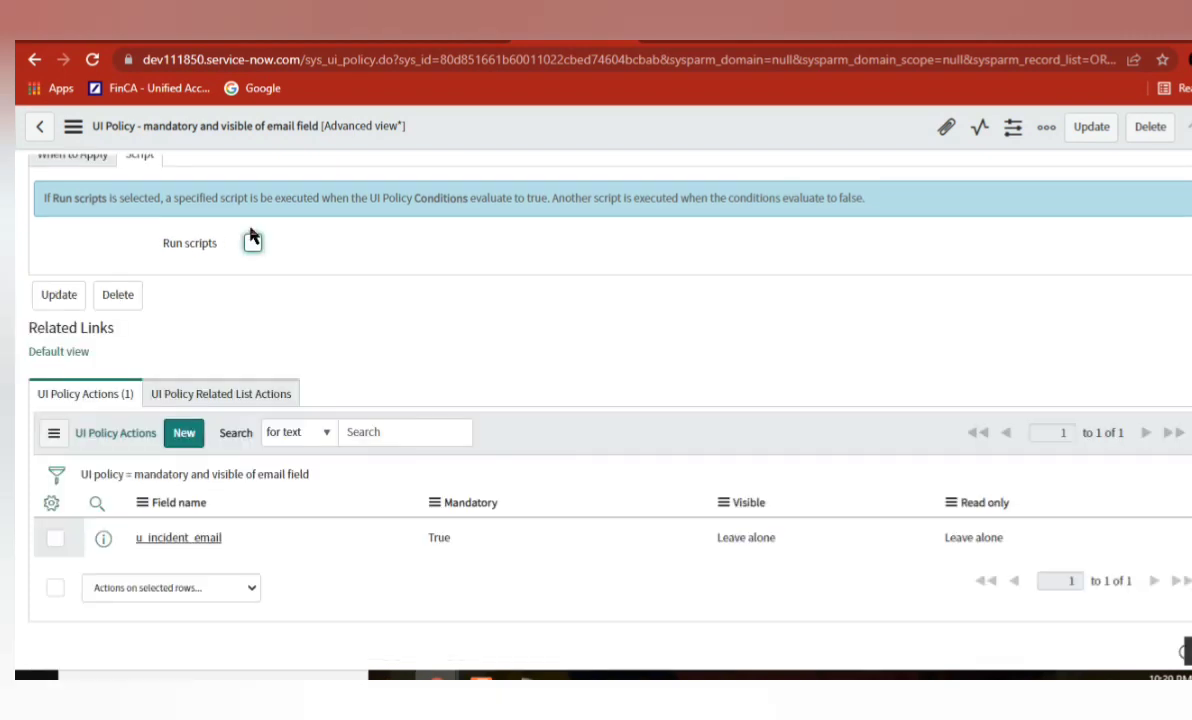
{"action": "right_click", "coordinate": [482, 121]}
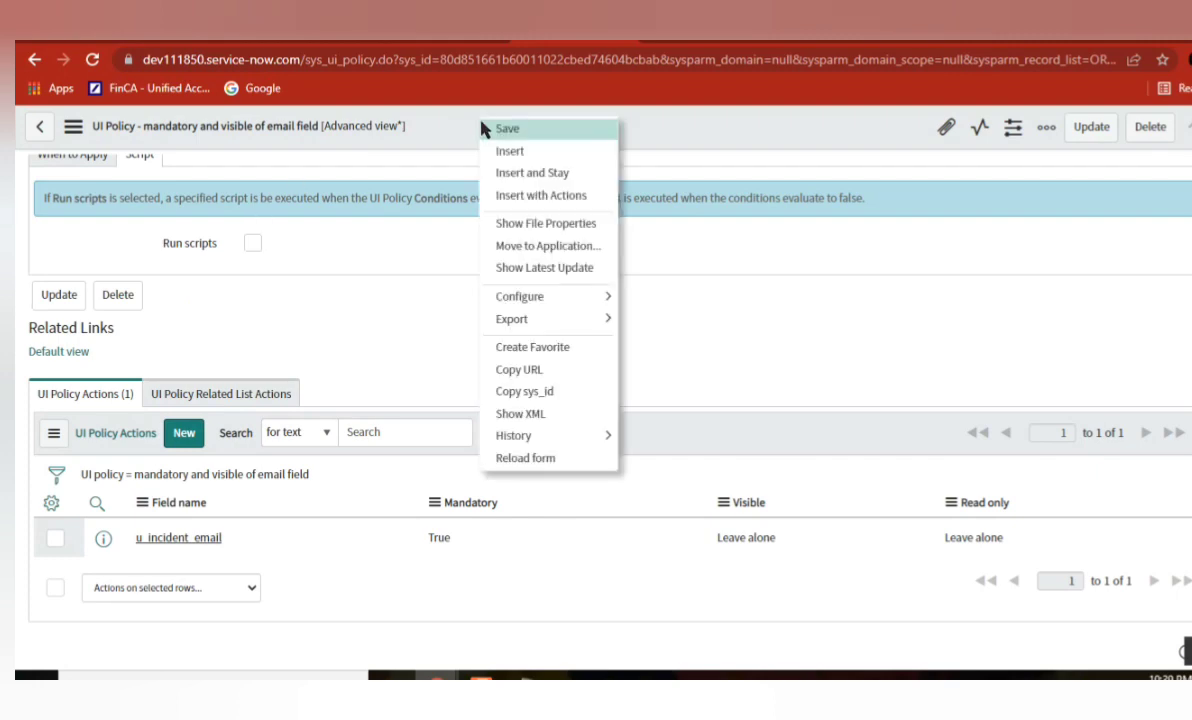
{"action": "left_click", "coordinate": [510, 133]}
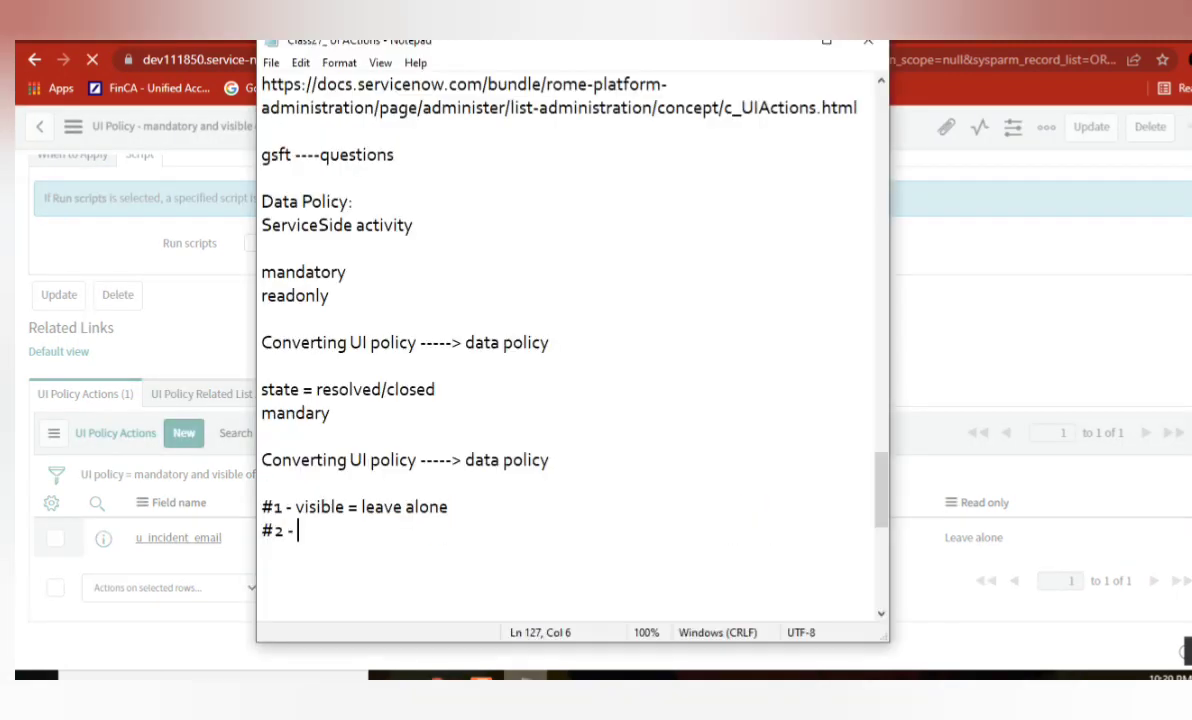
Switch to the Notepad notes, complete the second condition as "#2 - runscript = unchecked" and start a third entry with "#3-".
{"action": "key", "text": "alt+Tab"}
{"action": "type", "text": "runs"}
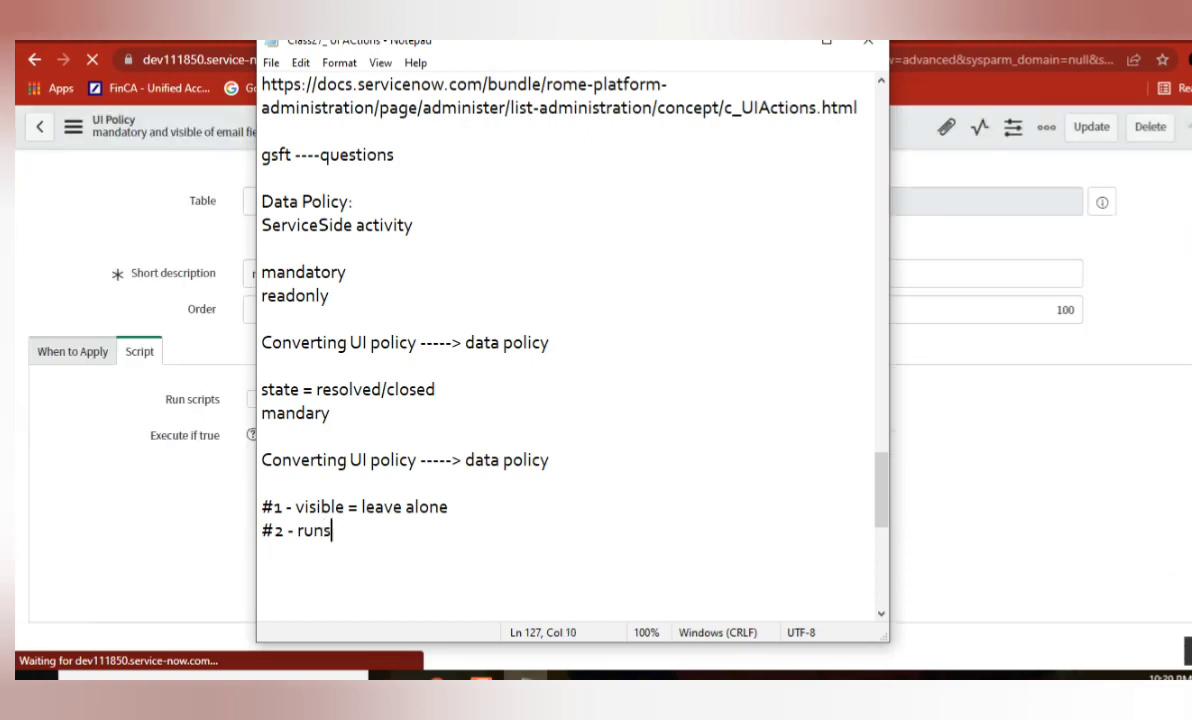
{"action": "type", "text": "cript -"}
{"action": "key", "text": "BackSpace"}
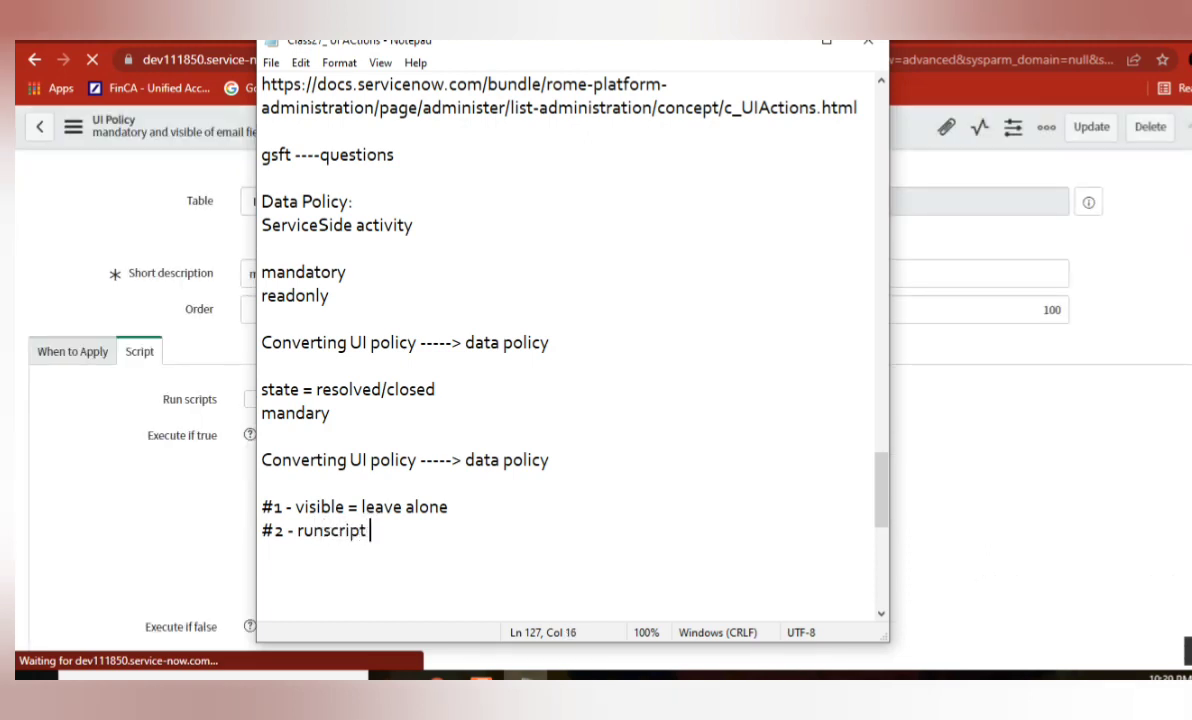
{"action": "type", "text": "= unchecked"}
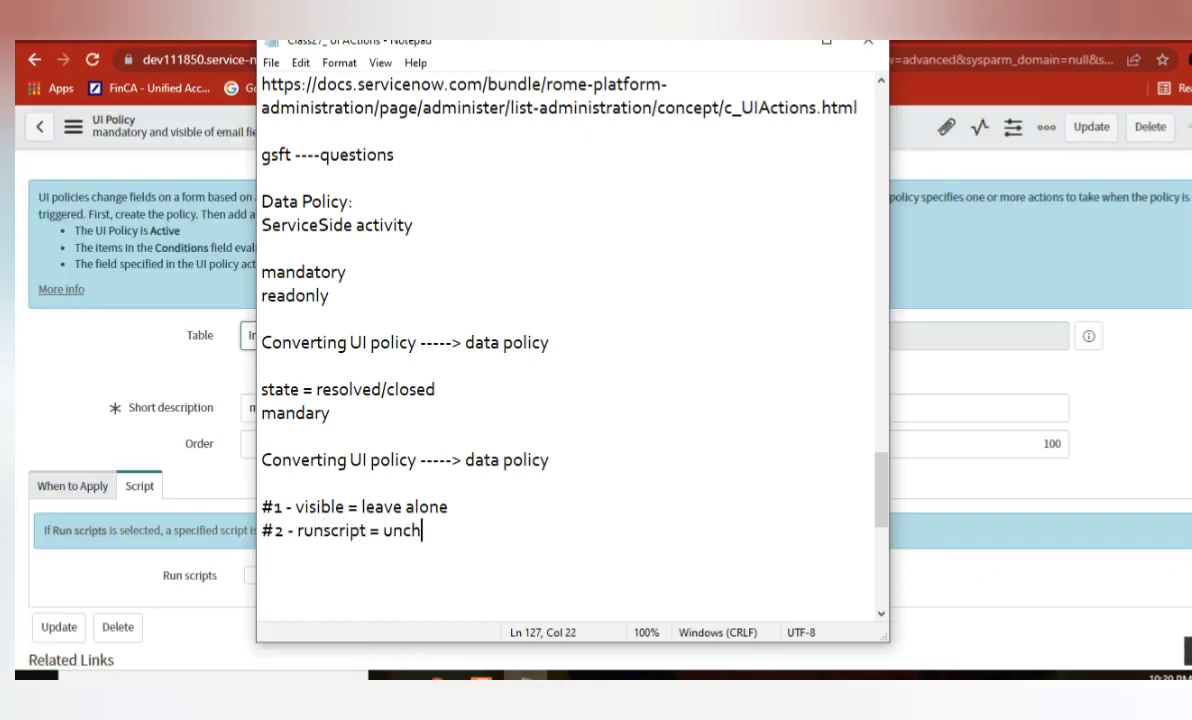
{"action": "key", "text": "Return"}
{"action": "type", "text": "#2"}
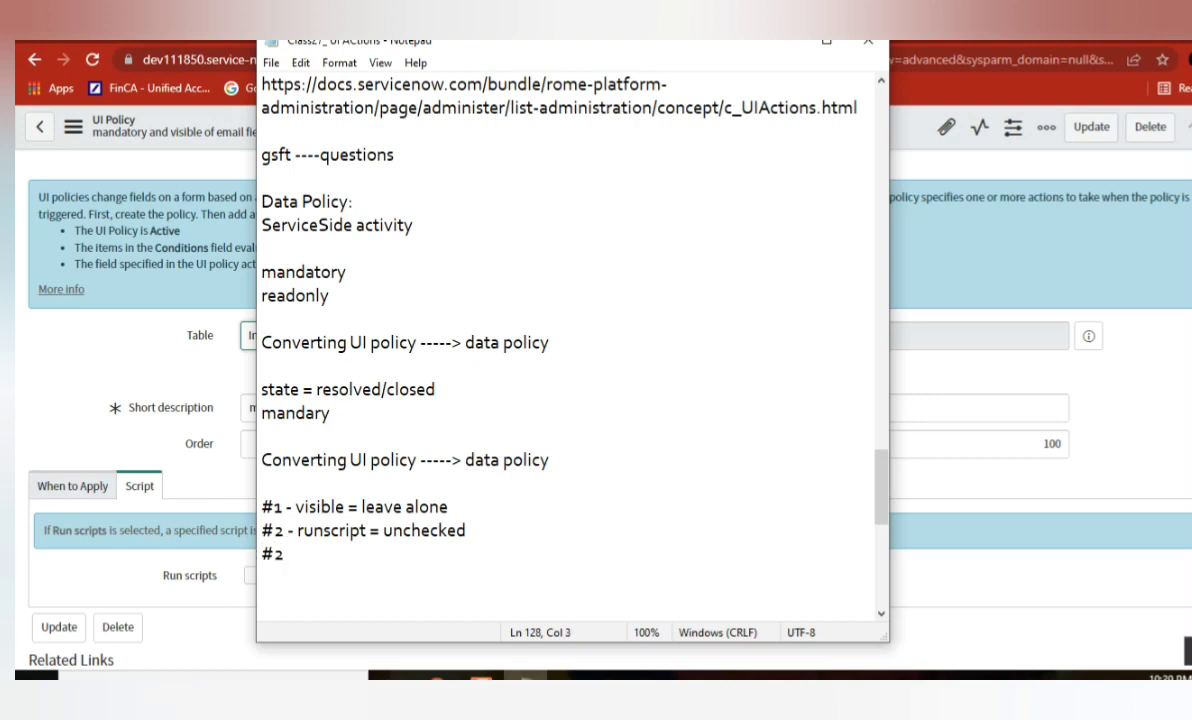
{"action": "key", "text": "BackSpace"}
{"action": "type", "text": "3-"}
Switch to the browser, disable Global on the UI policy's apply conditions, set its View to Mobile and save the record.
{"action": "key", "text": "alt+Tab"}
{"action": "scroll", "coordinate": [253, 327], "scroll_direction": "down", "scroll_amount": 2}
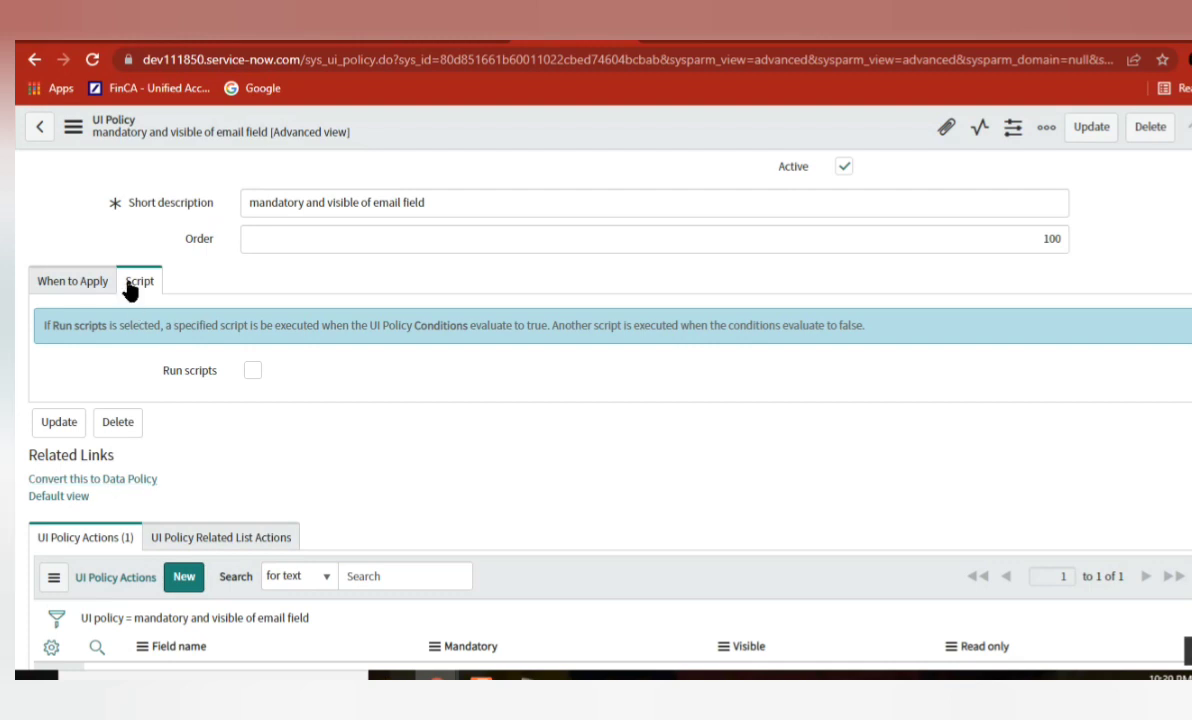
{"action": "left_click", "coordinate": [77, 282]}
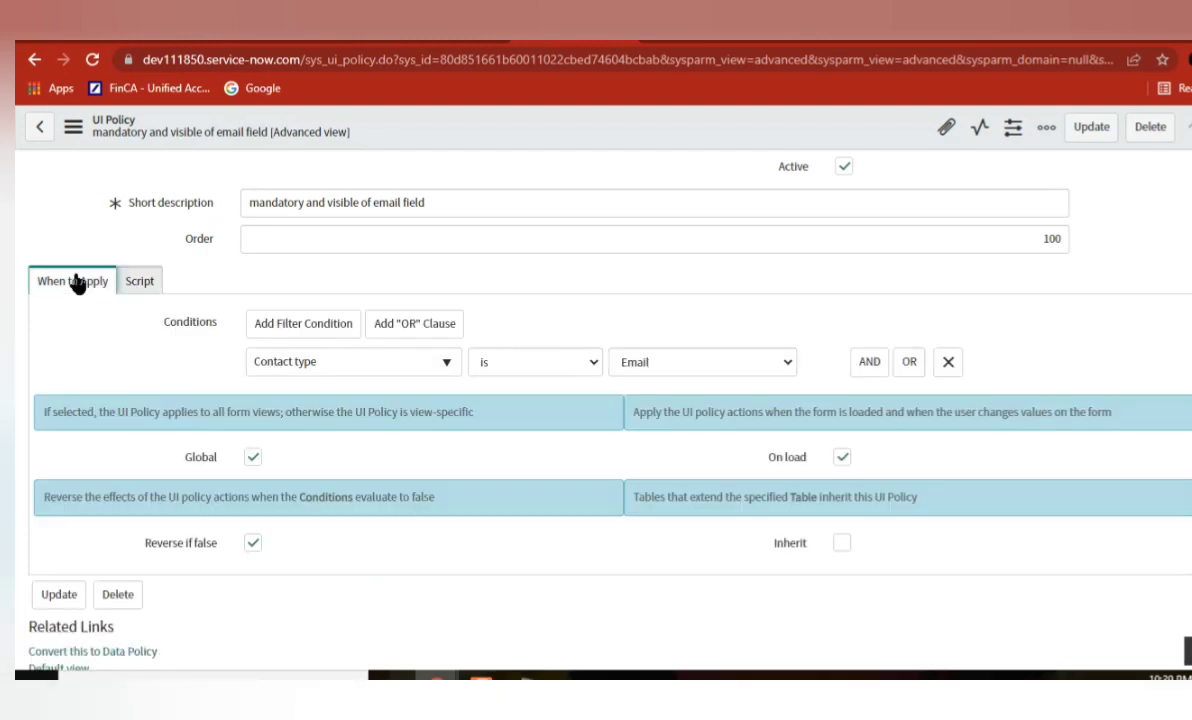
{"action": "left_click", "coordinate": [252, 456]}
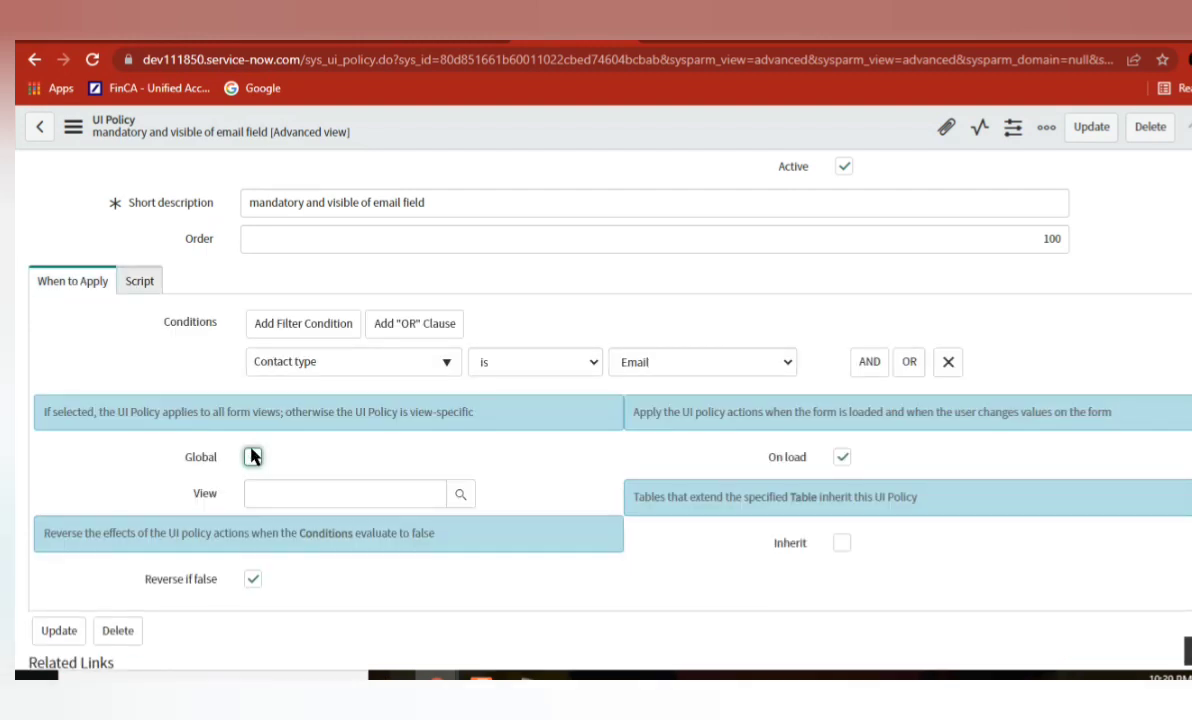
{"action": "left_click", "coordinate": [455, 495]}
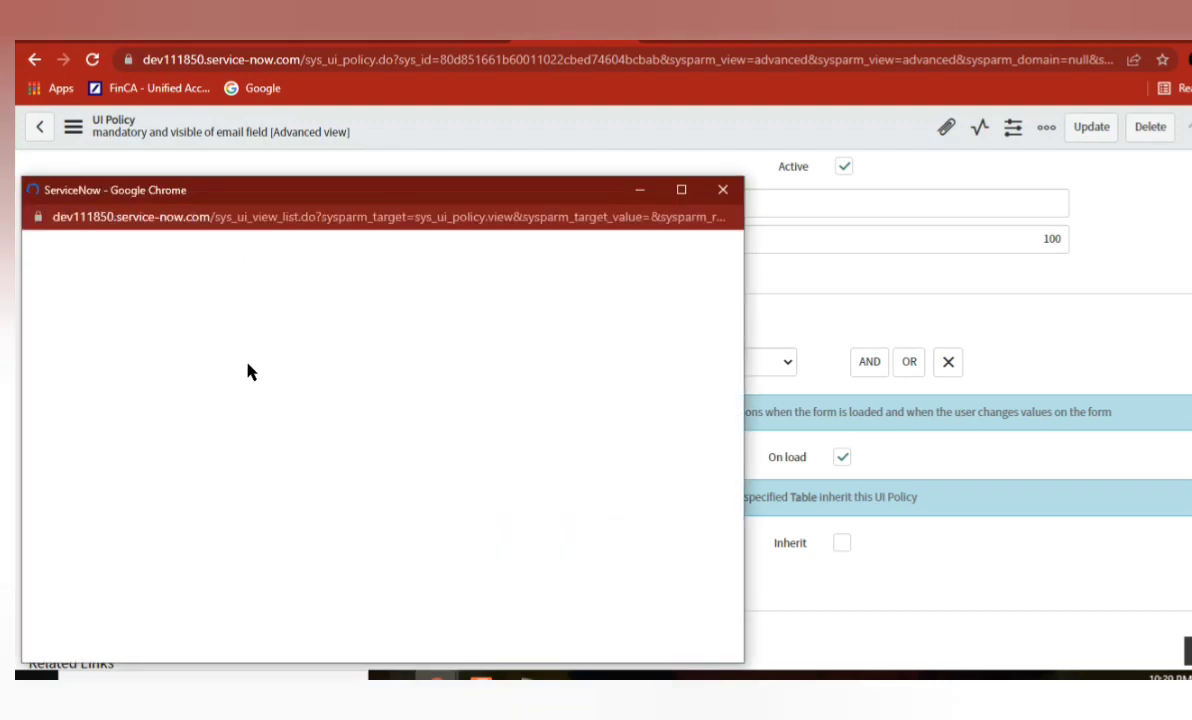
{"action": "left_click", "coordinate": [114, 418]}
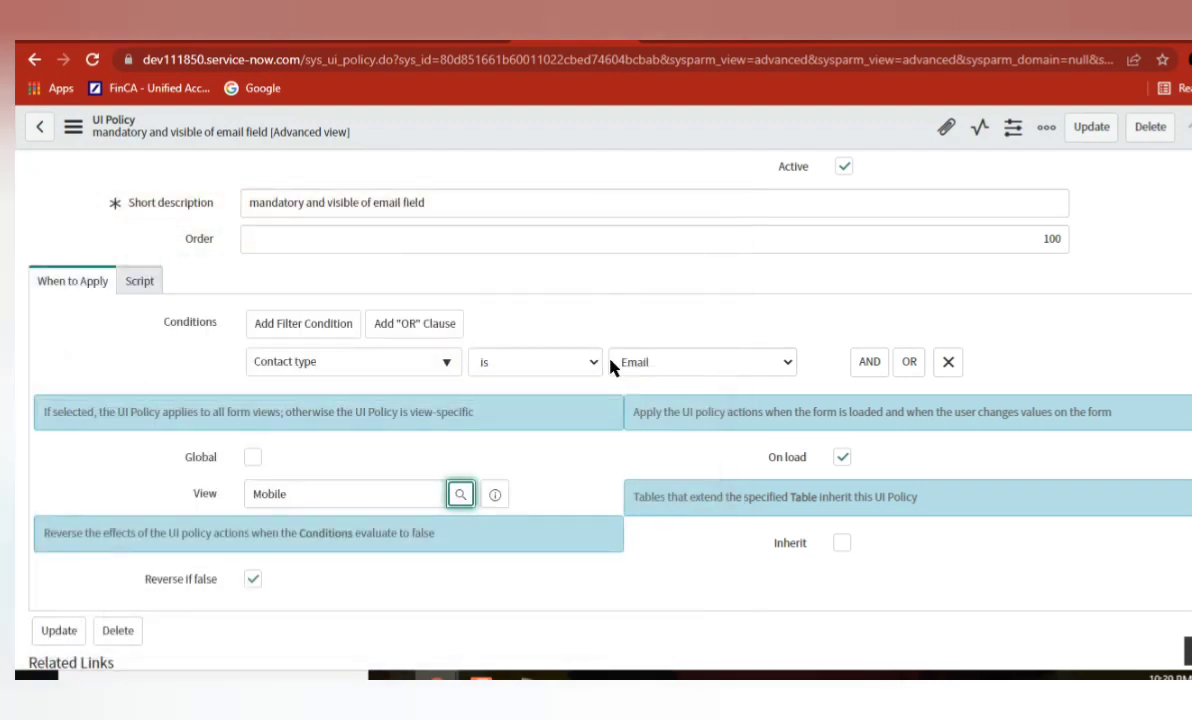
{"action": "right_click", "coordinate": [567, 133]}
{"action": "left_click", "coordinate": [594, 139]}
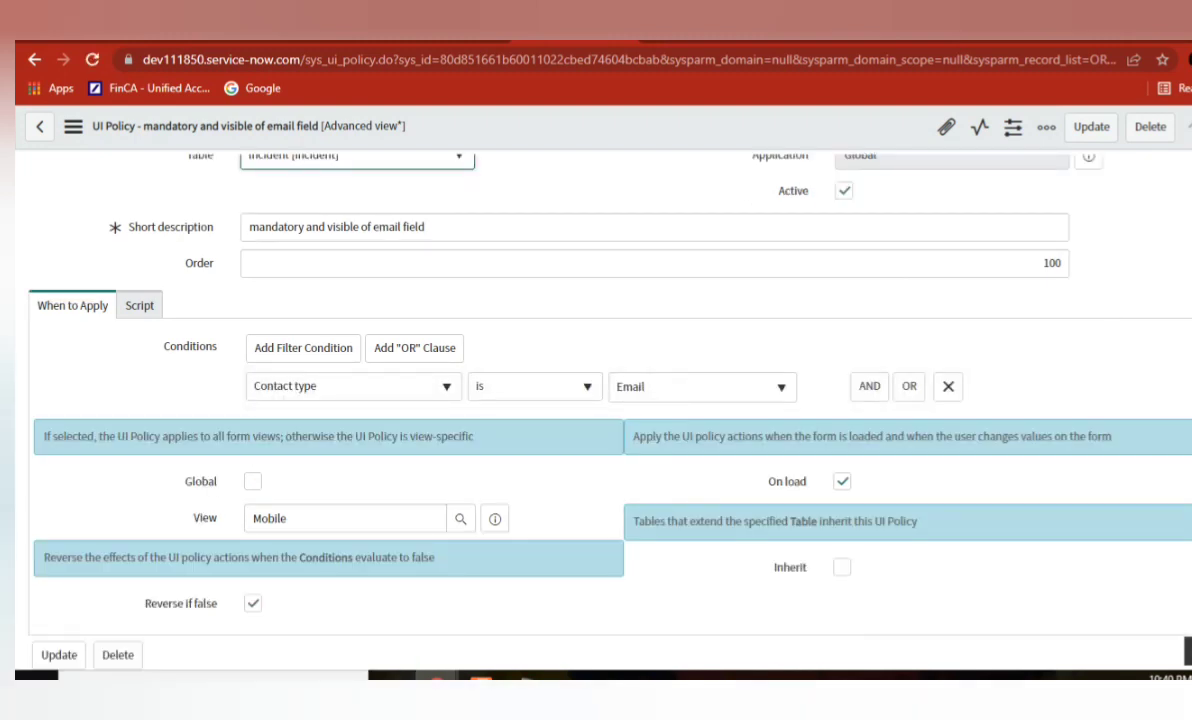
Examine the view-specific policy's related links and review the available UI views in the View lookup.
{"action": "scroll", "coordinate": [600, 400], "scroll_direction": "down", "scroll_amount": 5}
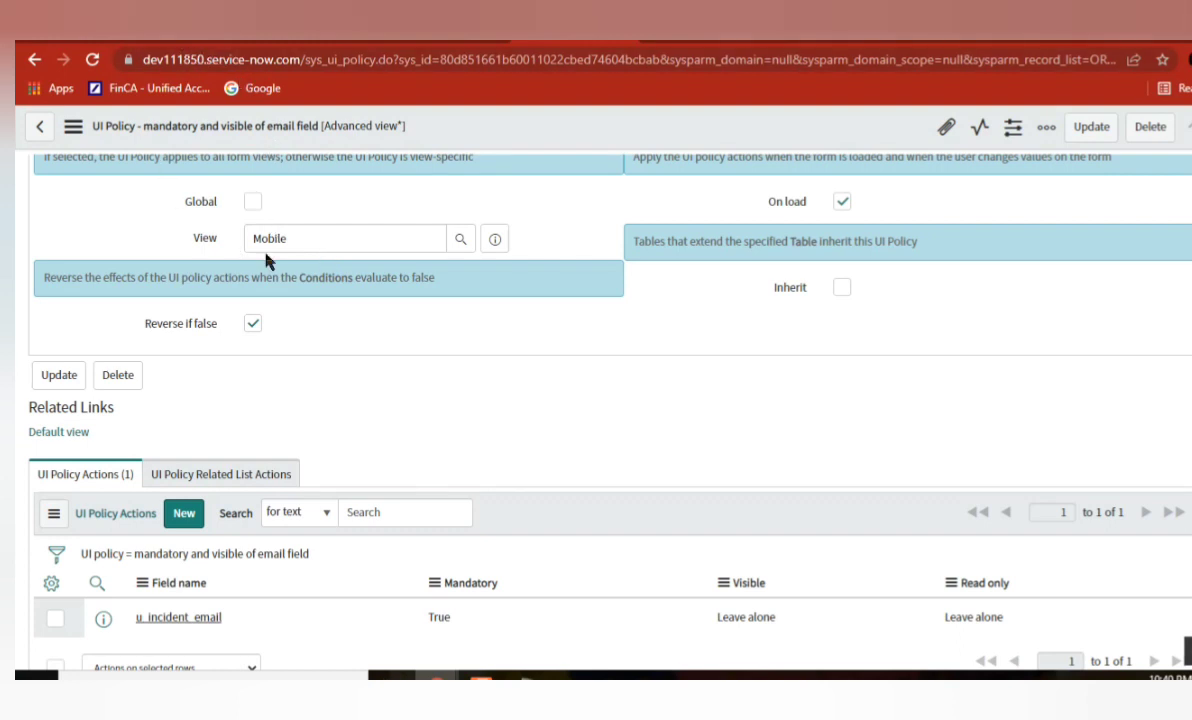
{"action": "scroll", "coordinate": [600, 400], "scroll_direction": "up", "scroll_amount": 2}
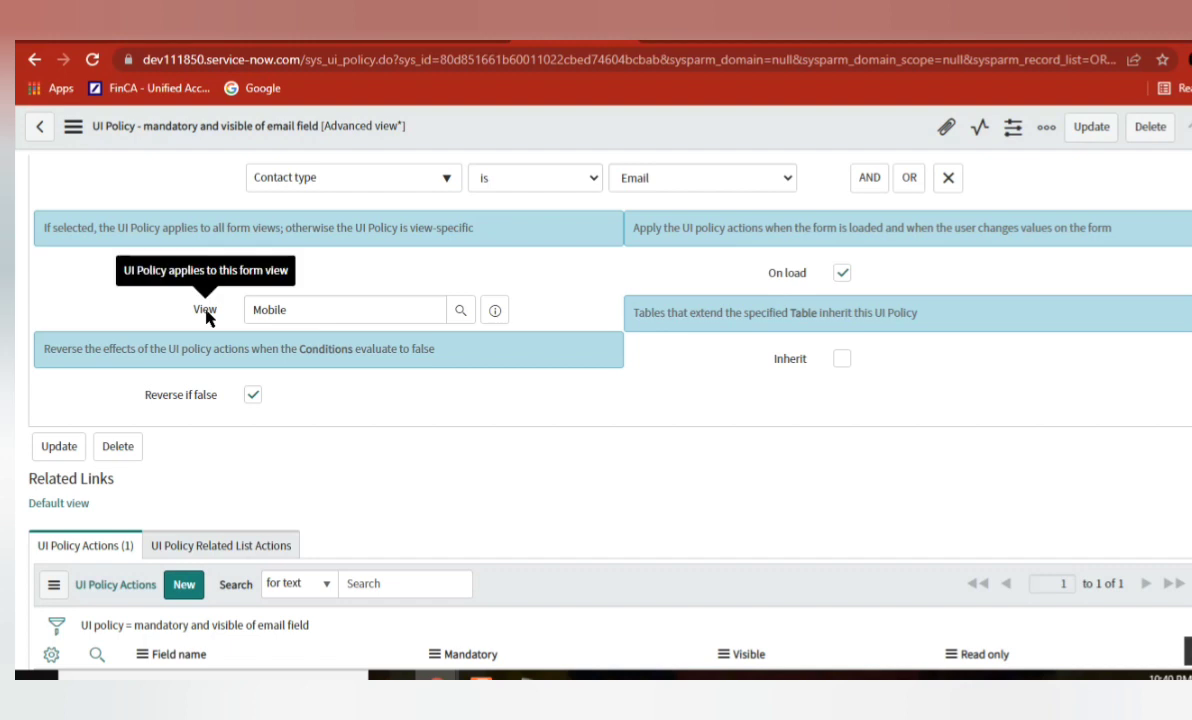
{"action": "left_click", "coordinate": [461, 311]}
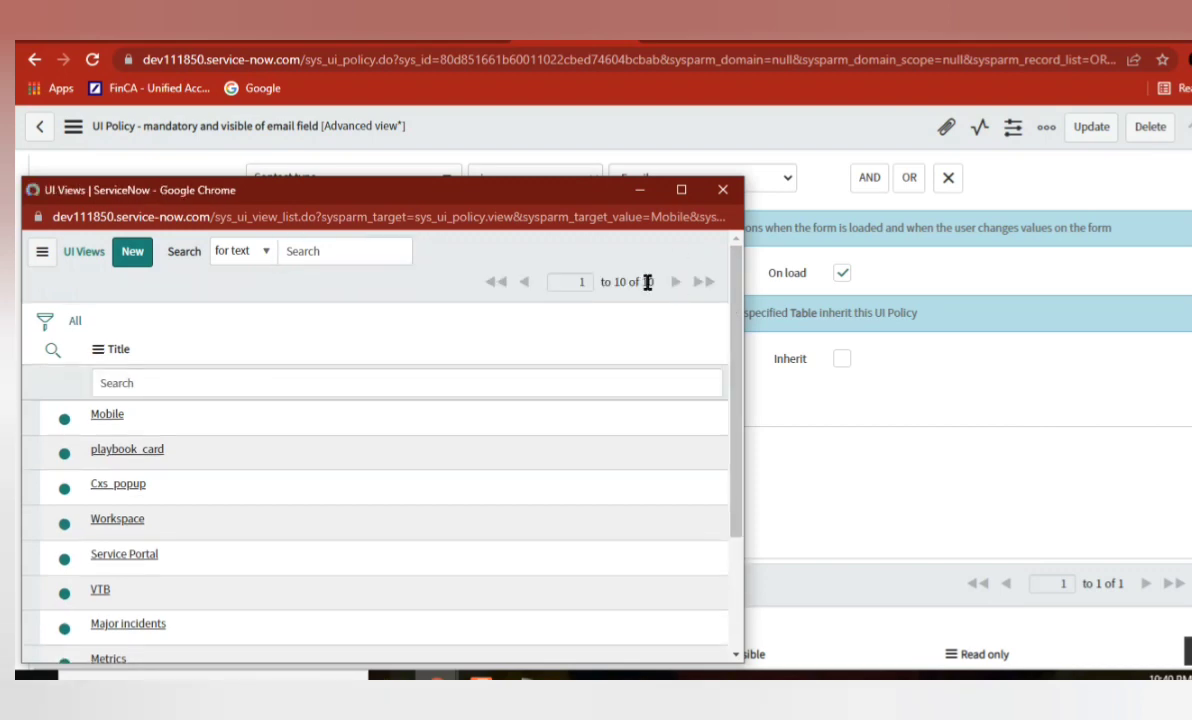
{"action": "double_click", "coordinate": [647, 282]}
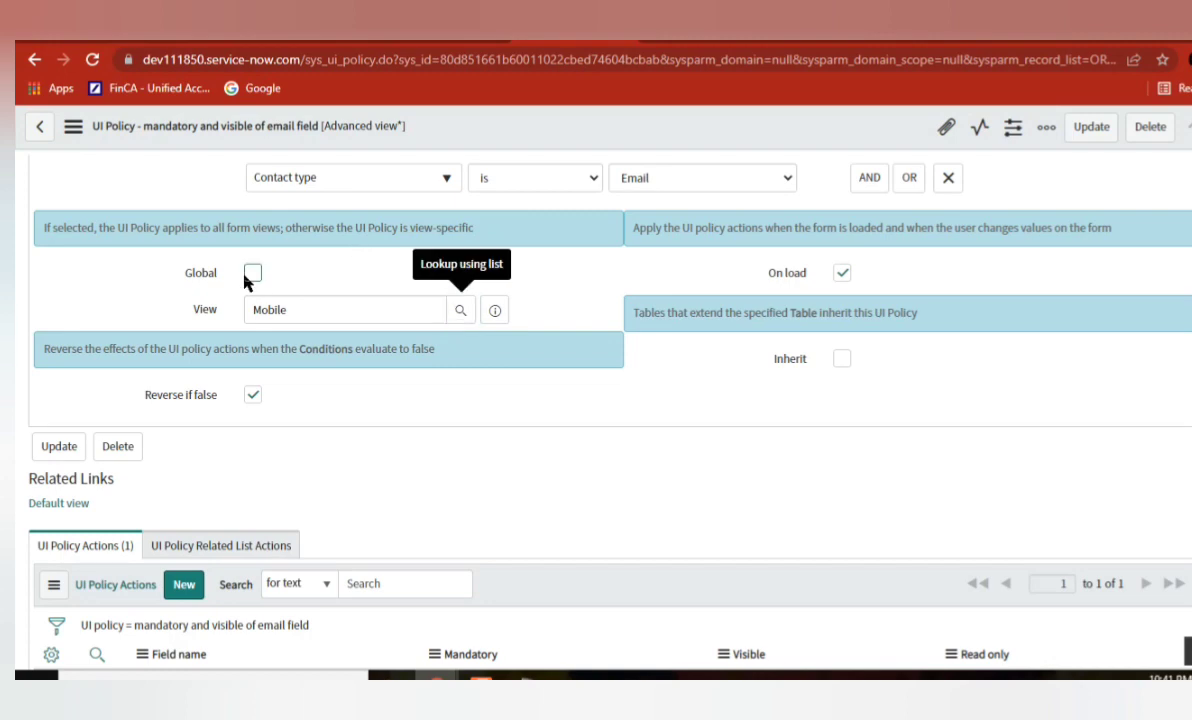
Re-enable Global on the email field UI policy so it applies to all form views, and save the record.
{"action": "left_click", "coordinate": [252, 273]}
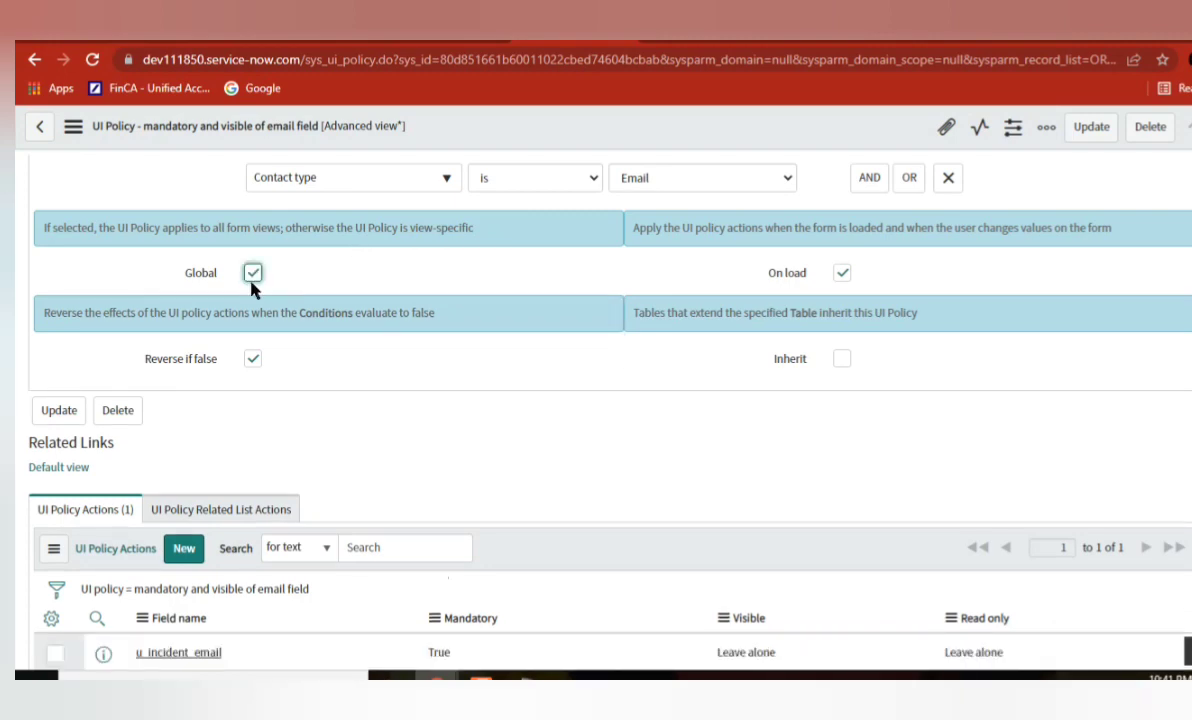
{"action": "key", "text": "alt+Tab"}
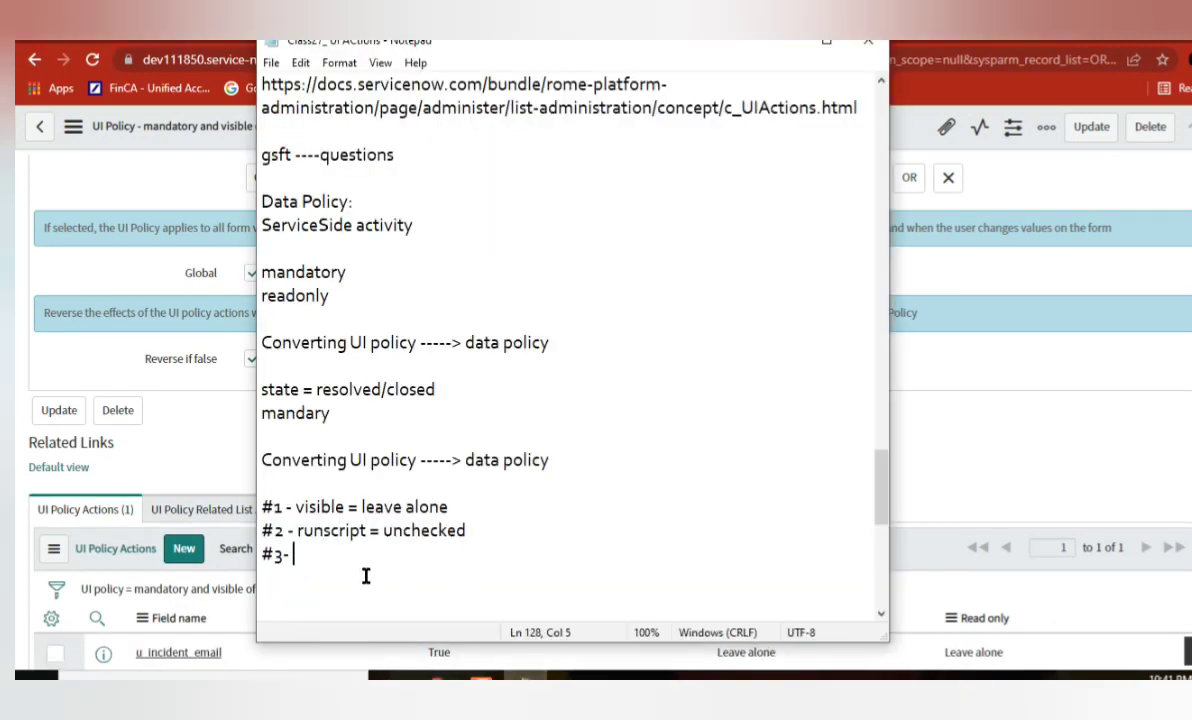
{"action": "right_click", "coordinate": [177, 145]}
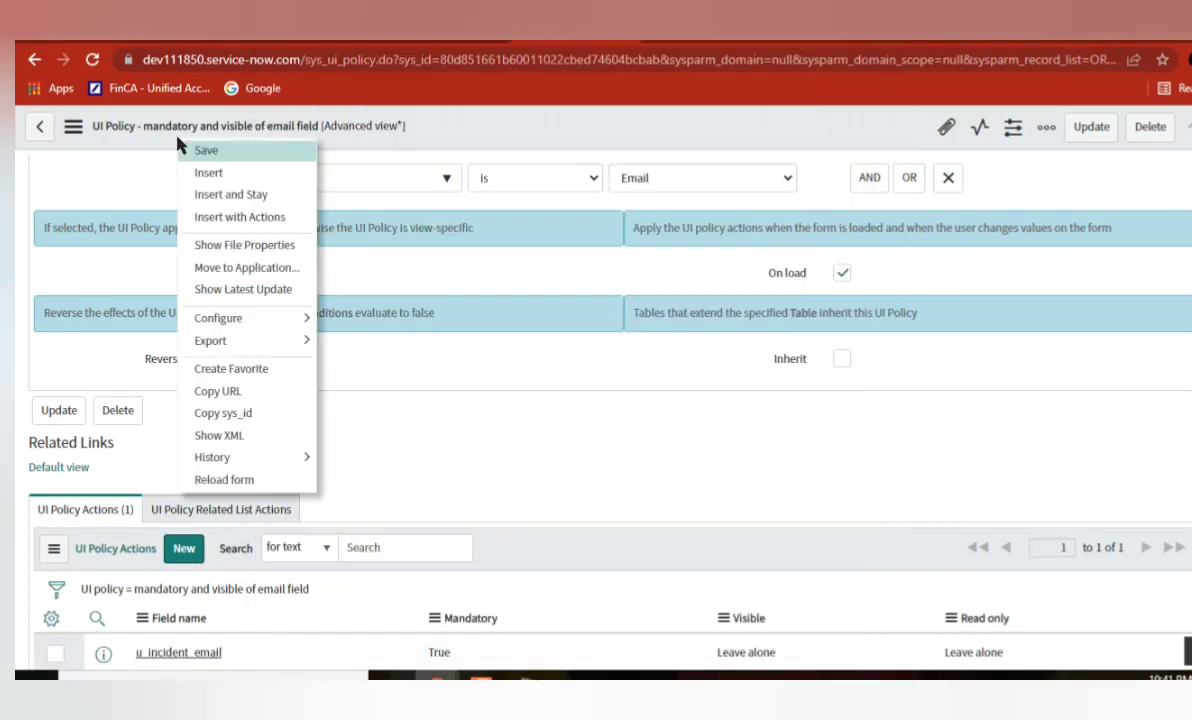
{"action": "left_click", "coordinate": [213, 151]}
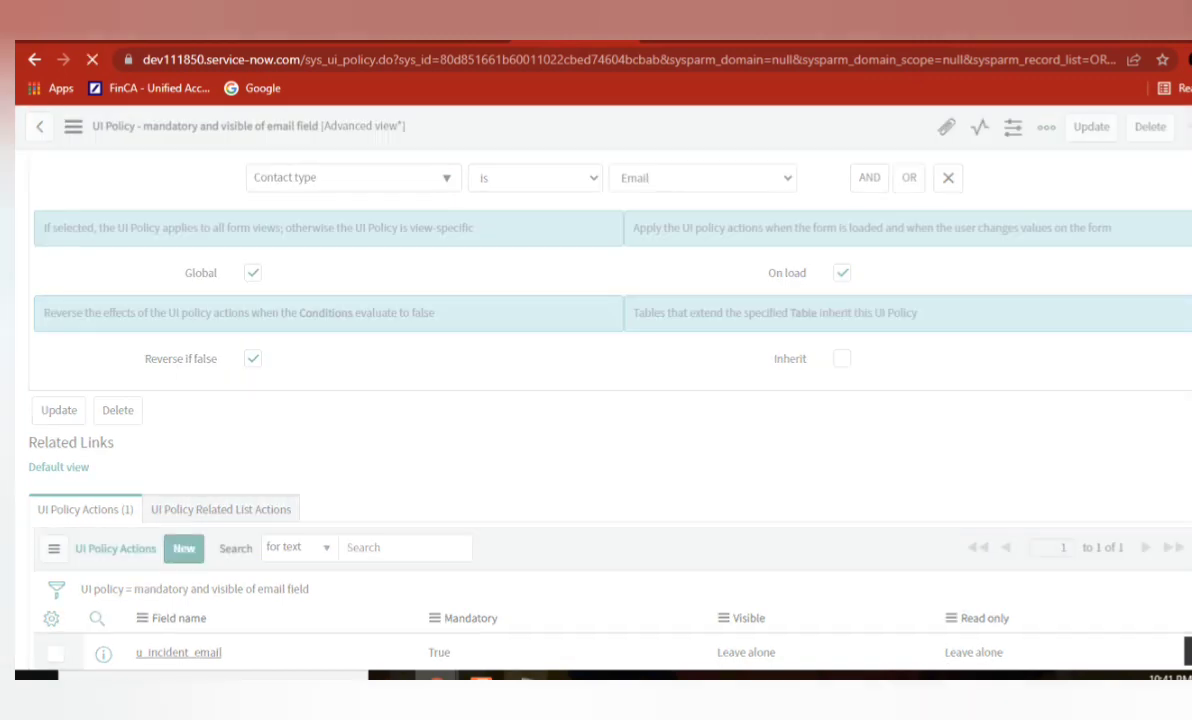
Switch to the Notepad notes, complete the third condition as "#3- global = checked.", highlight the three conditions and save the file.
{"action": "key", "text": "alt+Tab"}
{"action": "type", "text": "glo"}
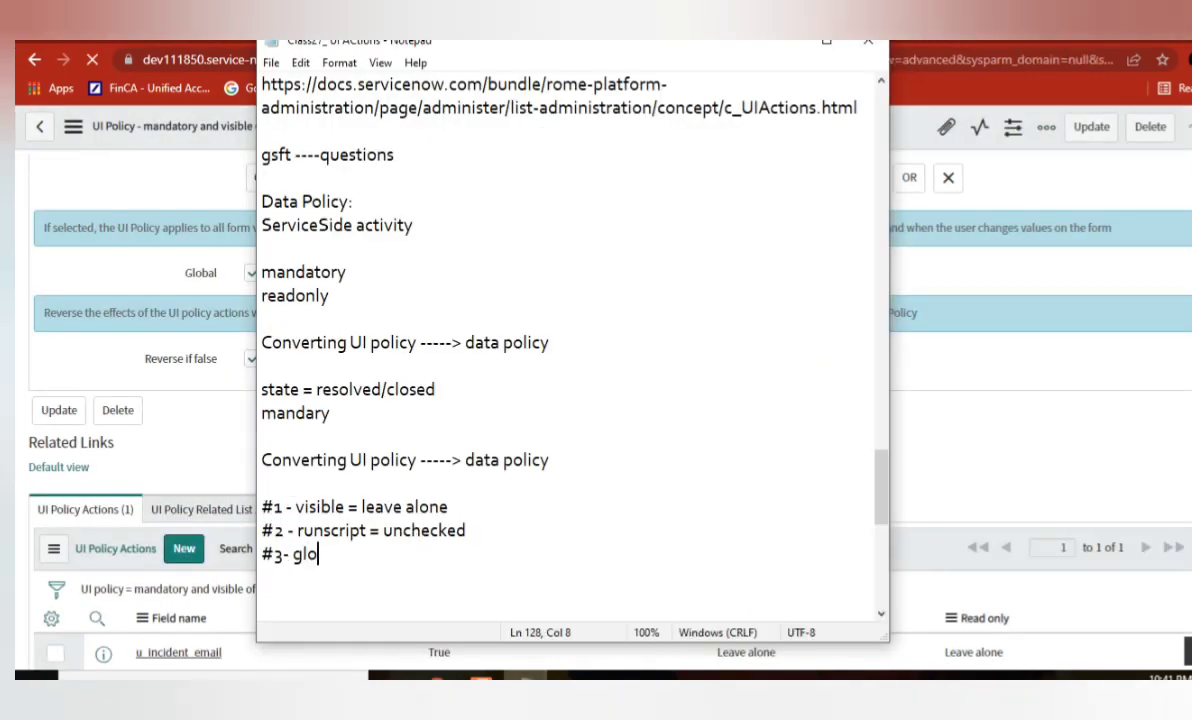
{"action": "type", "text": "bal = "}
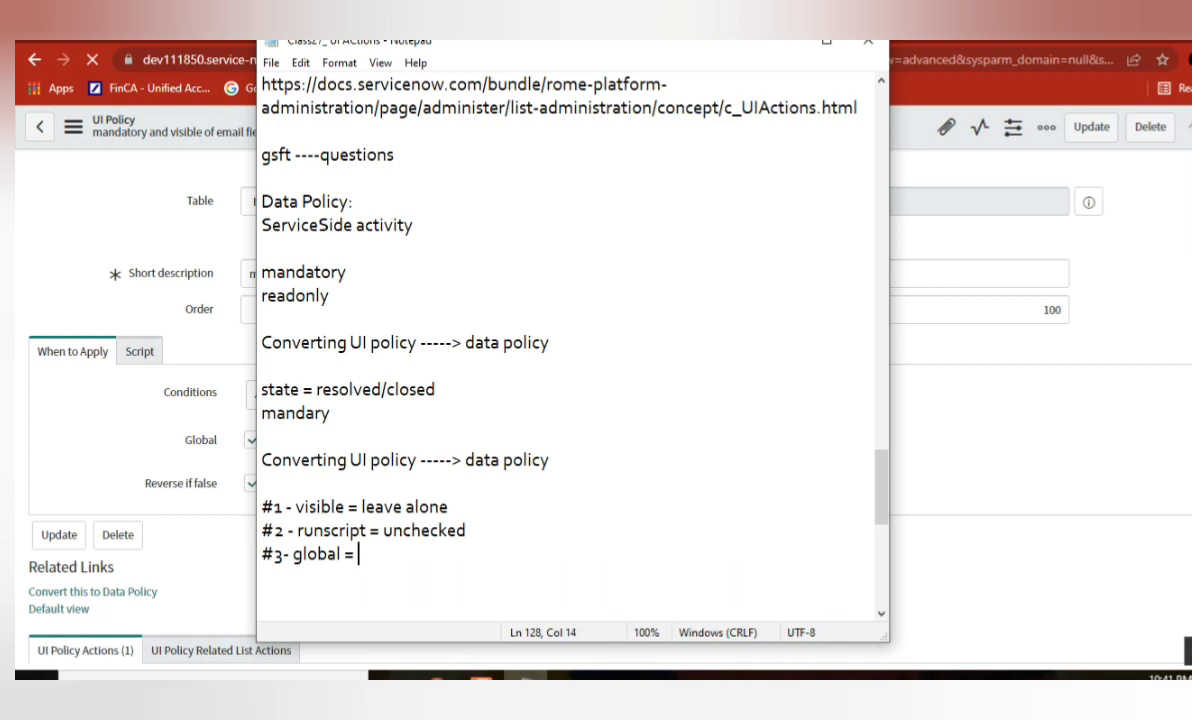
{"action": "type", "text": "checked."}
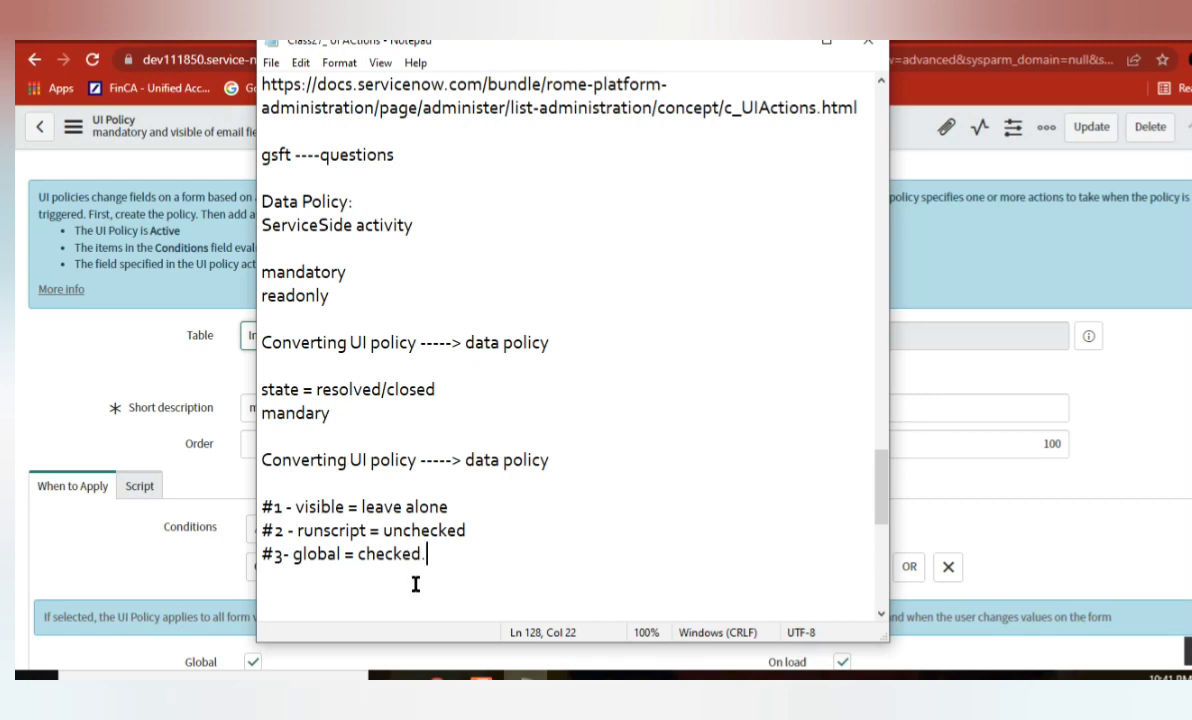
{"action": "left_click_drag", "start_coordinate": [447, 556], "coordinate": [266, 497]}
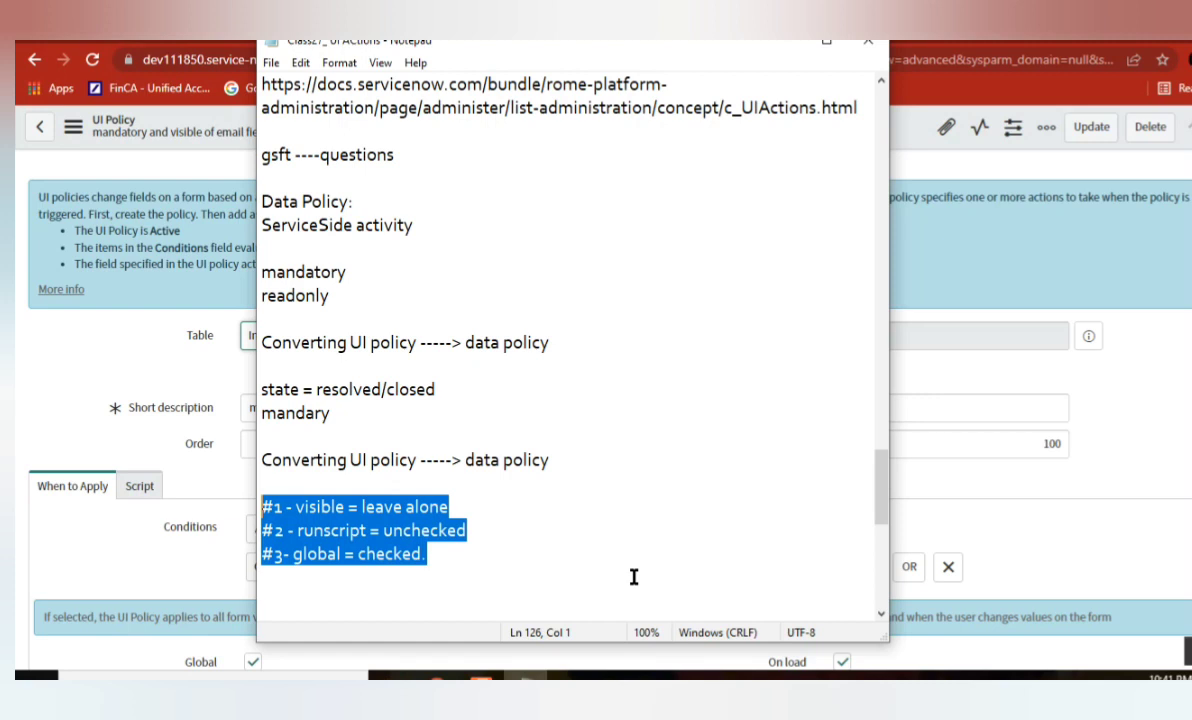
{"action": "left_click", "coordinate": [271, 62]}
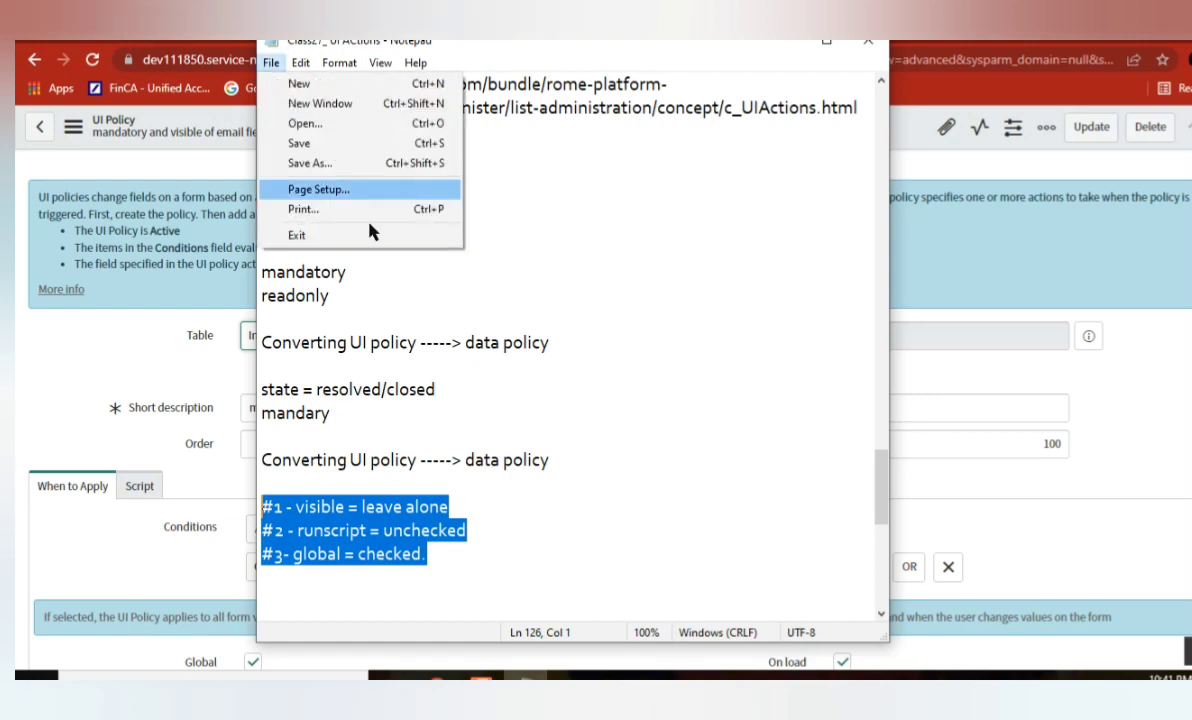
{"action": "left_click", "coordinate": [327, 155]}
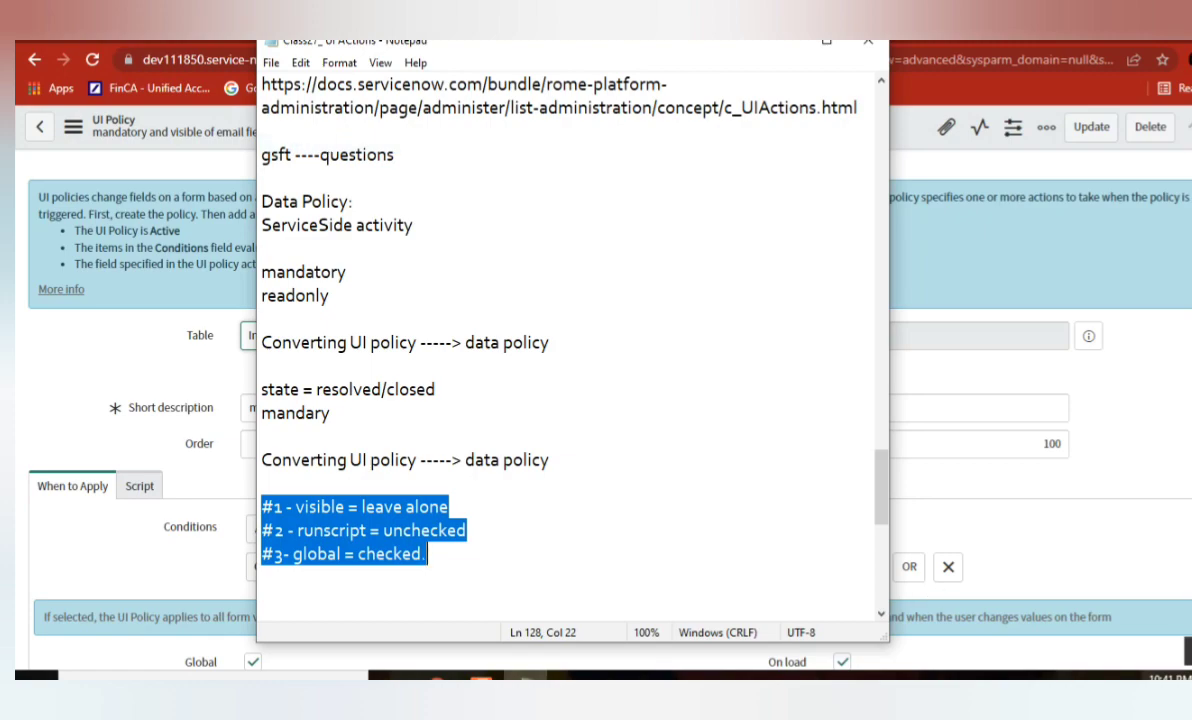